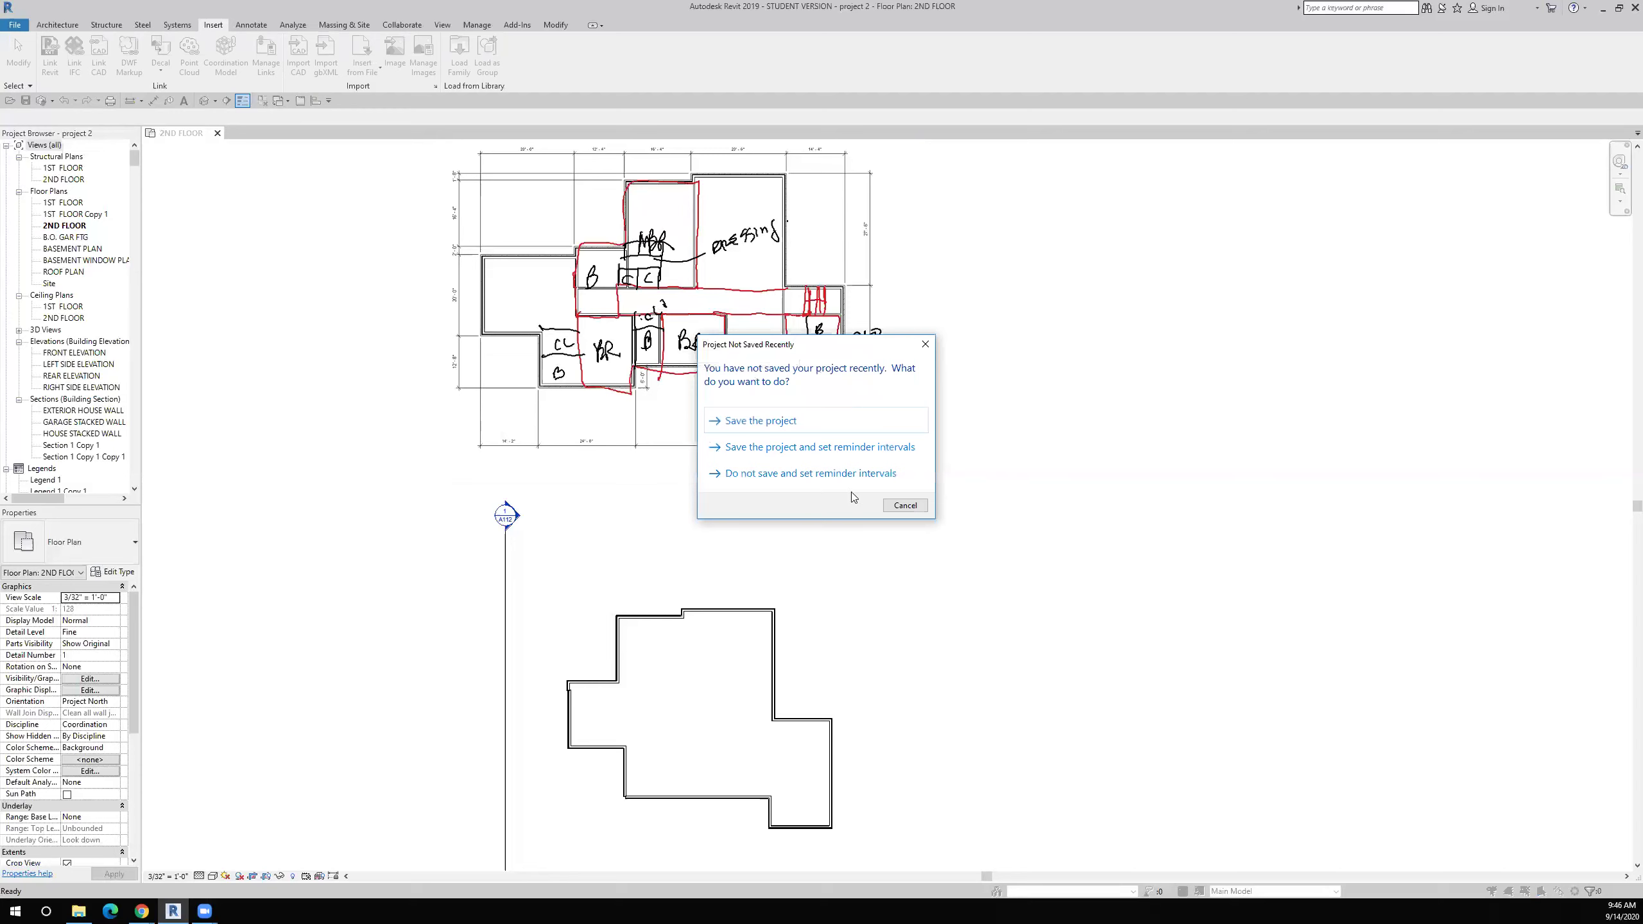
Step: Save the project and examine the interior partition wall between the two large first-floor rooms in the 3D view
click(803, 421)
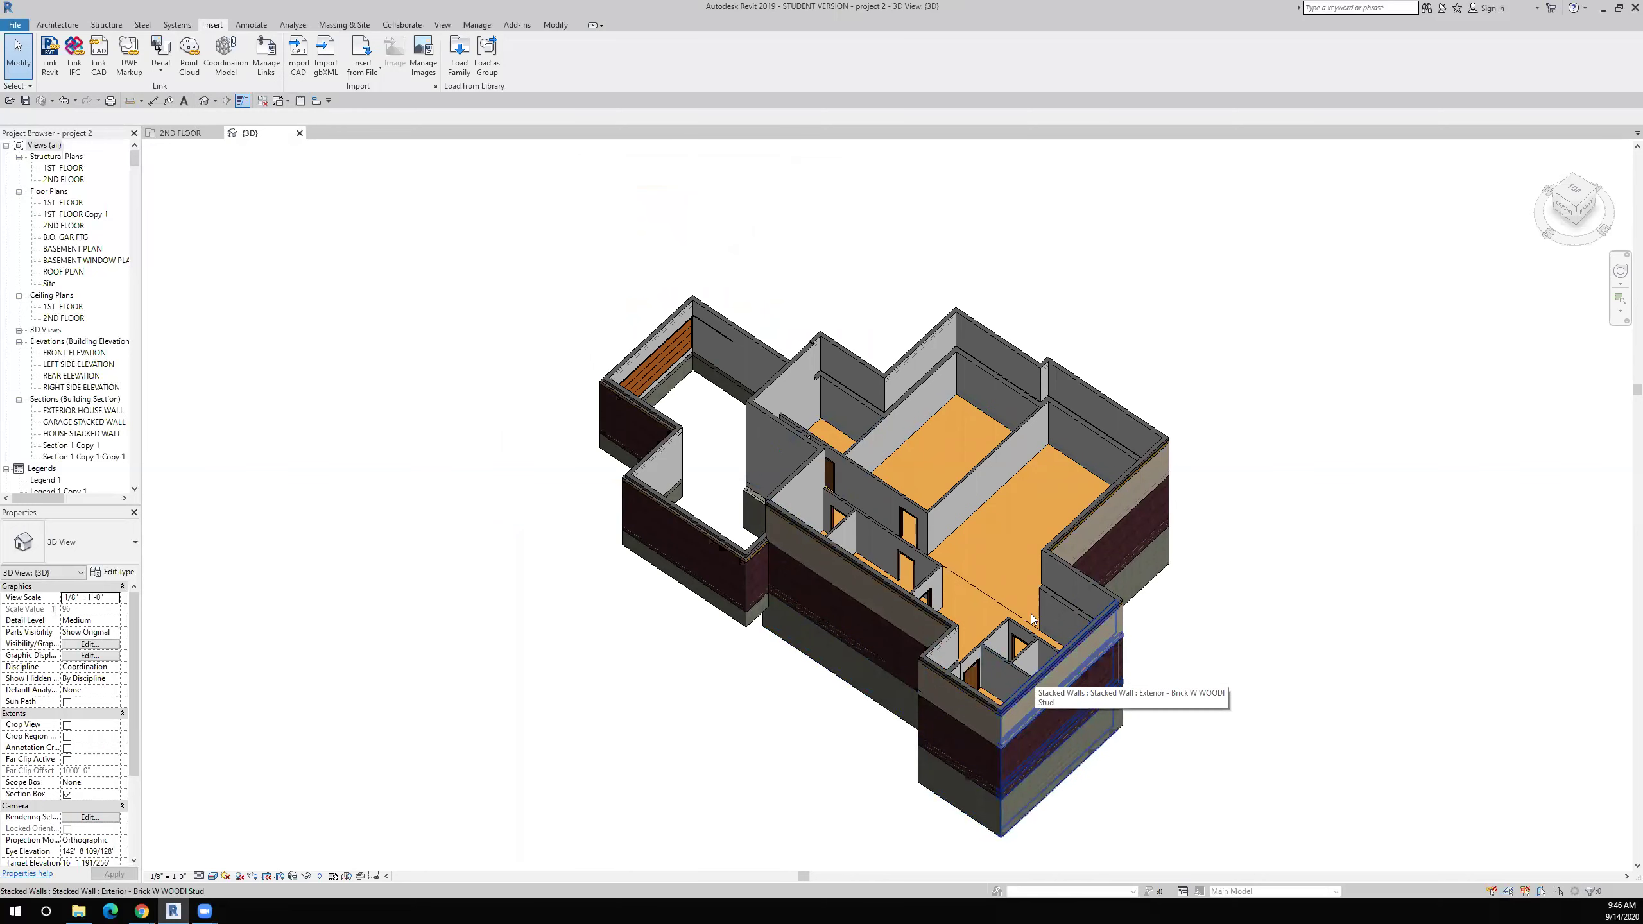
click(961, 492)
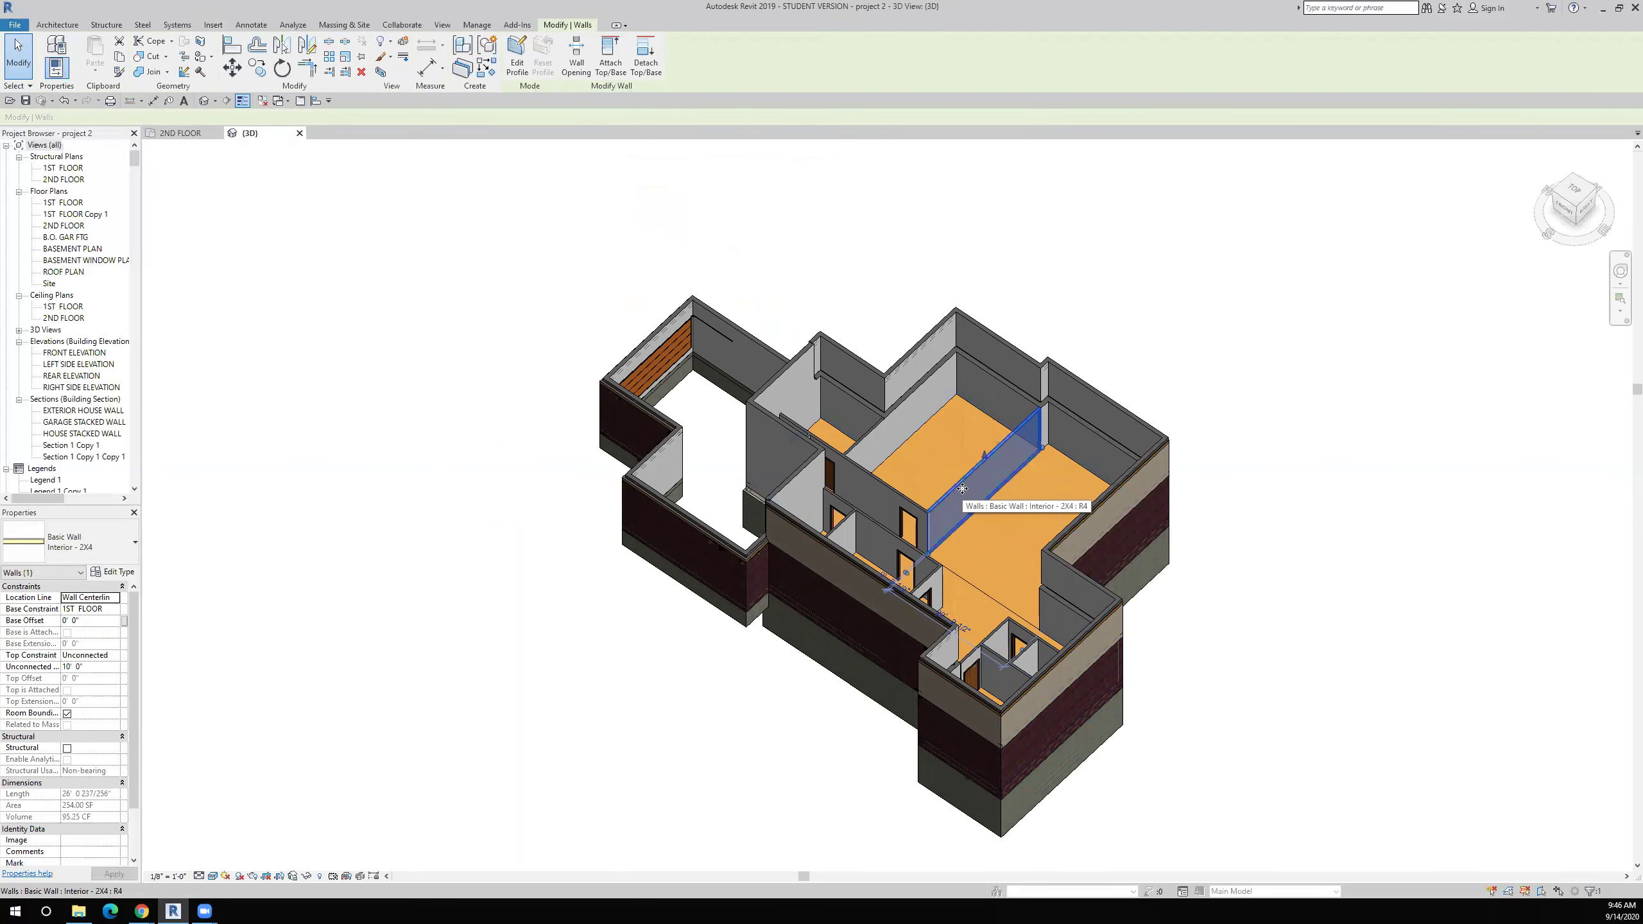
shift+middle_drag(970, 497, 940, 583)
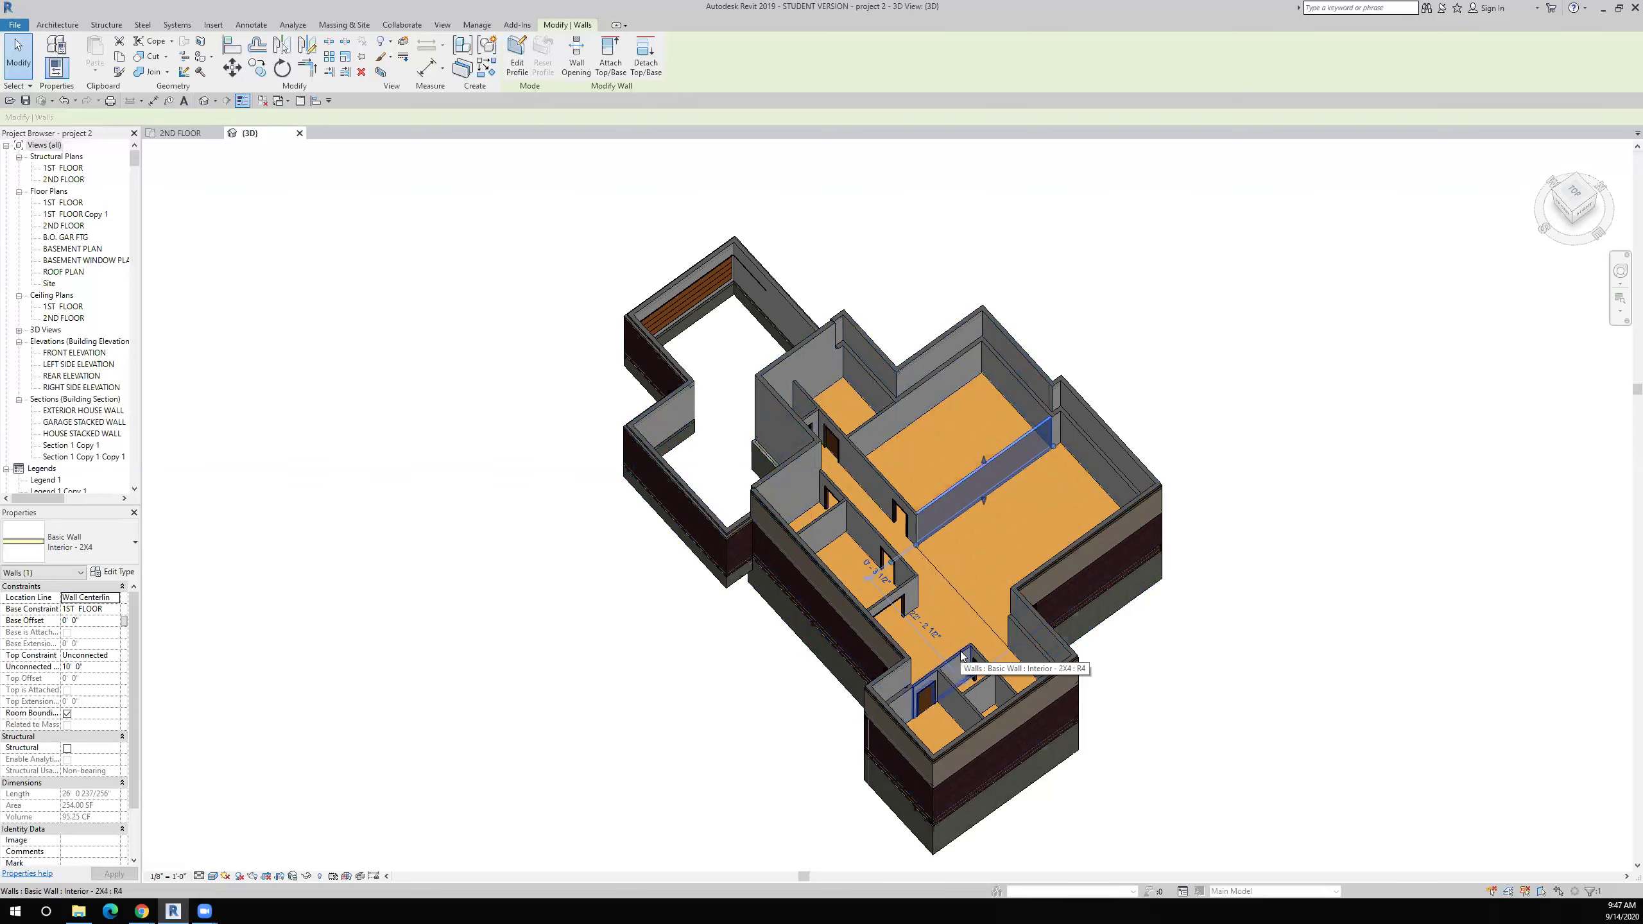
shift+middle_drag(962, 655, 992, 622)
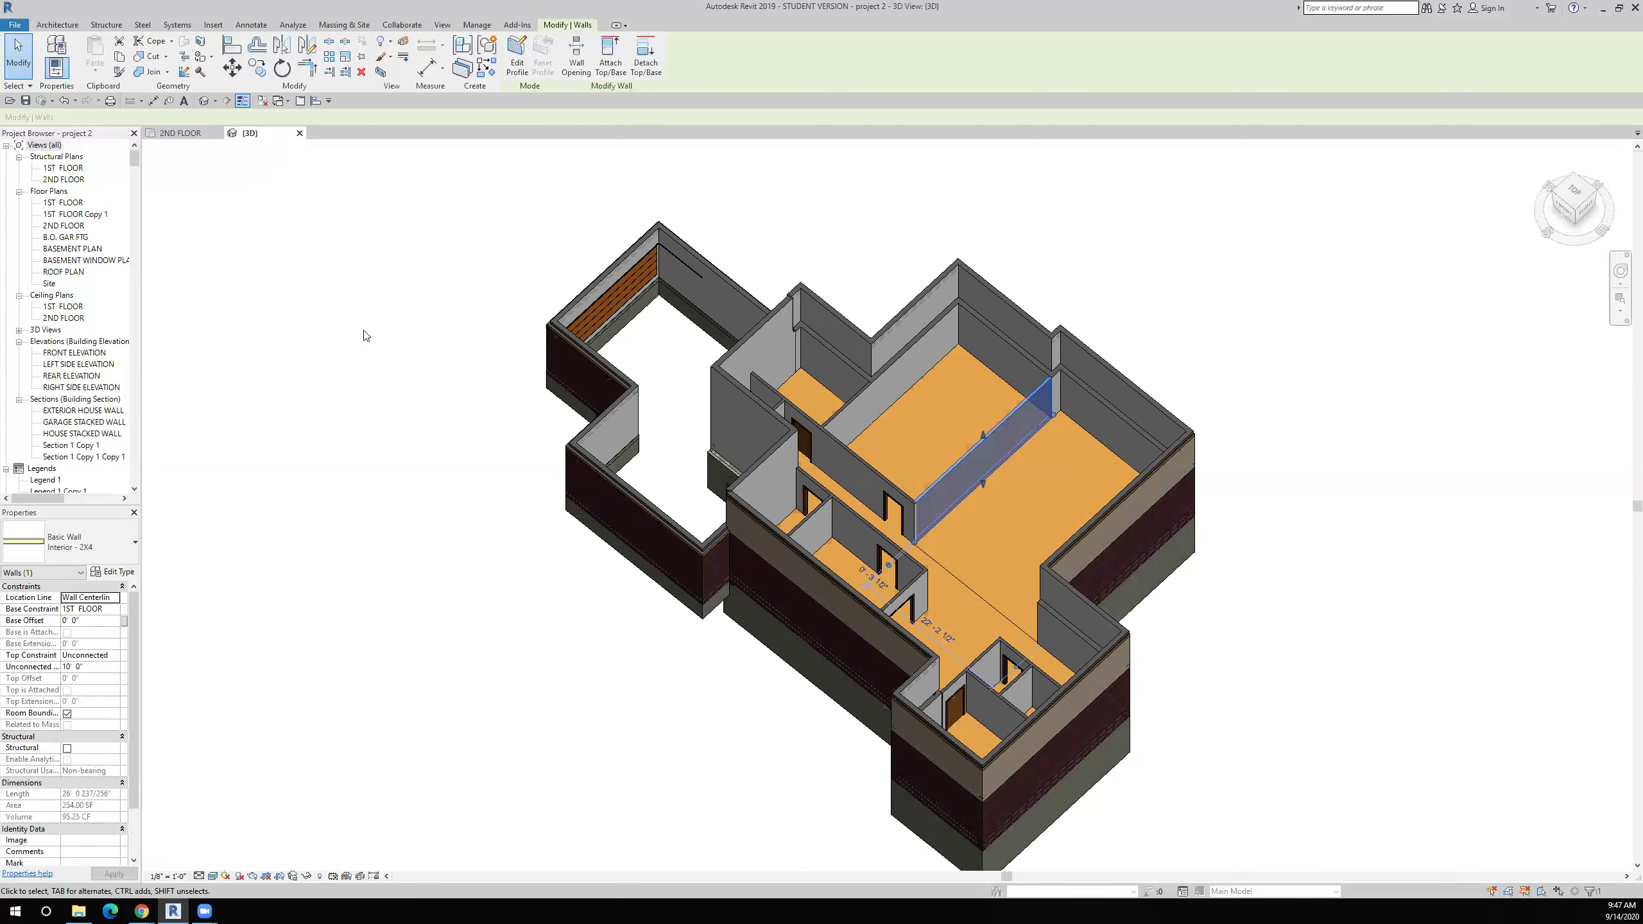
Step: Tile the 3D and 2ND FLOOR views side by side, with the whole model framed and slightly more width for the plan
key(w)
key(t)
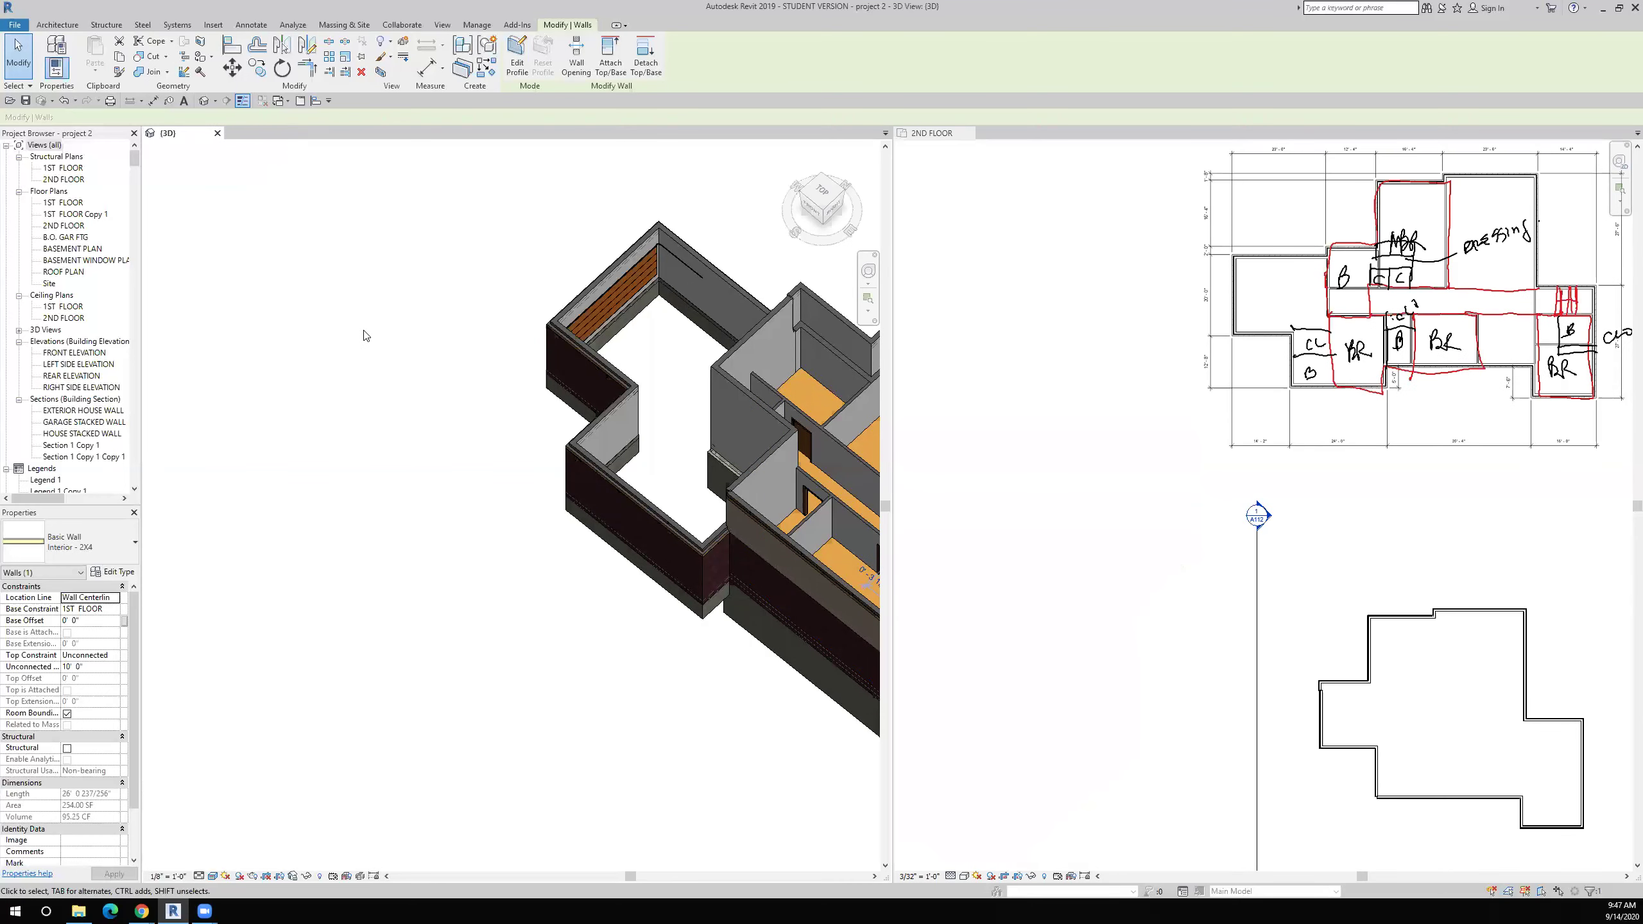
middle_drag(524, 586, 281, 573)
scroll(281, 572, down, 2)
middle_drag(421, 477, 390, 440)
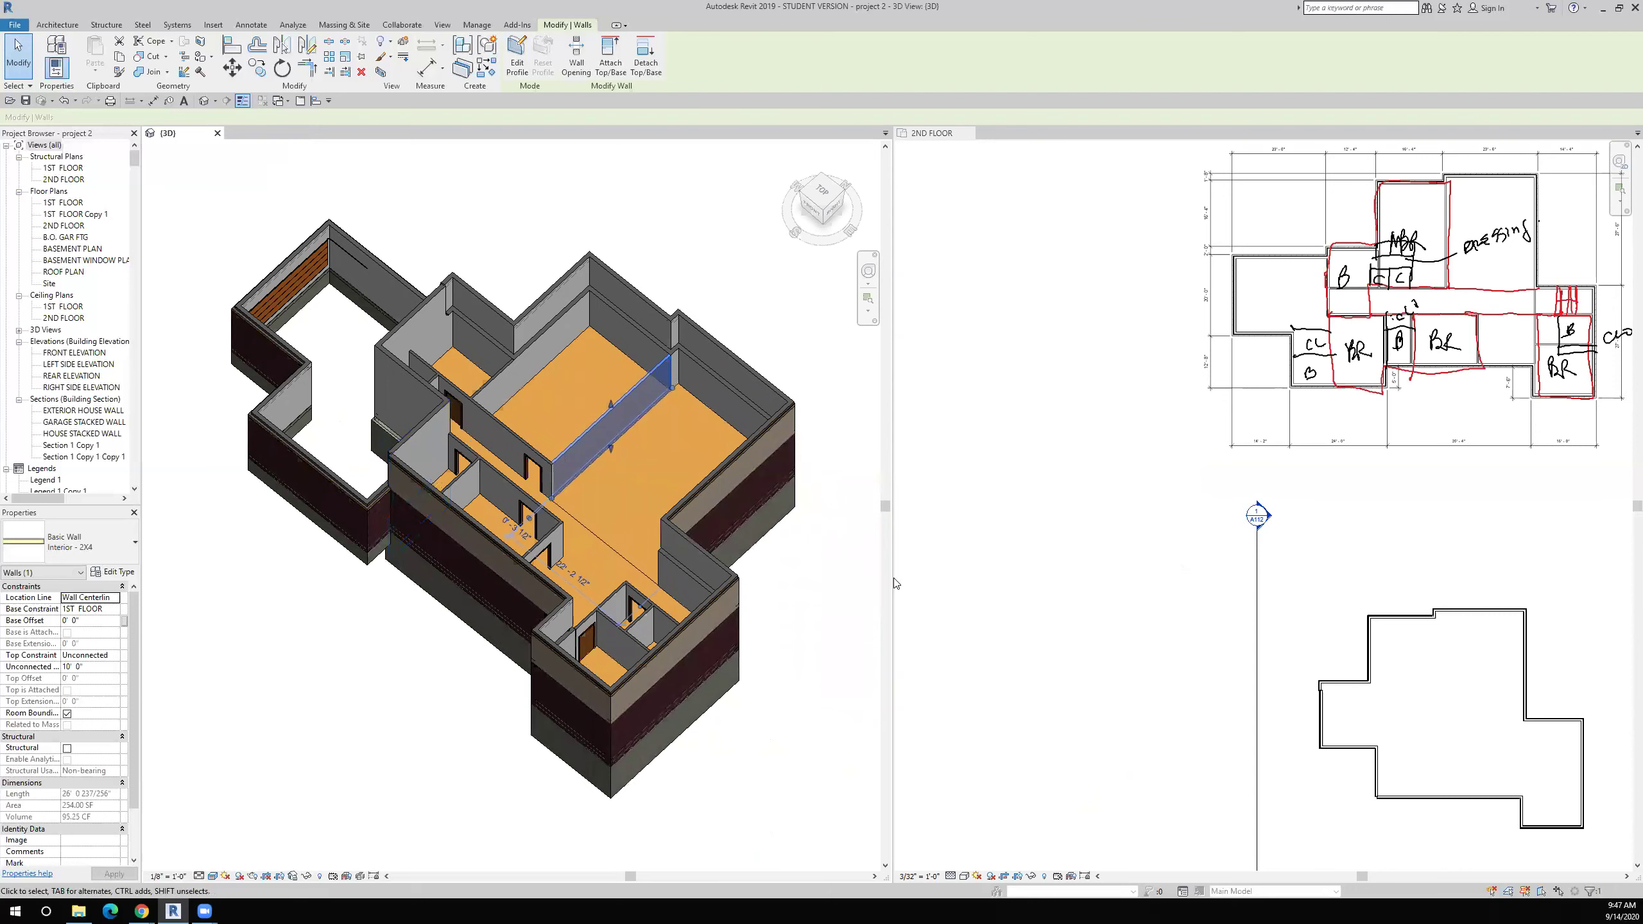
drag(894, 579, 841, 571)
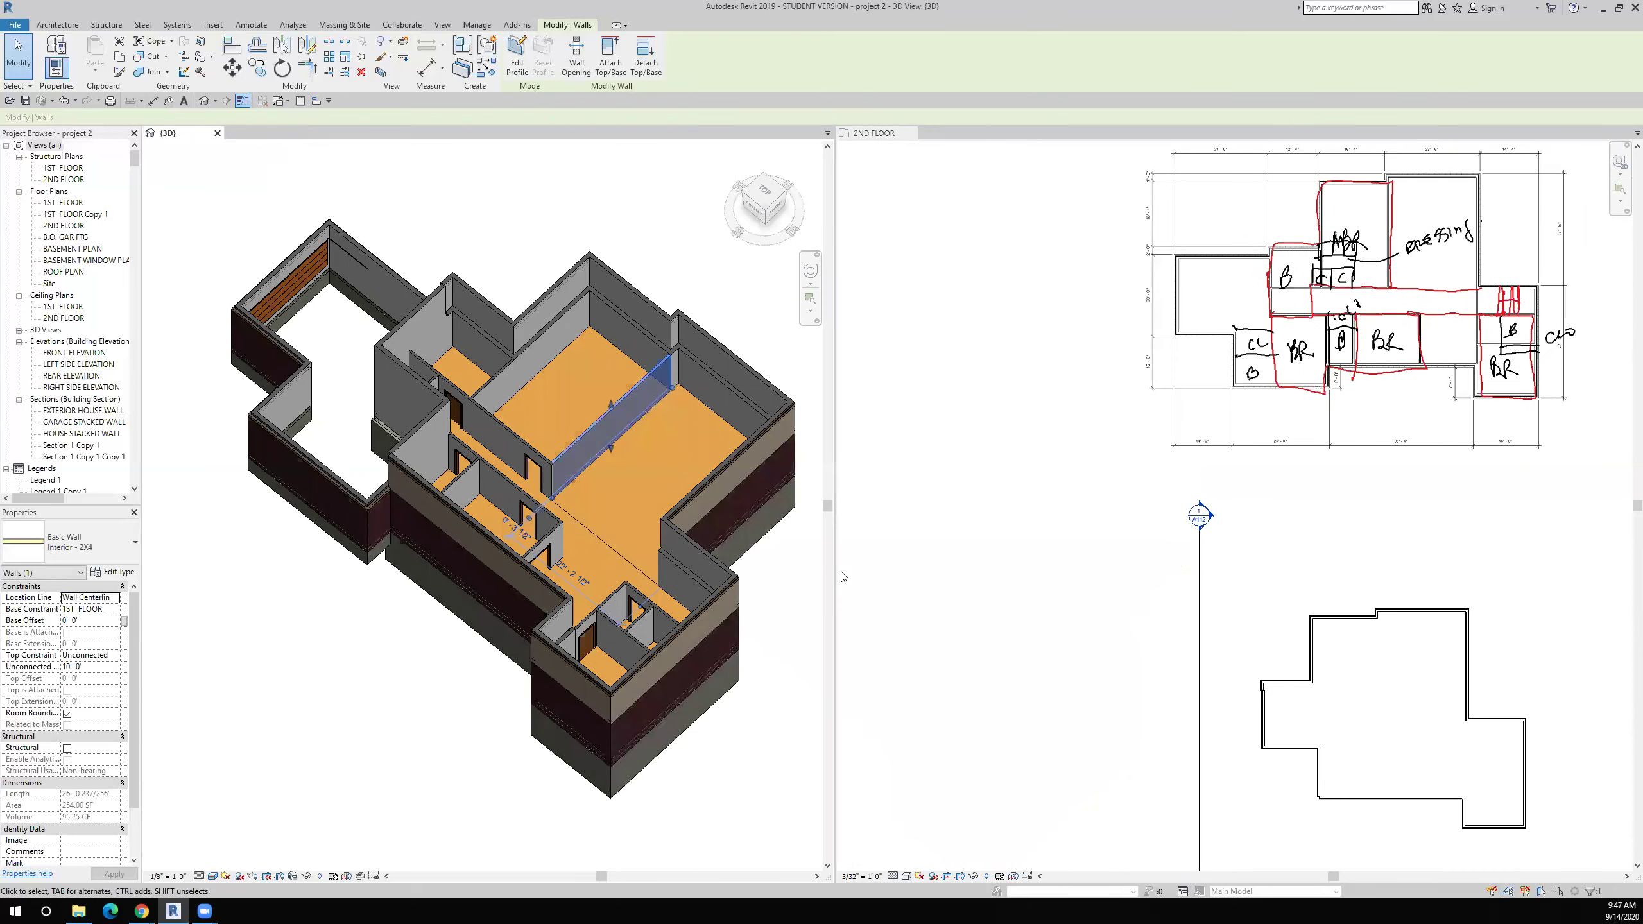
Step: Make the 2ND FLOOR plan the active view and clear the wall selection
scroll(1102, 551, down, 2)
click(1161, 558)
scroll(1151, 543, up, 4)
scroll(1141, 526, up, 1)
scroll(1149, 543, down, 2)
middle_drag(1224, 511, 1280, 573)
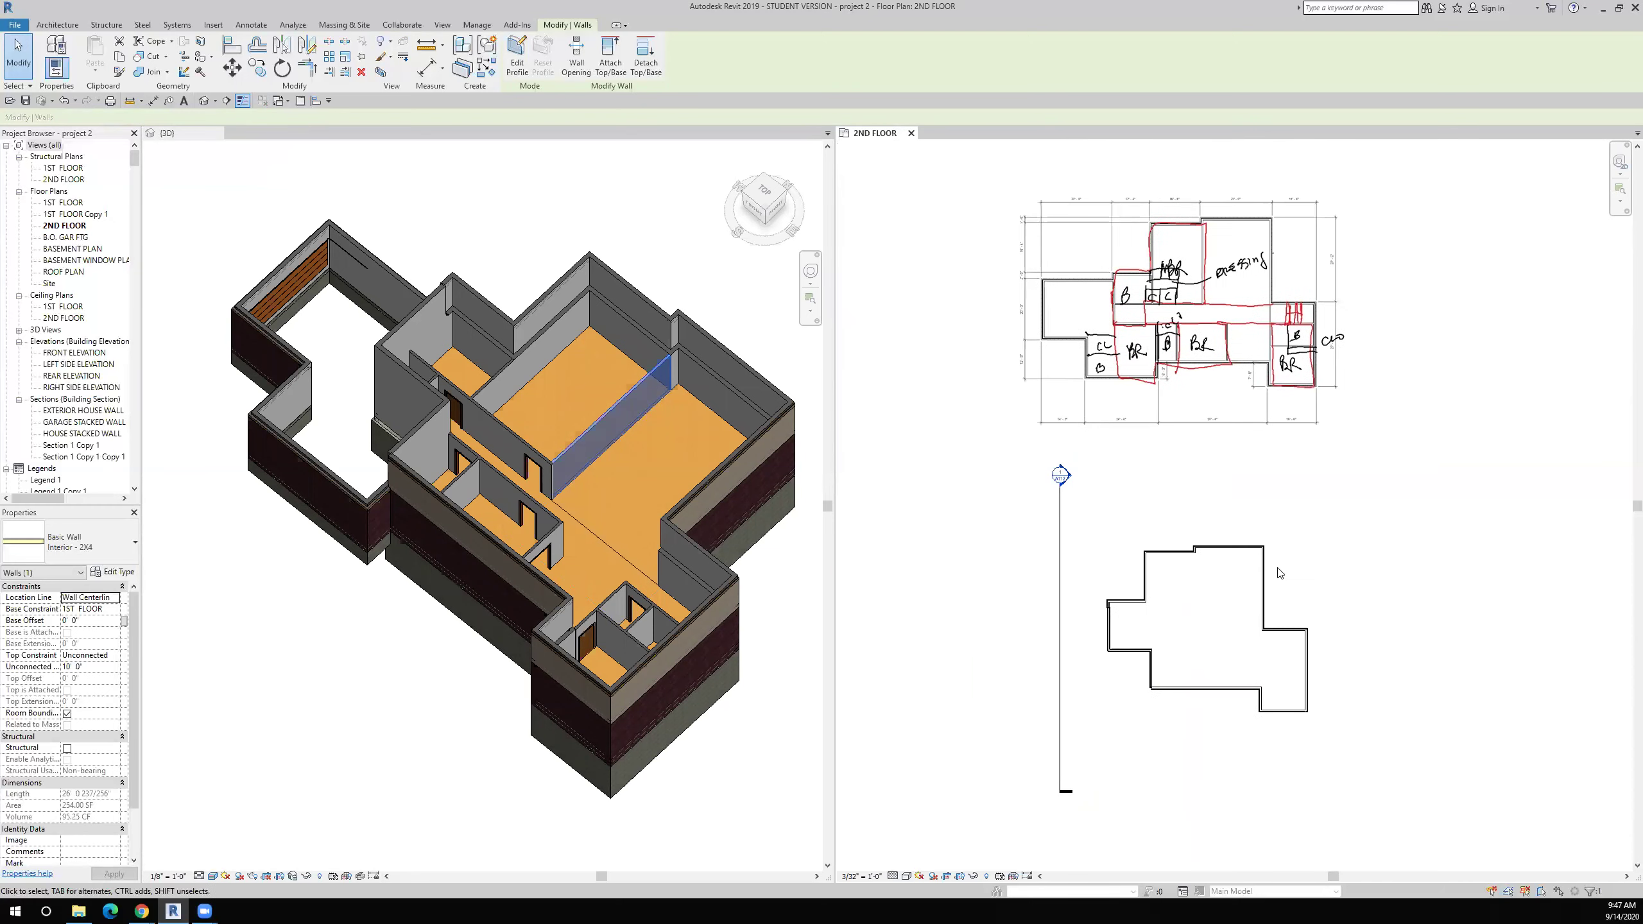
click(1382, 543)
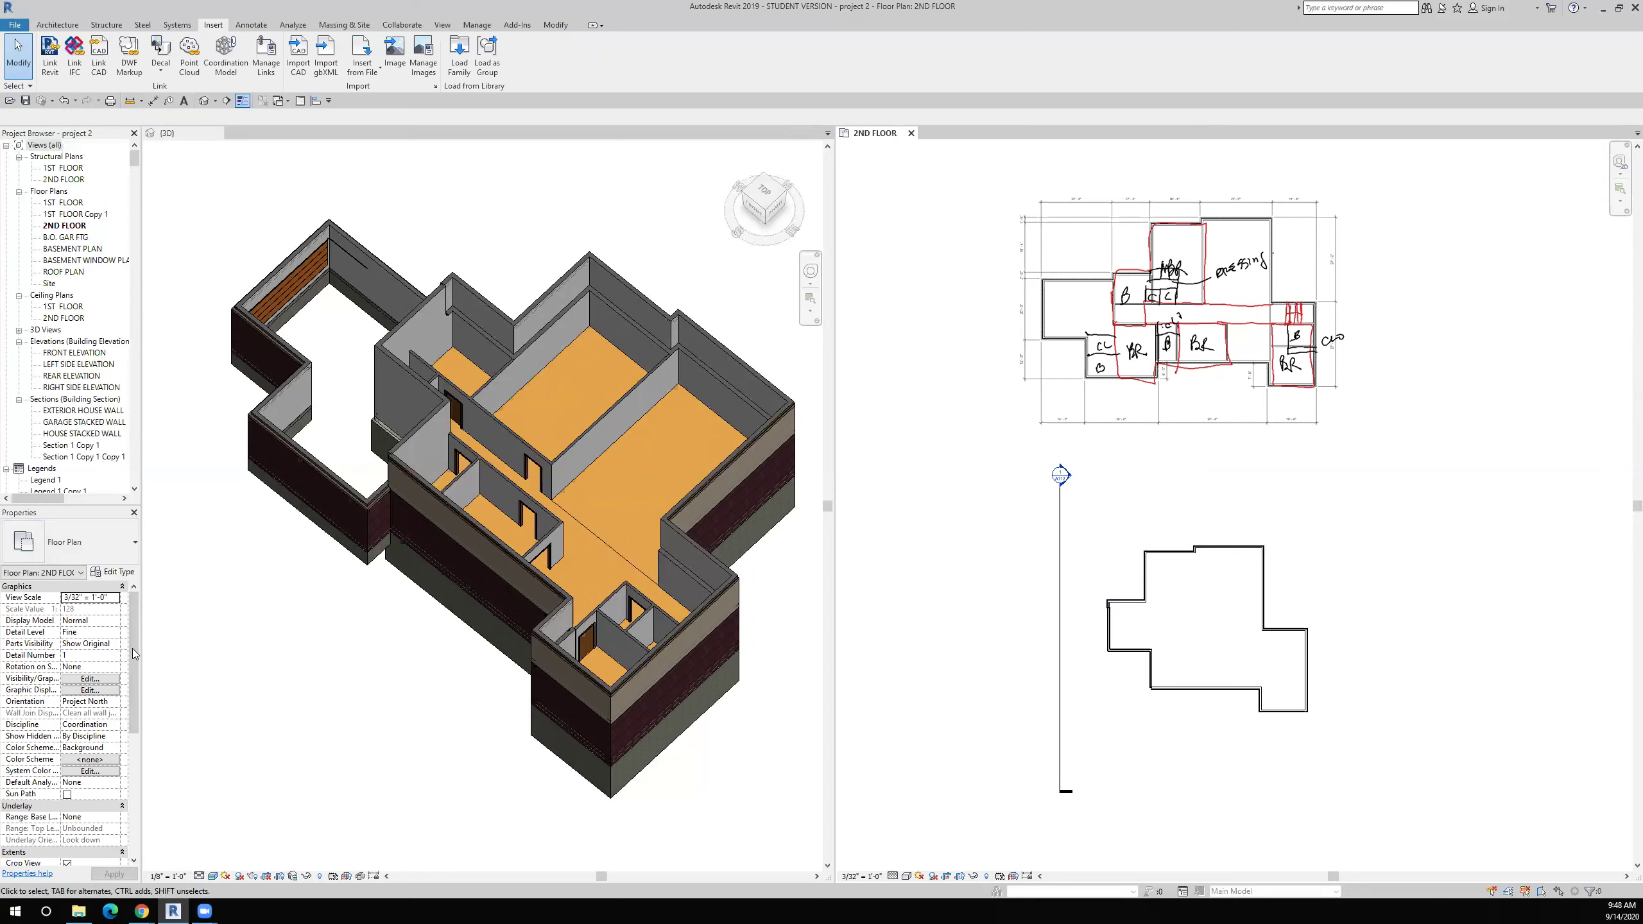
Step: Set the underlay range's base level to 1ST FLOOR for the 2ND FLOOR plan
scroll(138, 689, down, 1)
scroll(137, 688, down, 6)
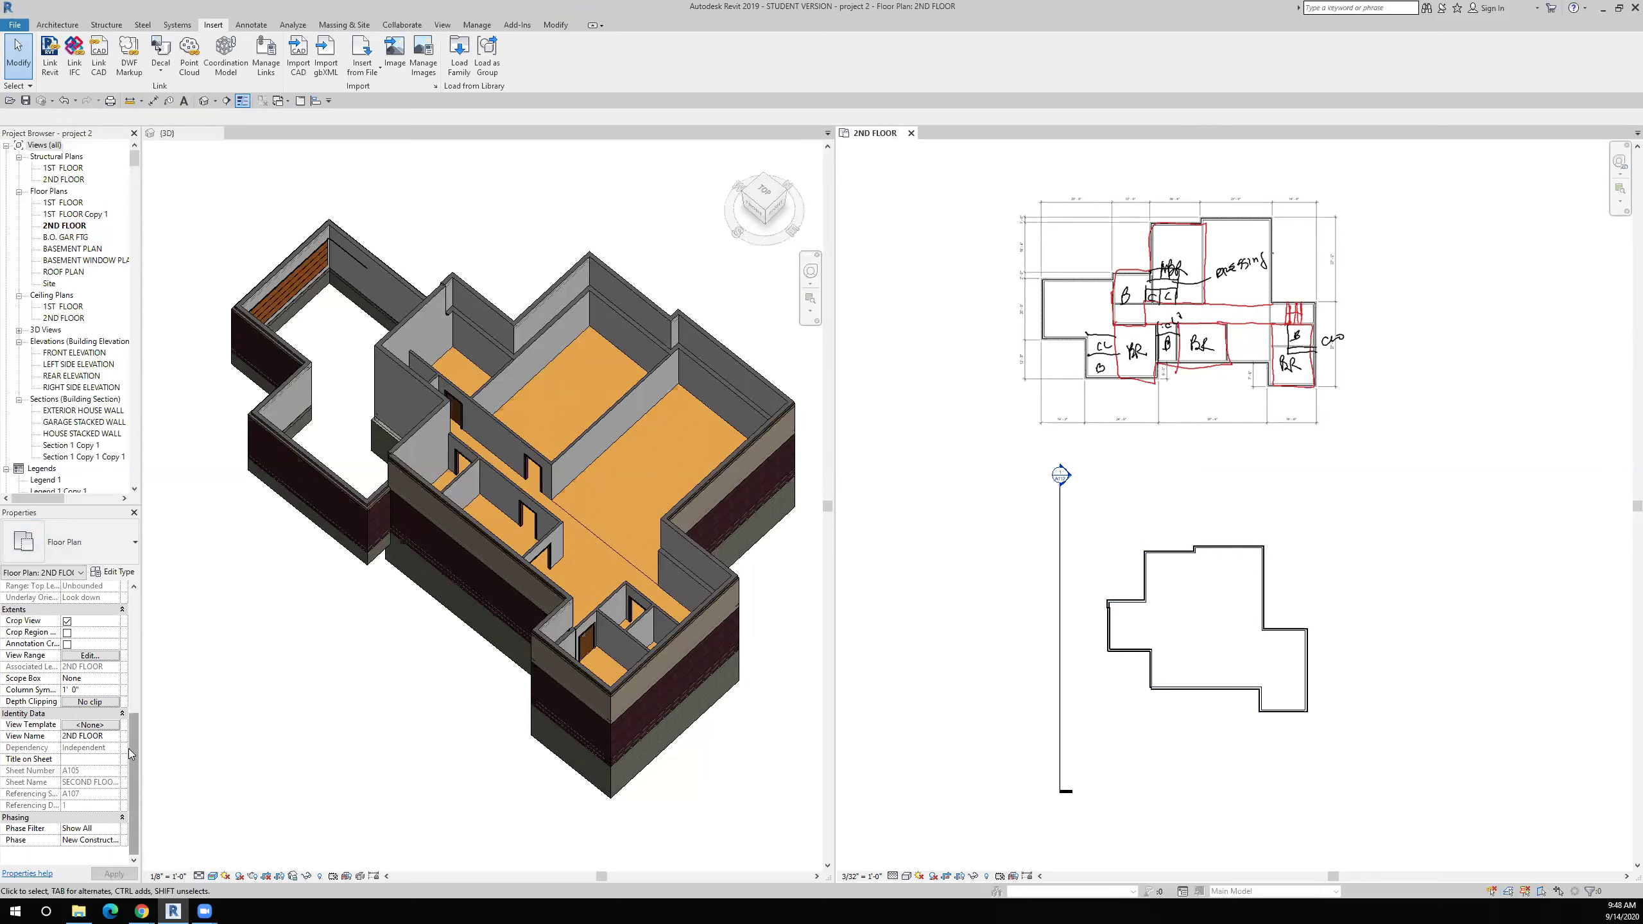
drag(133, 752, 125, 693)
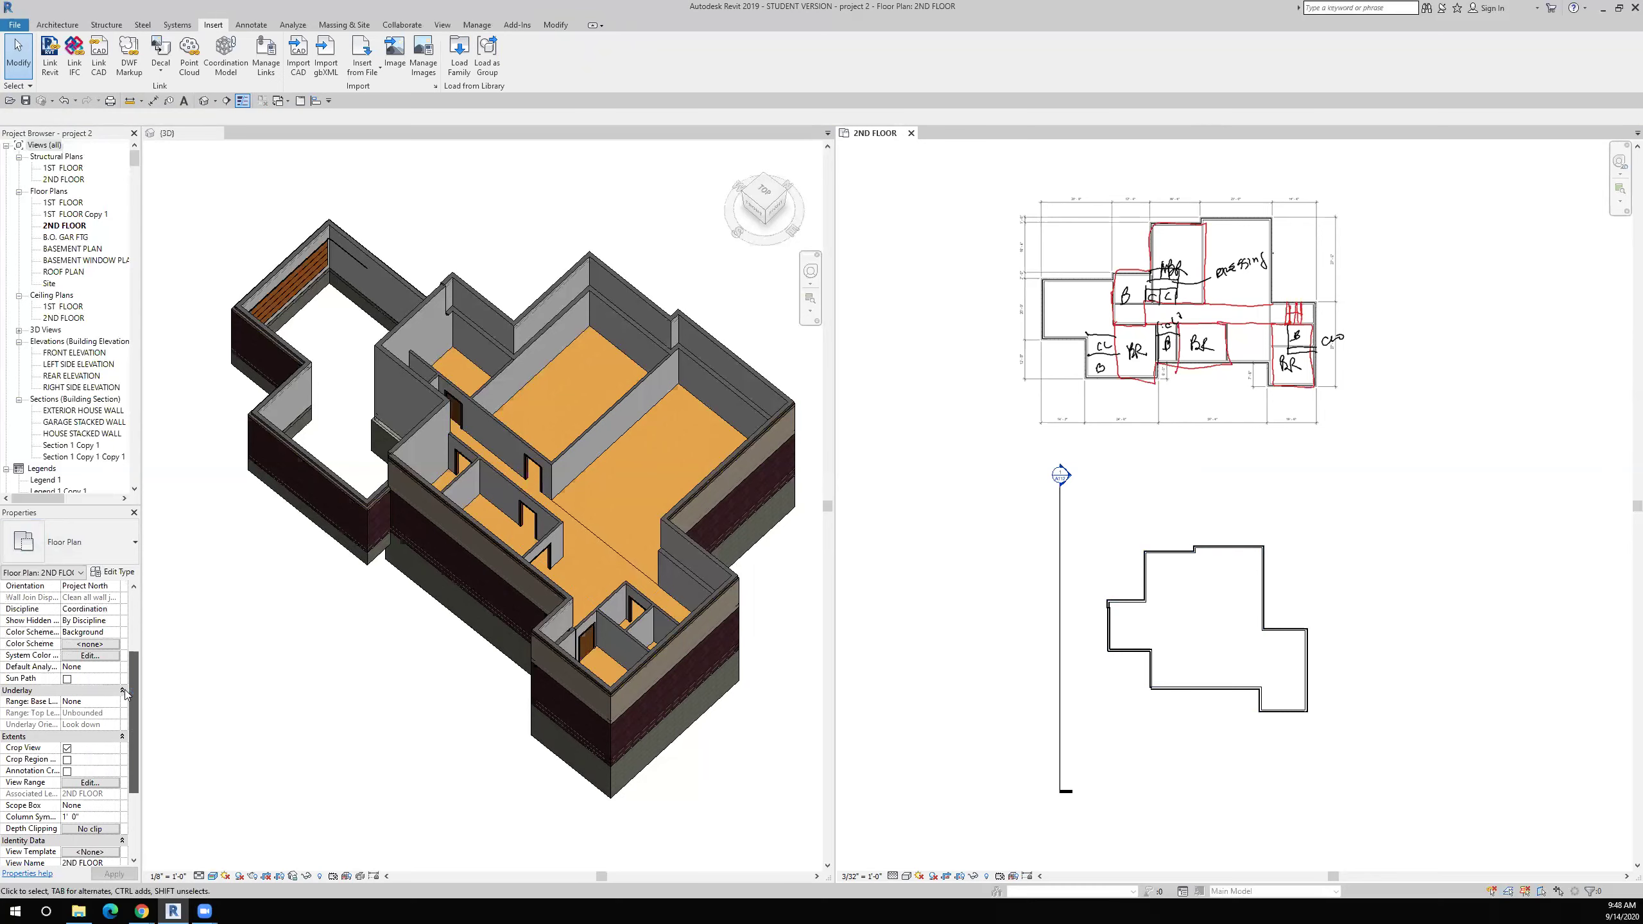
scroll(126, 693, down, 5)
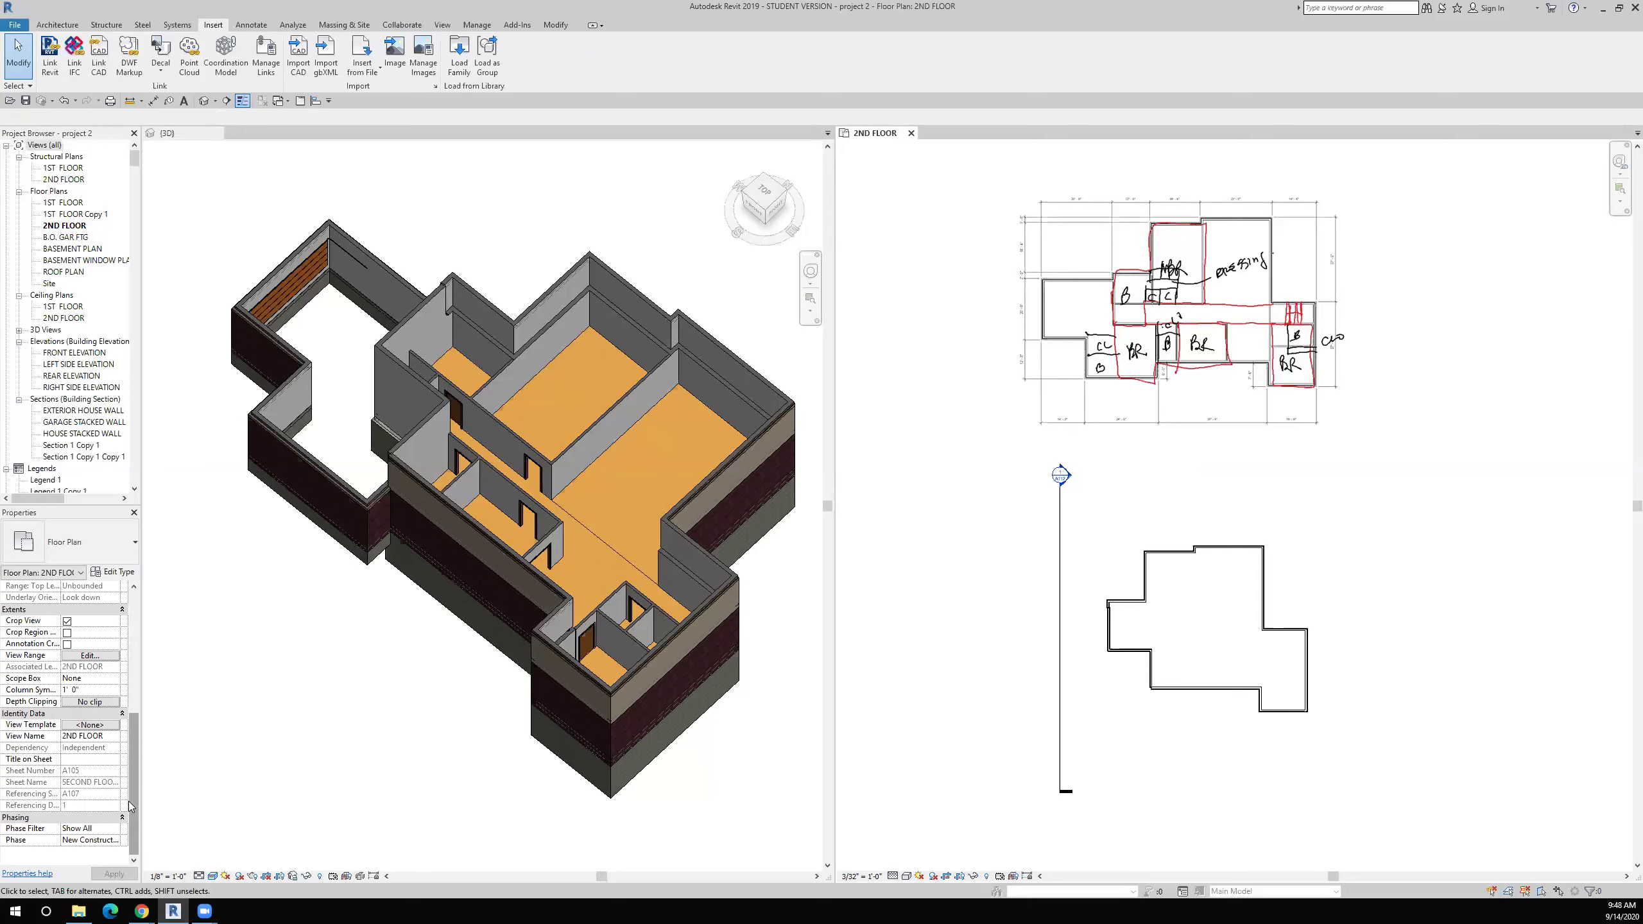
scroll(108, 757, up, 4)
scroll(108, 747, up, 1)
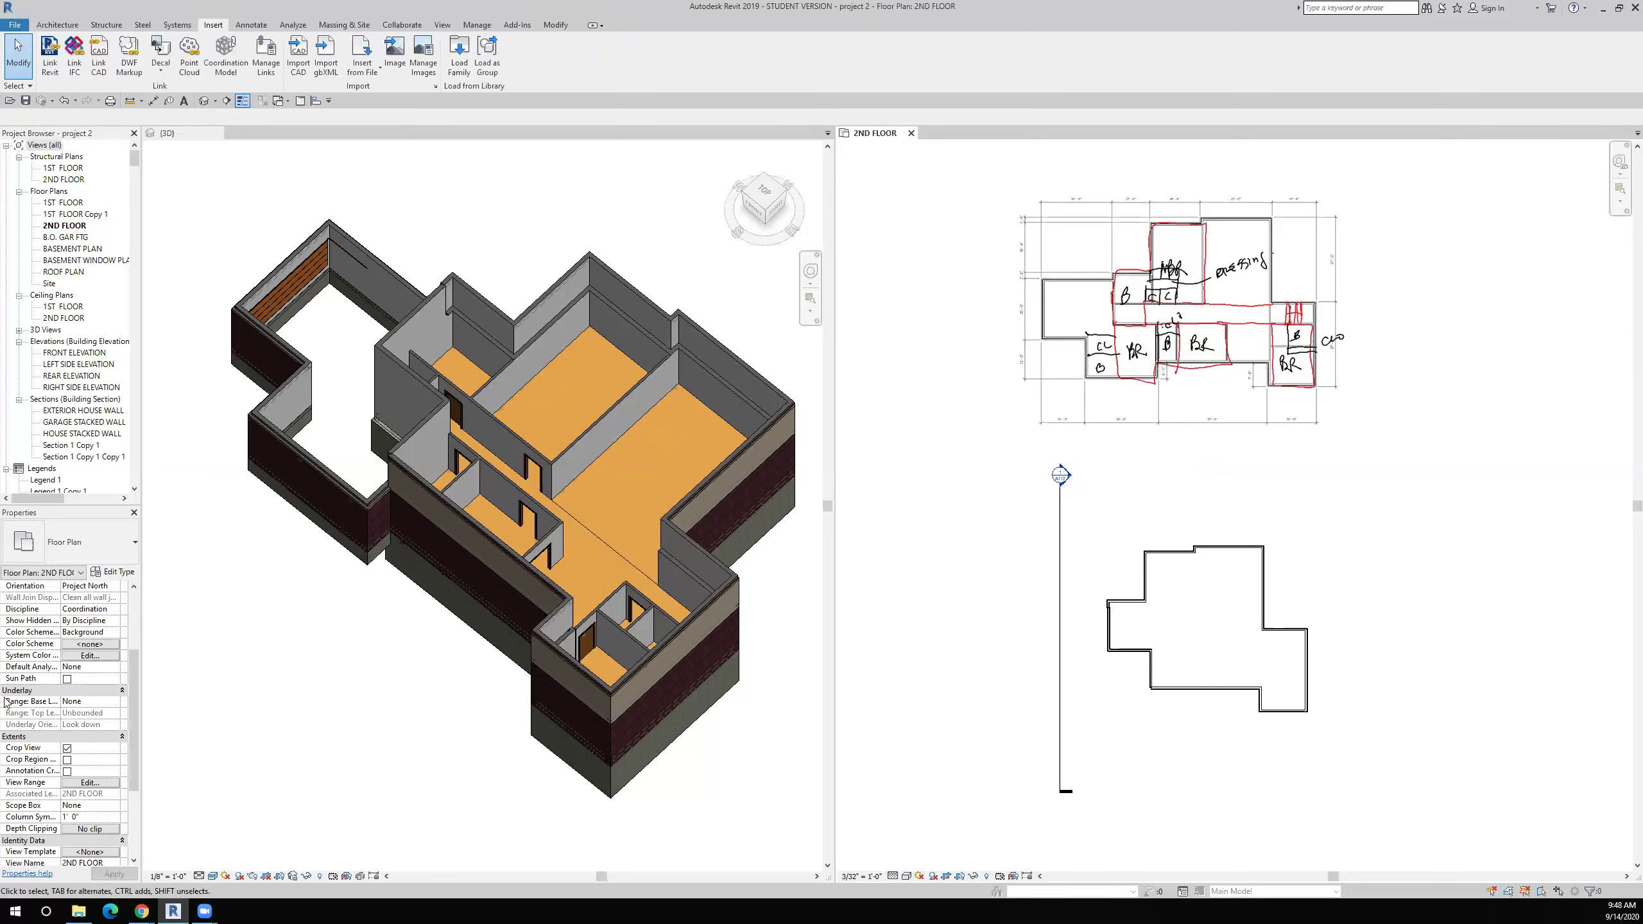
click(115, 705)
click(115, 703)
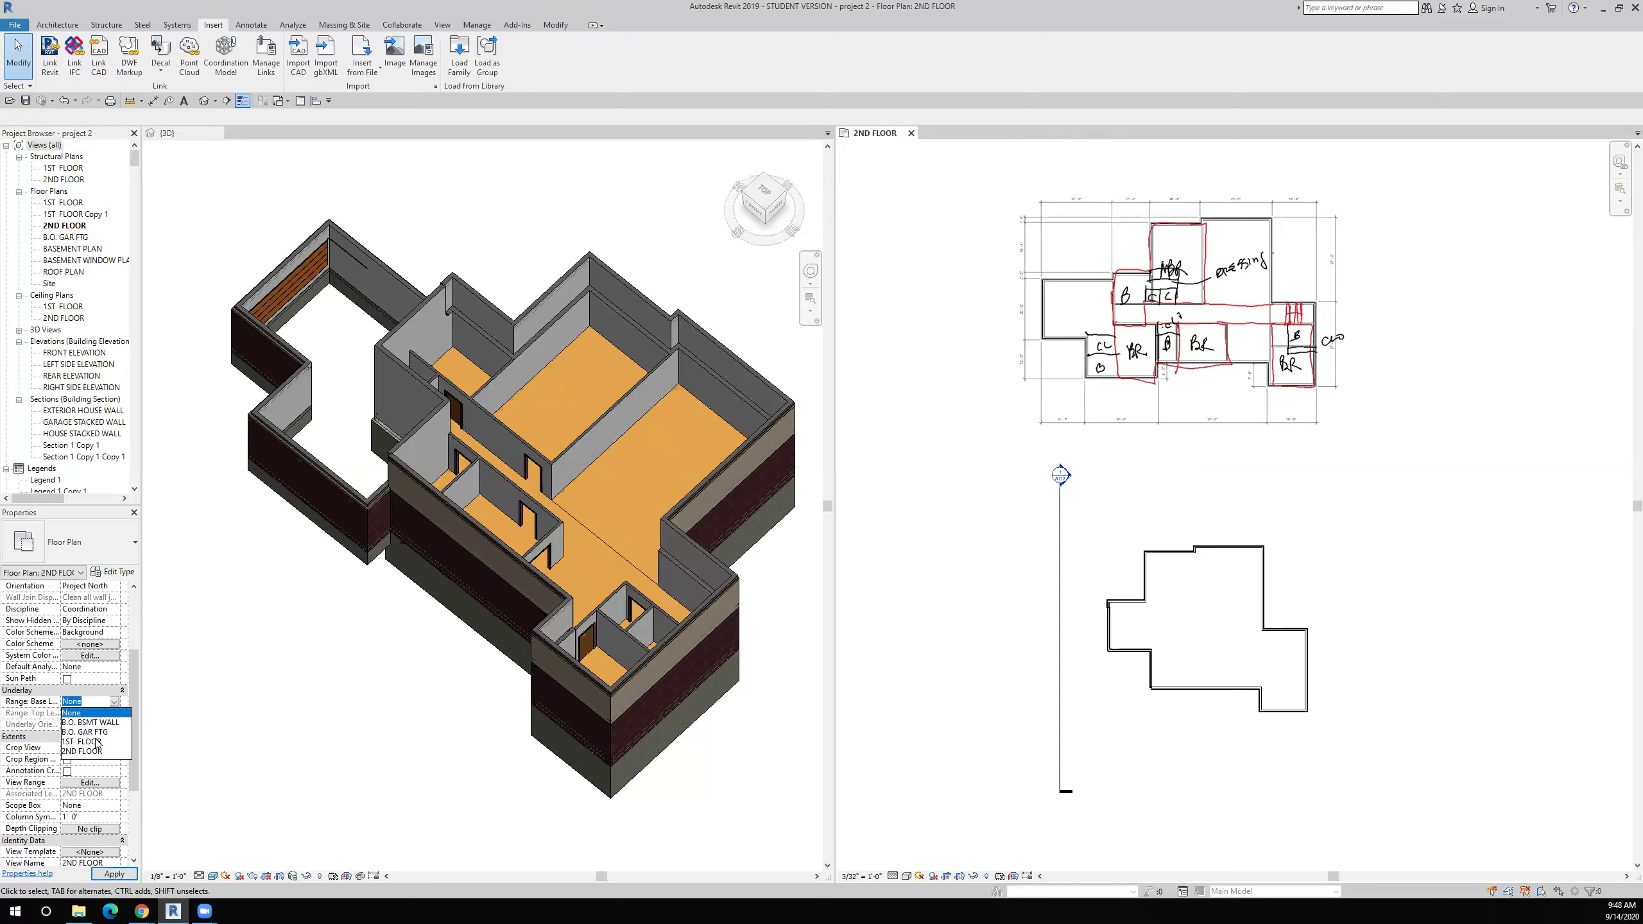
click(97, 742)
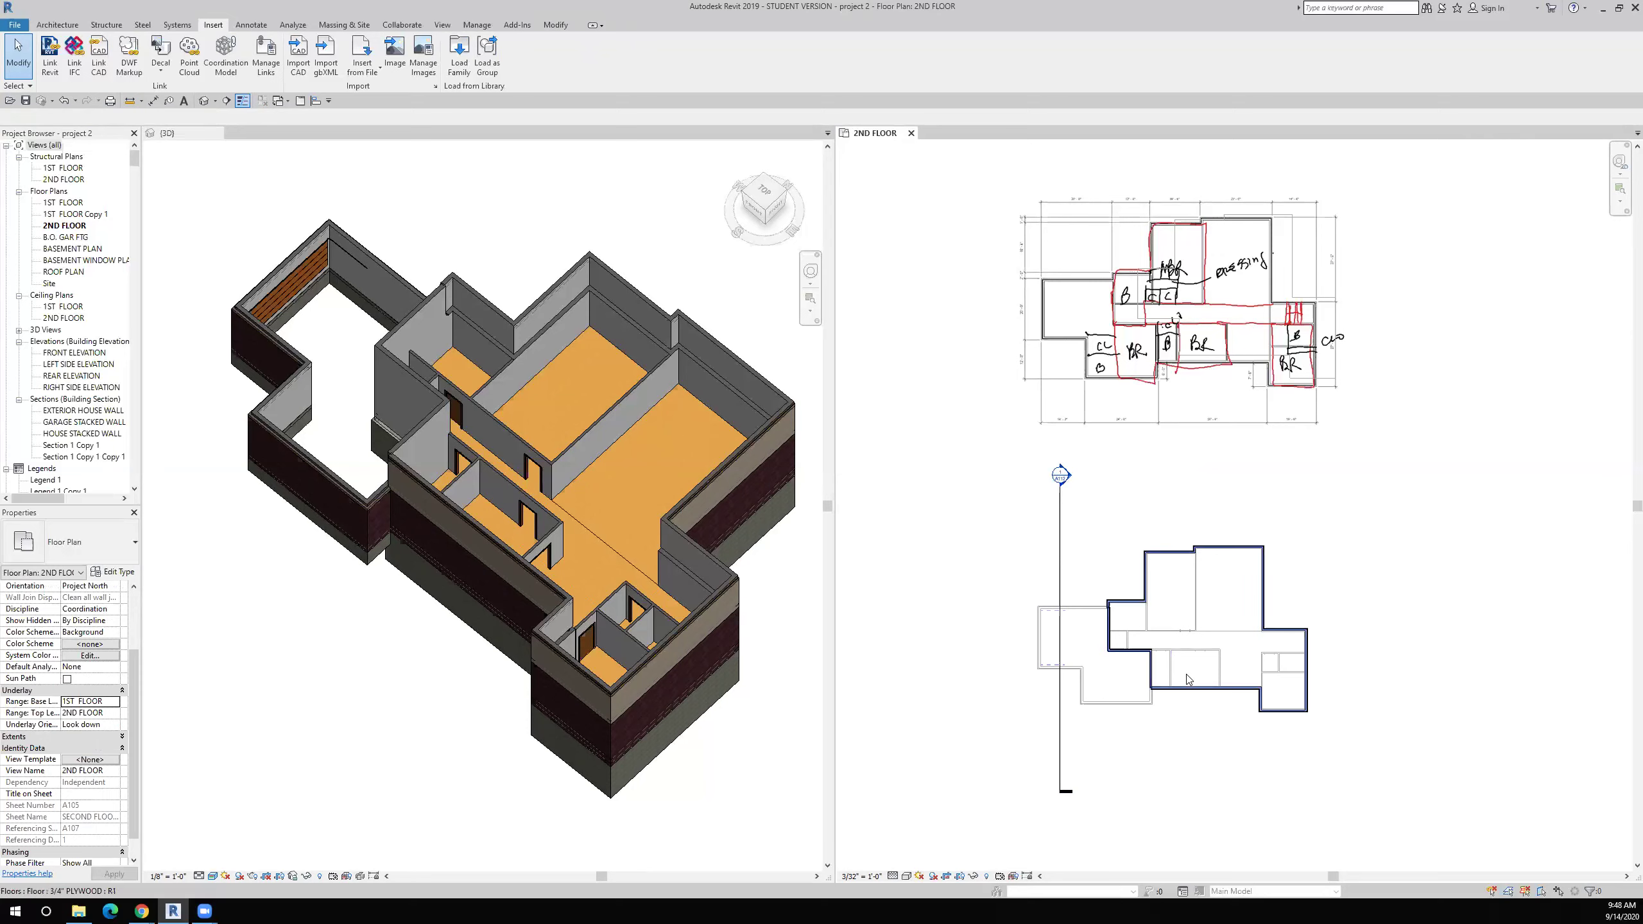
Step: Try shifting the underlaid first-floor partition wall between the two large rooms slightly westward in the plan
scroll(1189, 677, up, 3)
middle_drag(1080, 601, 955, 548)
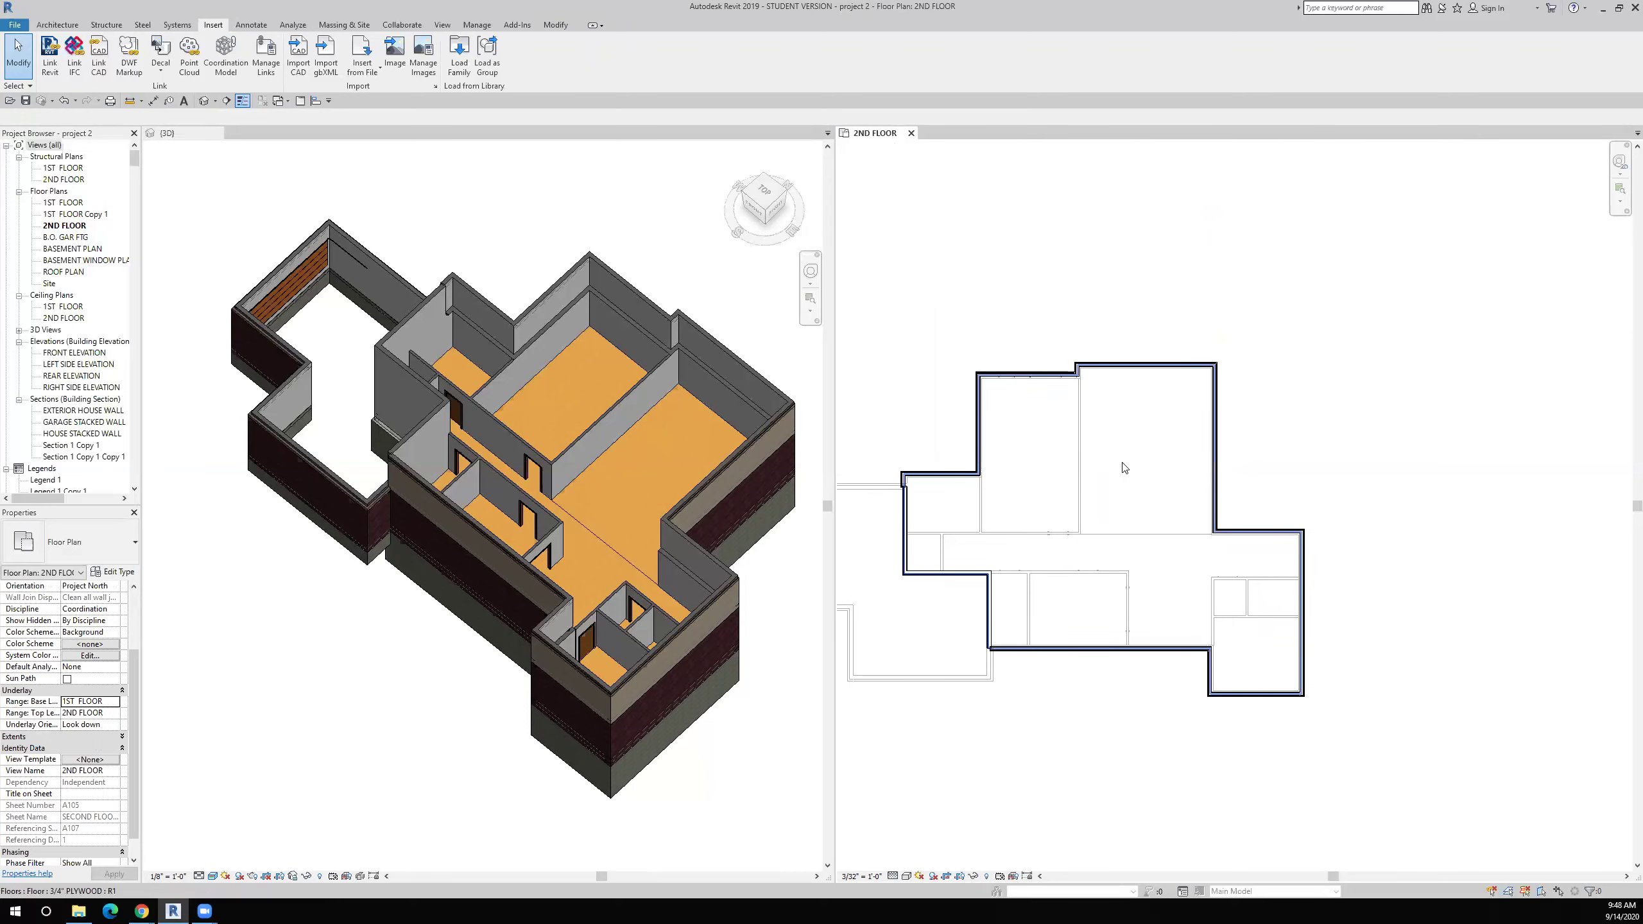
click(1083, 474)
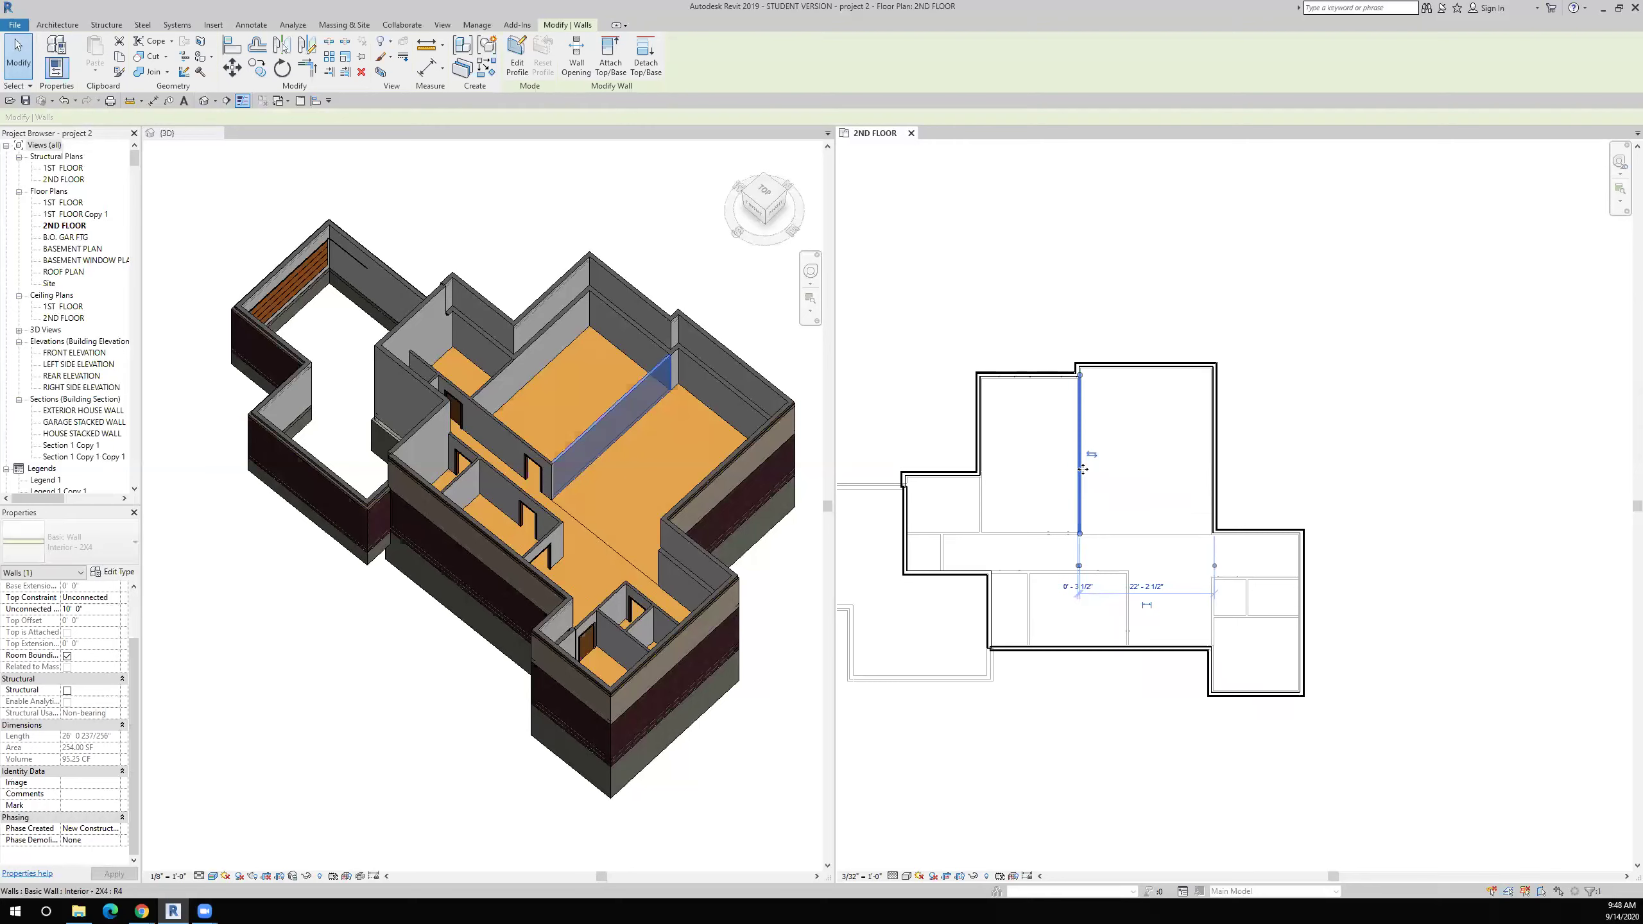
drag(1081, 468, 1070, 469)
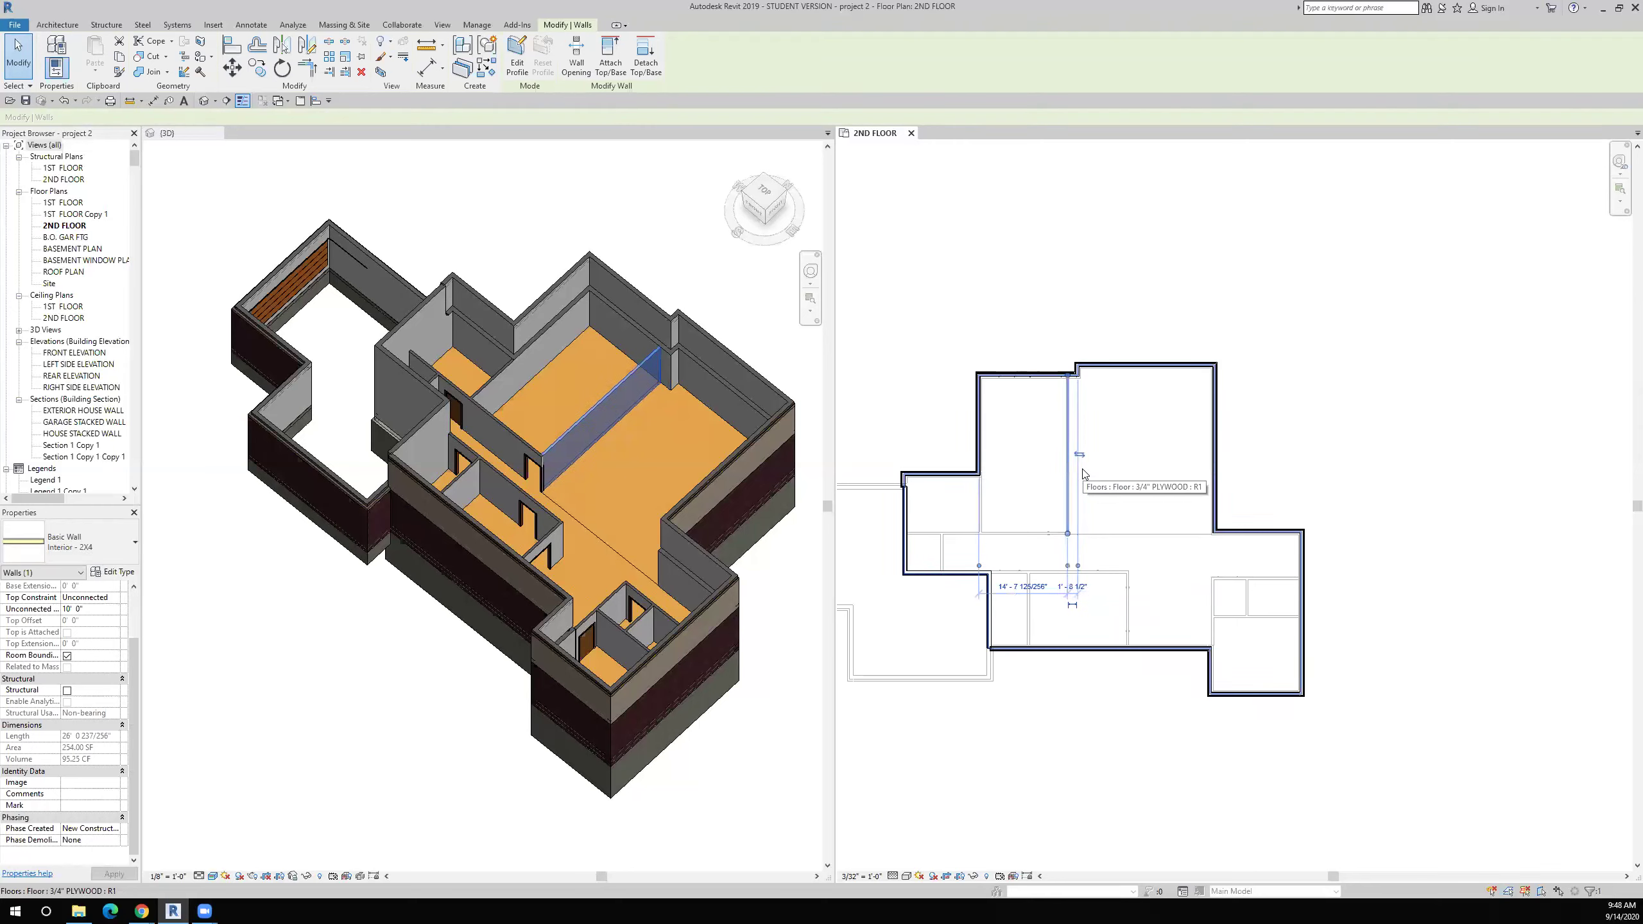
key(Escape)
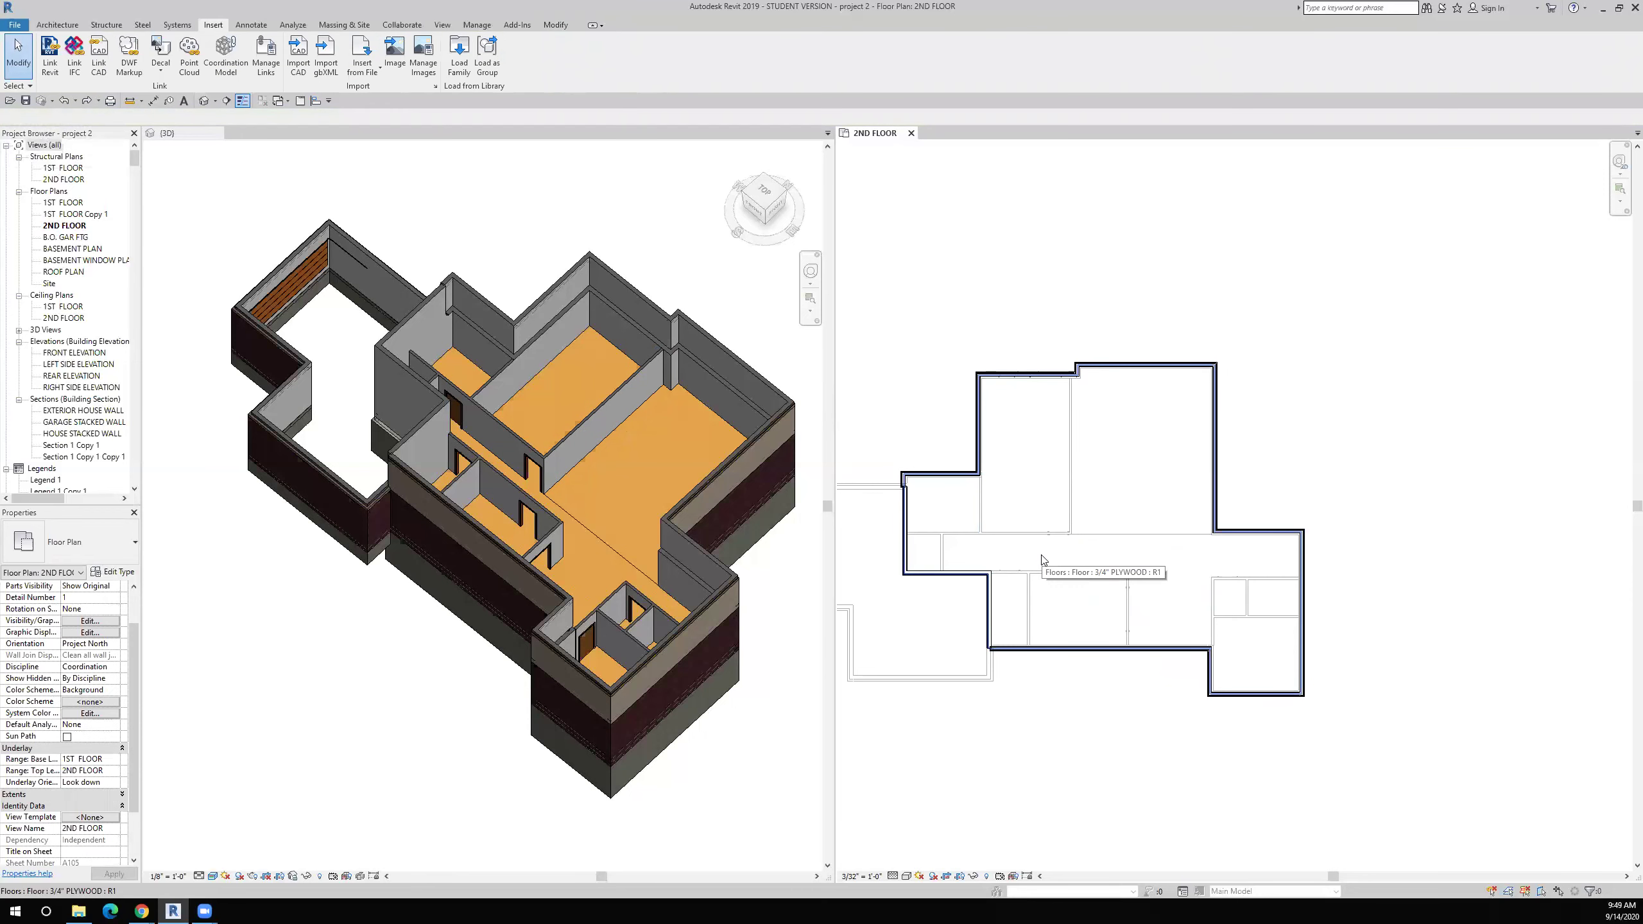
Step: Undo the moves of the first-floor partition wall
scroll(1070, 597, down, 1)
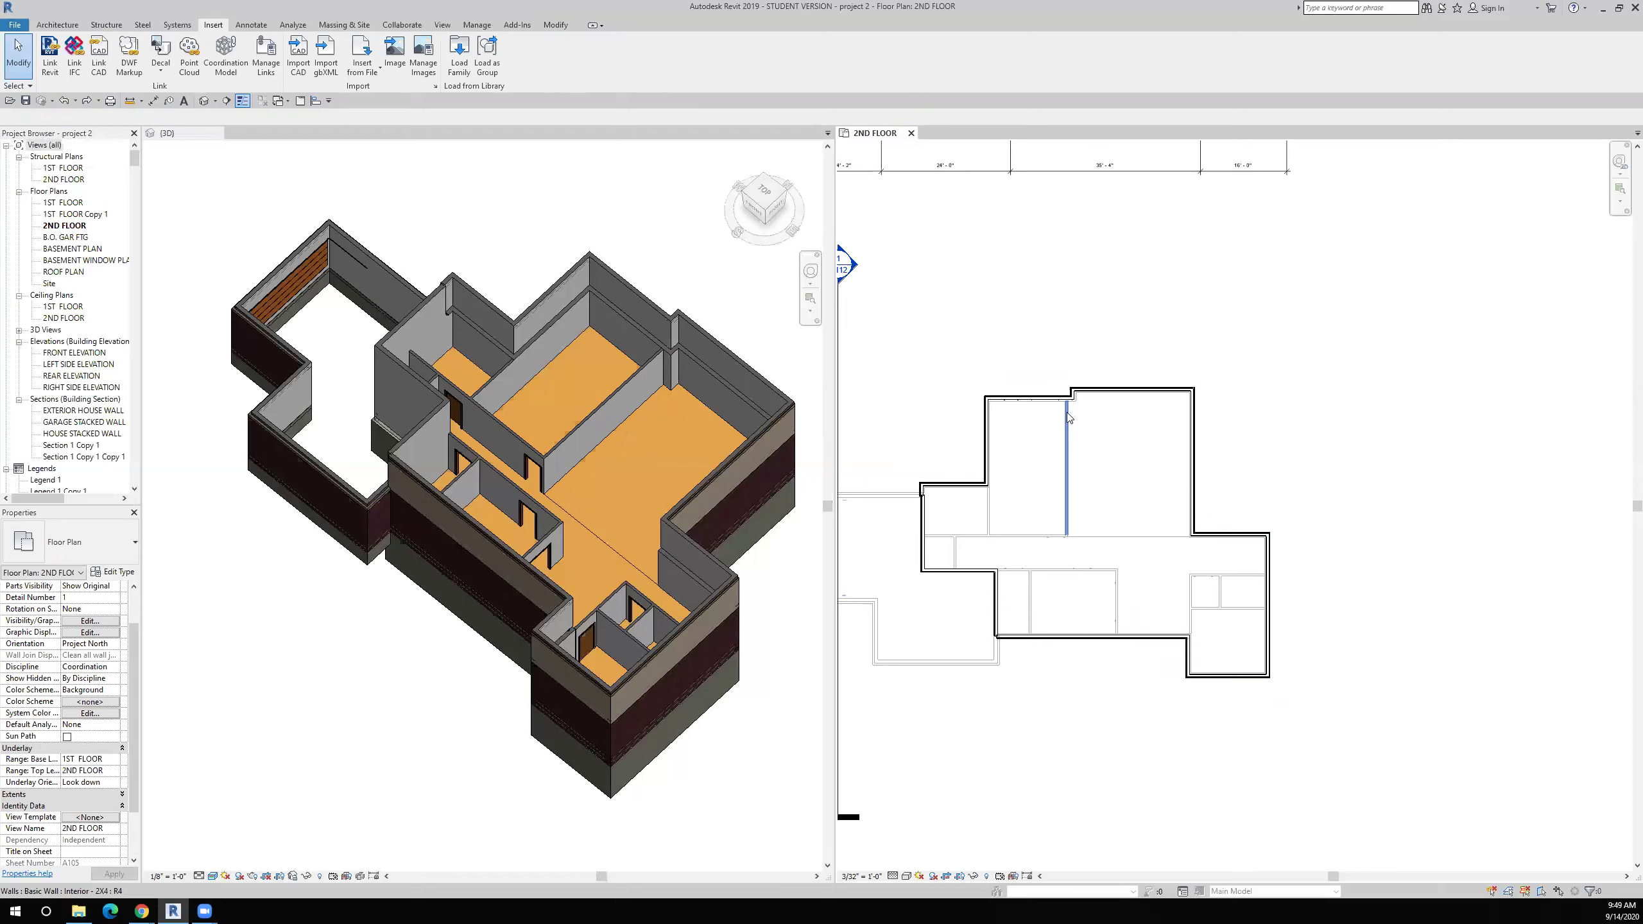
click(65, 101)
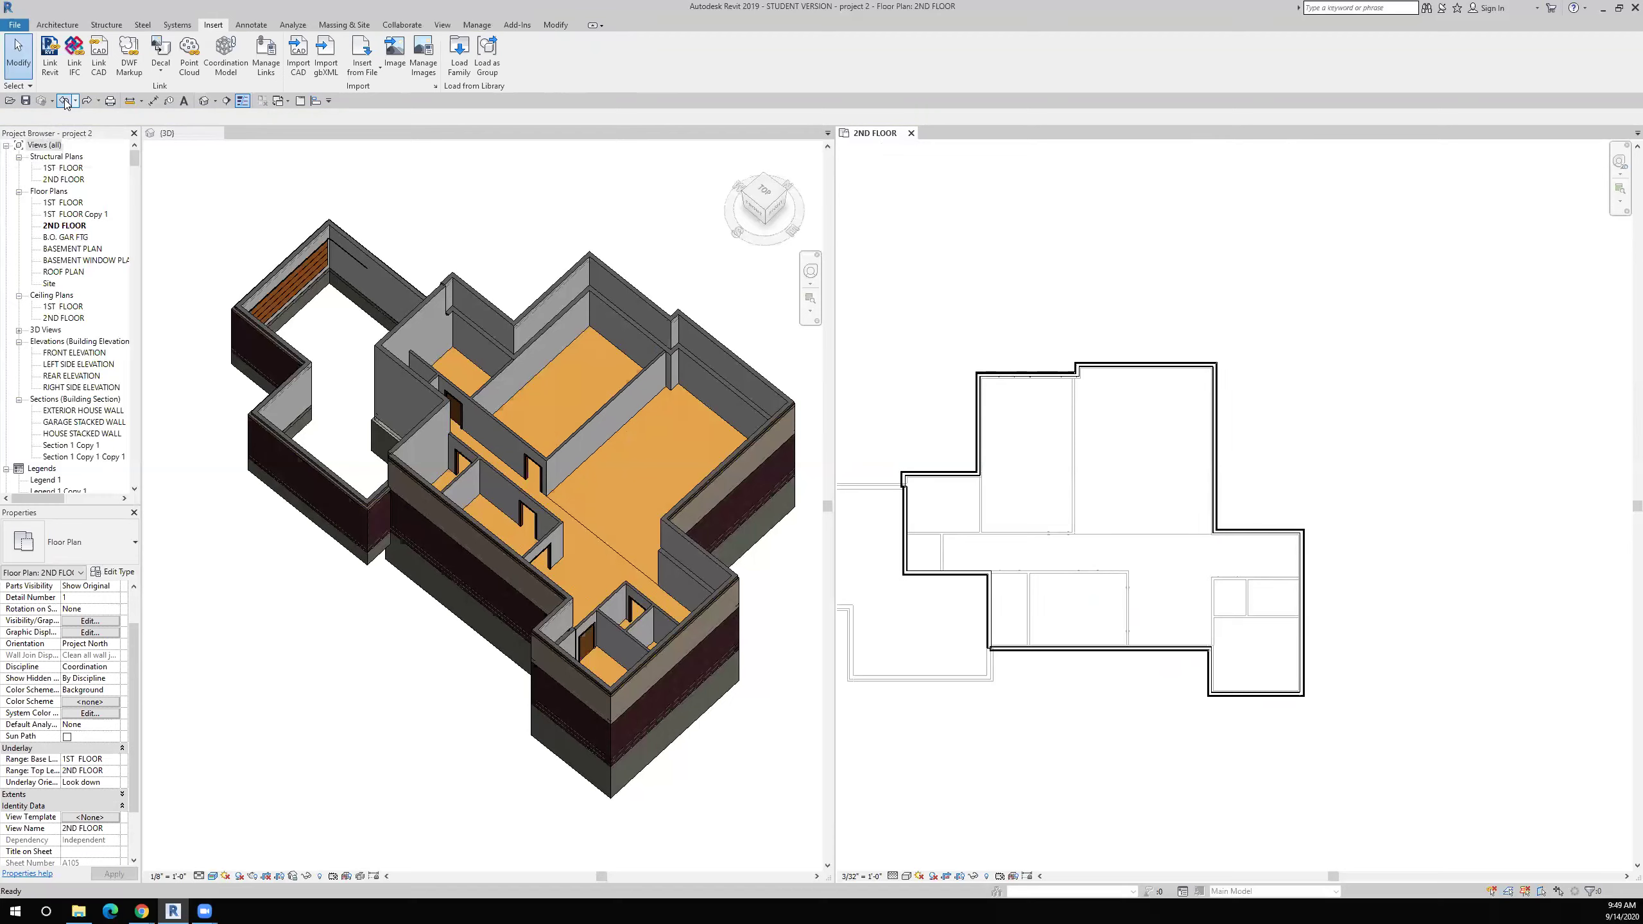
click(65, 100)
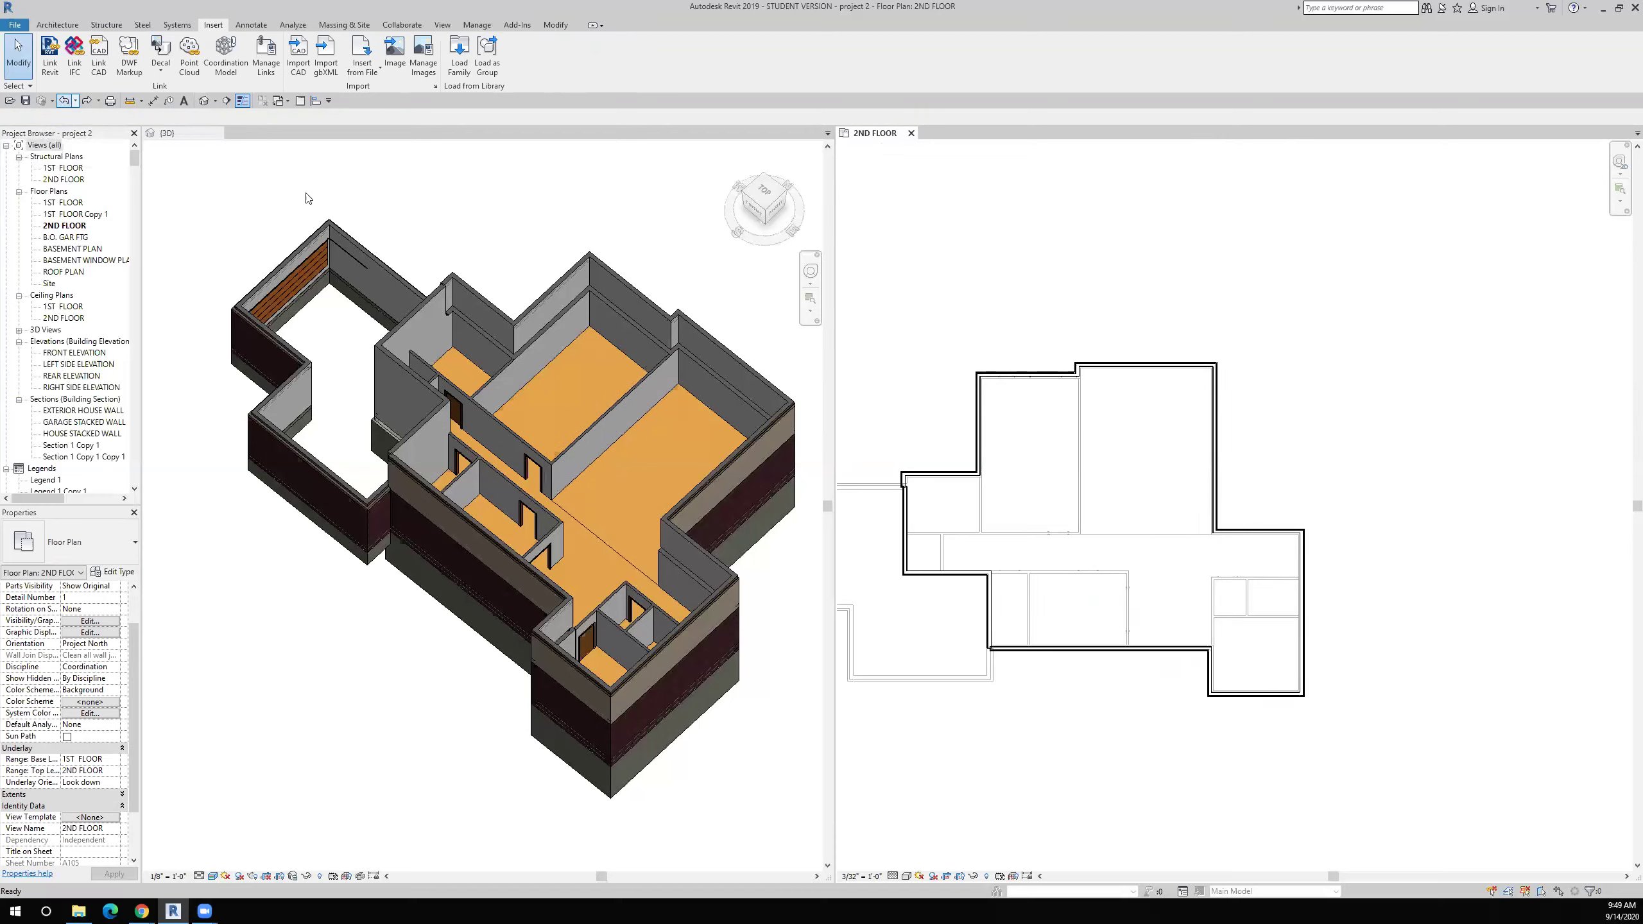
Step: Start a new Interior - 2X4 wall on the second floor with its top constraint set to Up to level: T.O.2ND FL WALL
scroll(1130, 348, up, 5)
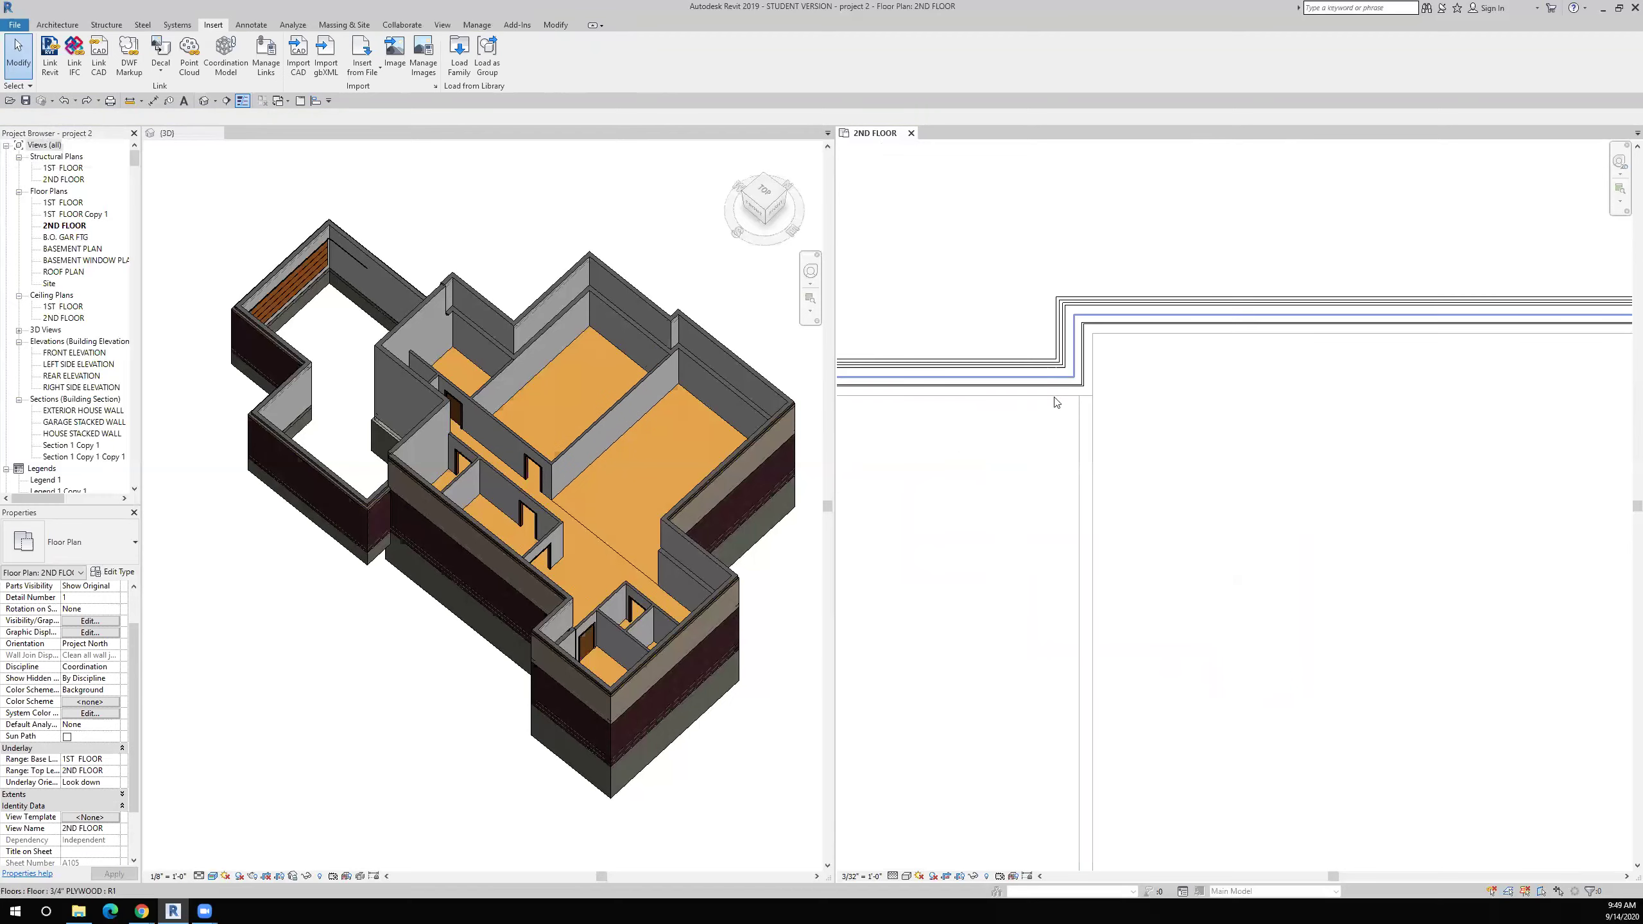
scroll(1087, 429, down, 6)
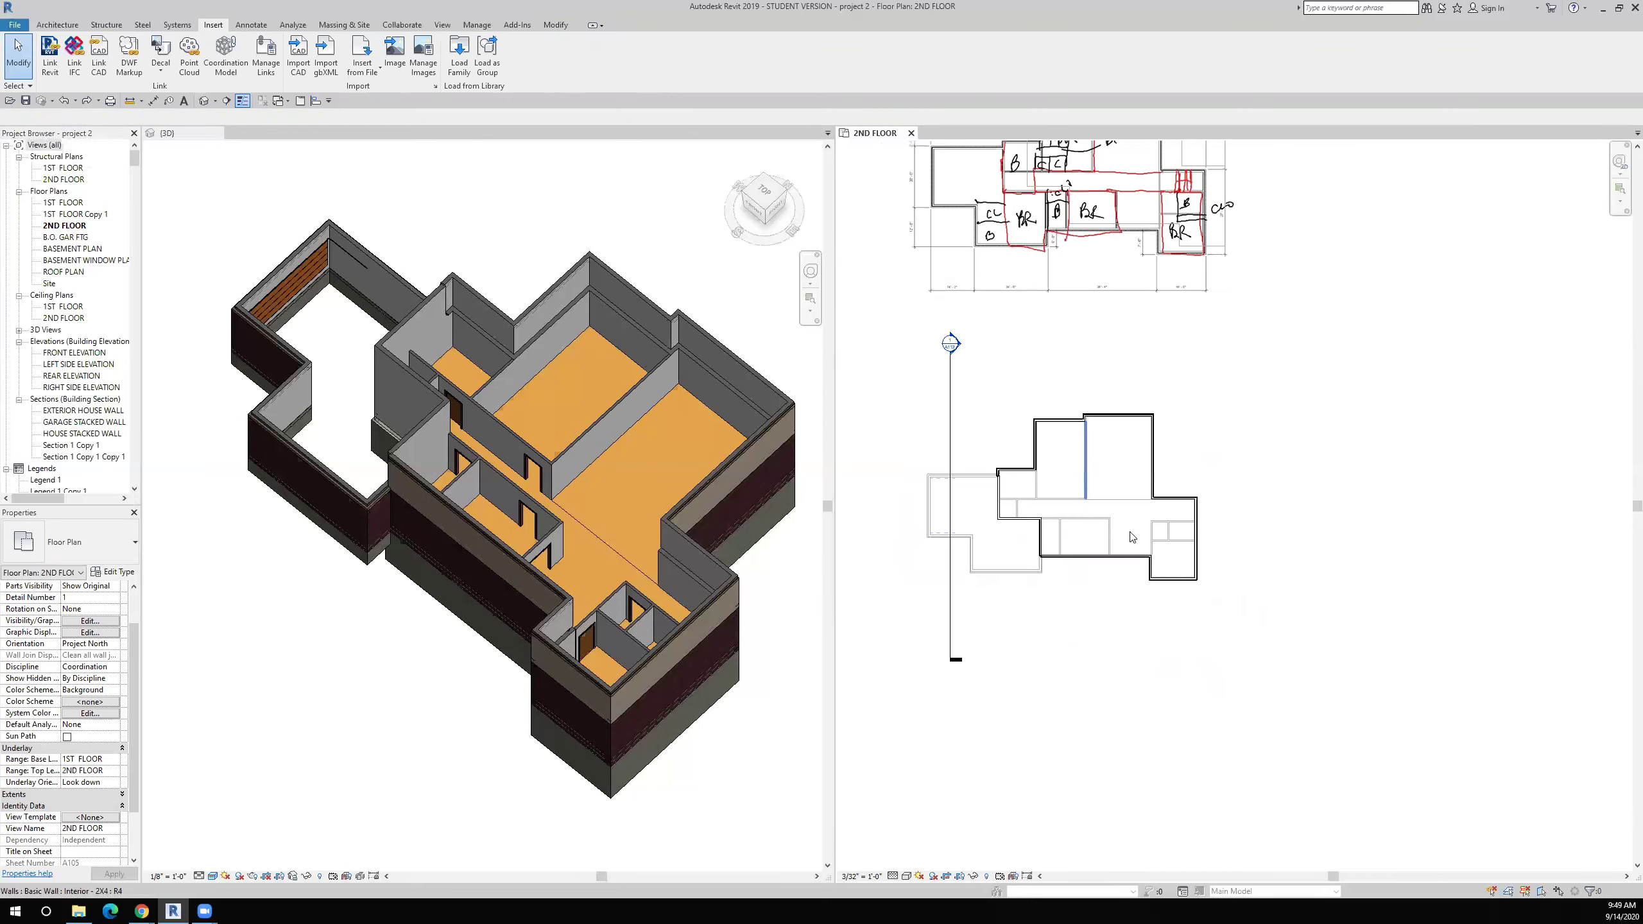
mouse_move(1253, 441)
middle_down()
mouse_move(1404, 466)
mouse_move(1339, 458)
mouse_move(1266, 405)
middle_up()
scroll(1253, 438, up, 2)
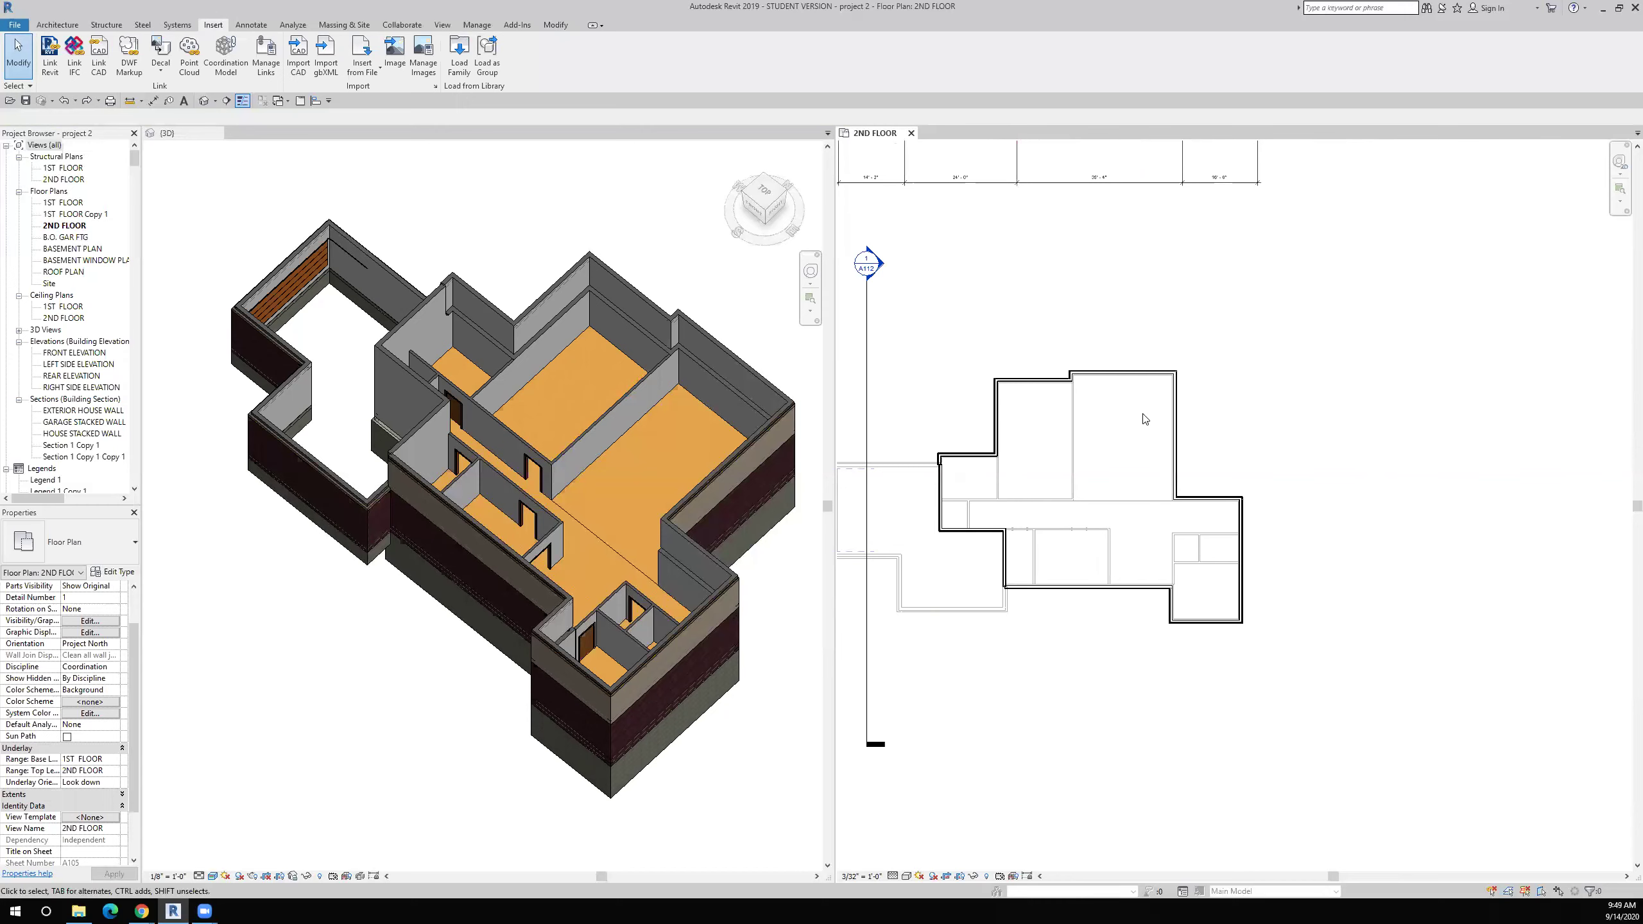
click(54, 25)
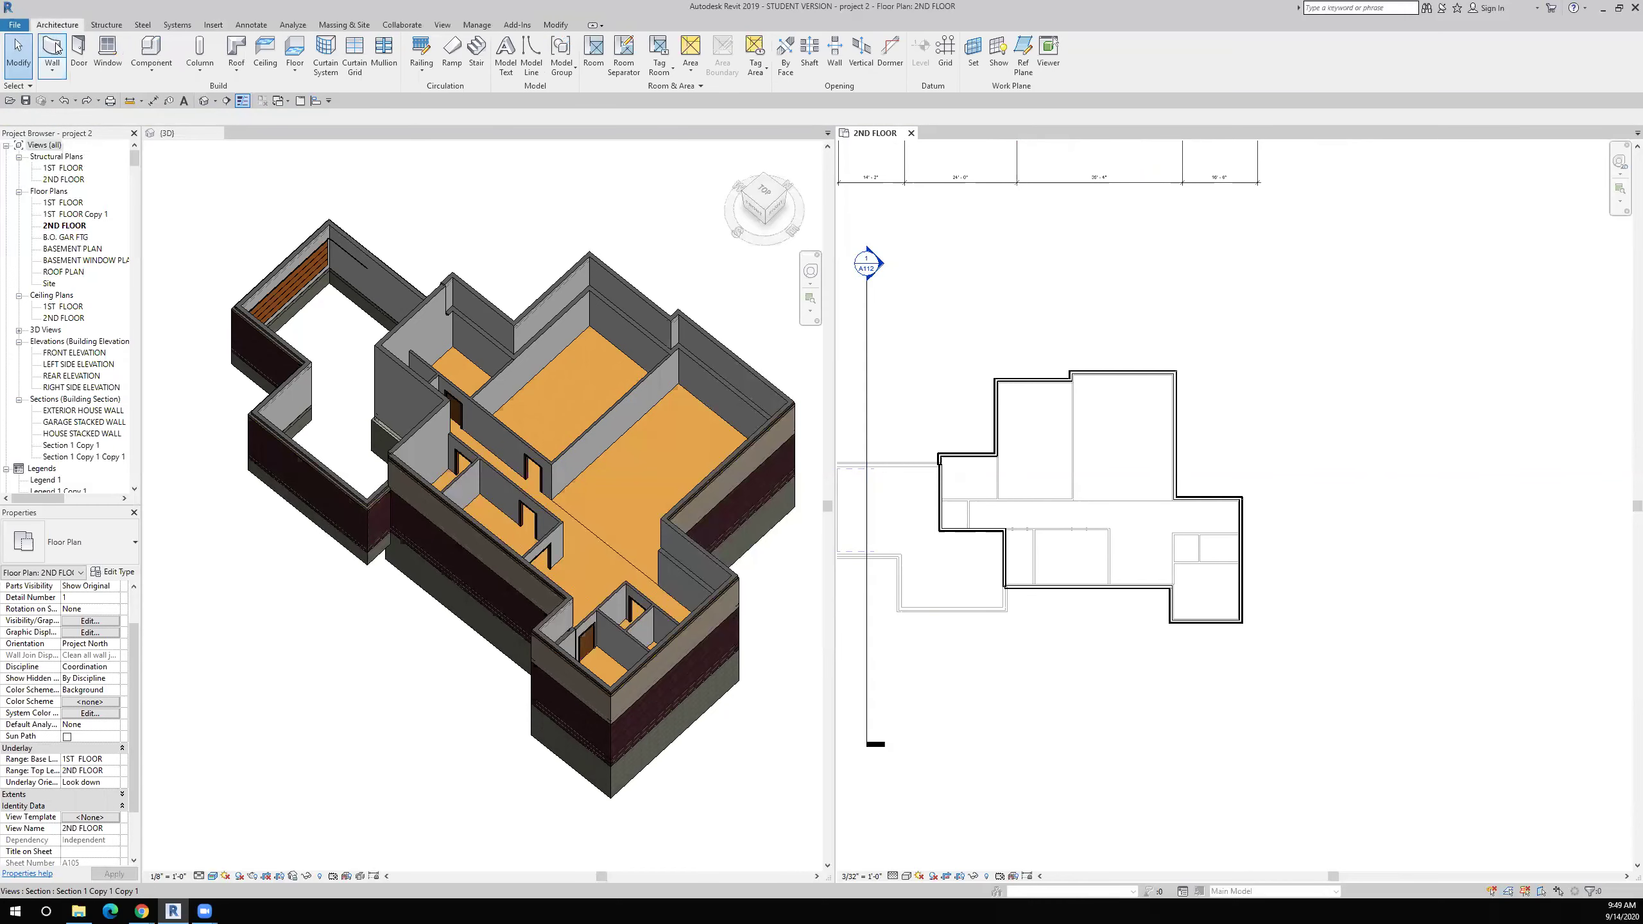
click(56, 49)
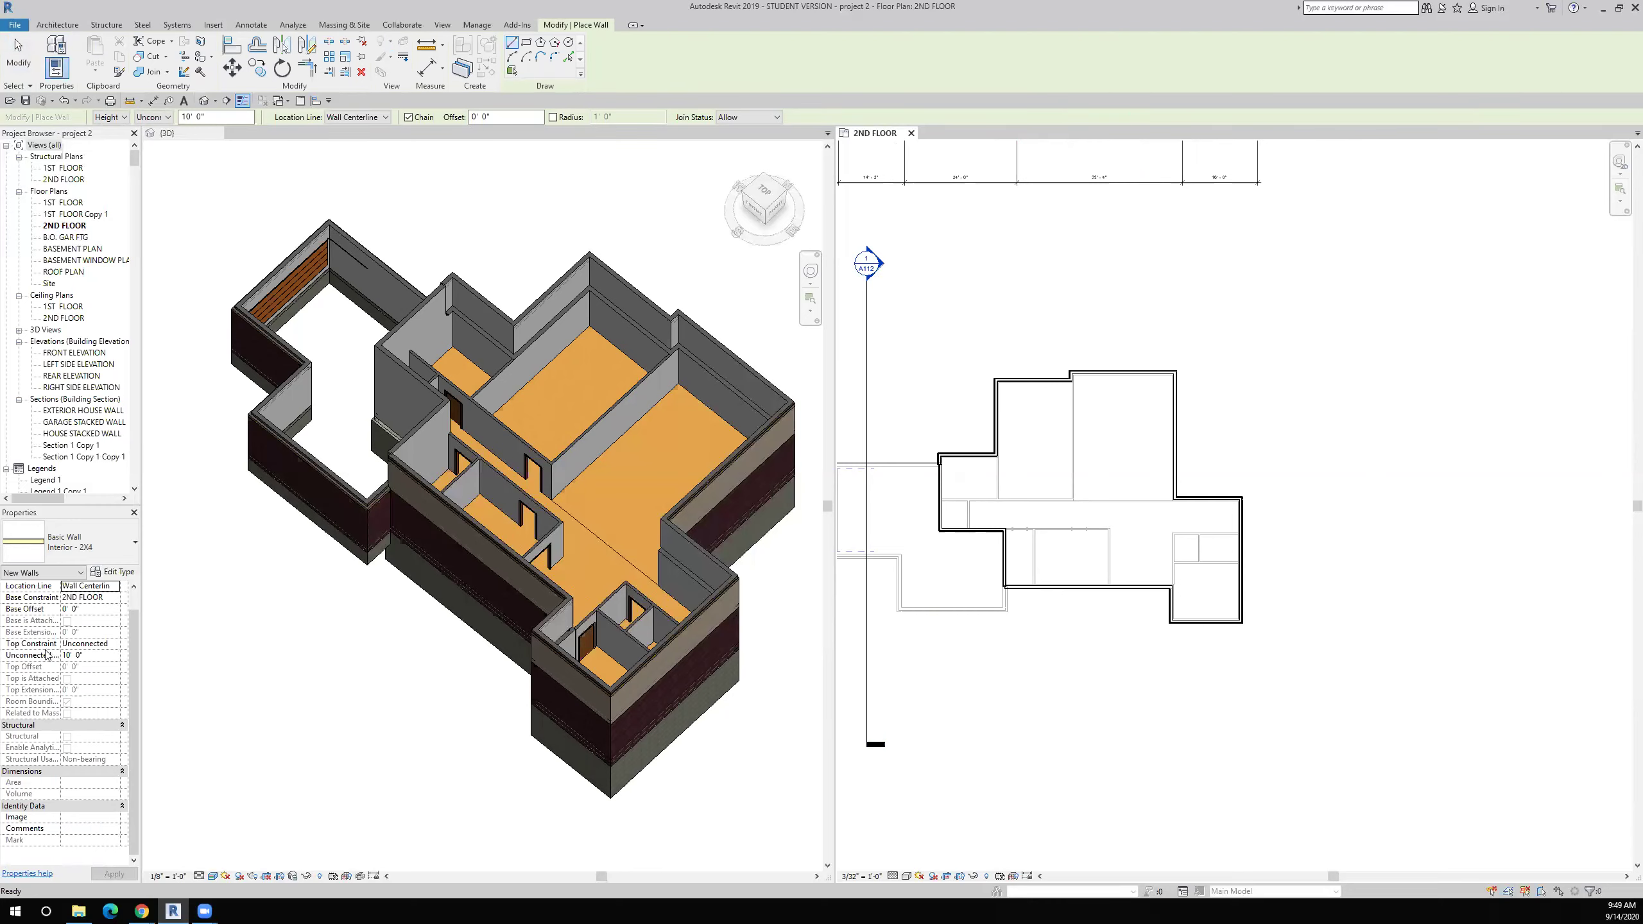
click(114, 643)
scroll(119, 700, down, 2)
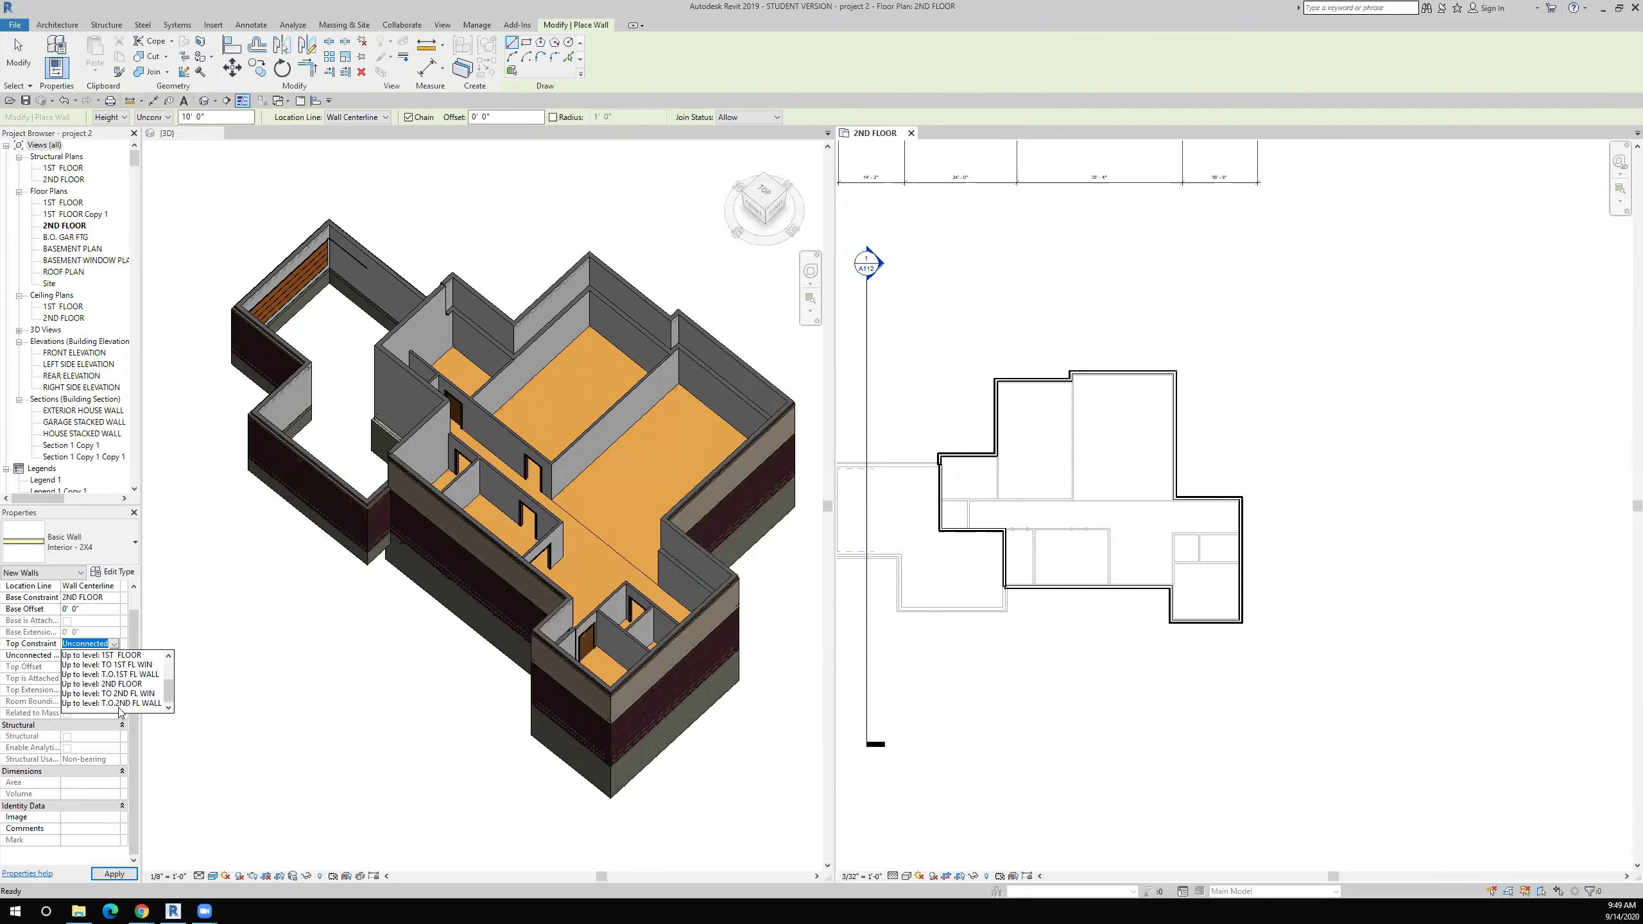
click(118, 704)
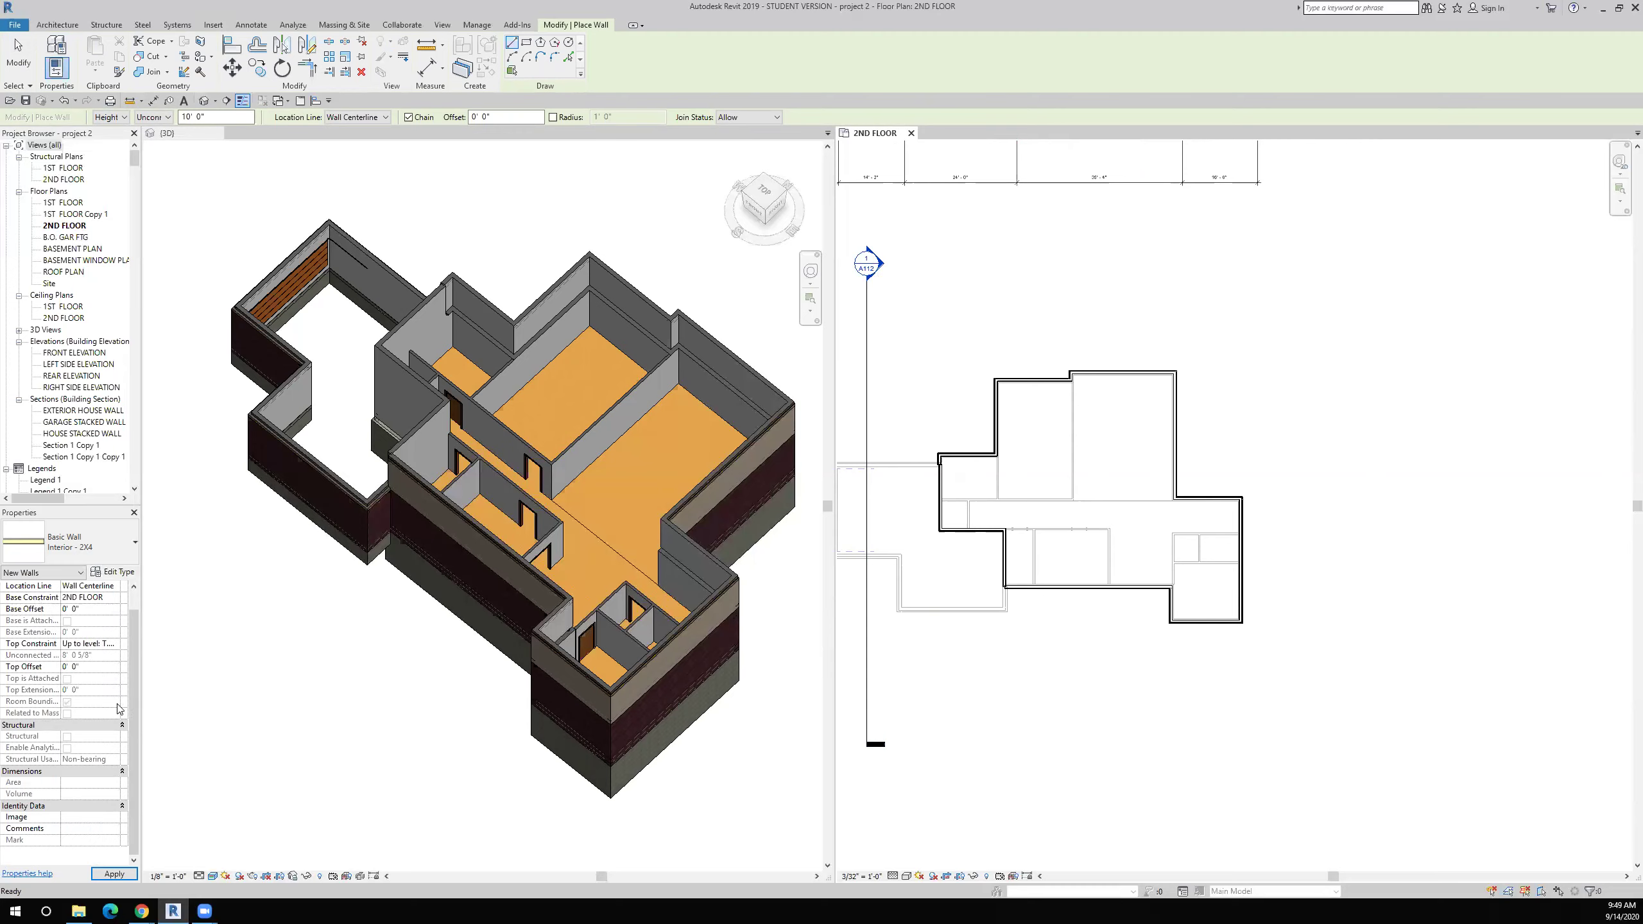
scroll(1100, 382, up, 5)
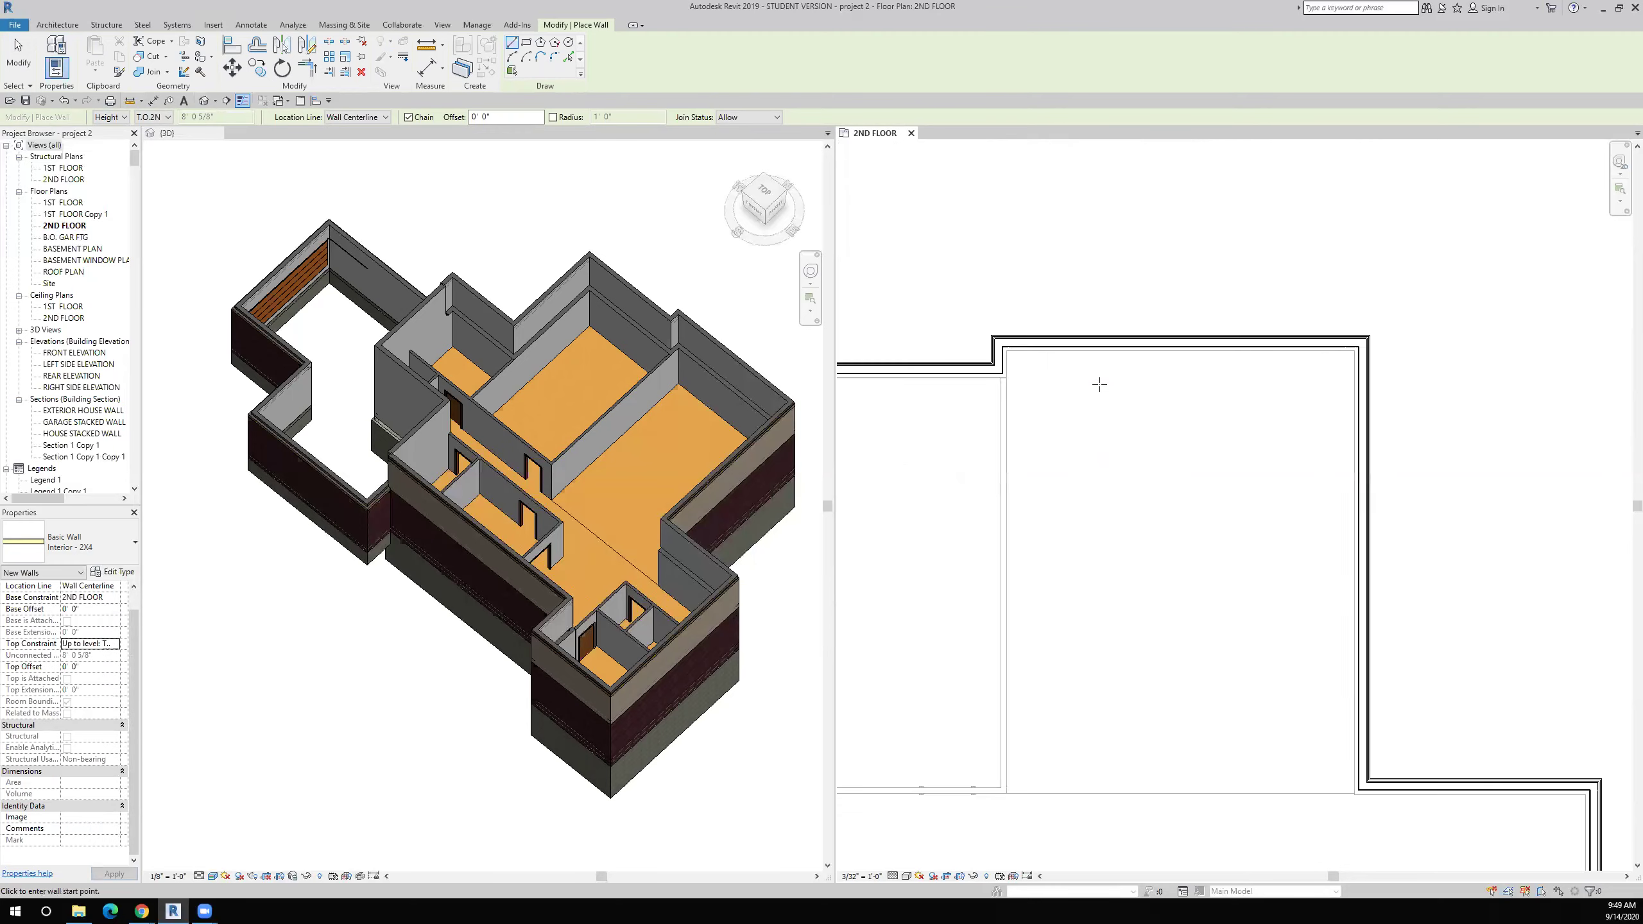
click(894, 367)
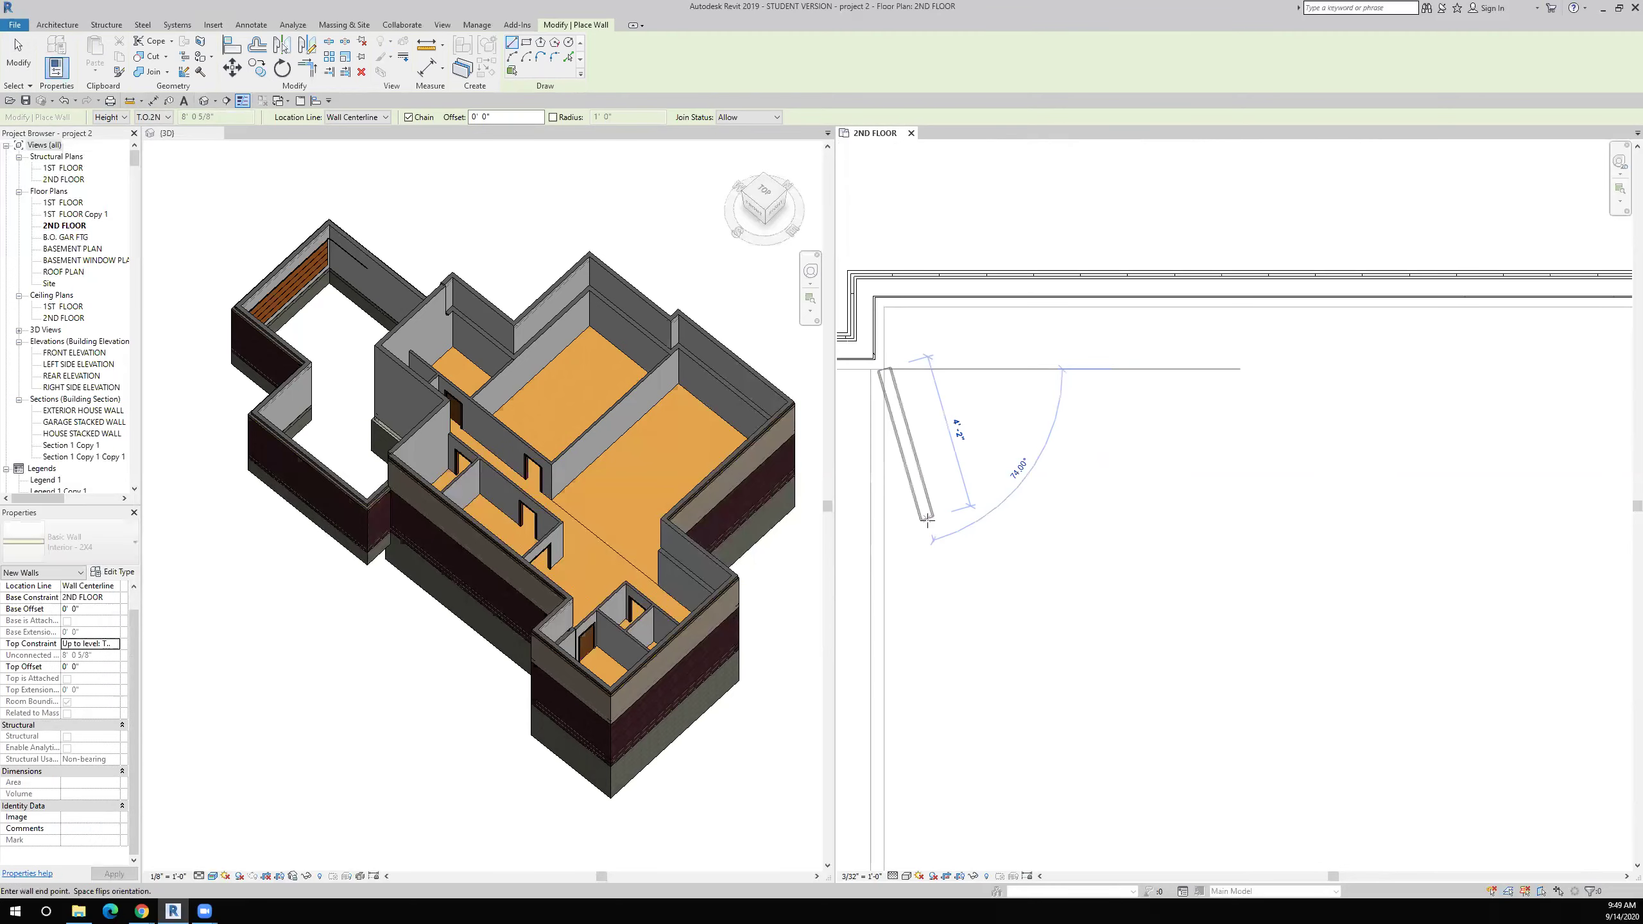
scroll(989, 492, down, 3)
middle_drag(990, 492, 1183, 129)
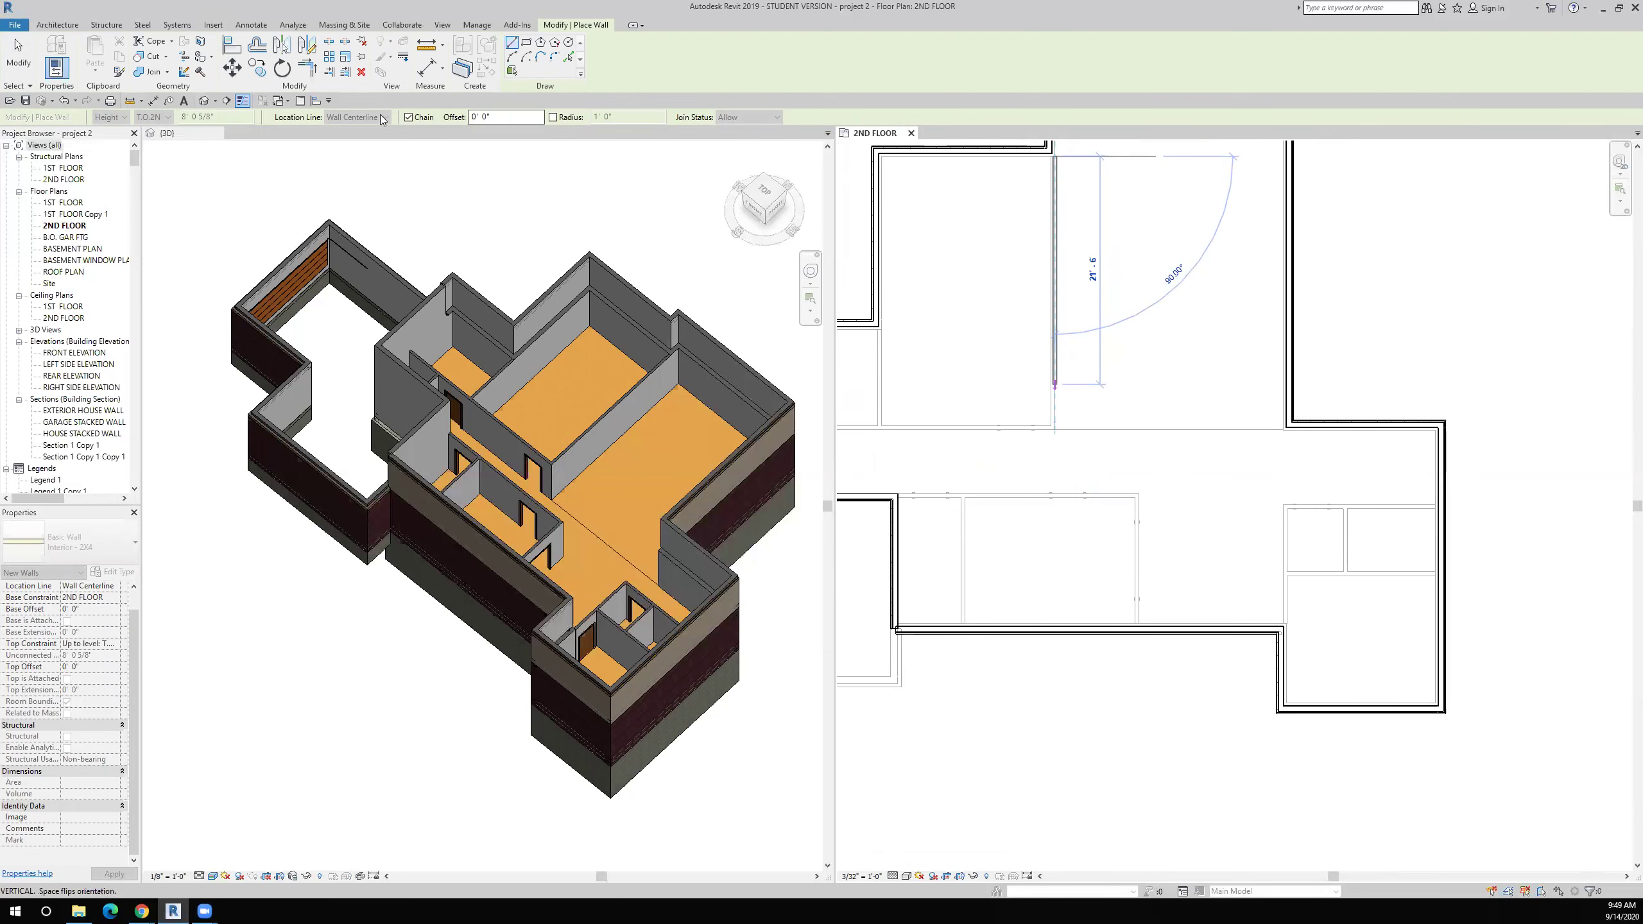
key(Escape)
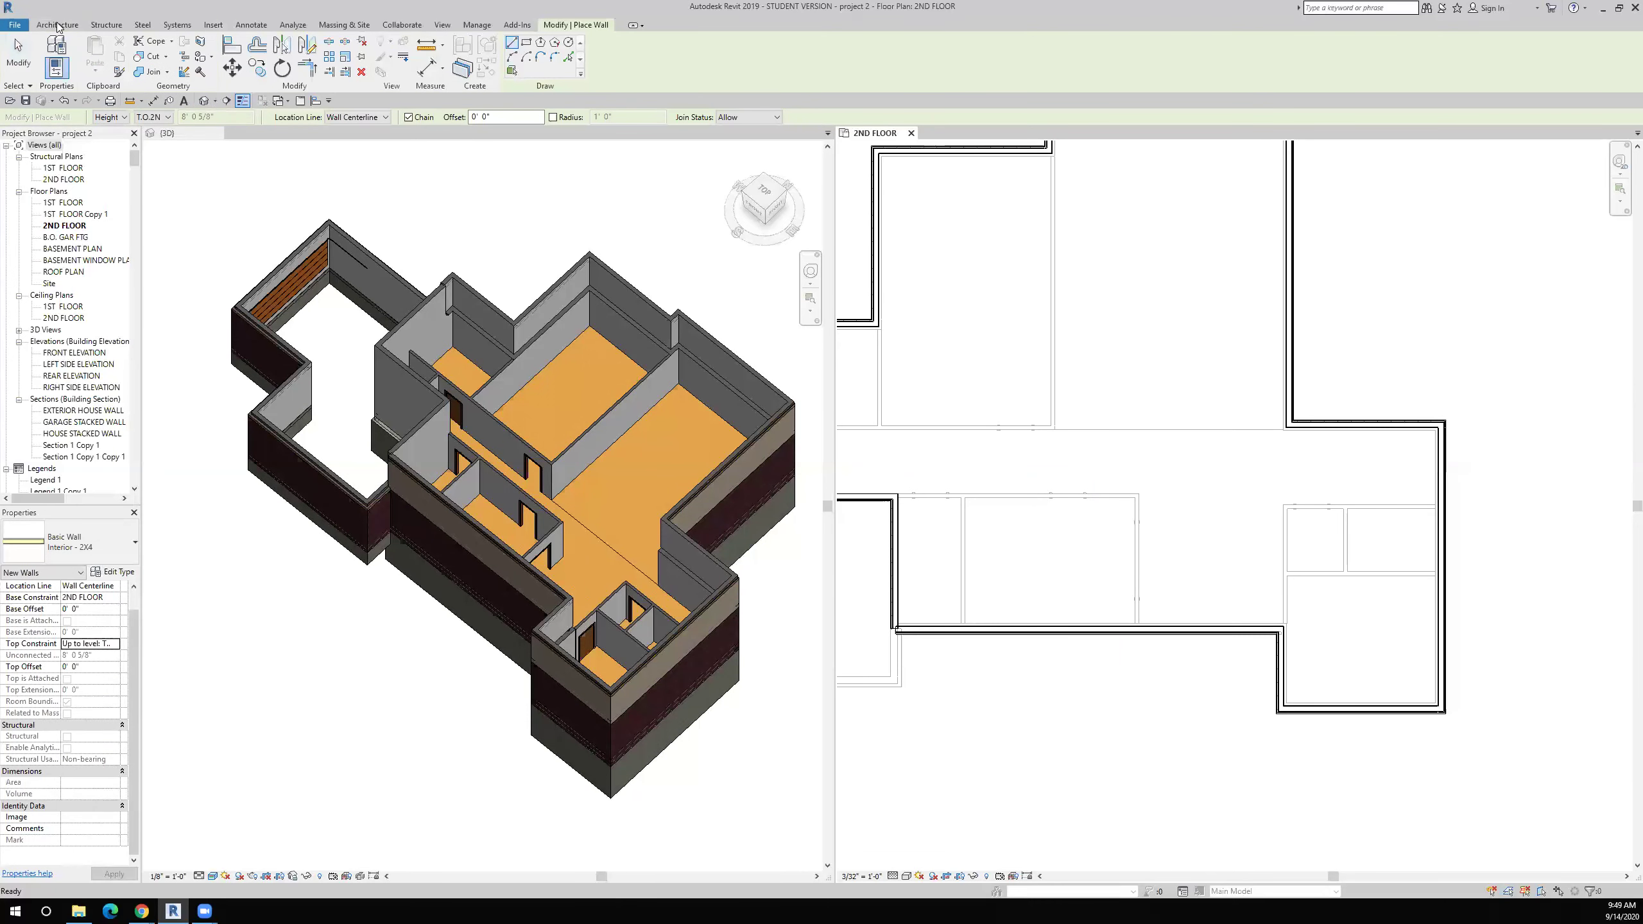
Step: Set the location line for the new Interior - 2X4 walls to Finish Face: Exterior
double_click(58, 25)
mouse_move(59, 47)
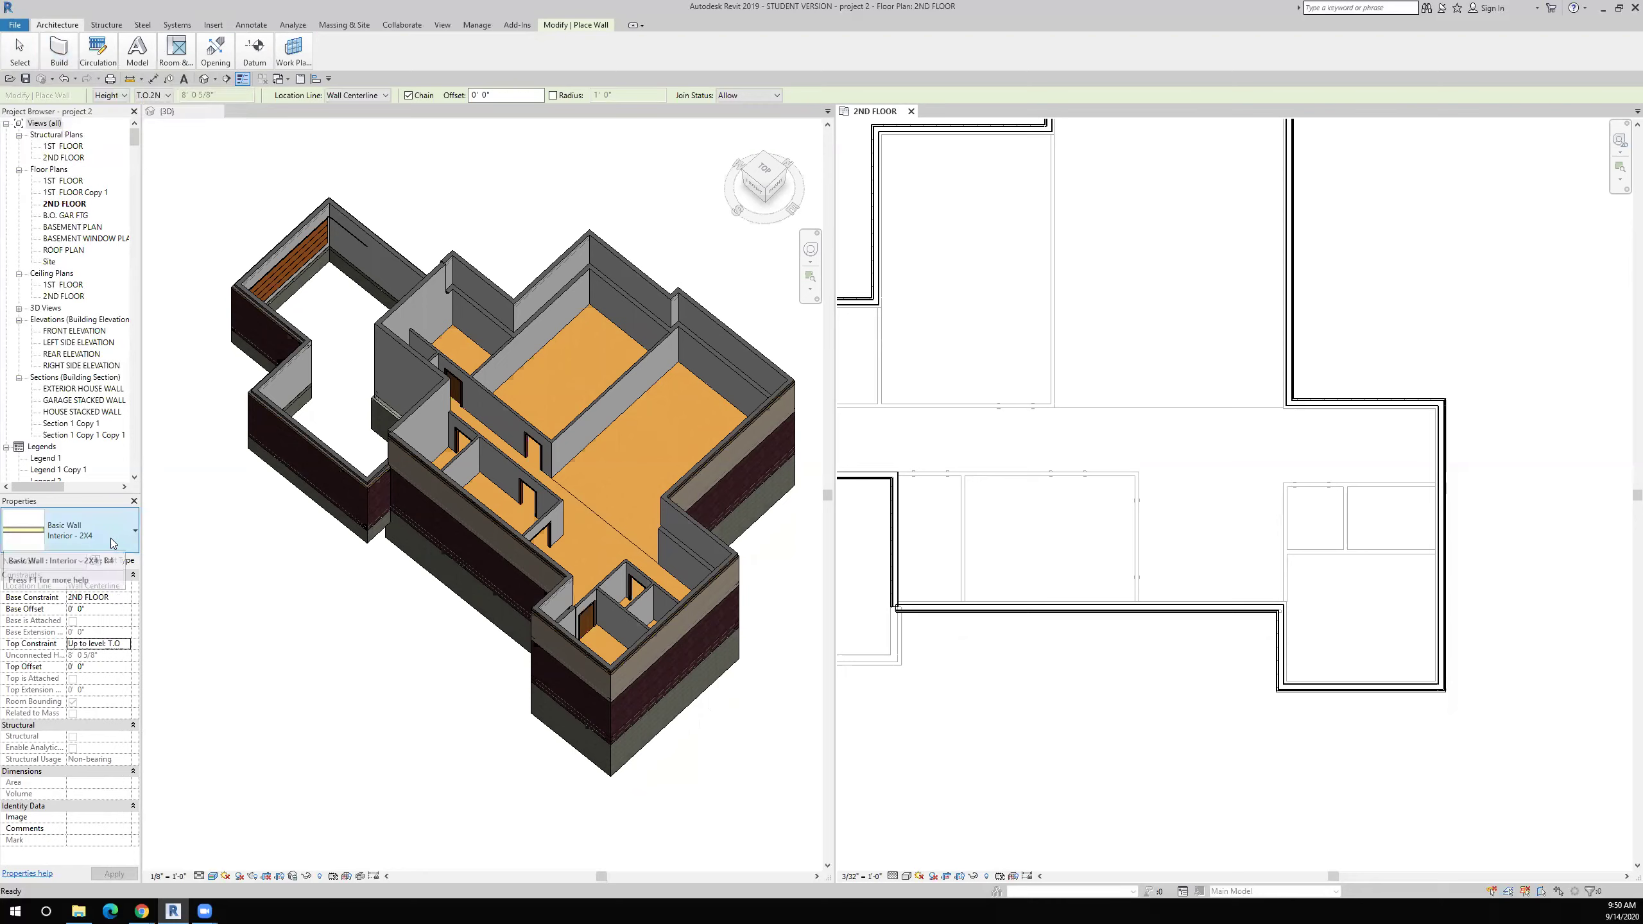
click(385, 96)
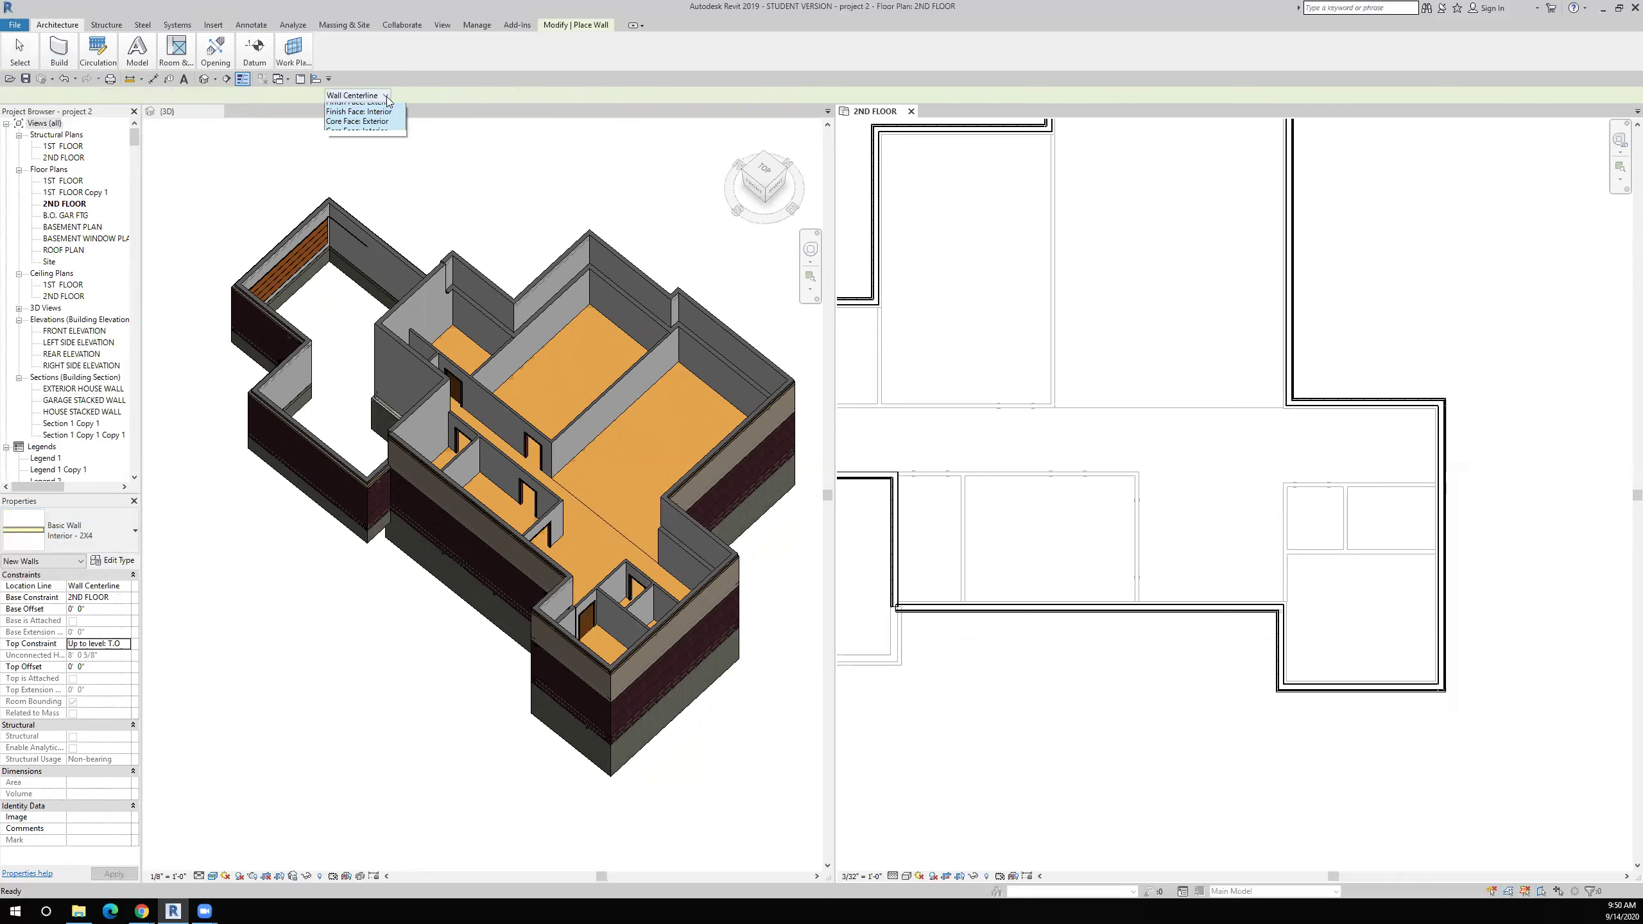
click(383, 129)
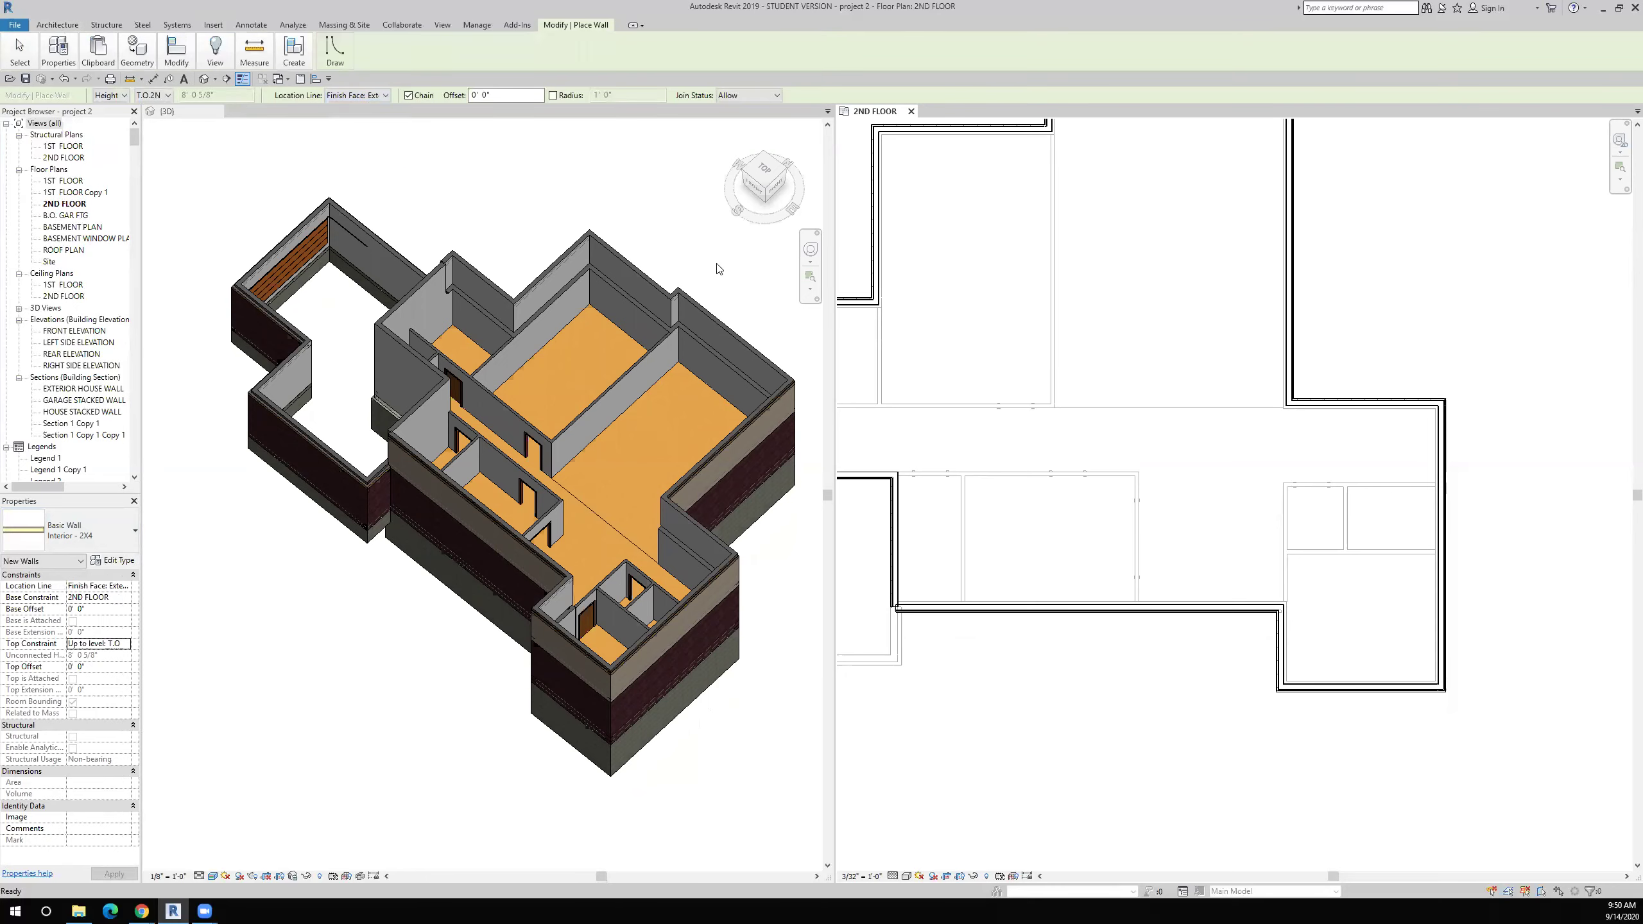
Step: Draw the second-floor partition between the two large rooms, from the north exterior wall to the end of the underlaid first-floor partition
scroll(1138, 258, up, 2)
middle_drag(1094, 159, 1059, 315)
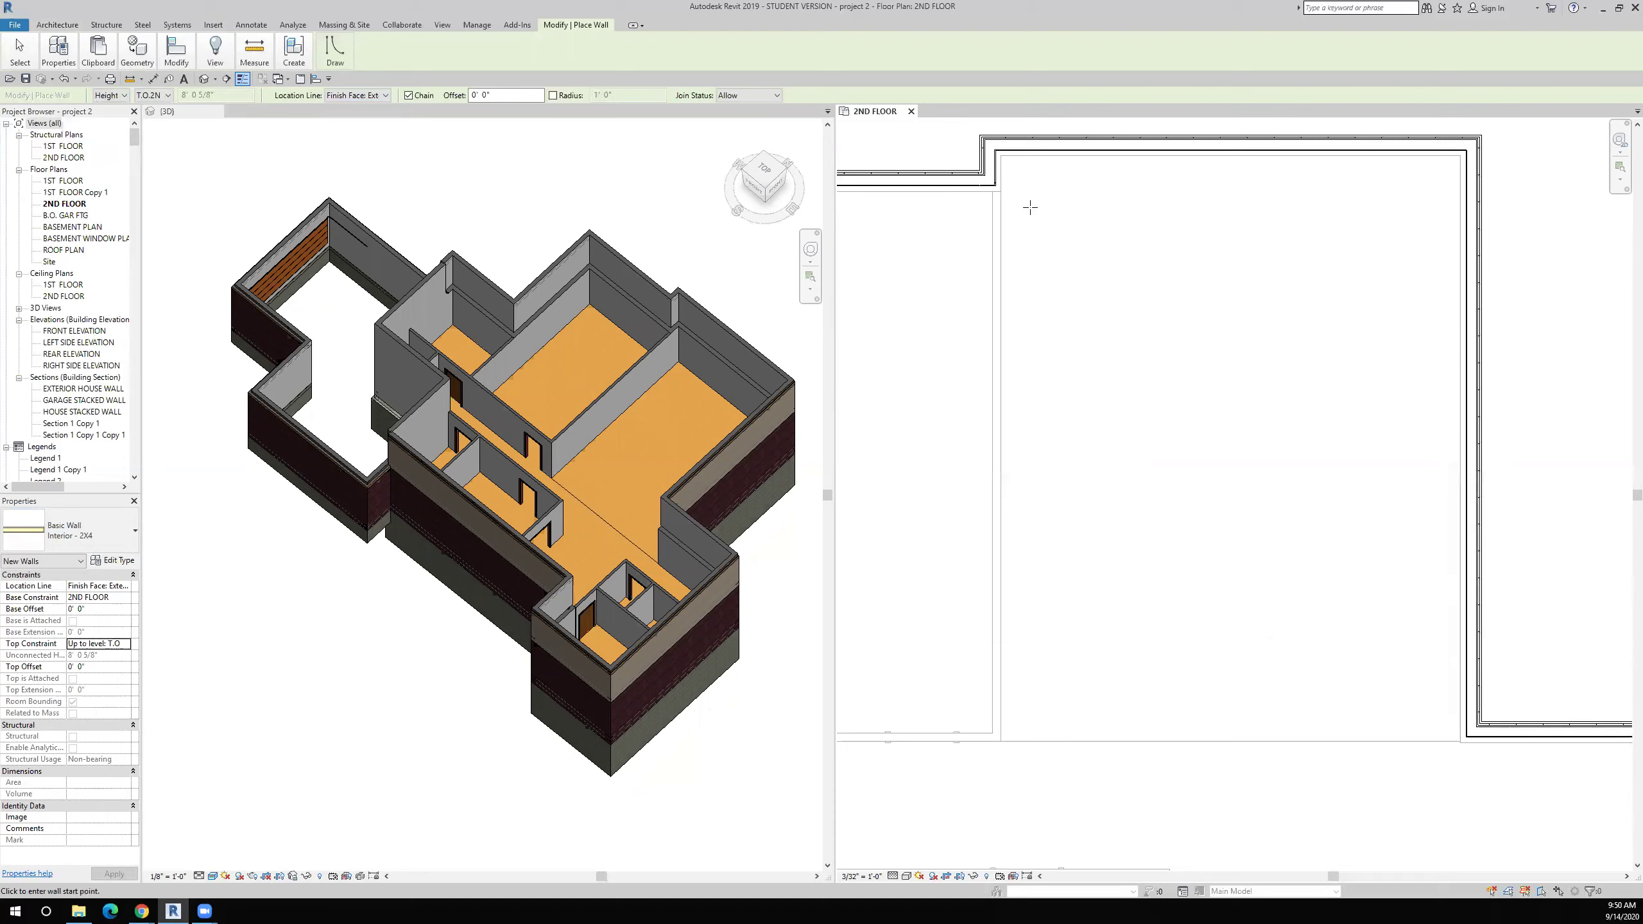
click(1008, 192)
scroll(1119, 195, down, 3)
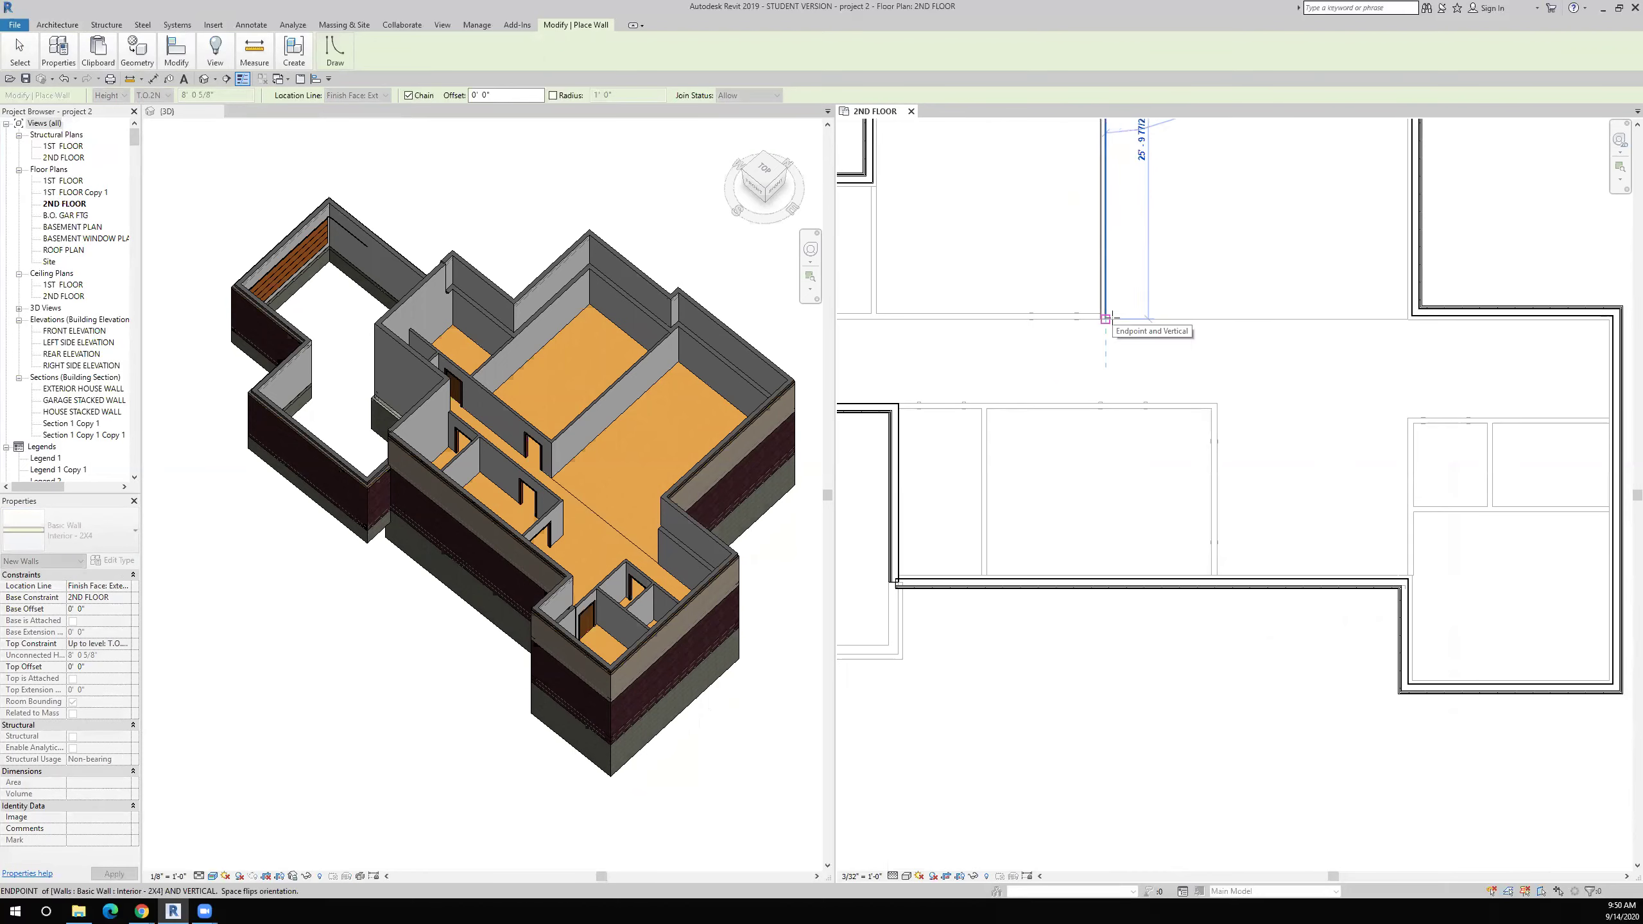
click(1105, 317)
scroll(1105, 317, down, 3)
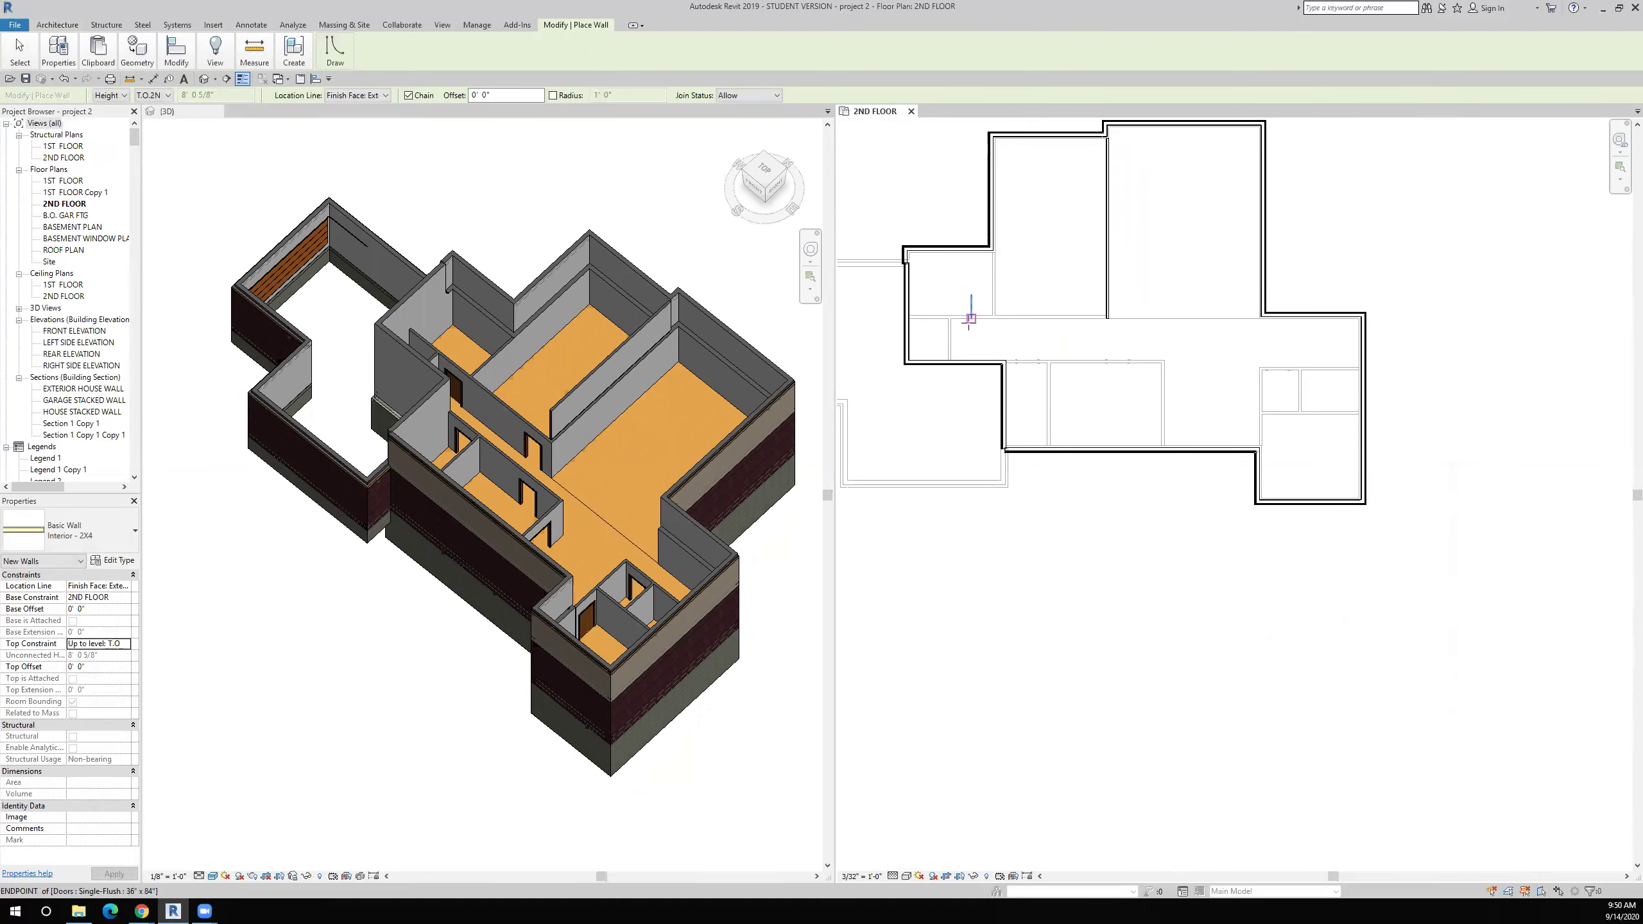
scroll(1065, 323, up, 2)
scroll(970, 342, down, 3)
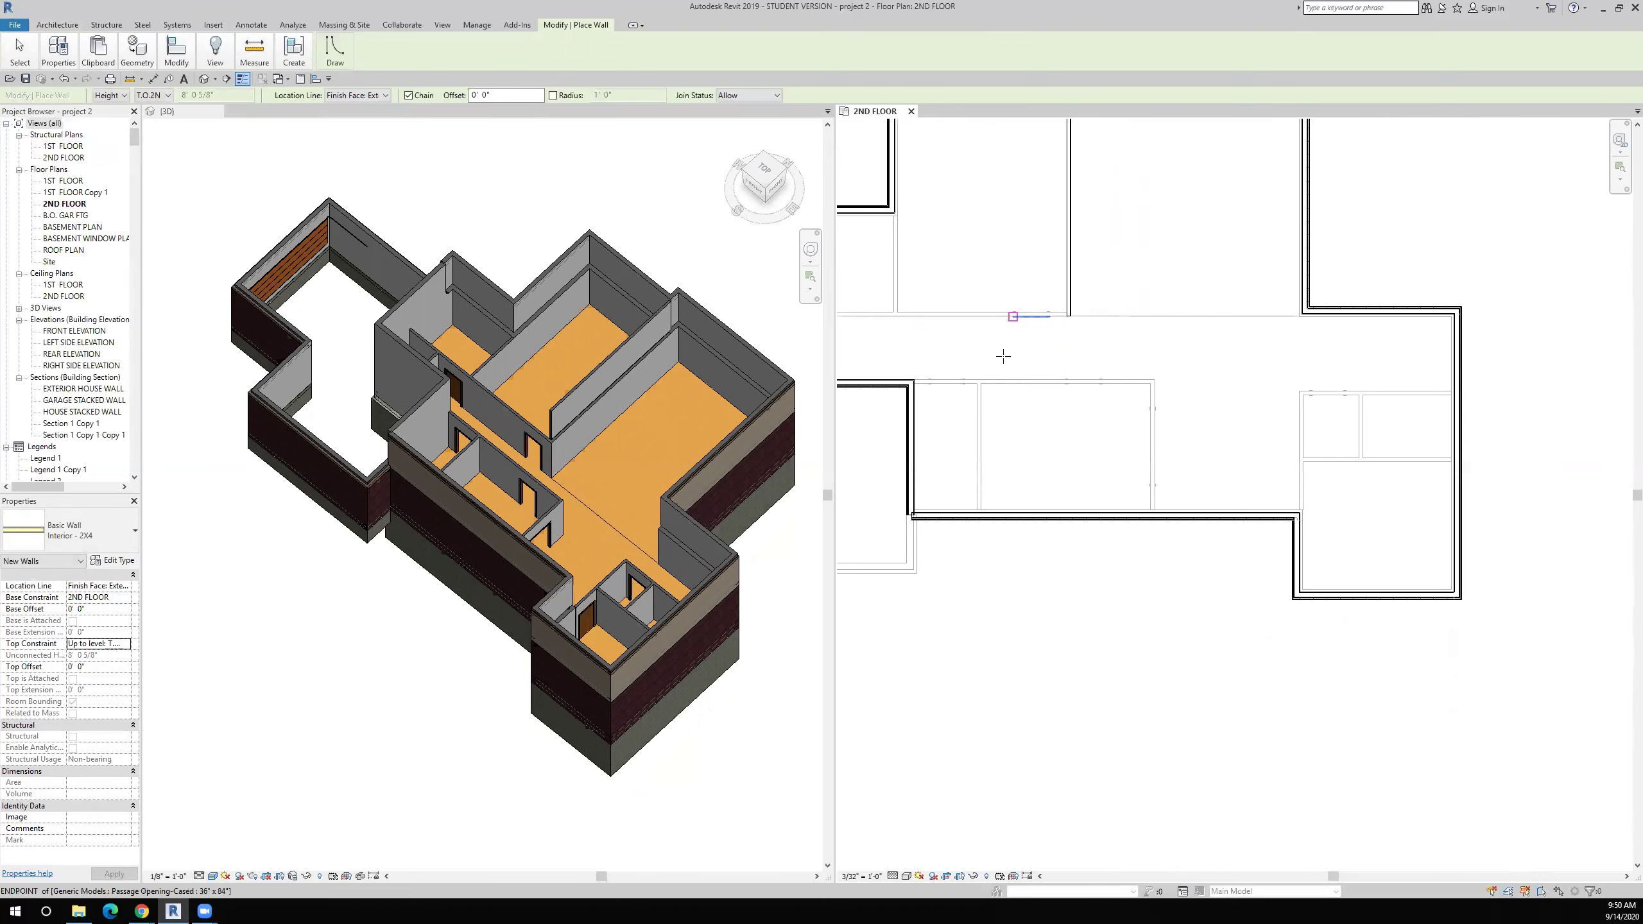
key(Escape)
key(Escape)
Step: Select the new second-floor partition in the 3D view and check its position above the first-floor wall
scroll(620, 414, up, 3)
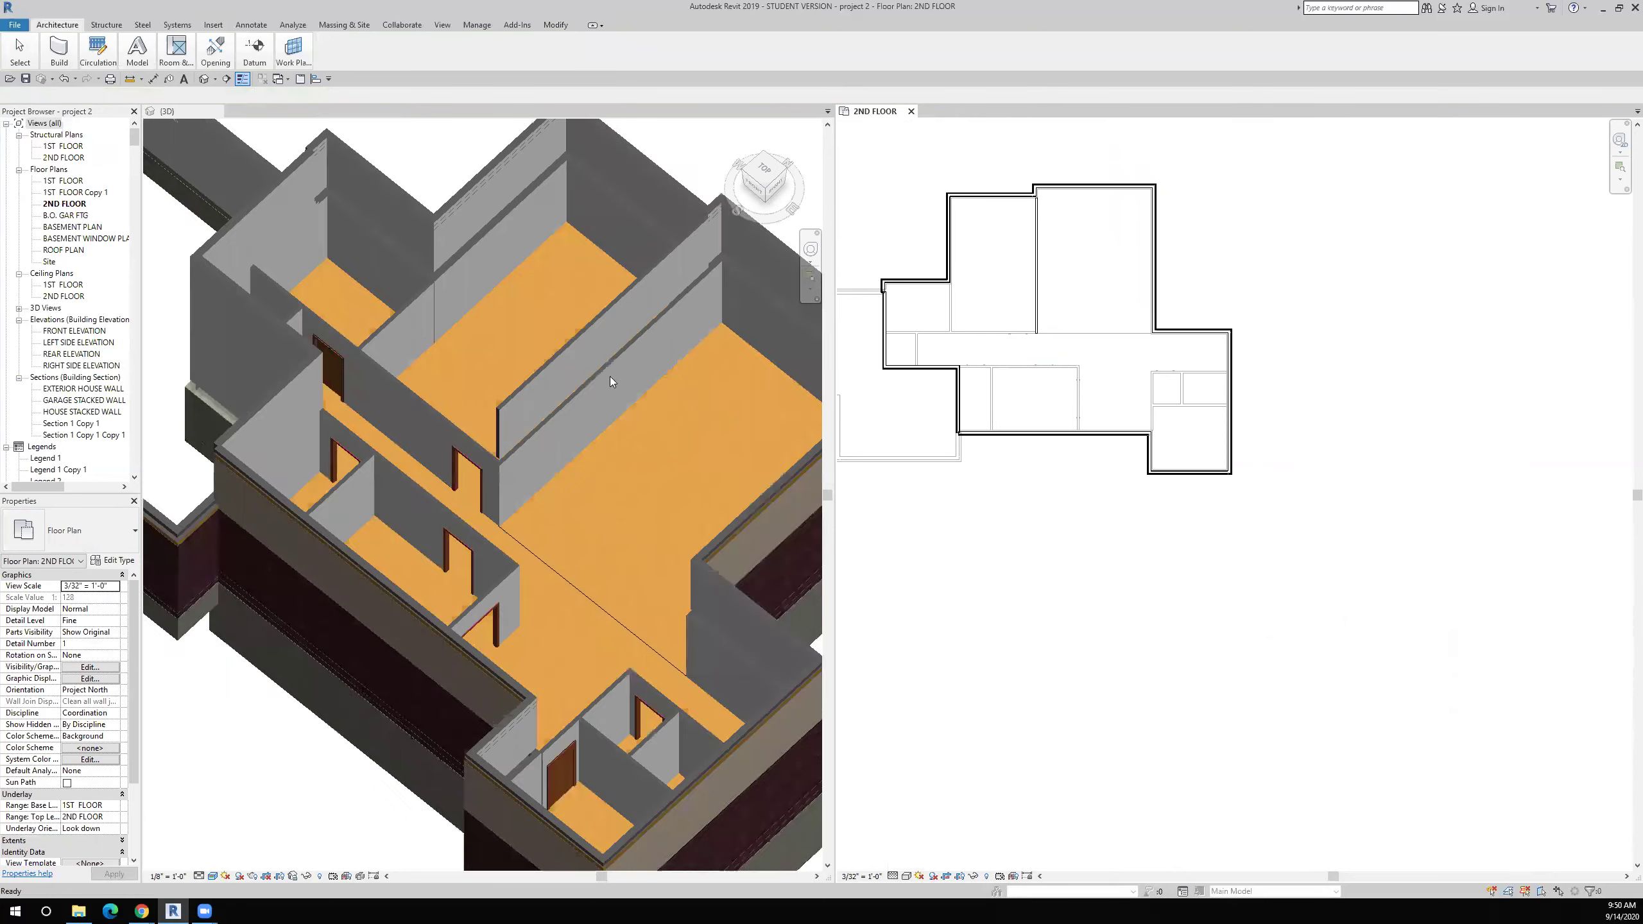
click(593, 337)
click(593, 338)
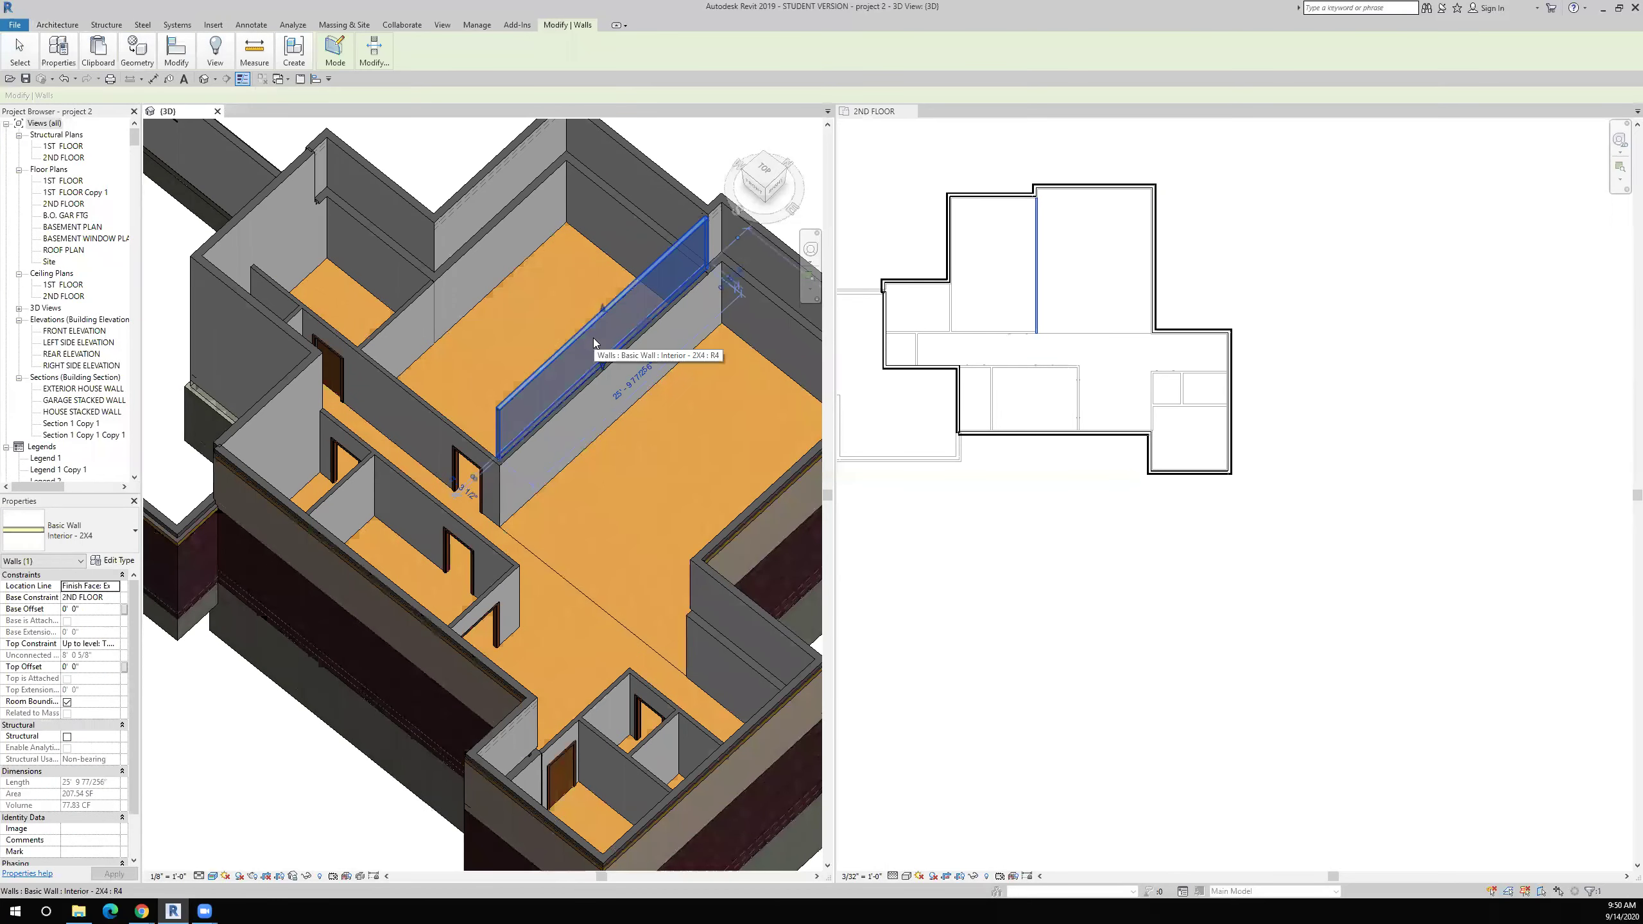
scroll(644, 494, down, 2)
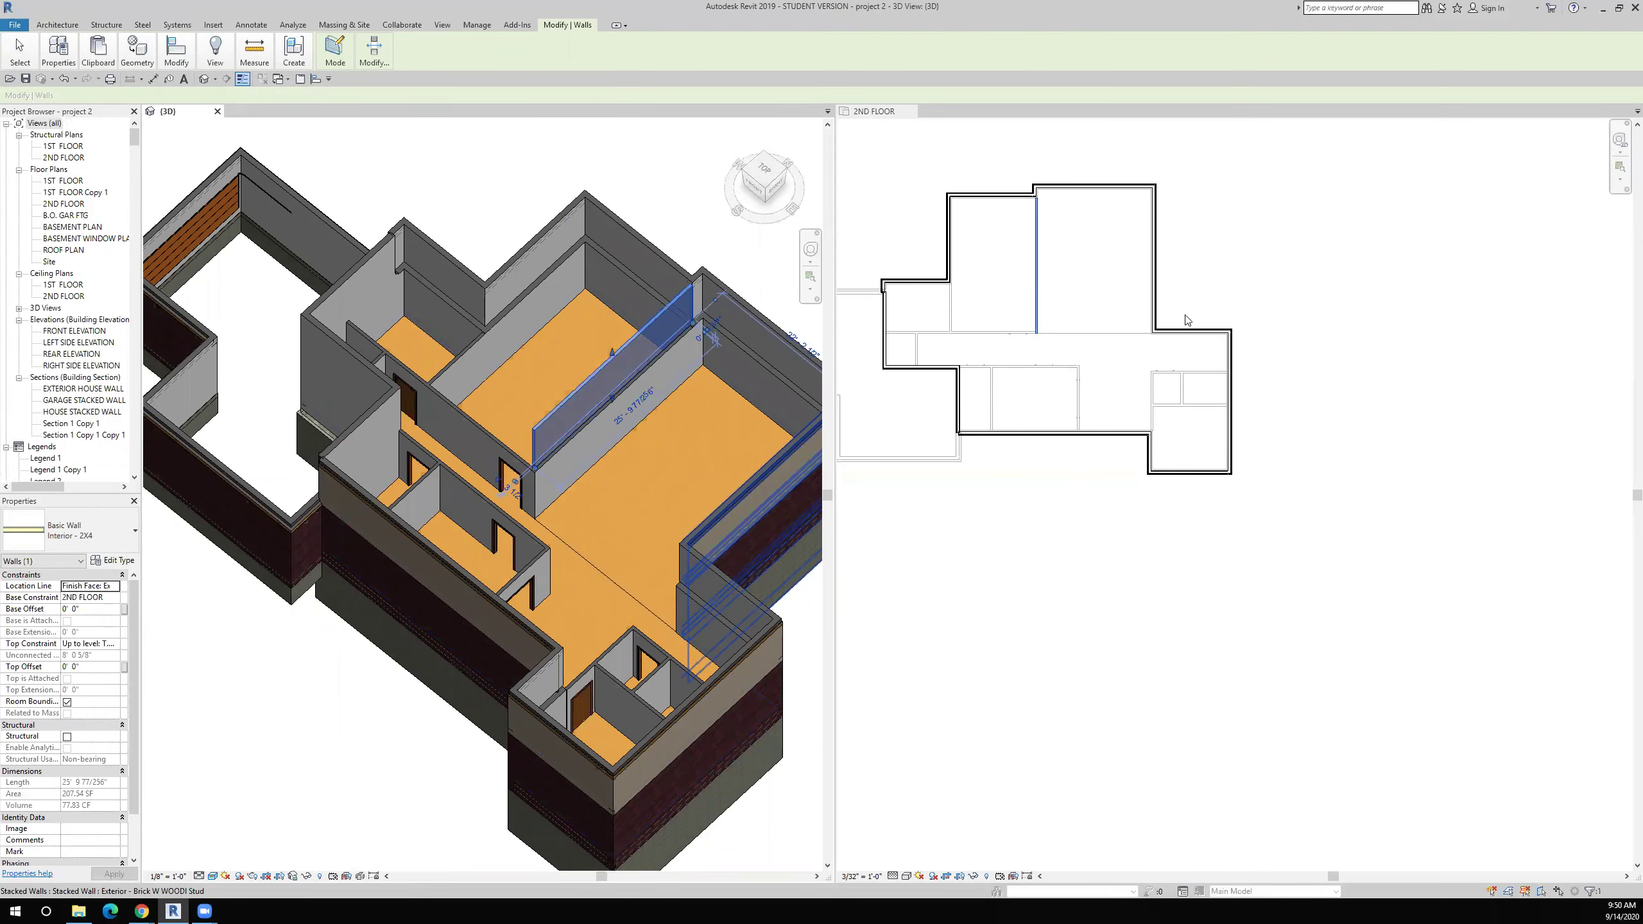
Step: Cycle the ribbon display until the full ribbon with all its tools is restored
click(97, 51)
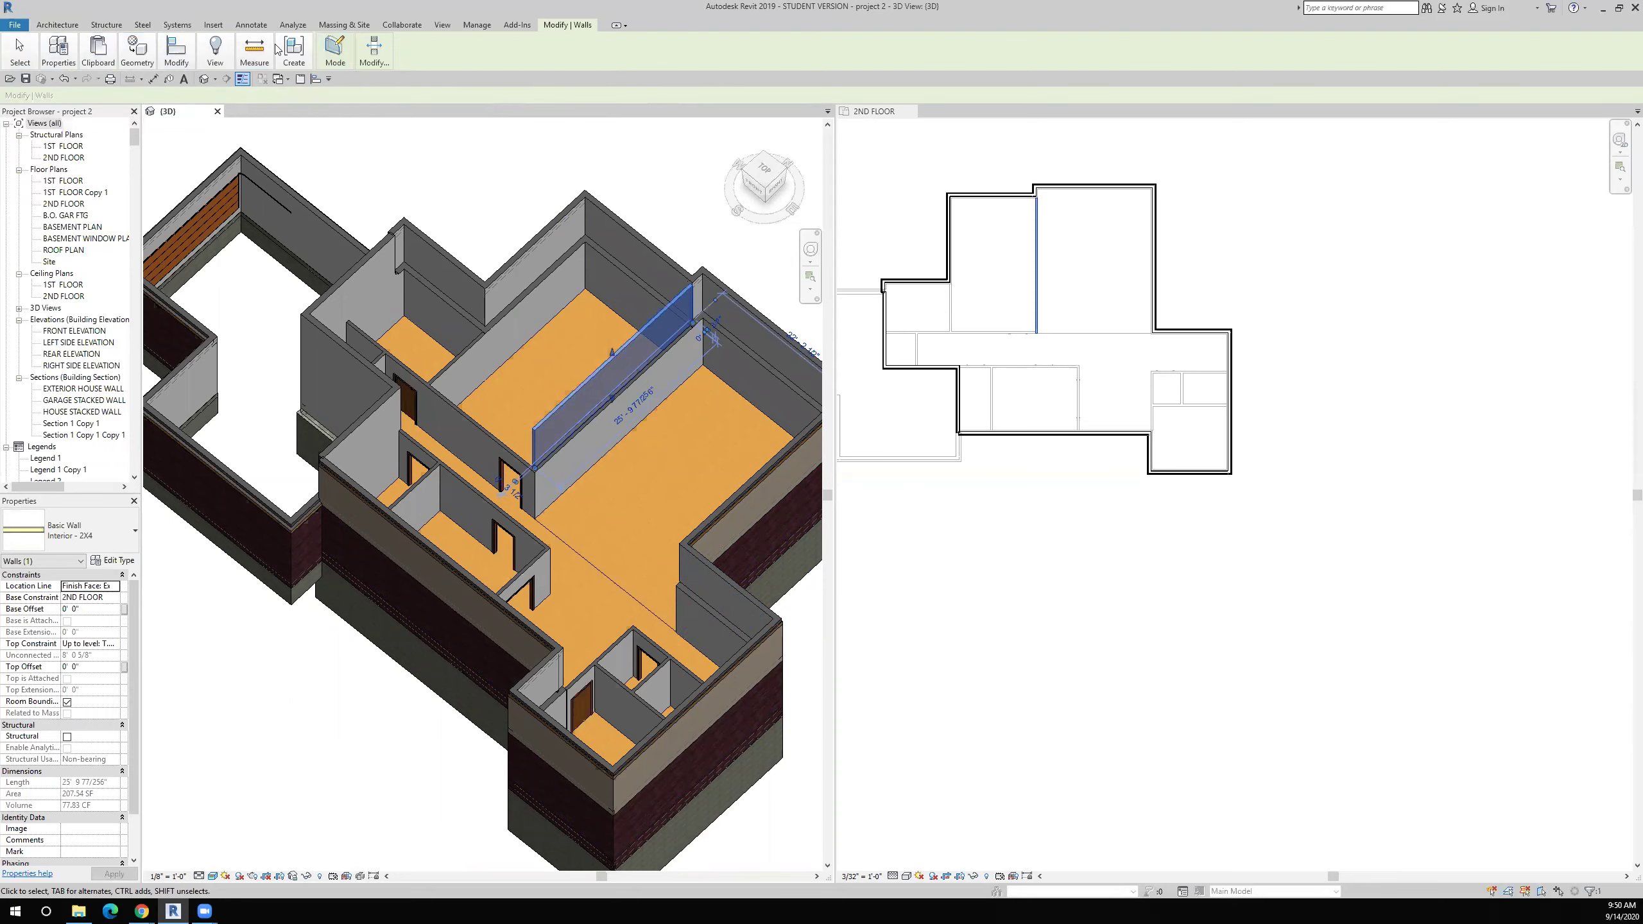
click(617, 27)
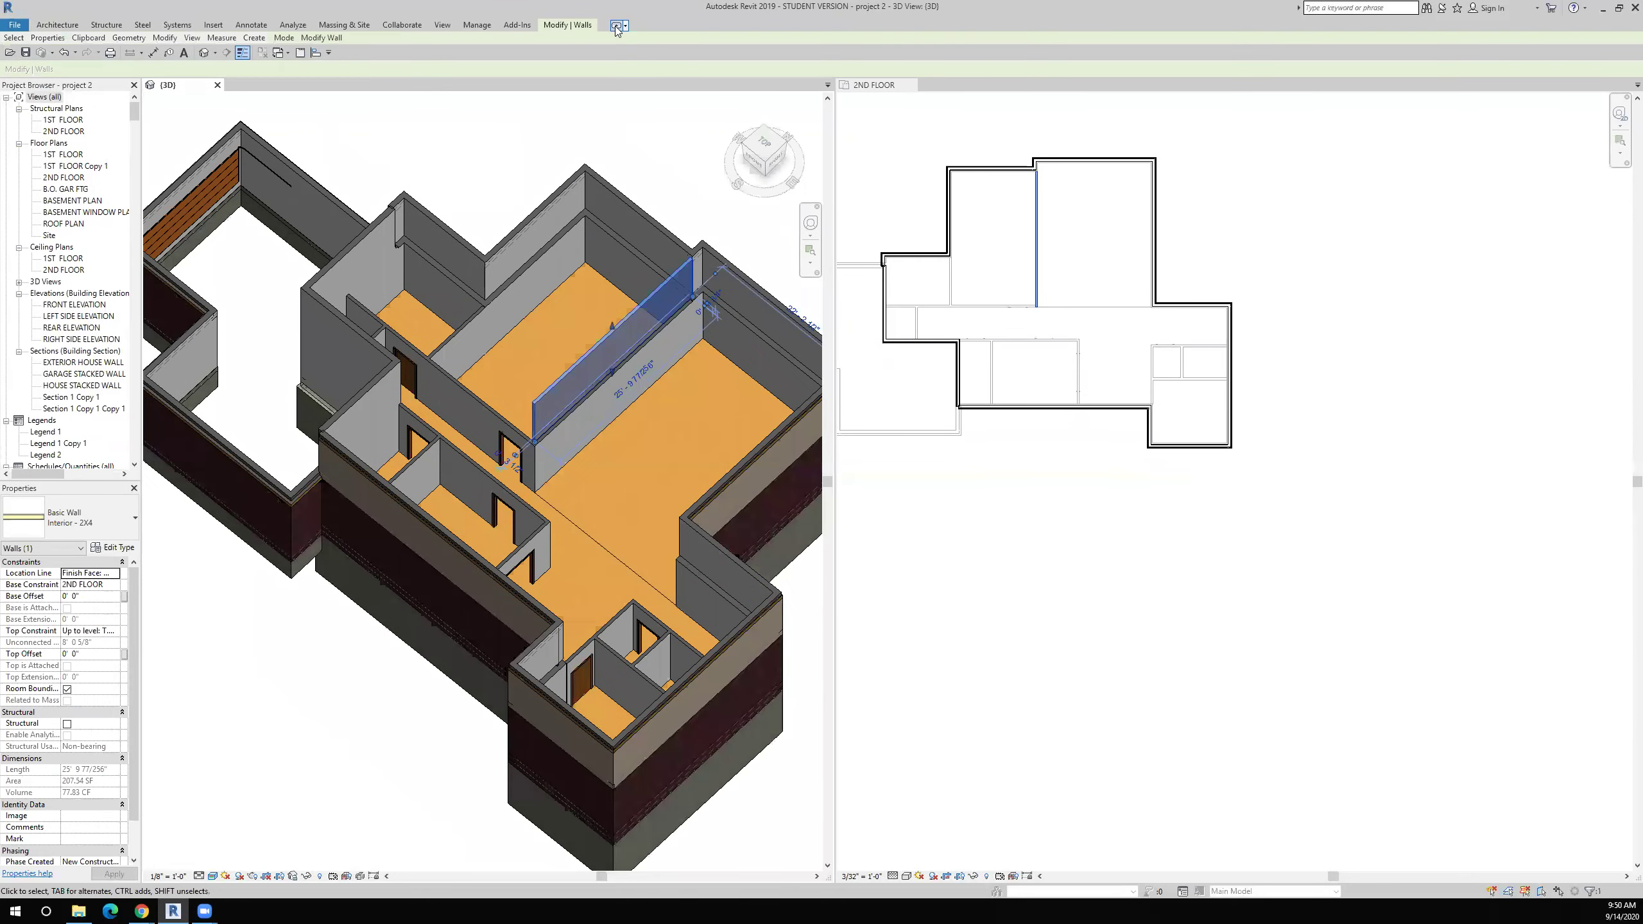
click(617, 27)
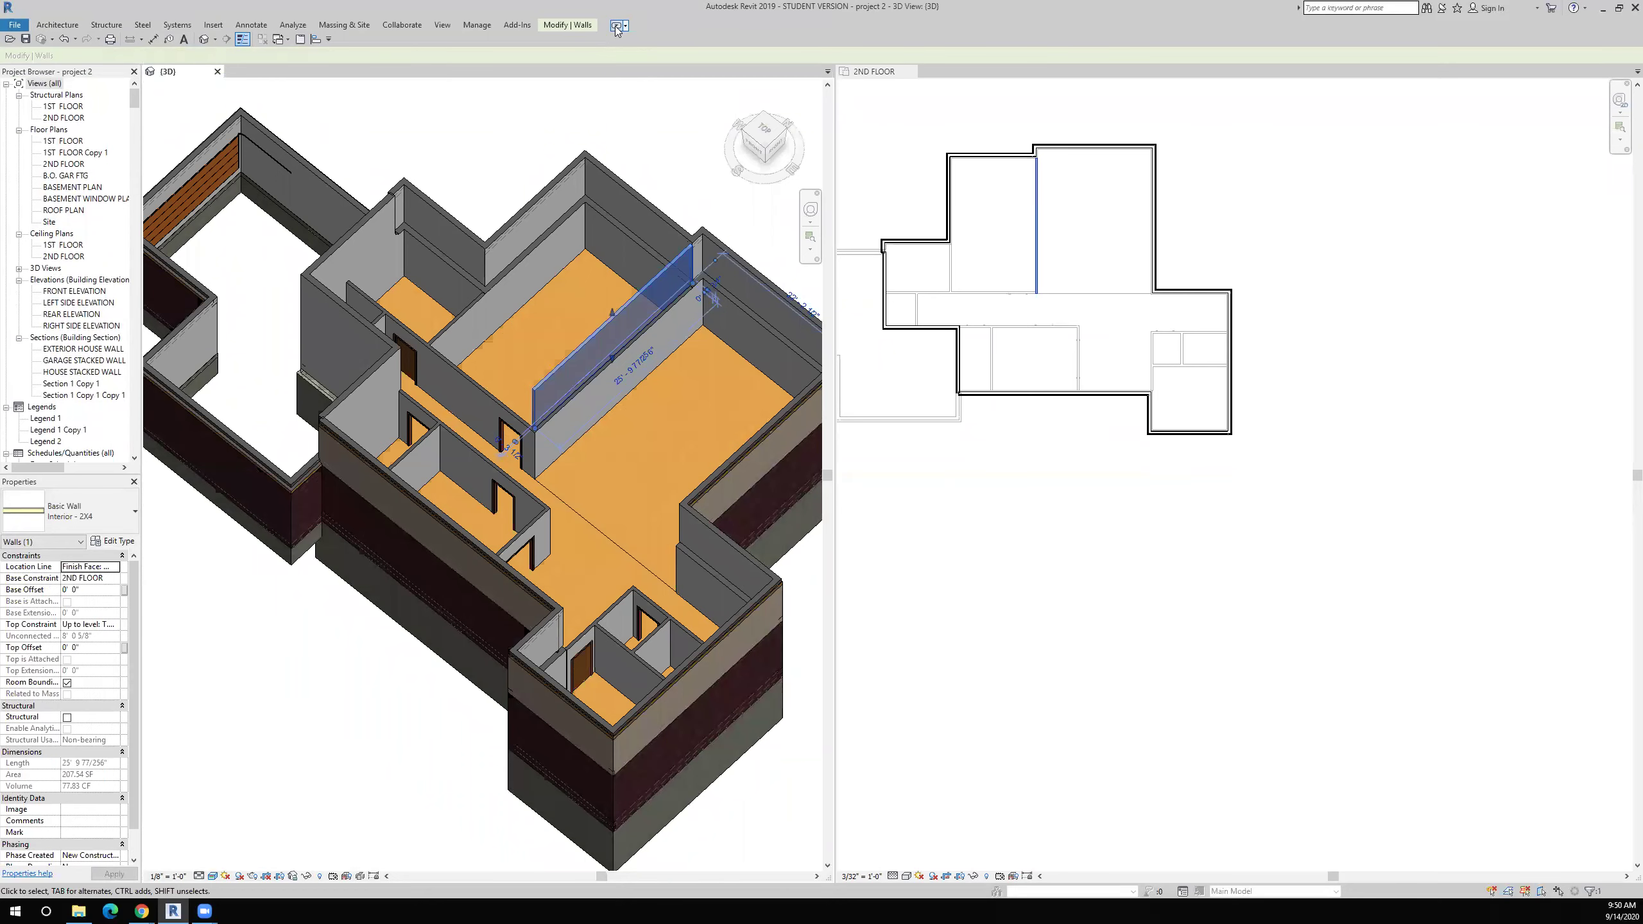
click(617, 26)
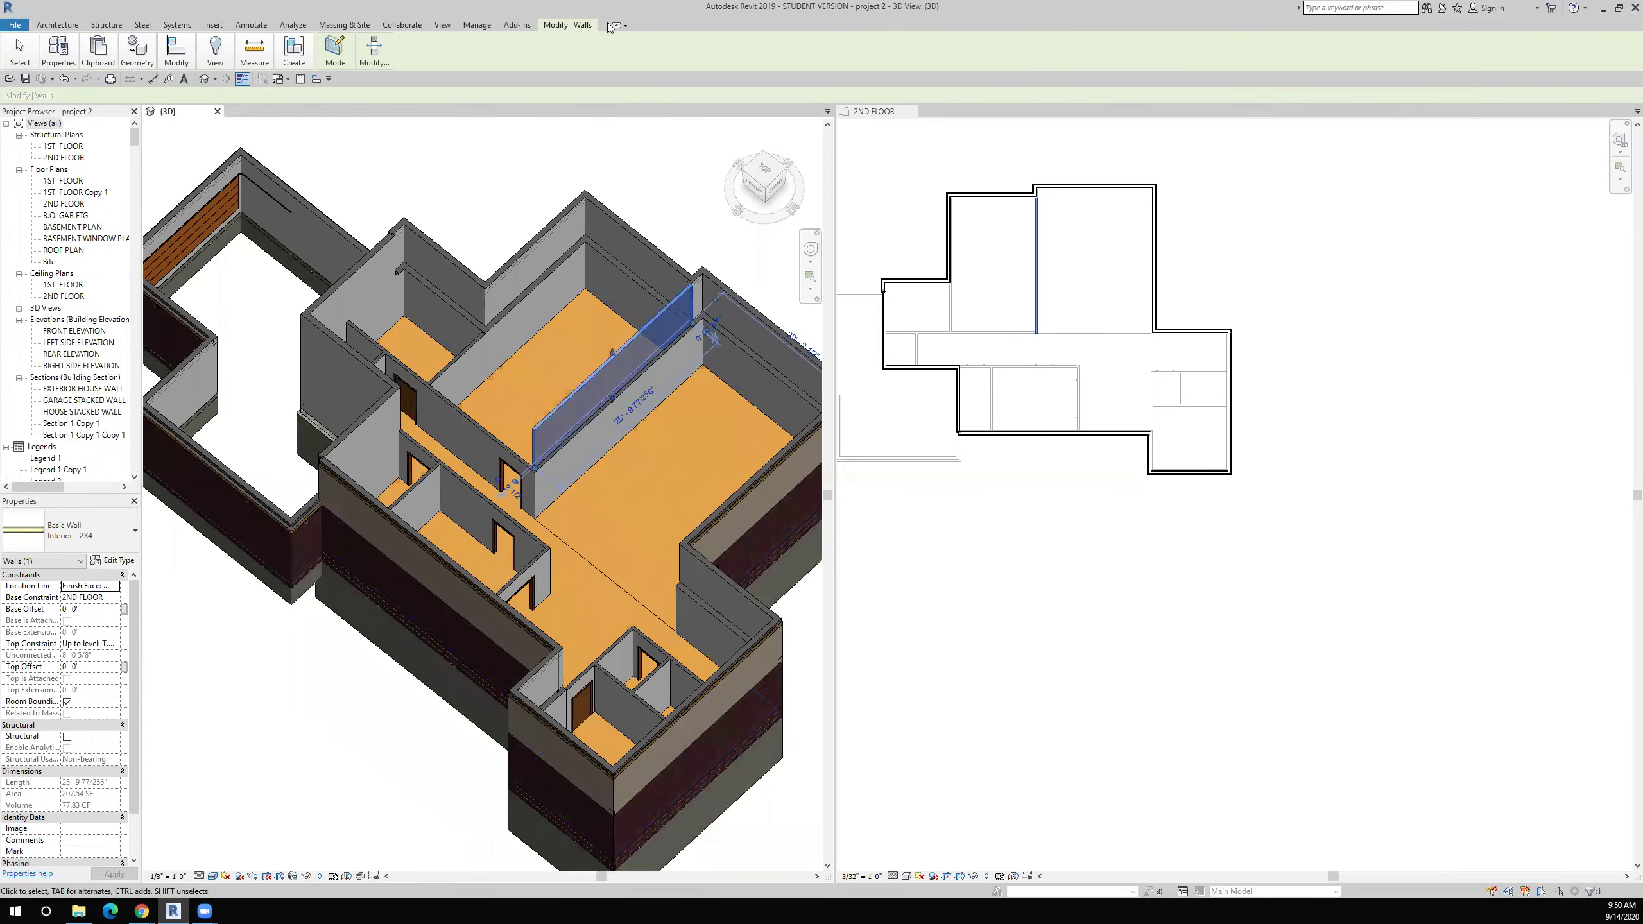
click(617, 27)
click(617, 27)
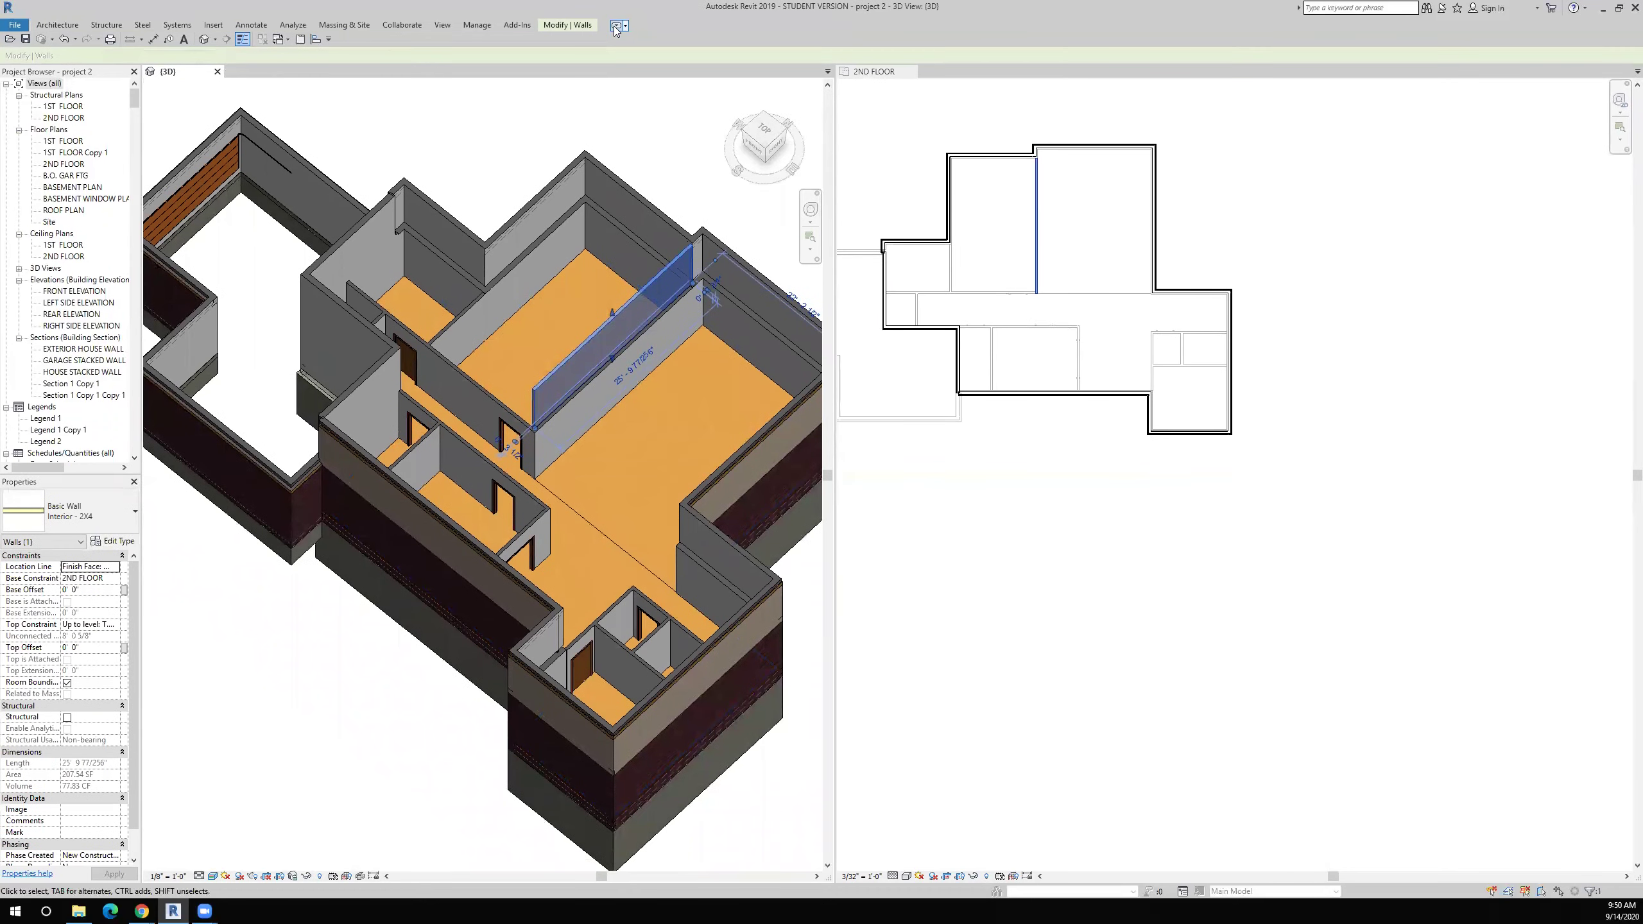
click(617, 27)
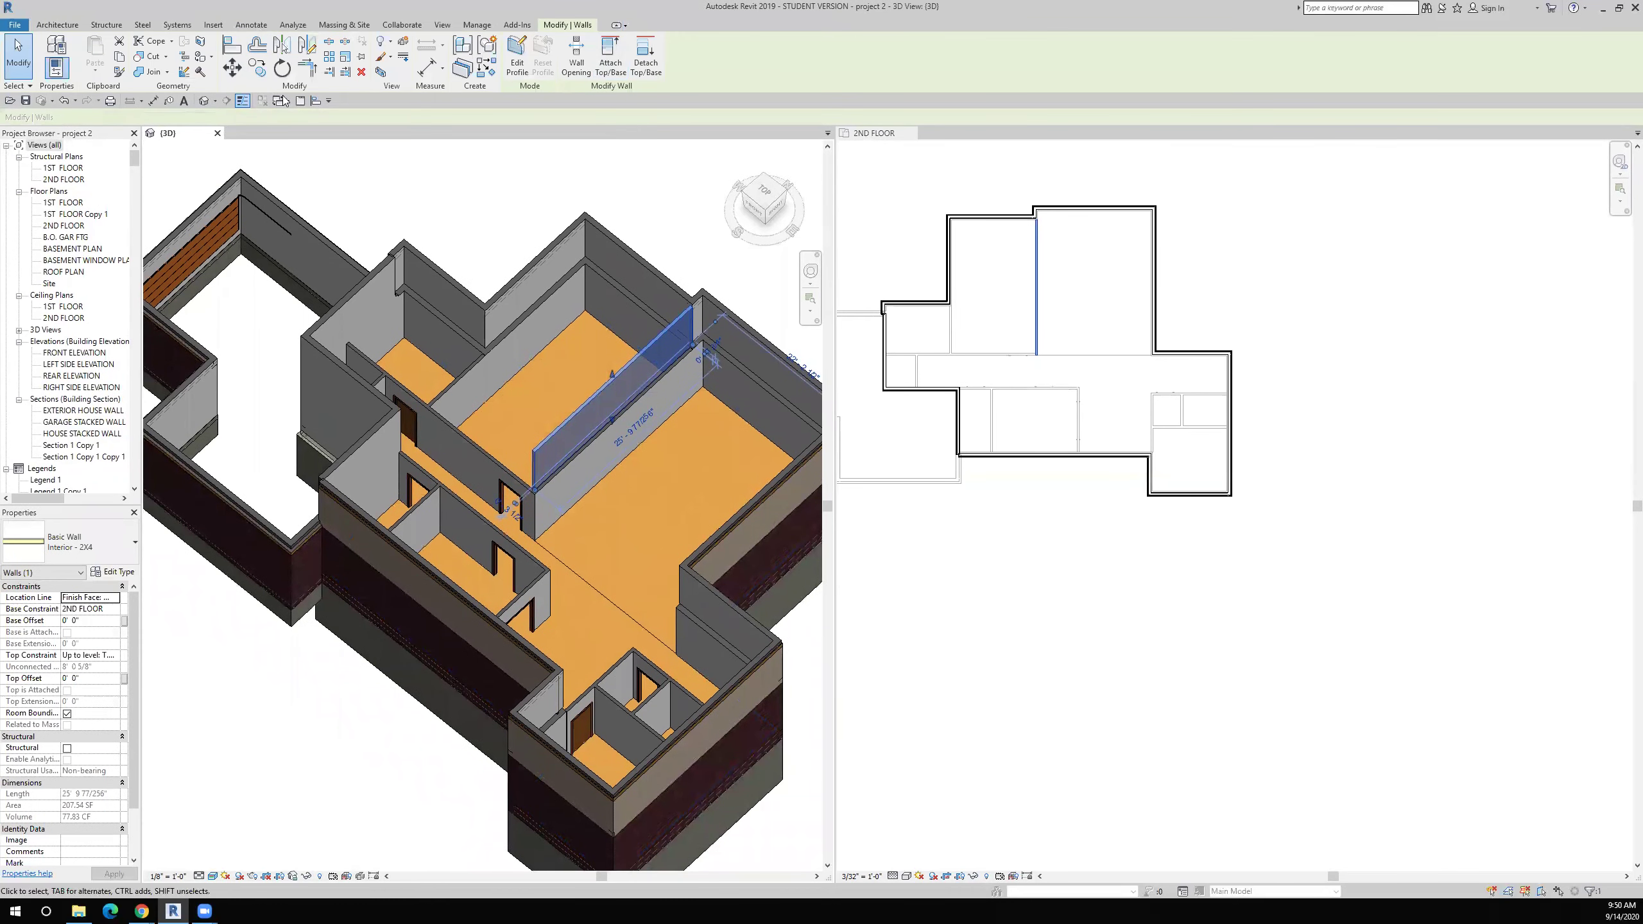
click(73, 26)
click(57, 52)
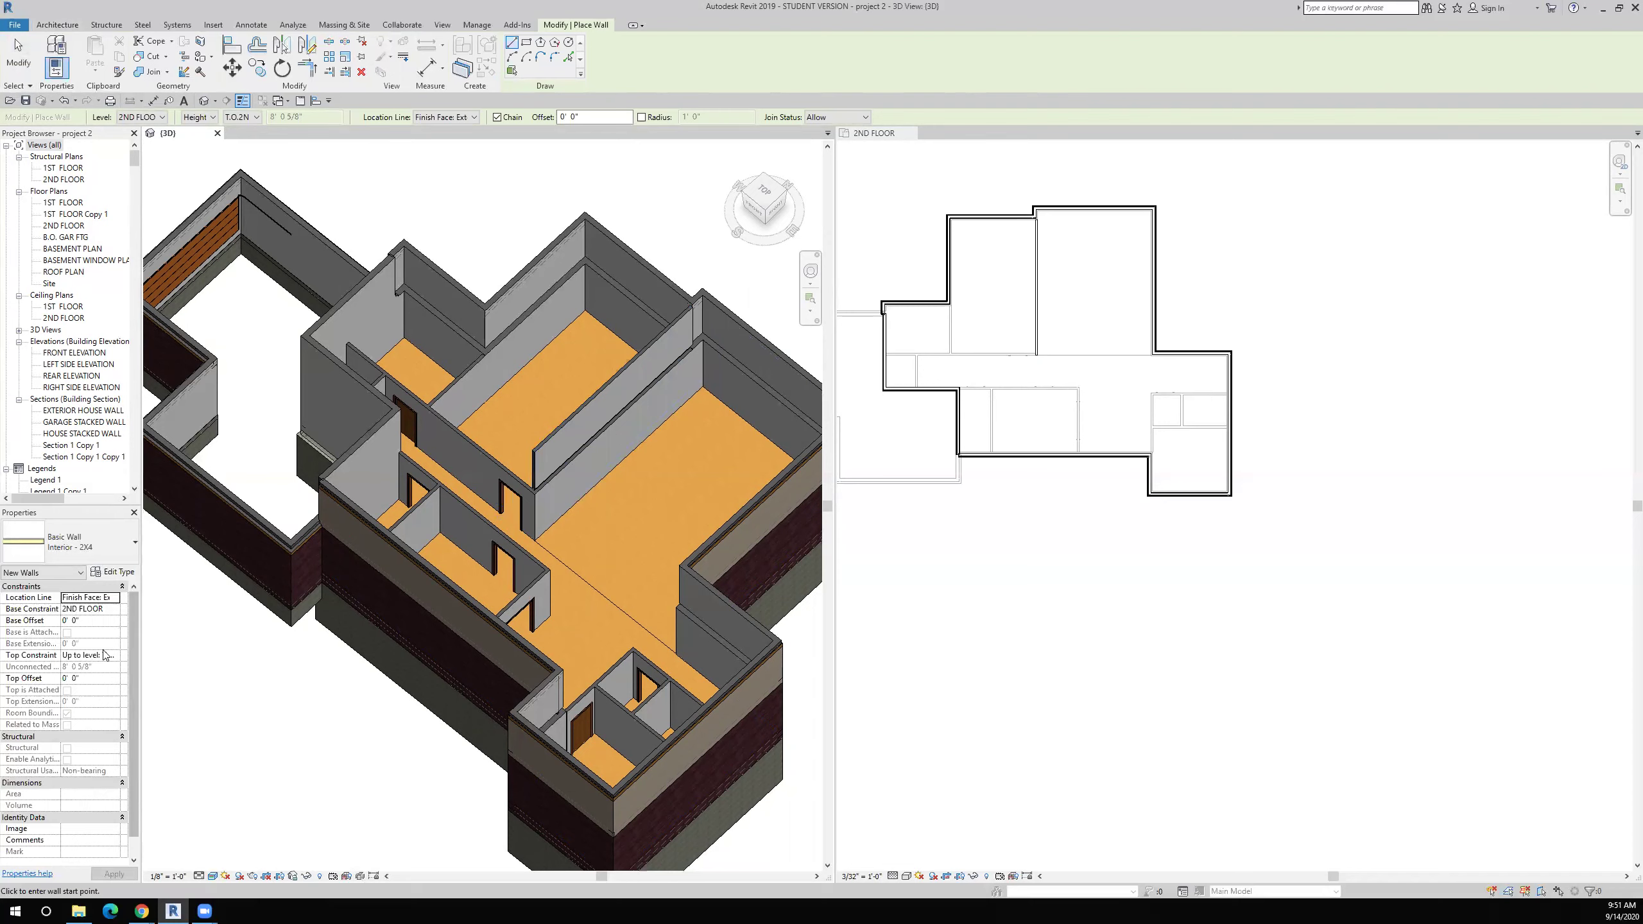
scroll(1146, 349, up, 6)
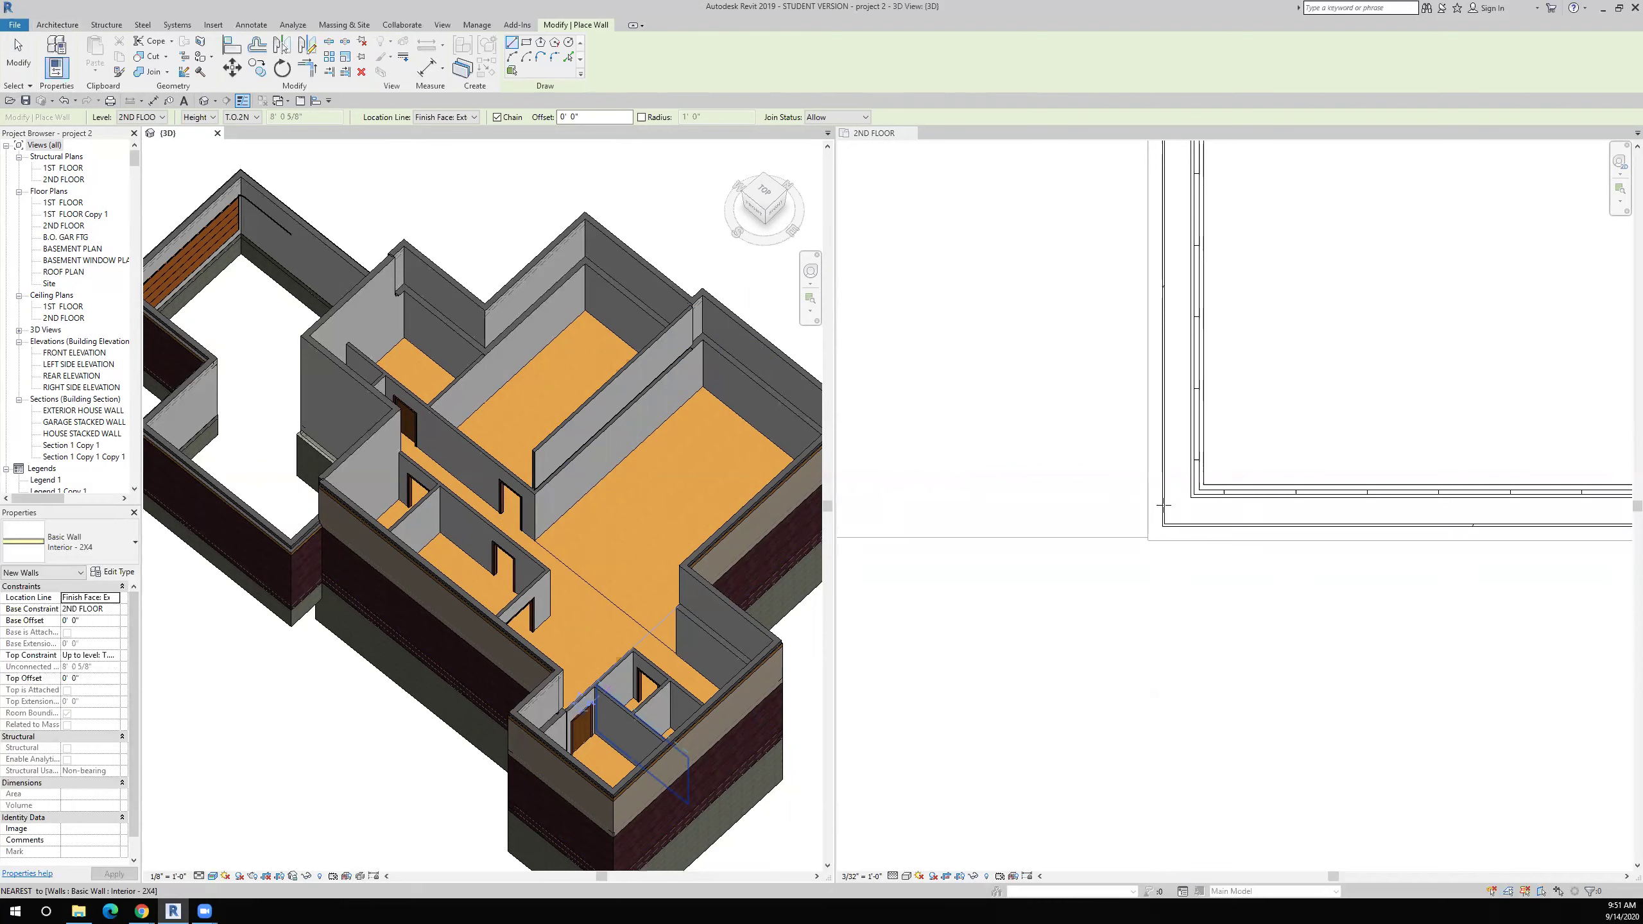
middle_drag(1163, 505, 1153, 355)
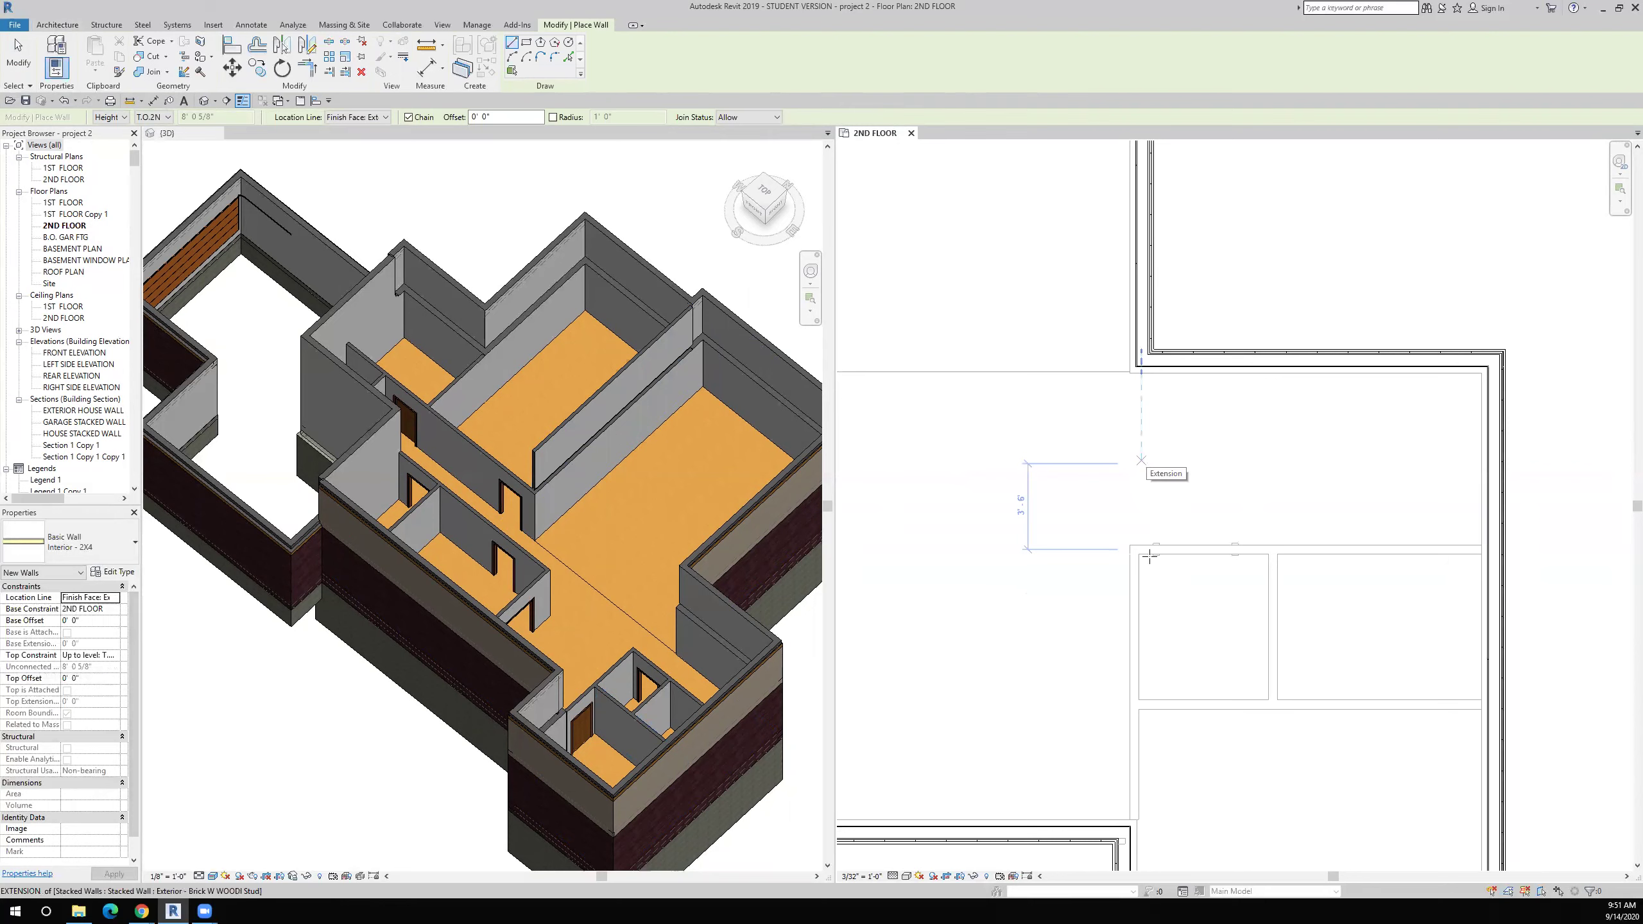
click(1145, 613)
scroll(1145, 613, down, 2)
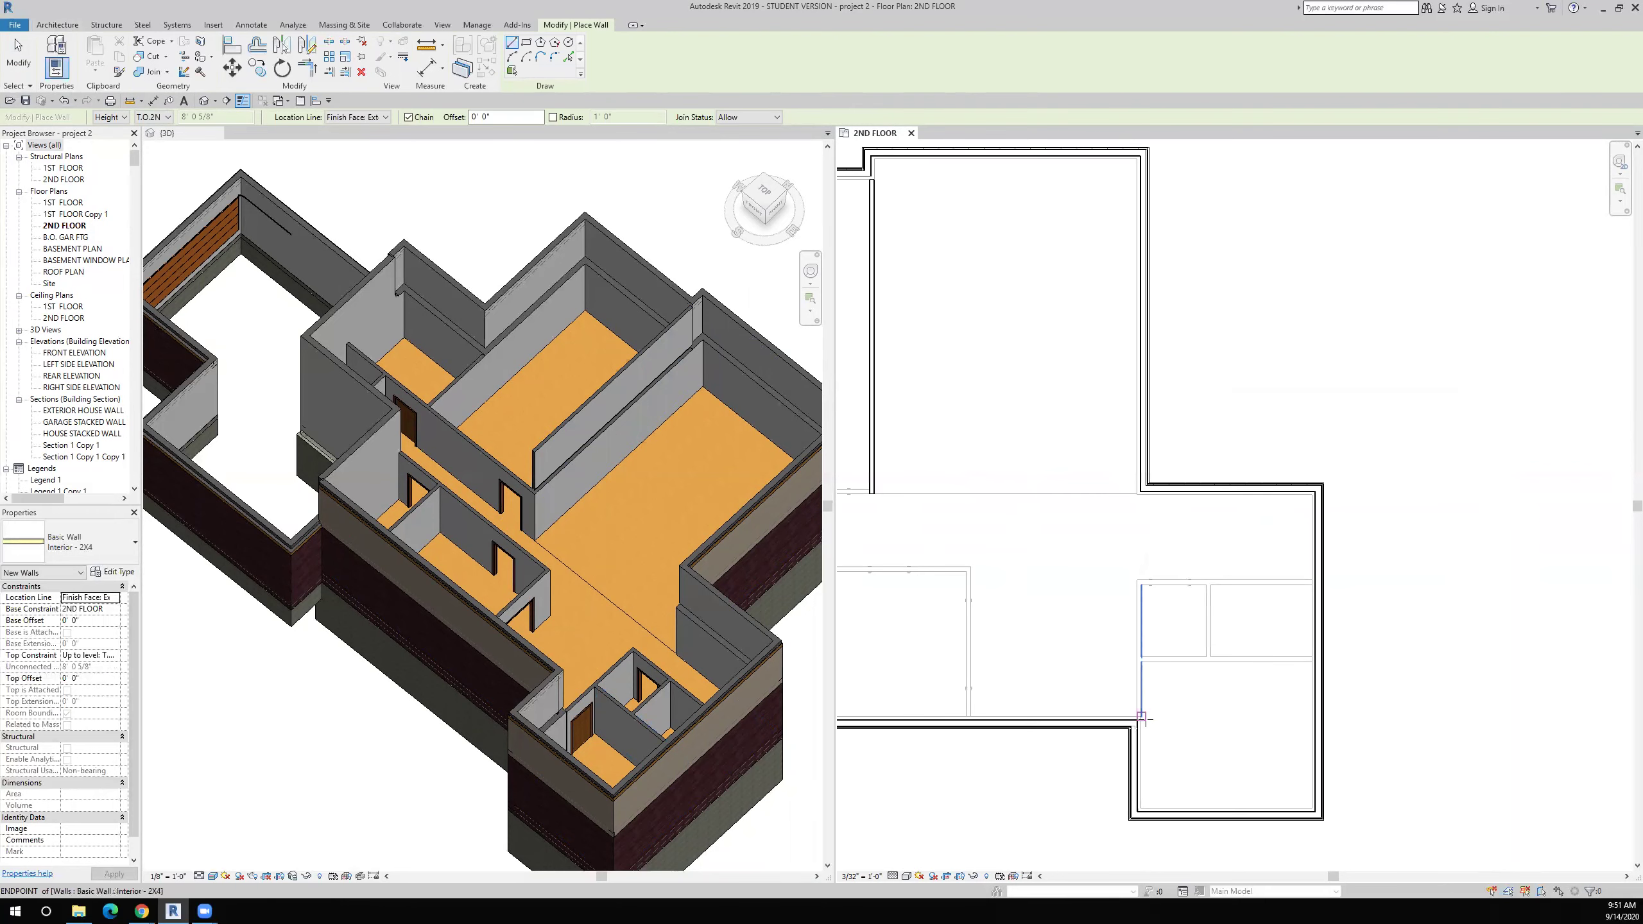
key(Escape)
scroll(1197, 615, down, 1)
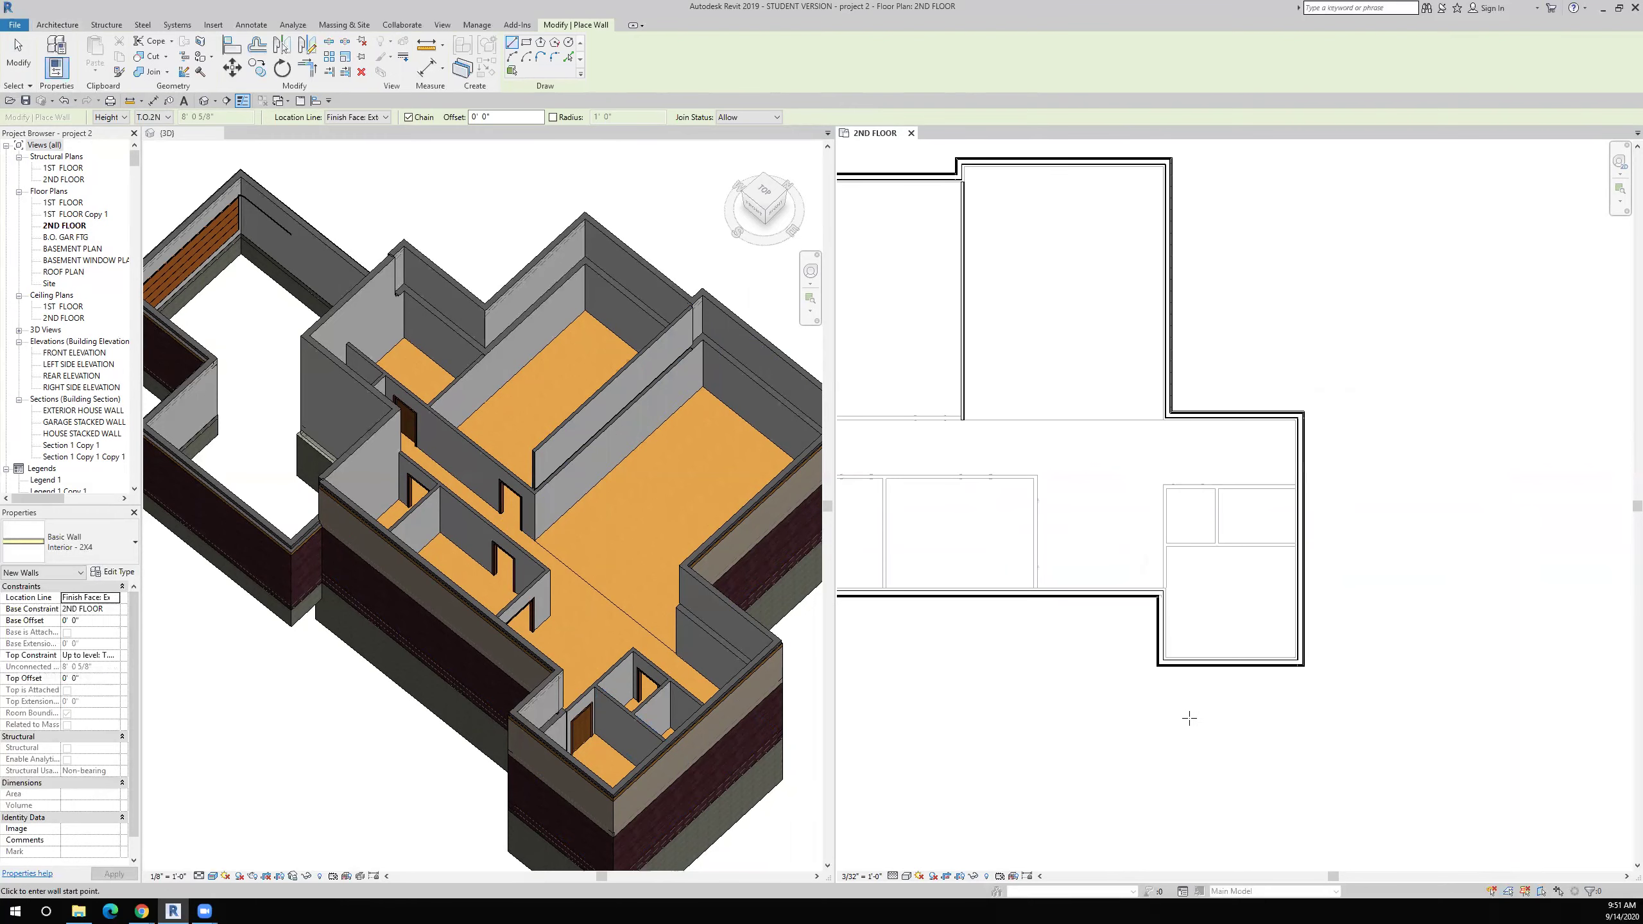
key(Escape)
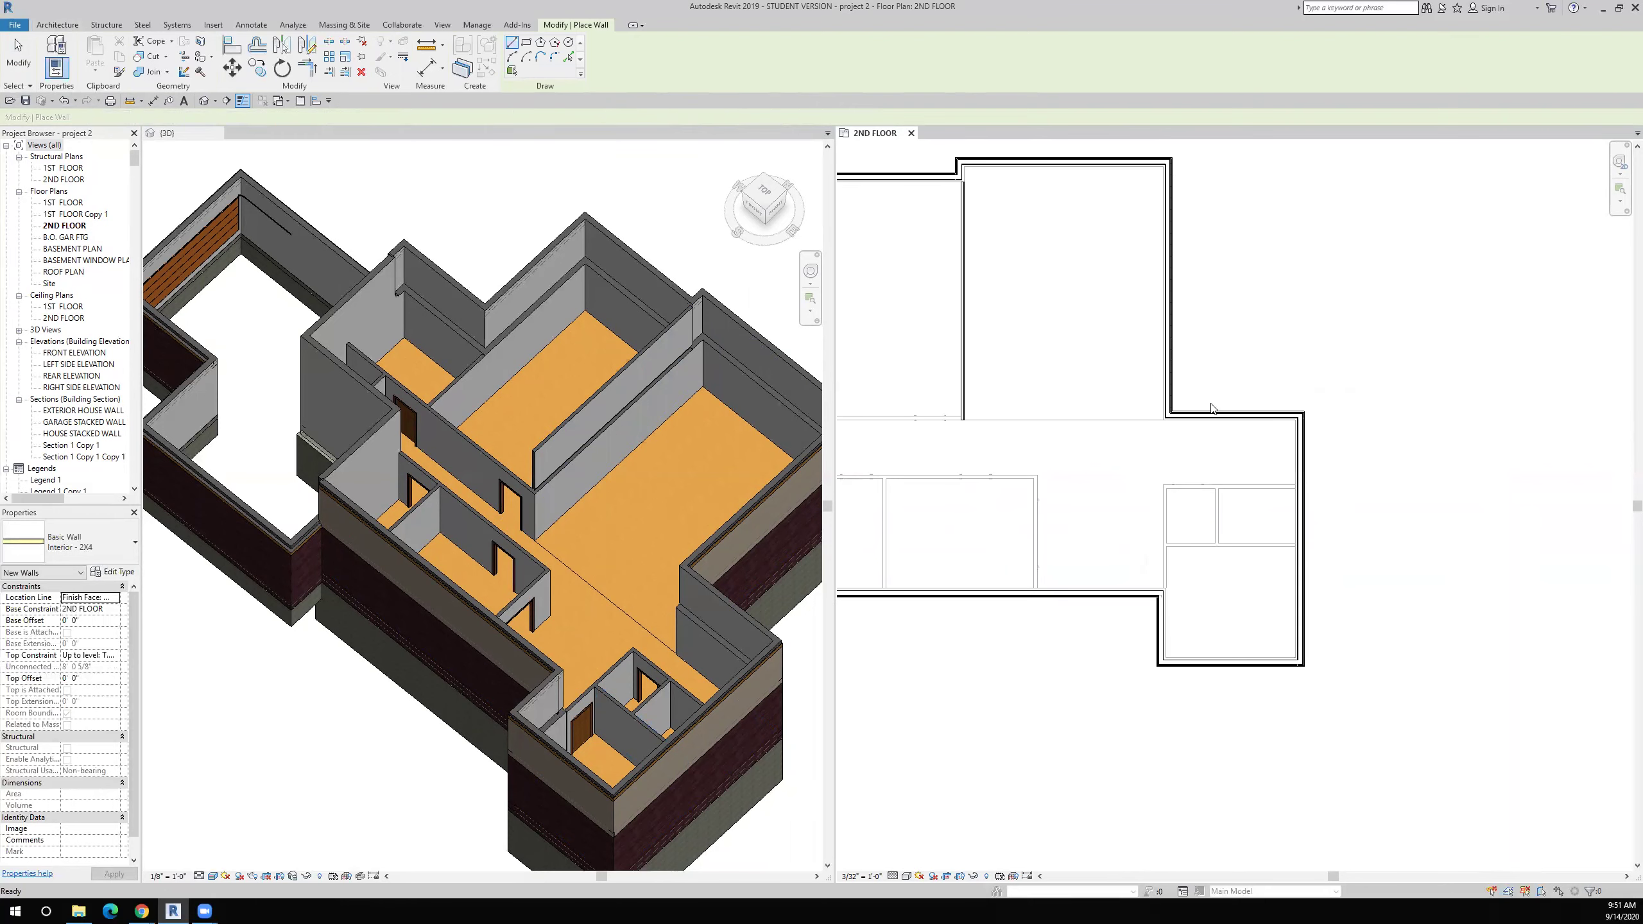
Step: Create a wall similar to the new partition, running from the east wing's inner exterior corner south to the opposite exterior wall corner
scroll(1148, 447, up, 3)
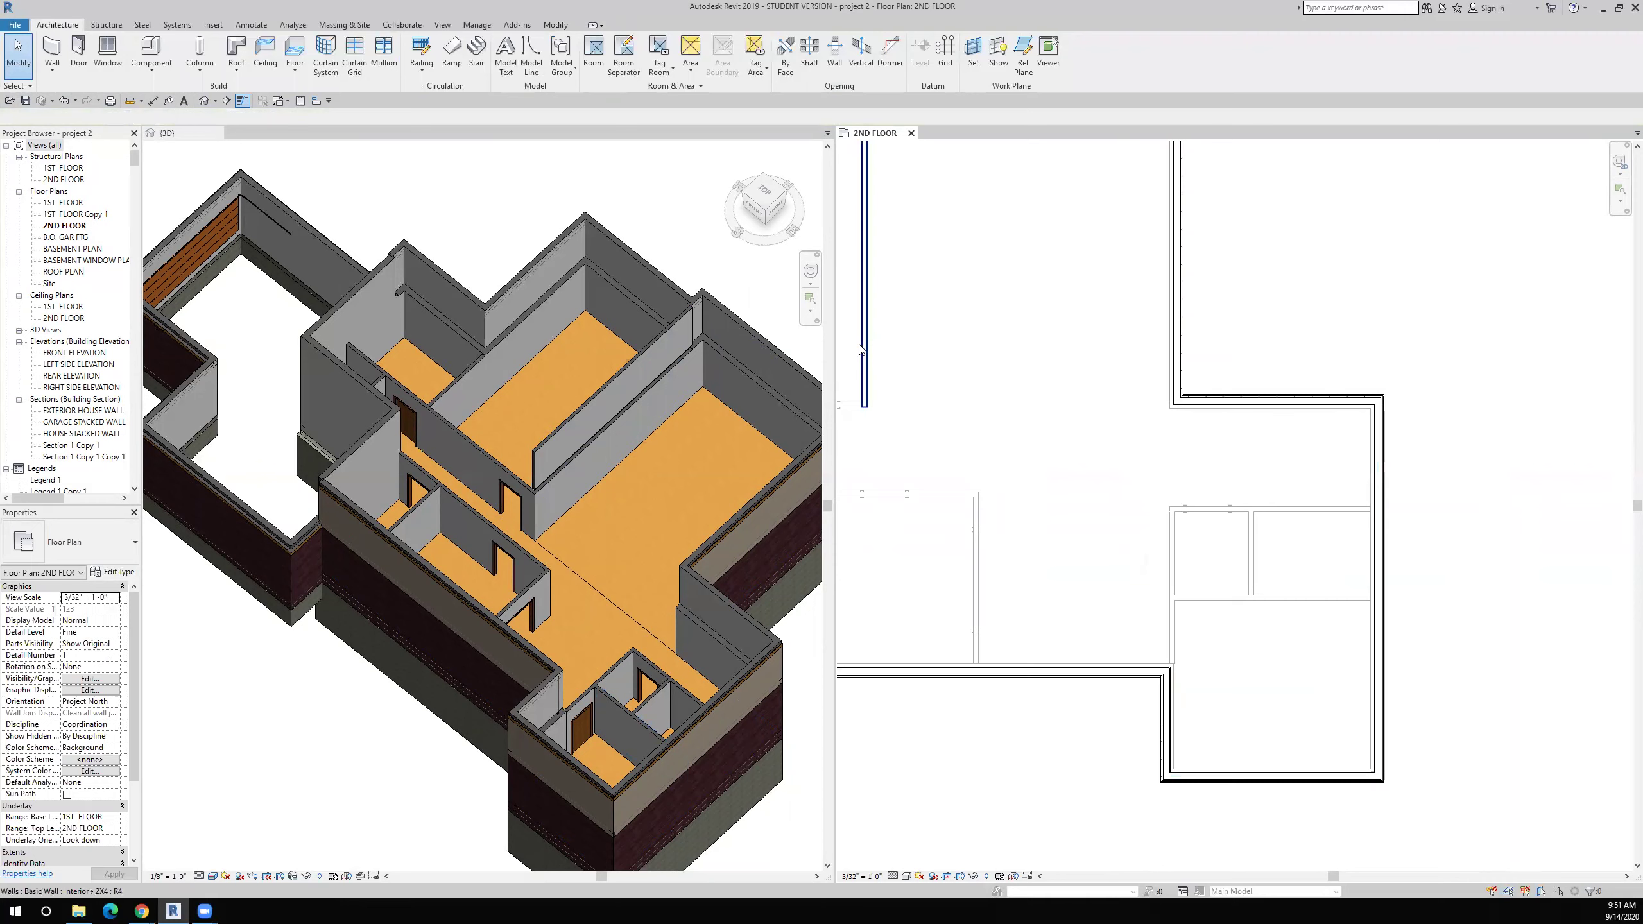
click(860, 347)
right_click(859, 344)
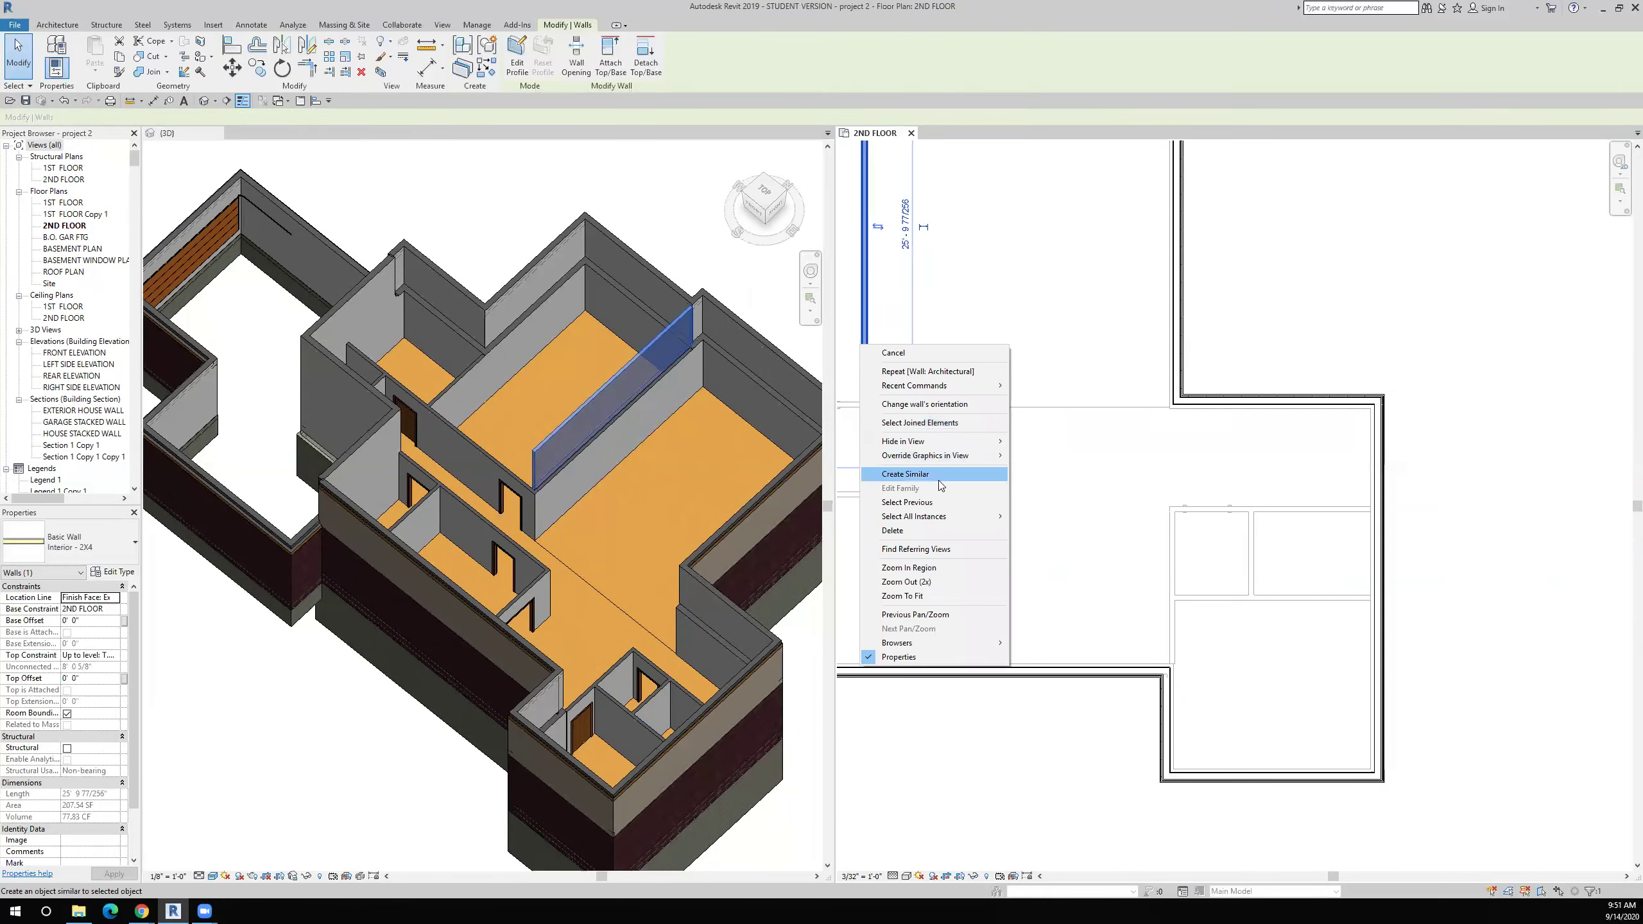
key(Return)
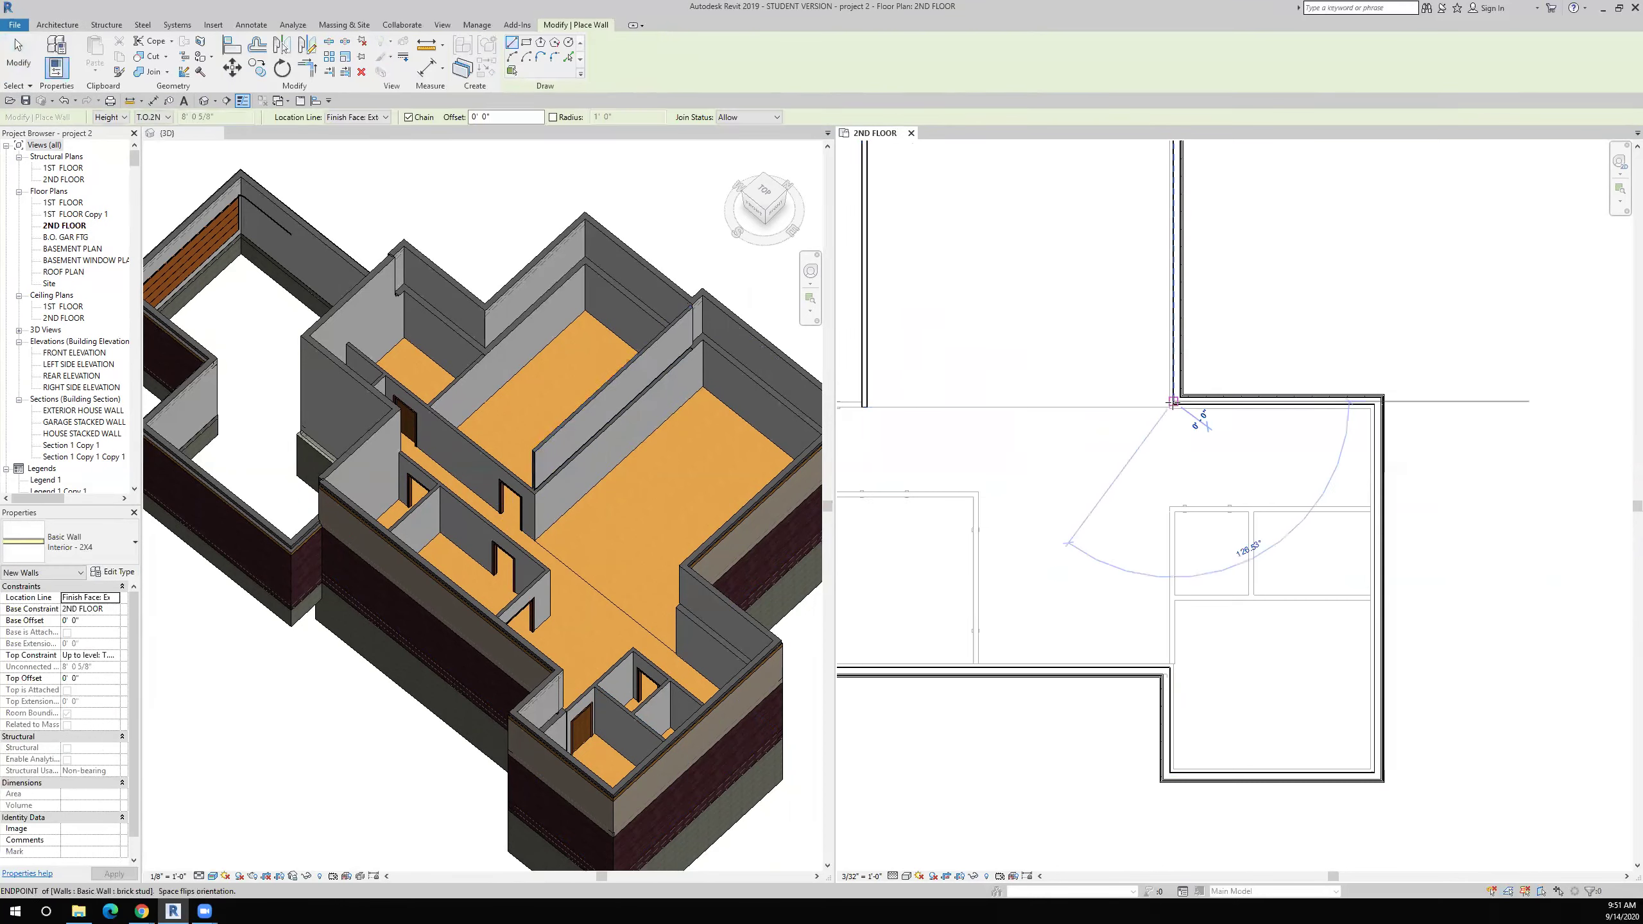
click(1172, 671)
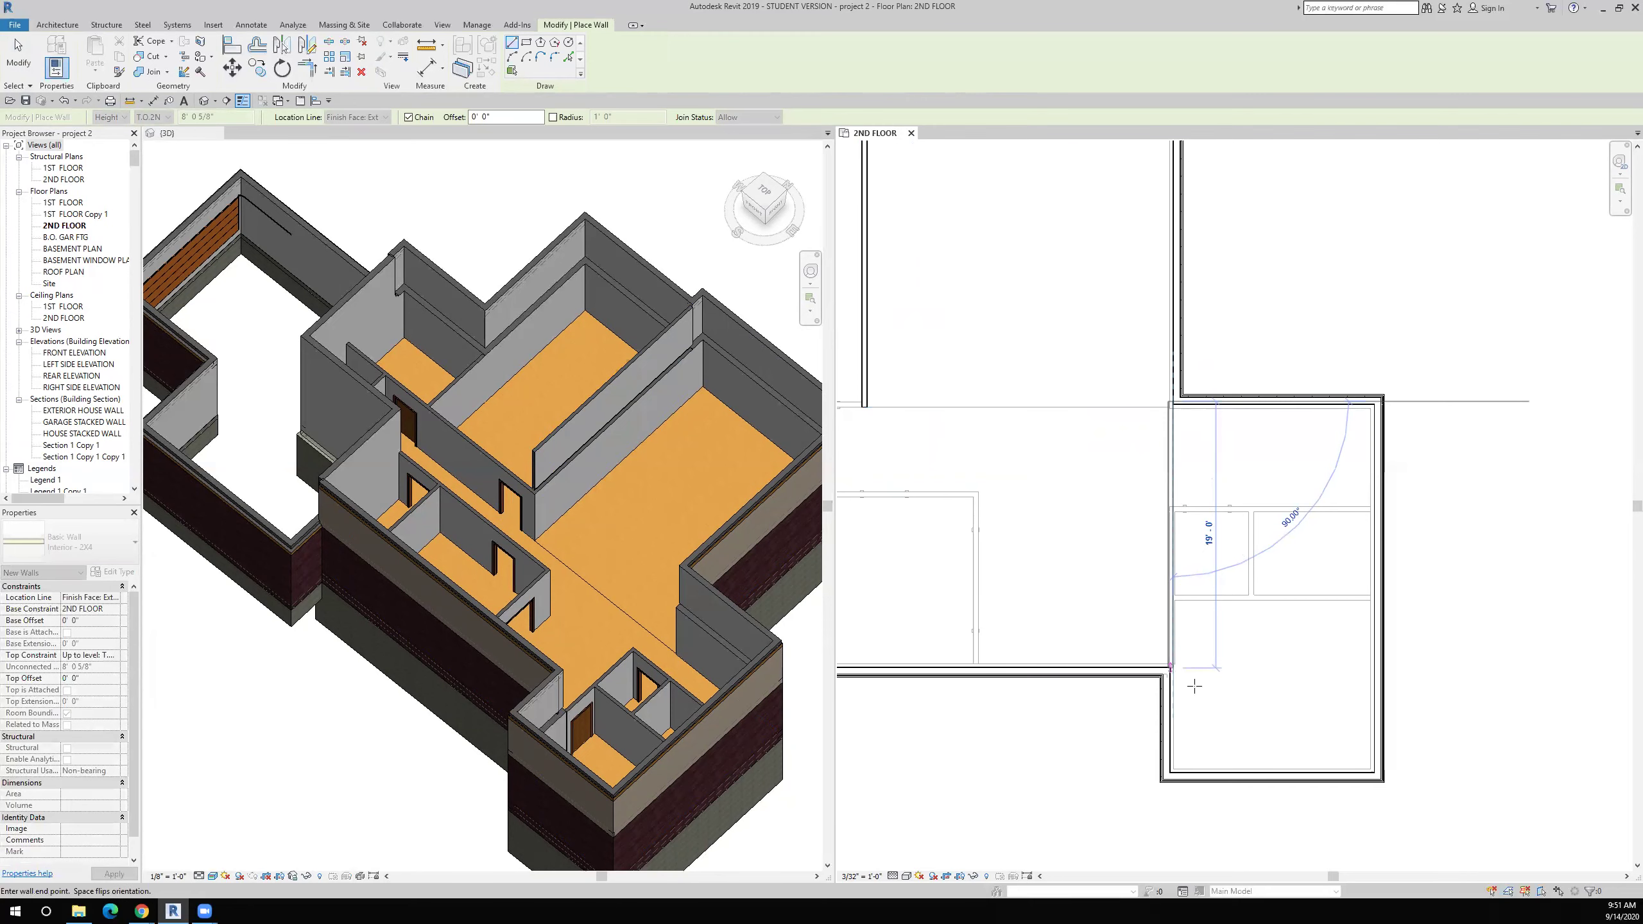
key(Escape)
key(Escape)
Step: Align the east wing partition's west face with the interior face of the exterior wall to its north
scroll(1136, 417, up, 5)
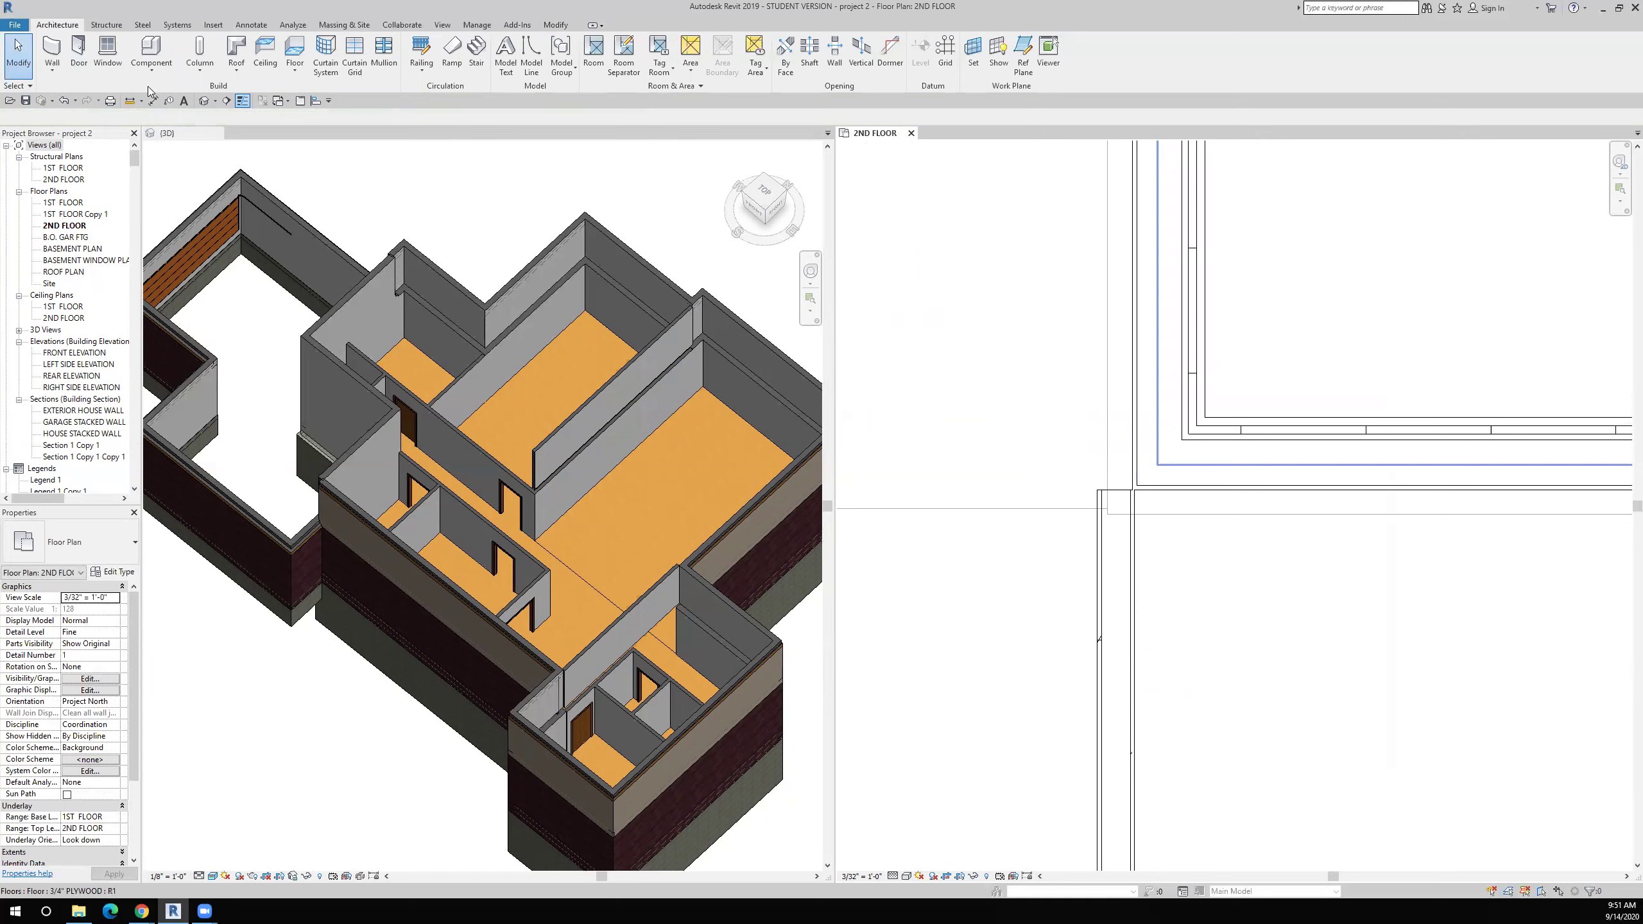
click(555, 24)
click(231, 44)
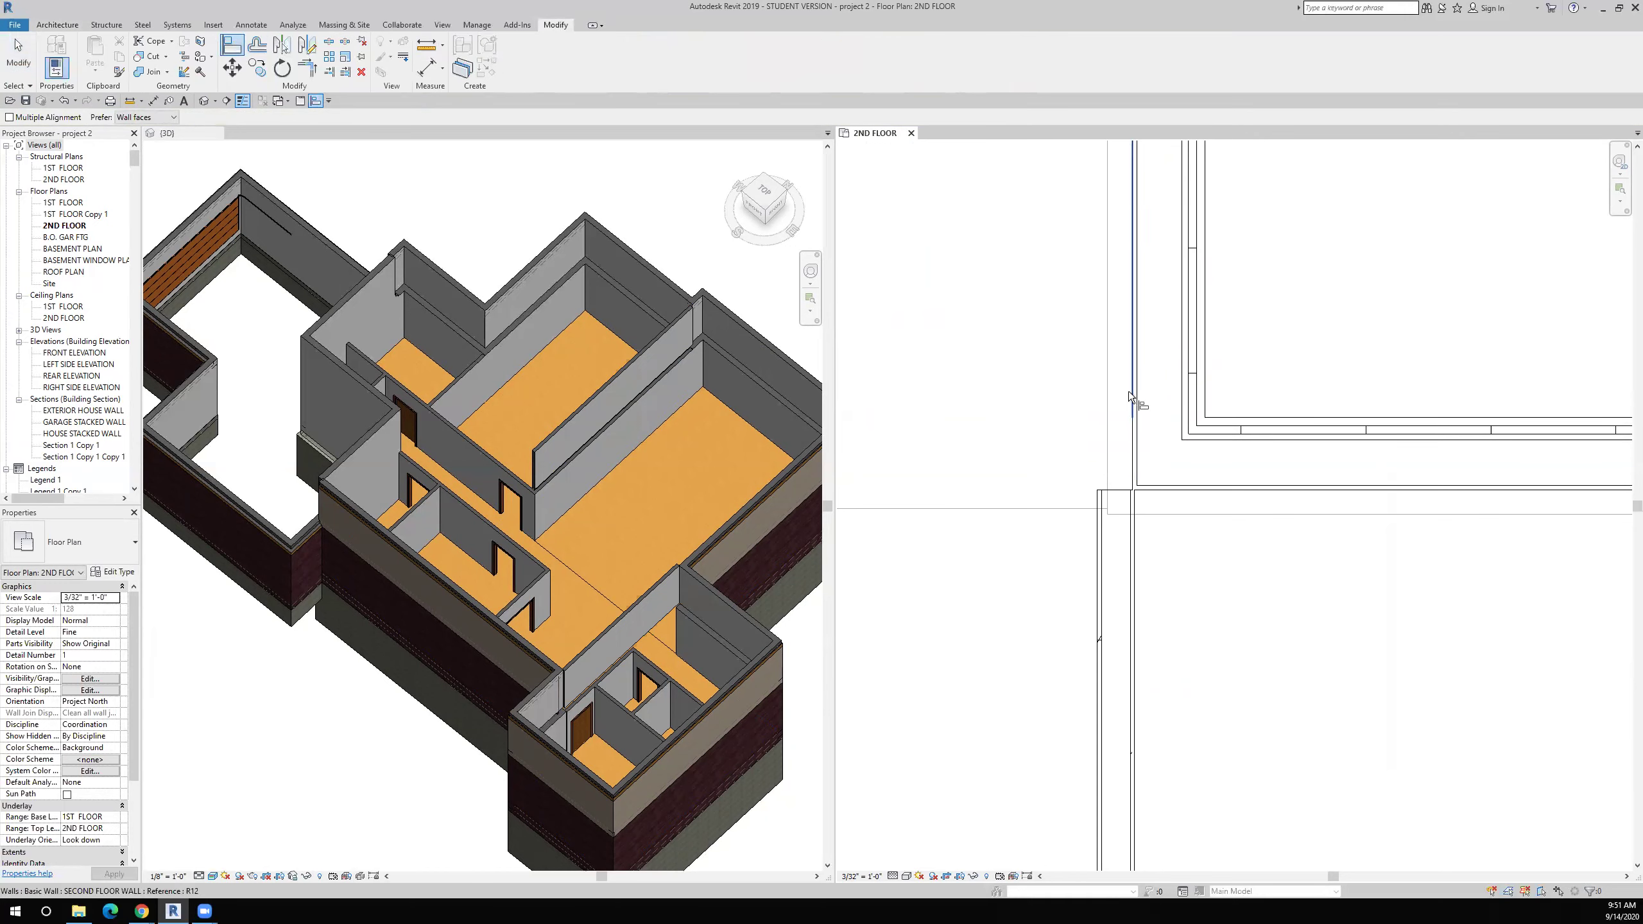
click(1127, 393)
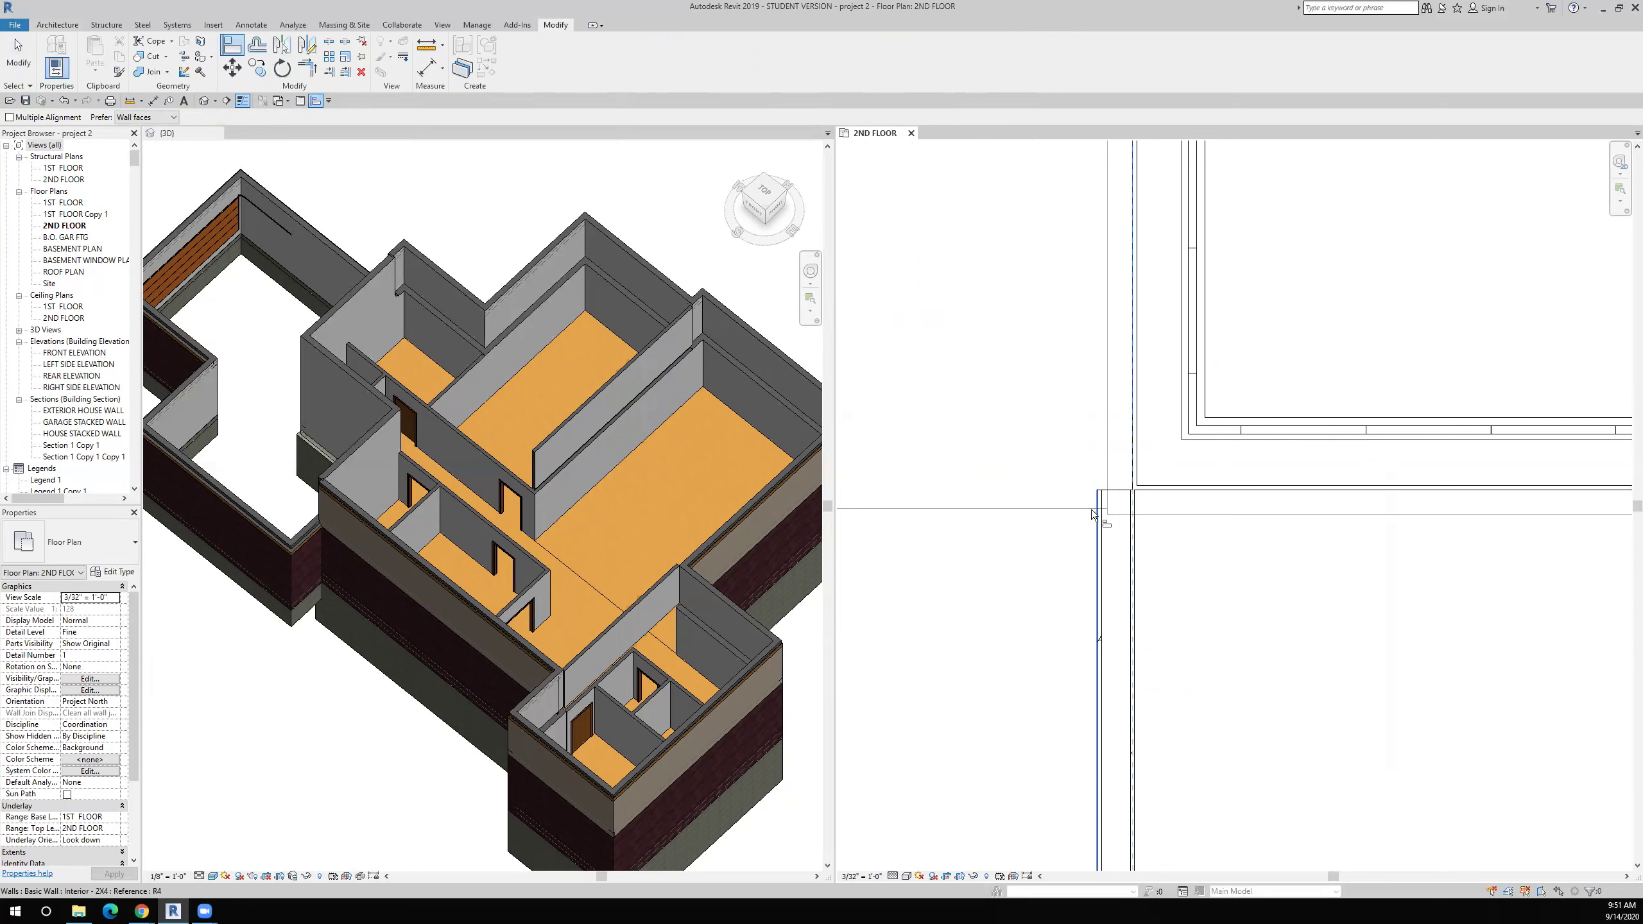
scroll(1026, 382, down, 5)
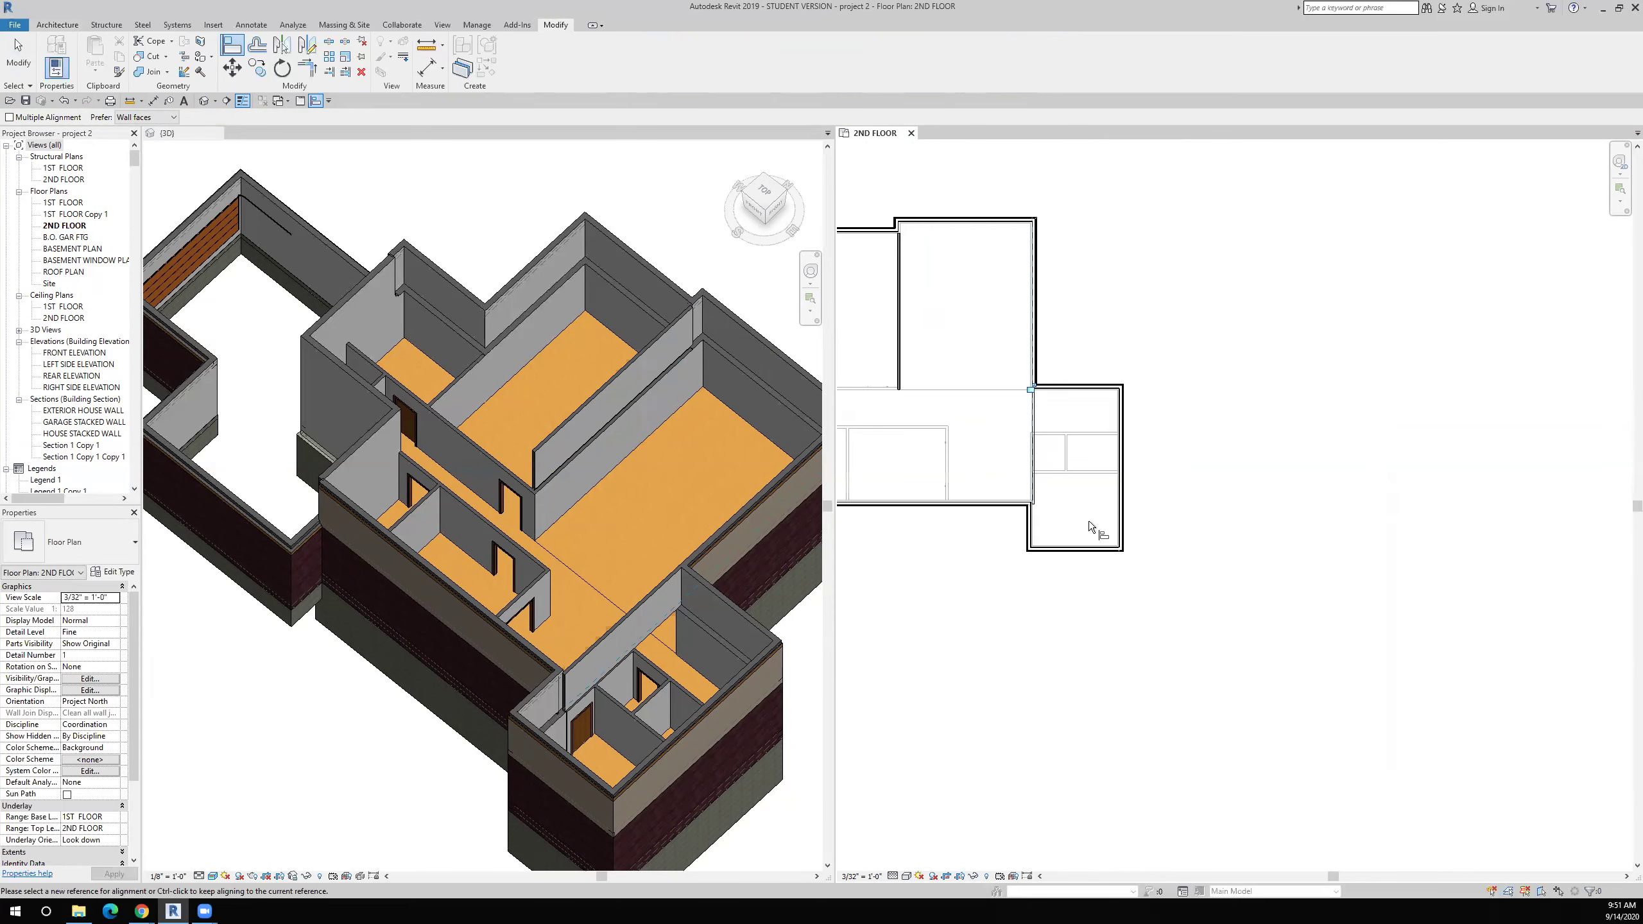
click(1050, 465)
scroll(1050, 465, up, 4)
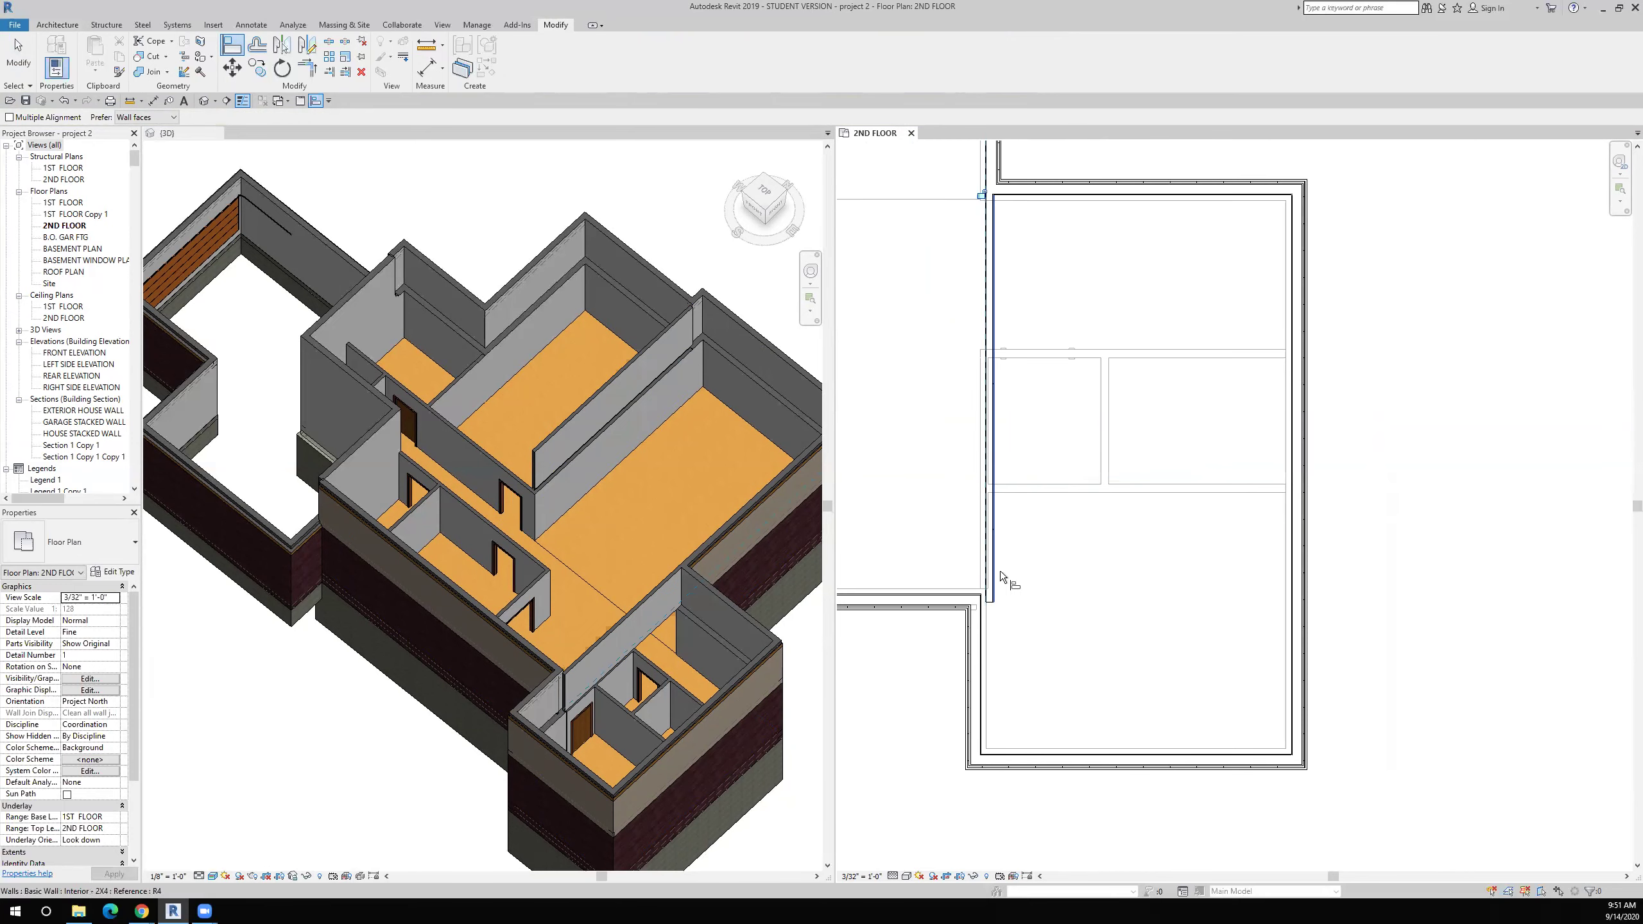
scroll(1012, 566, up, 3)
middle_drag(1095, 527, 1146, 573)
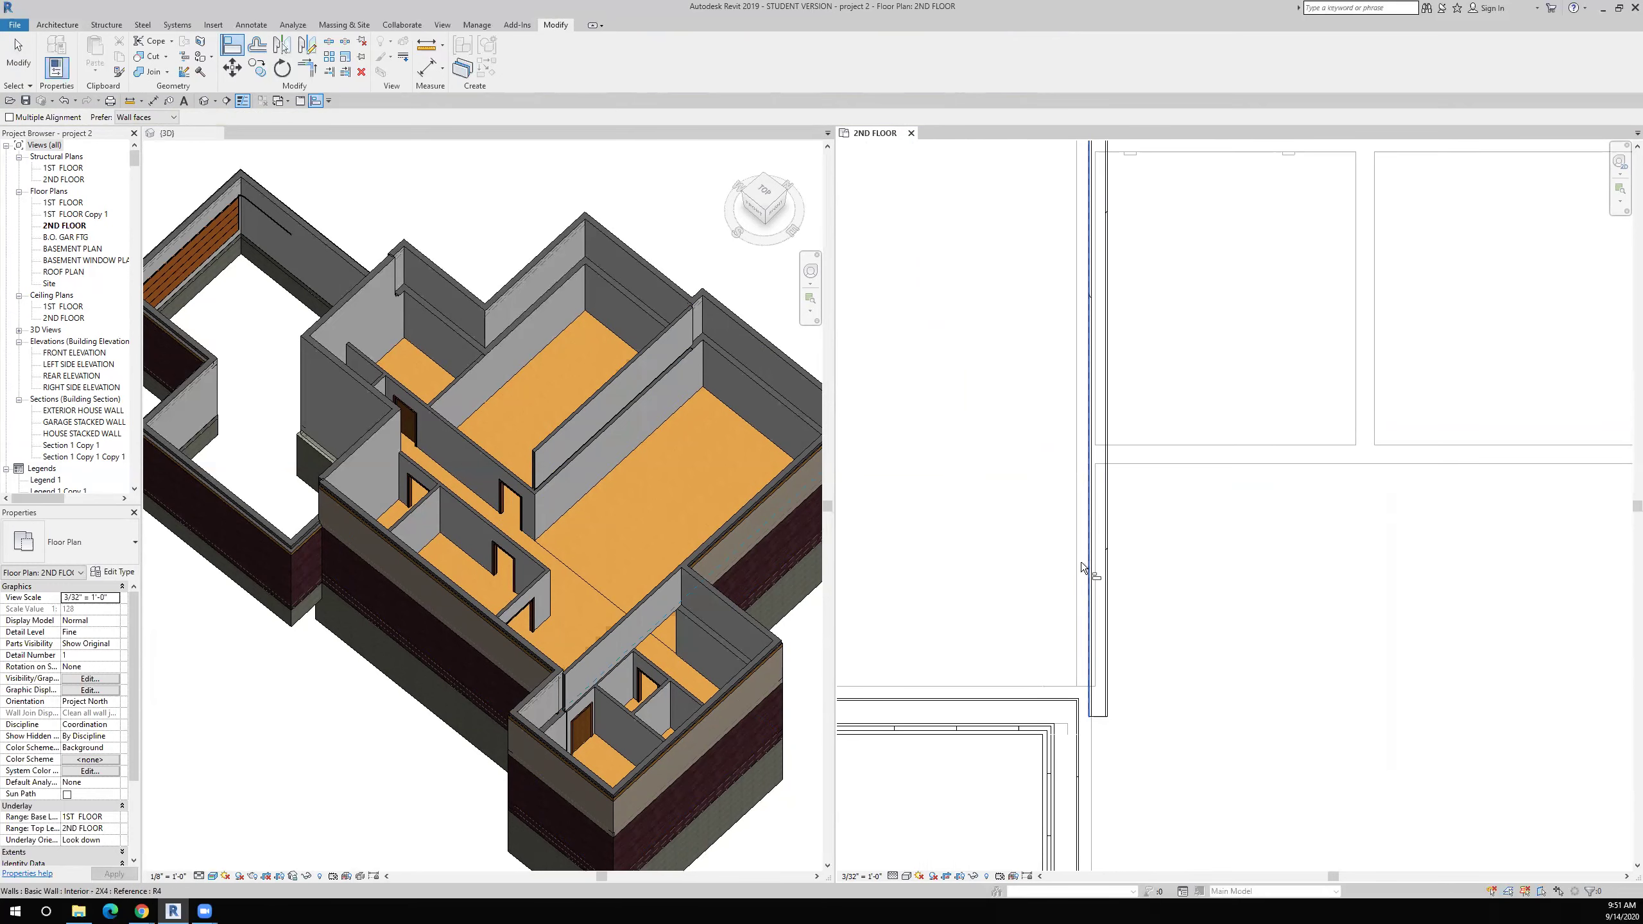
scroll(1116, 583, down, 3)
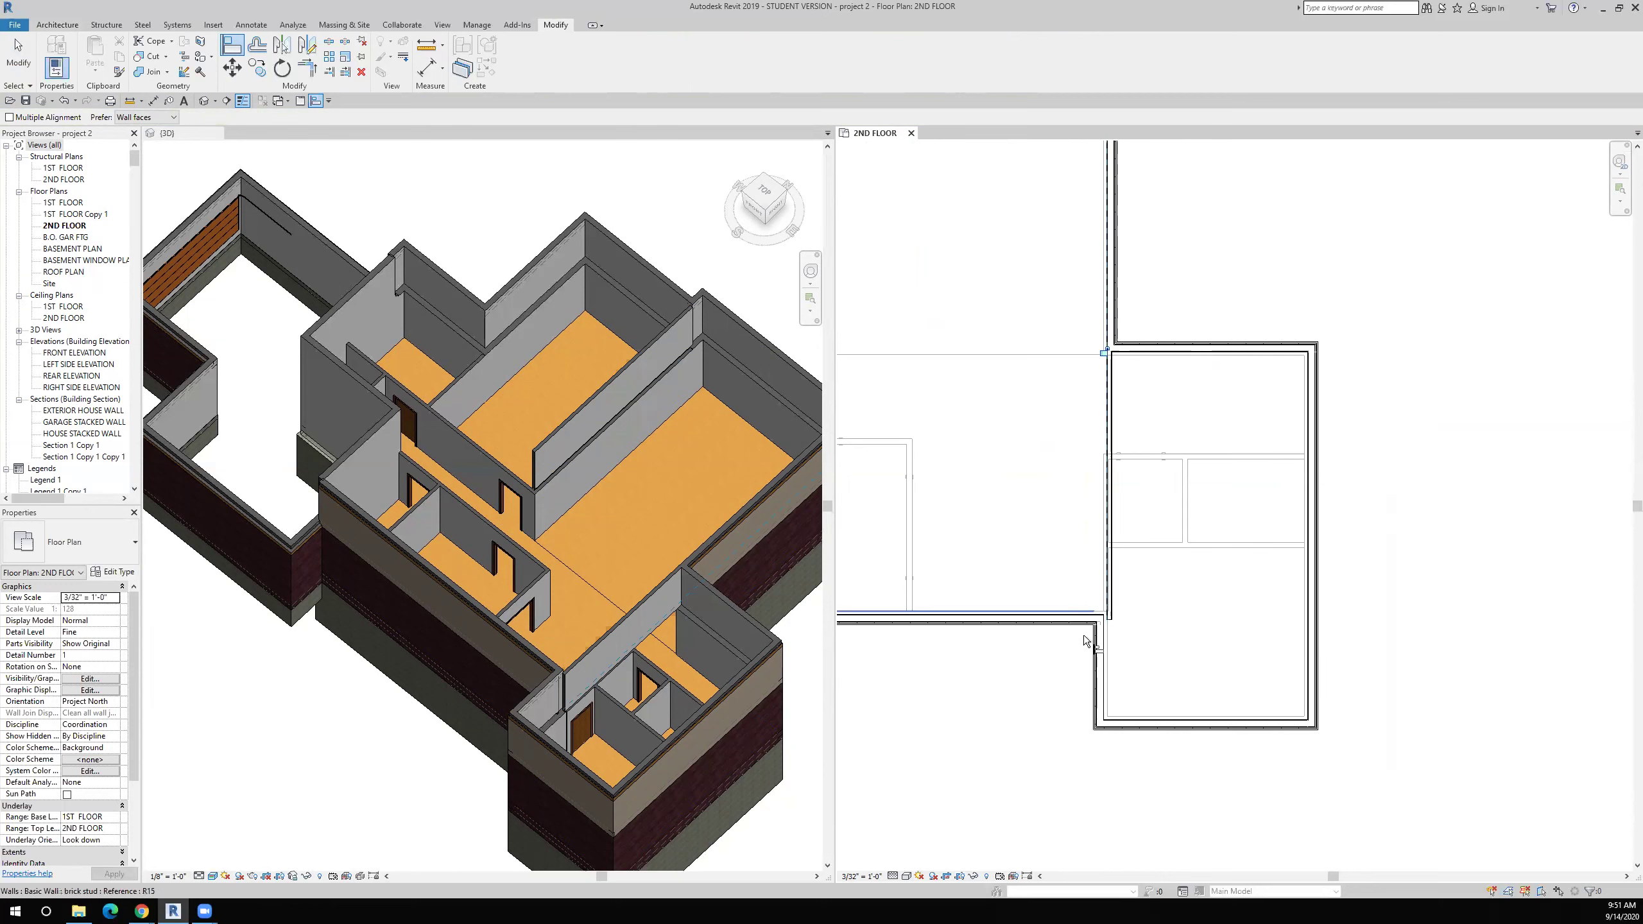
scroll(1154, 457, down, 2)
middle_drag(1057, 470, 1158, 480)
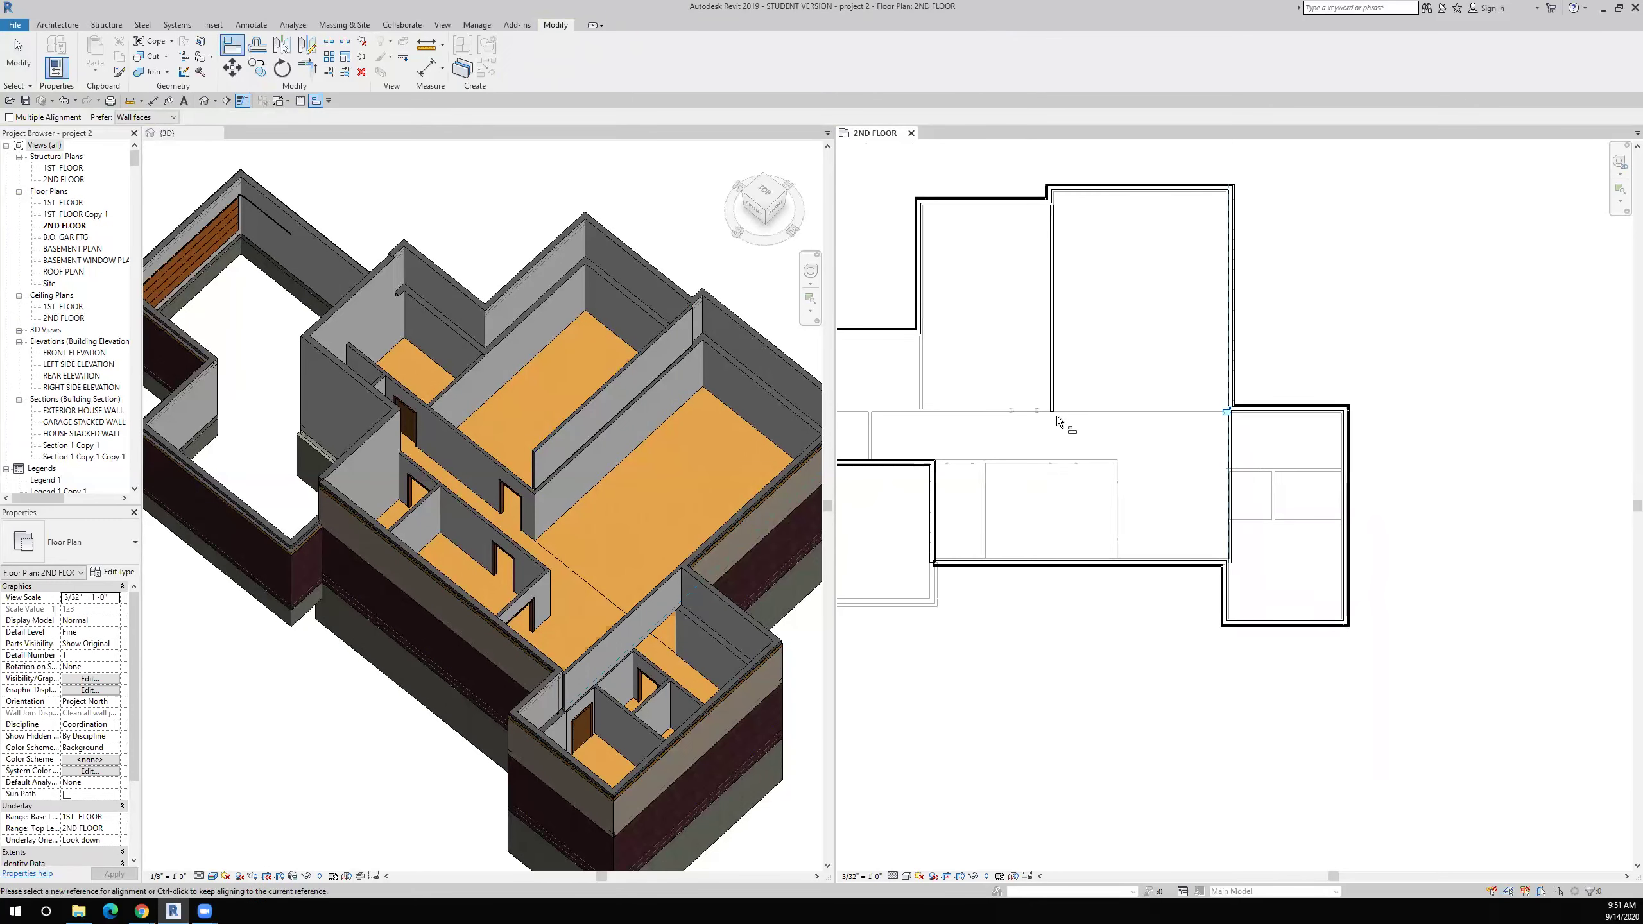
click(28, 63)
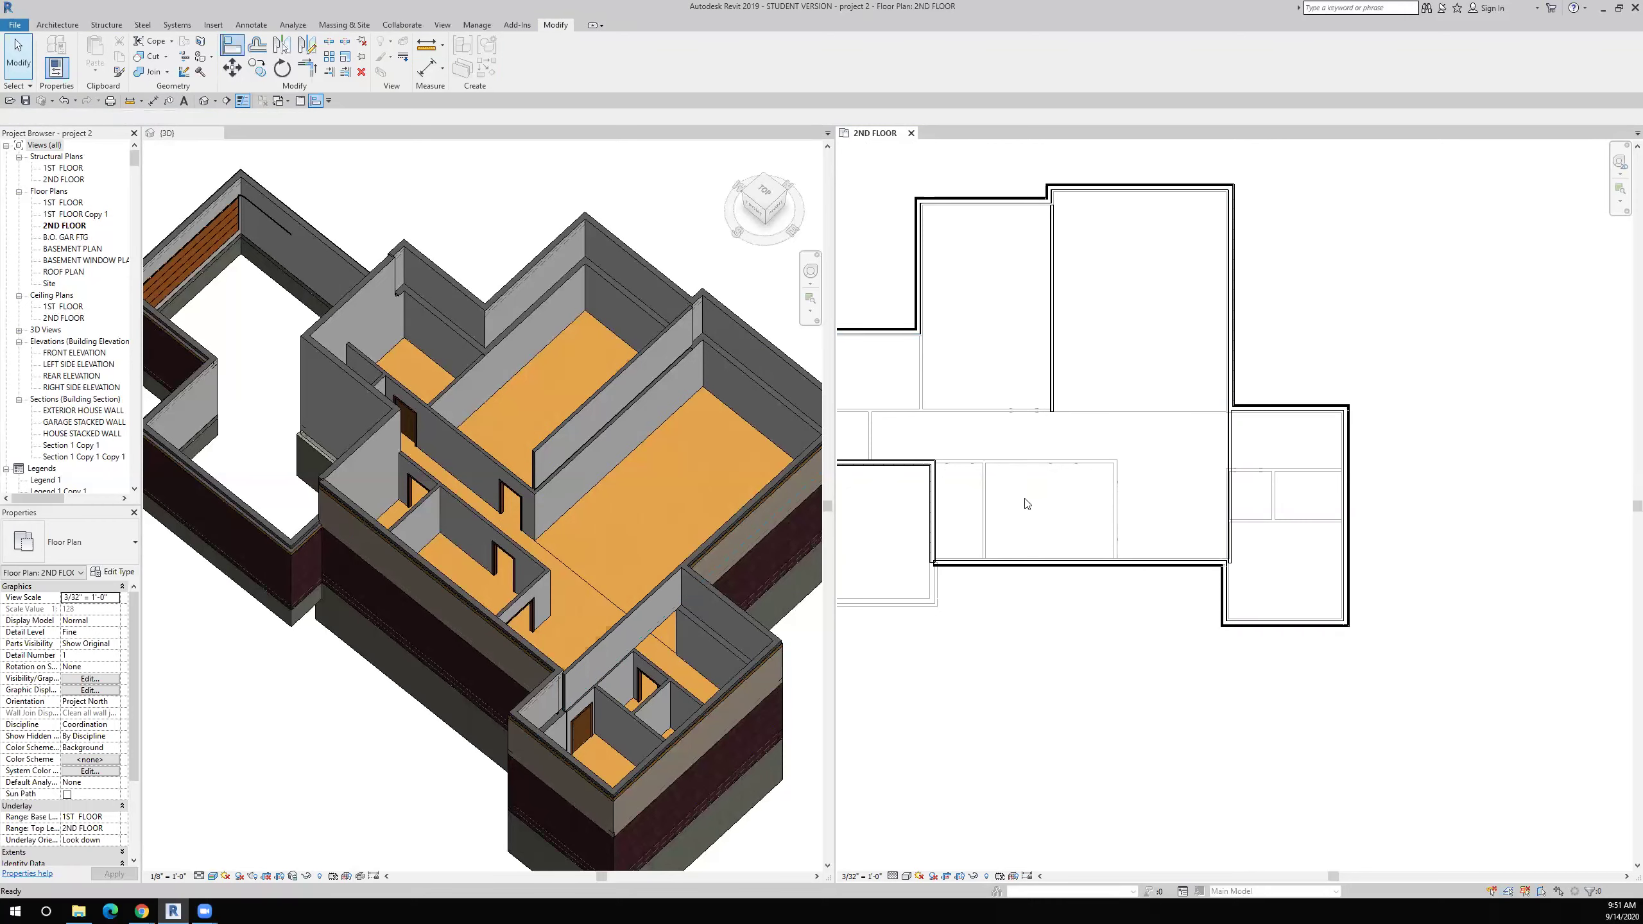
Step: Create a wall similar to the north partition along the underlay bedroom's east side, running about 12'-3" south to the exterior wall
scroll(741, 459, down, 2)
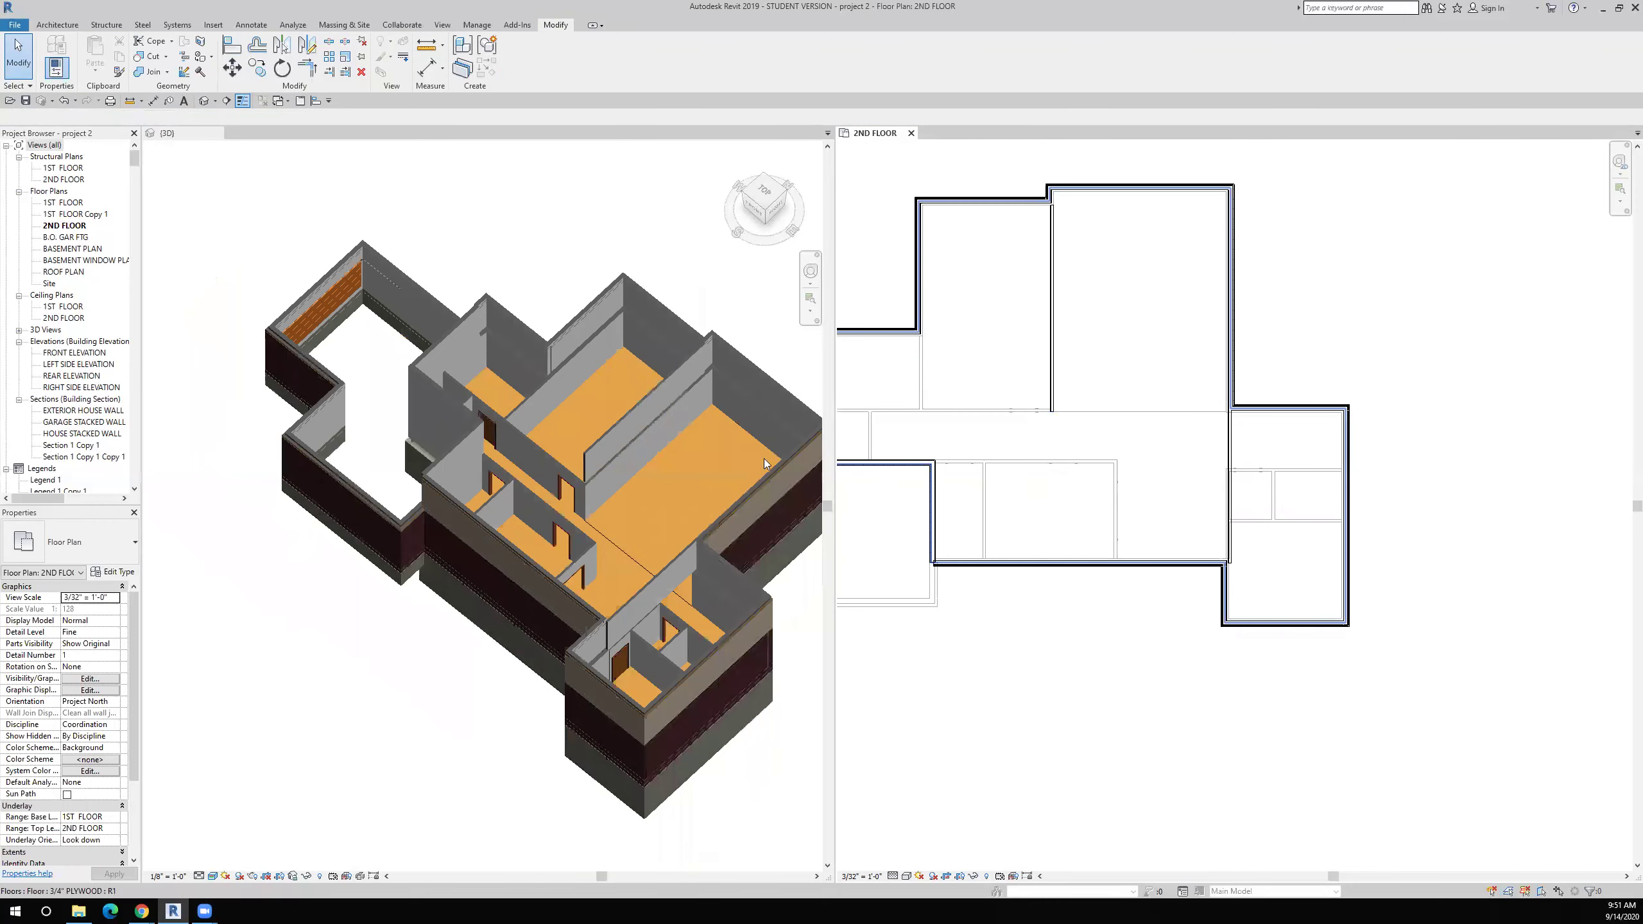
scroll(1142, 424, down, 4)
scroll(1142, 425, down, 3)
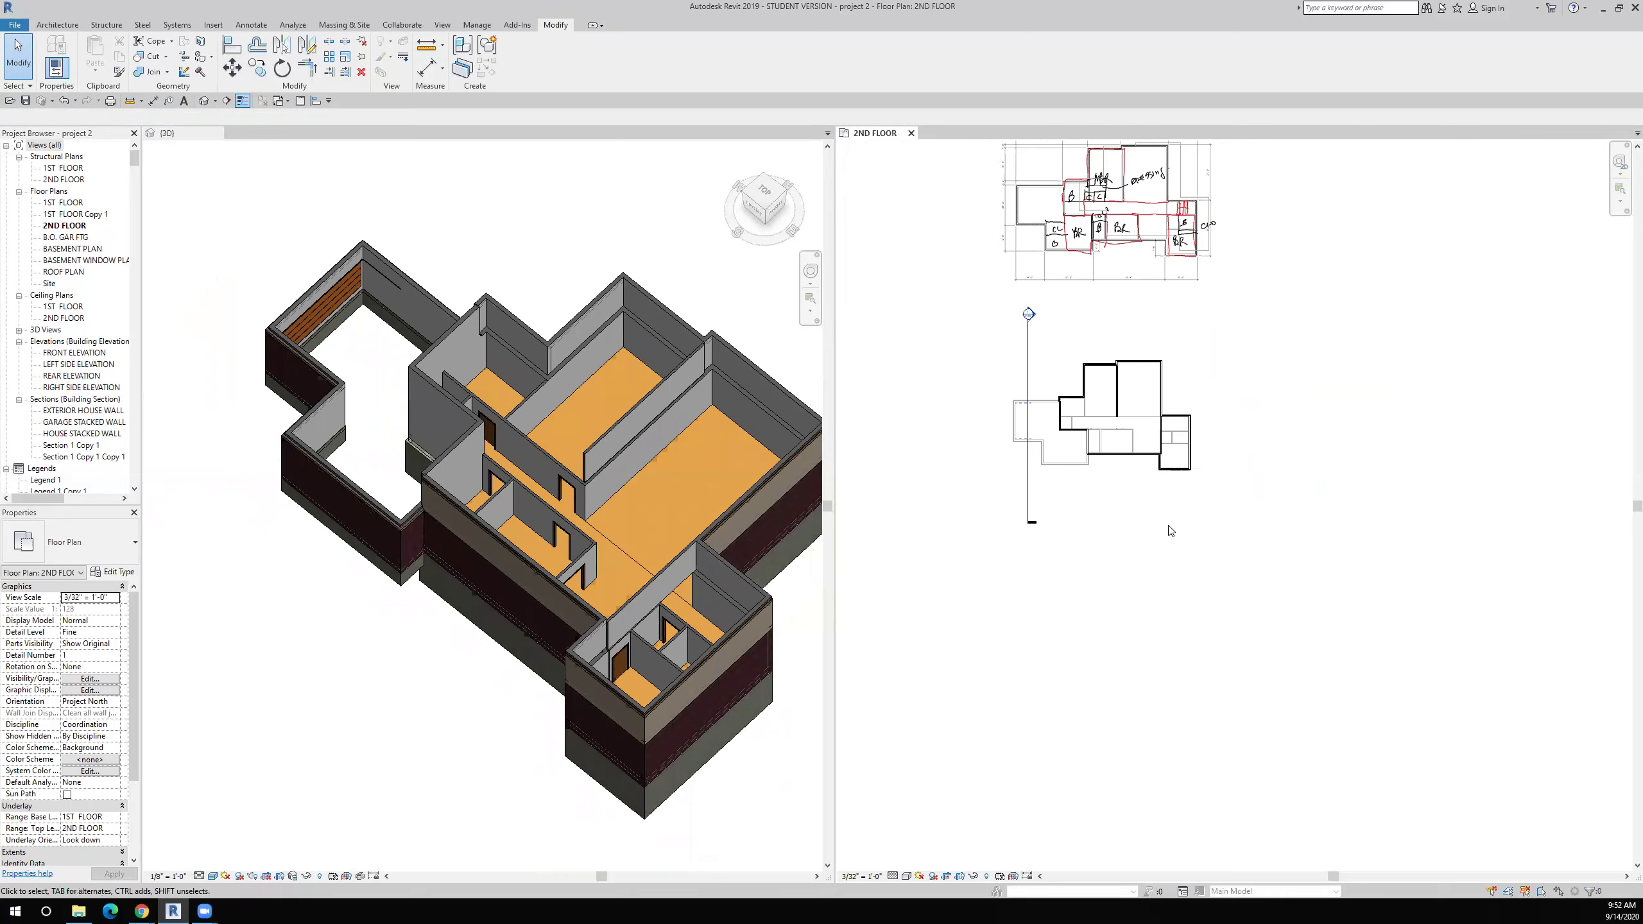
scroll(1156, 451, up, 2)
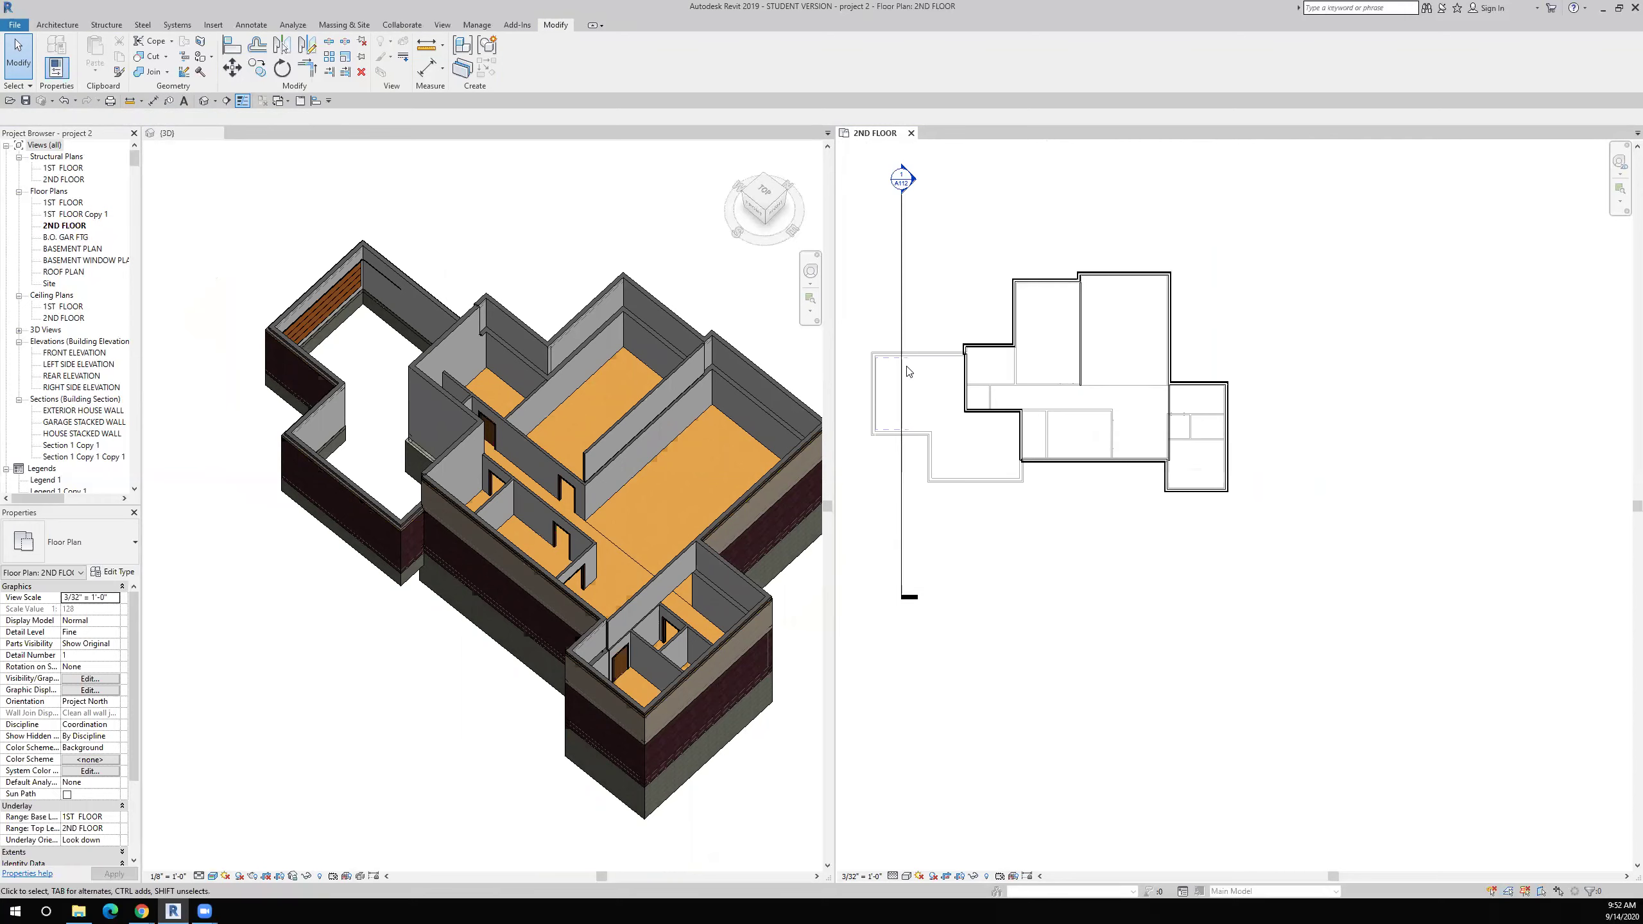
scroll(1009, 359, up, 2)
right_click(1143, 385)
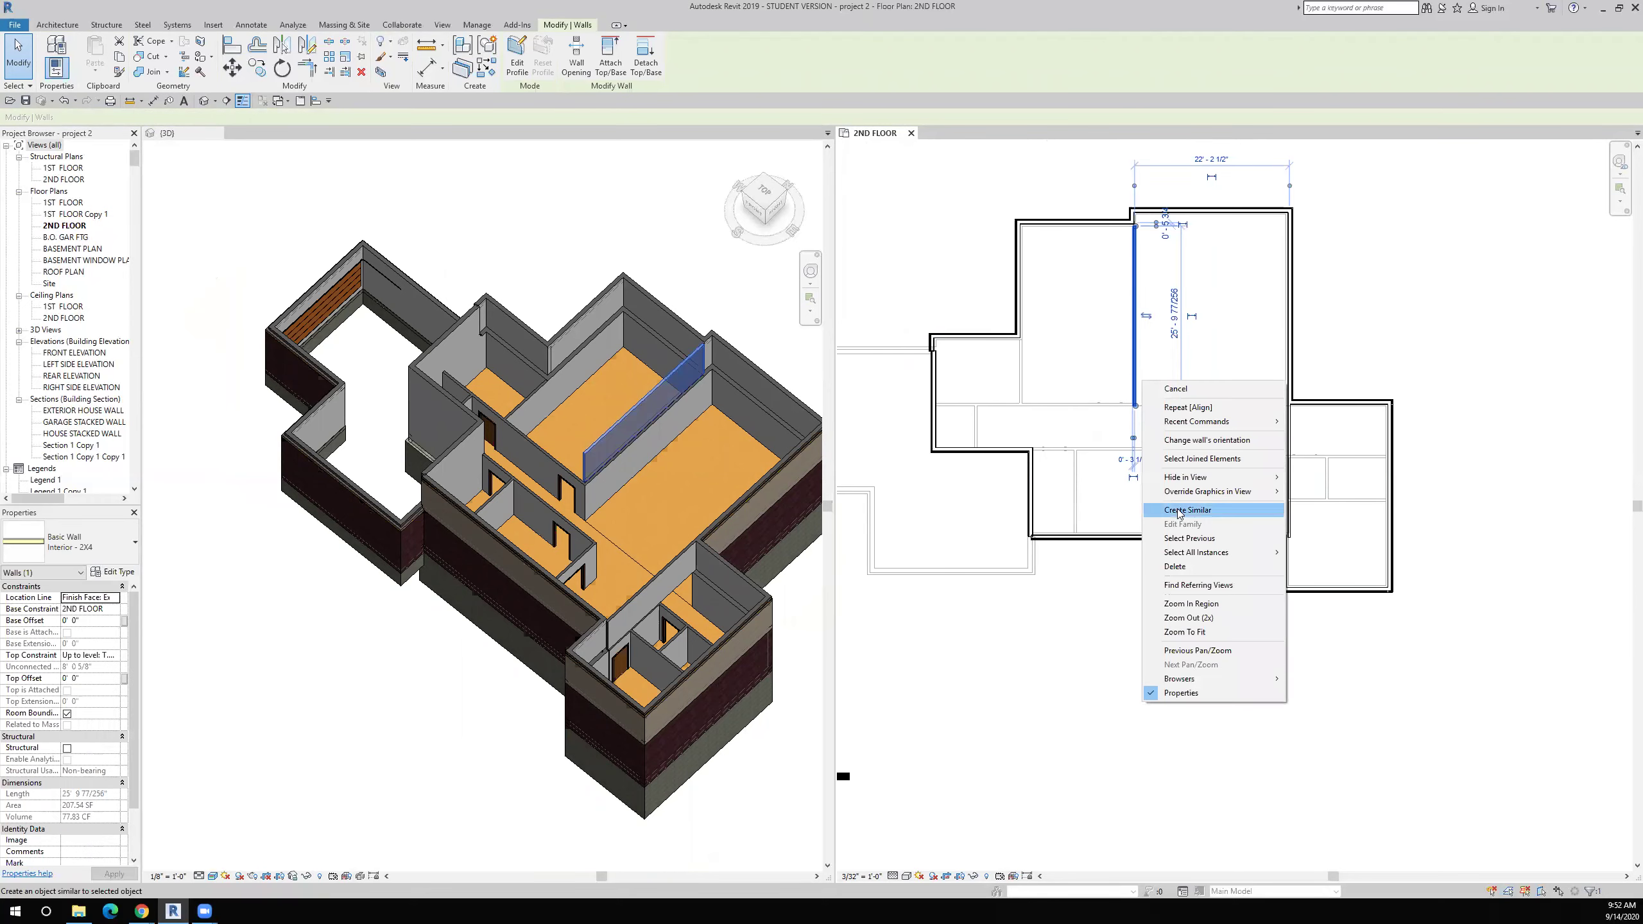
click(1171, 510)
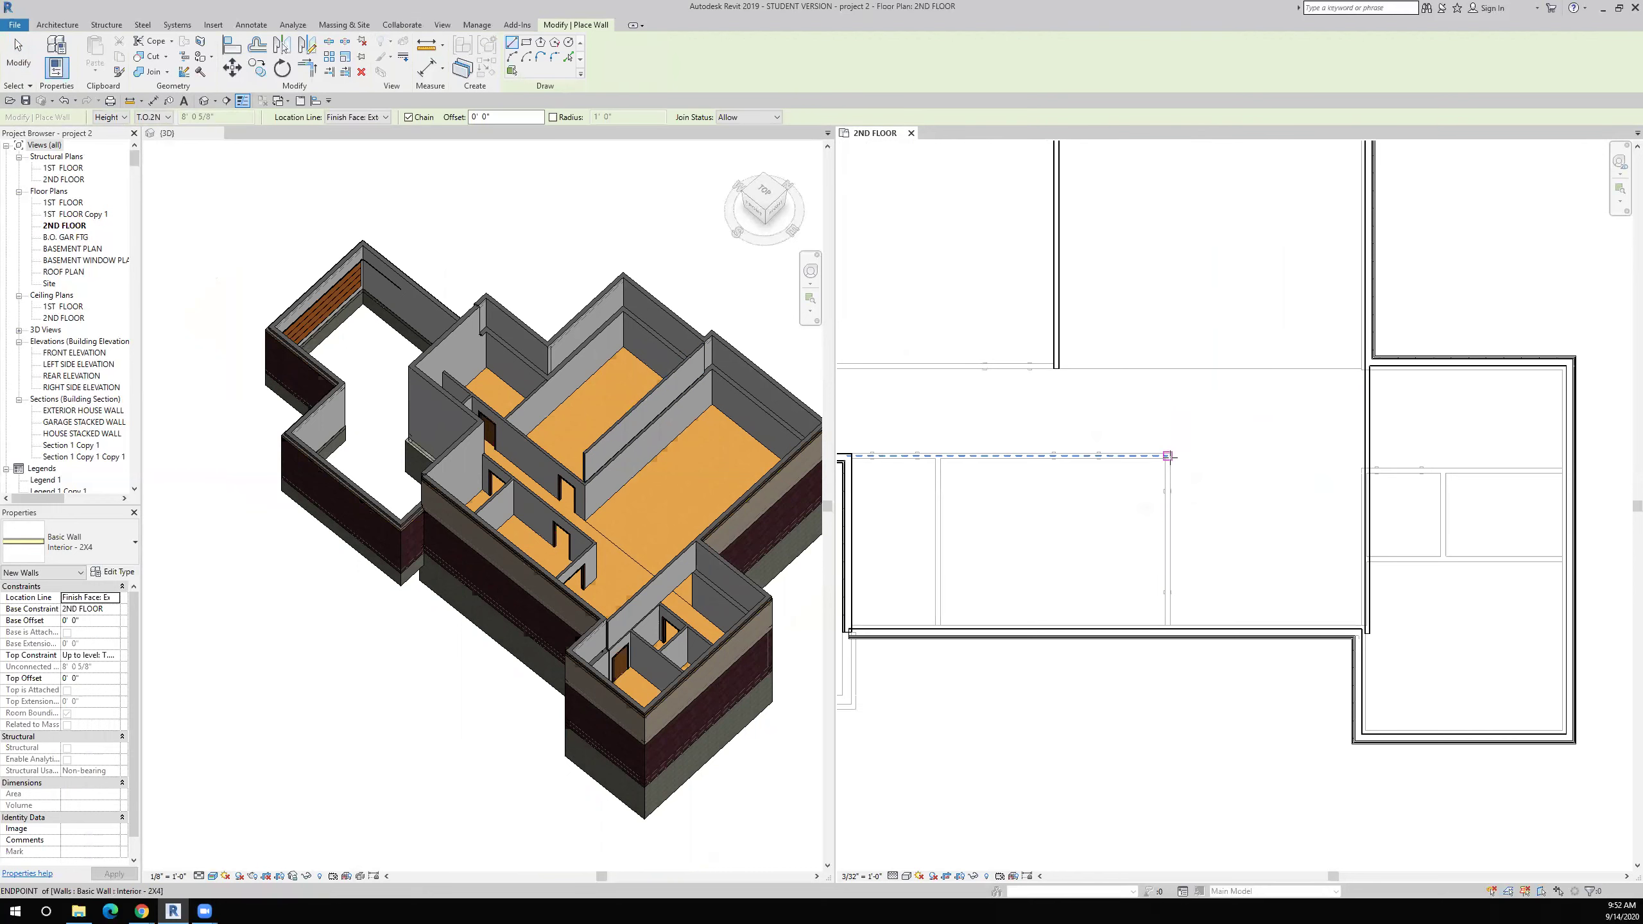
click(1170, 453)
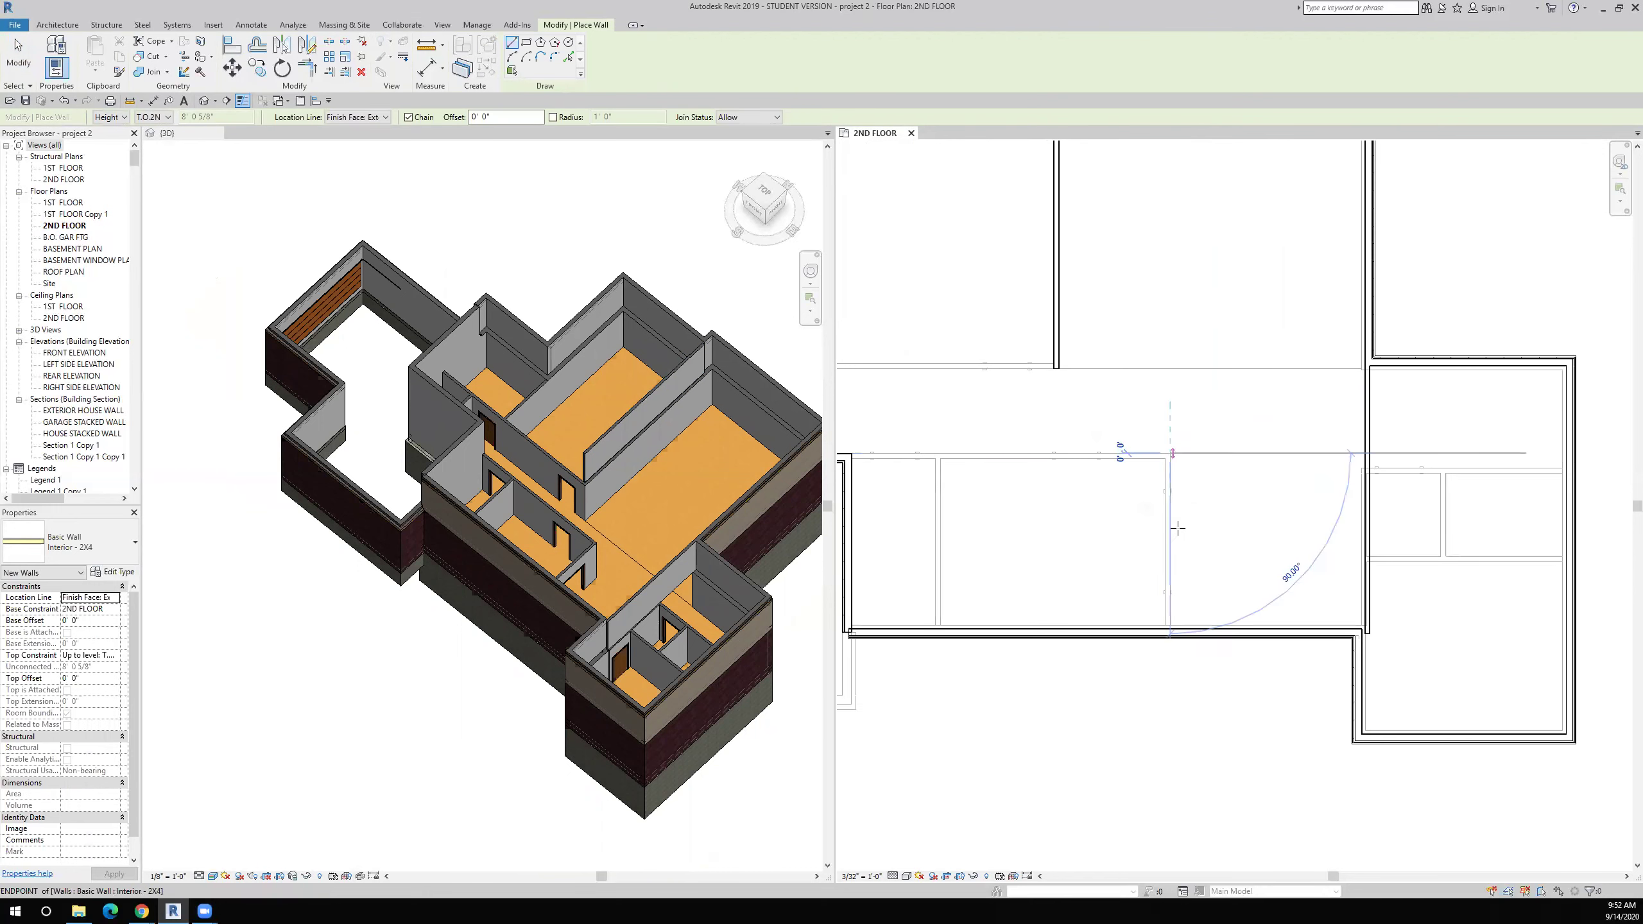
click(1171, 625)
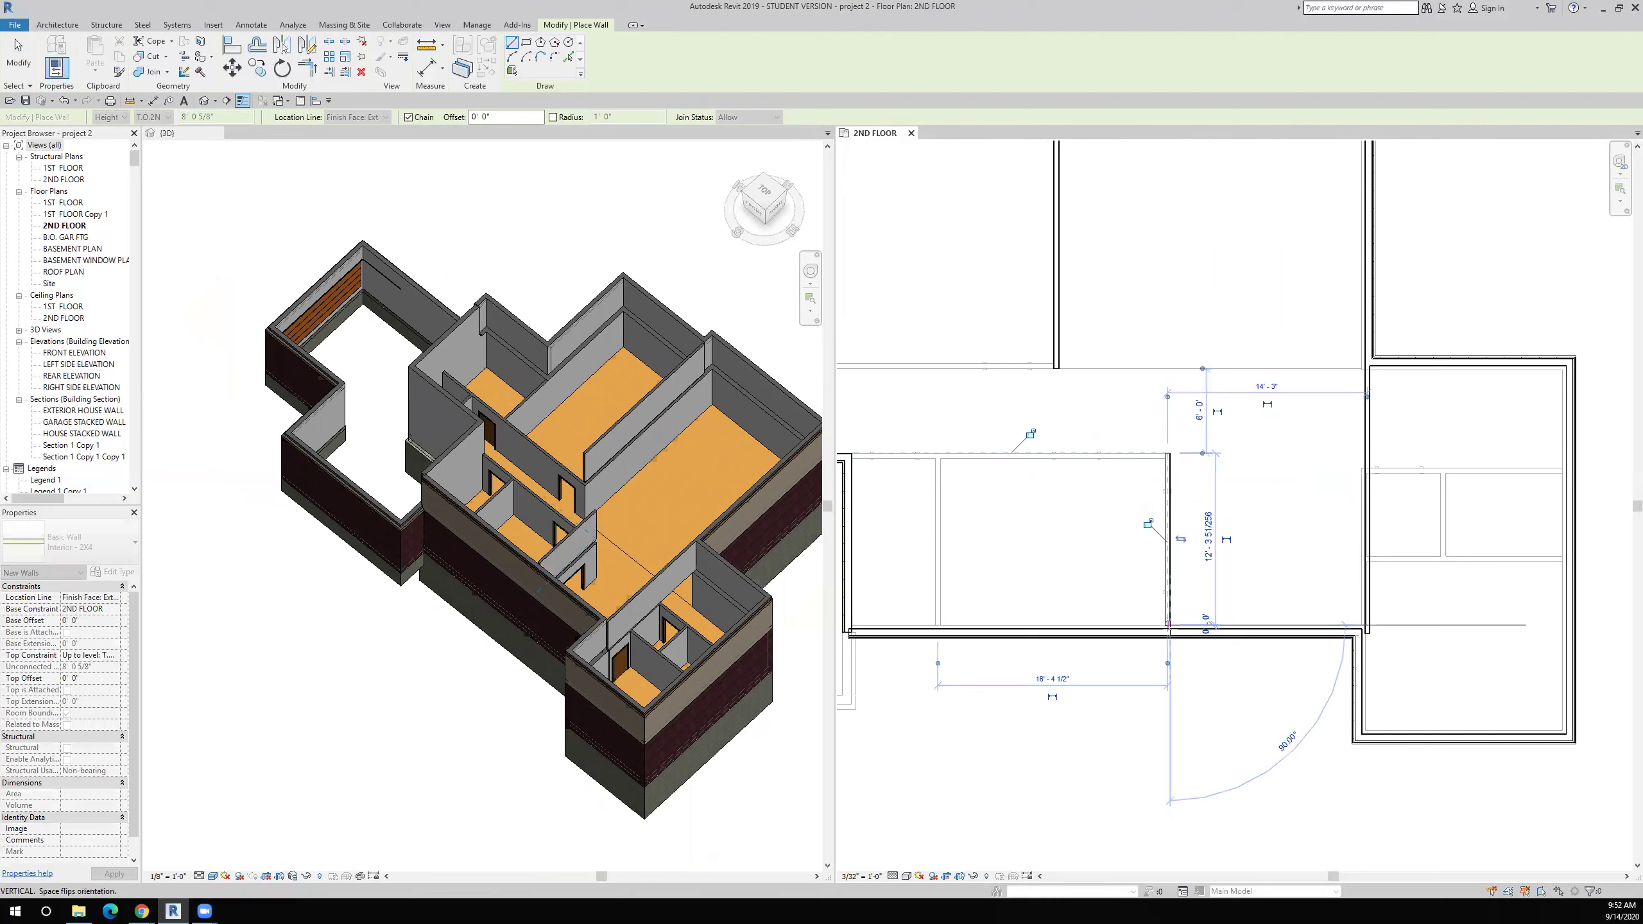
key(Escape)
key(Escape)
Step: Create a similar wall about 22'-6" long from the new partition's north end west to the inner exterior wall corner
scroll(1177, 461, up, 3)
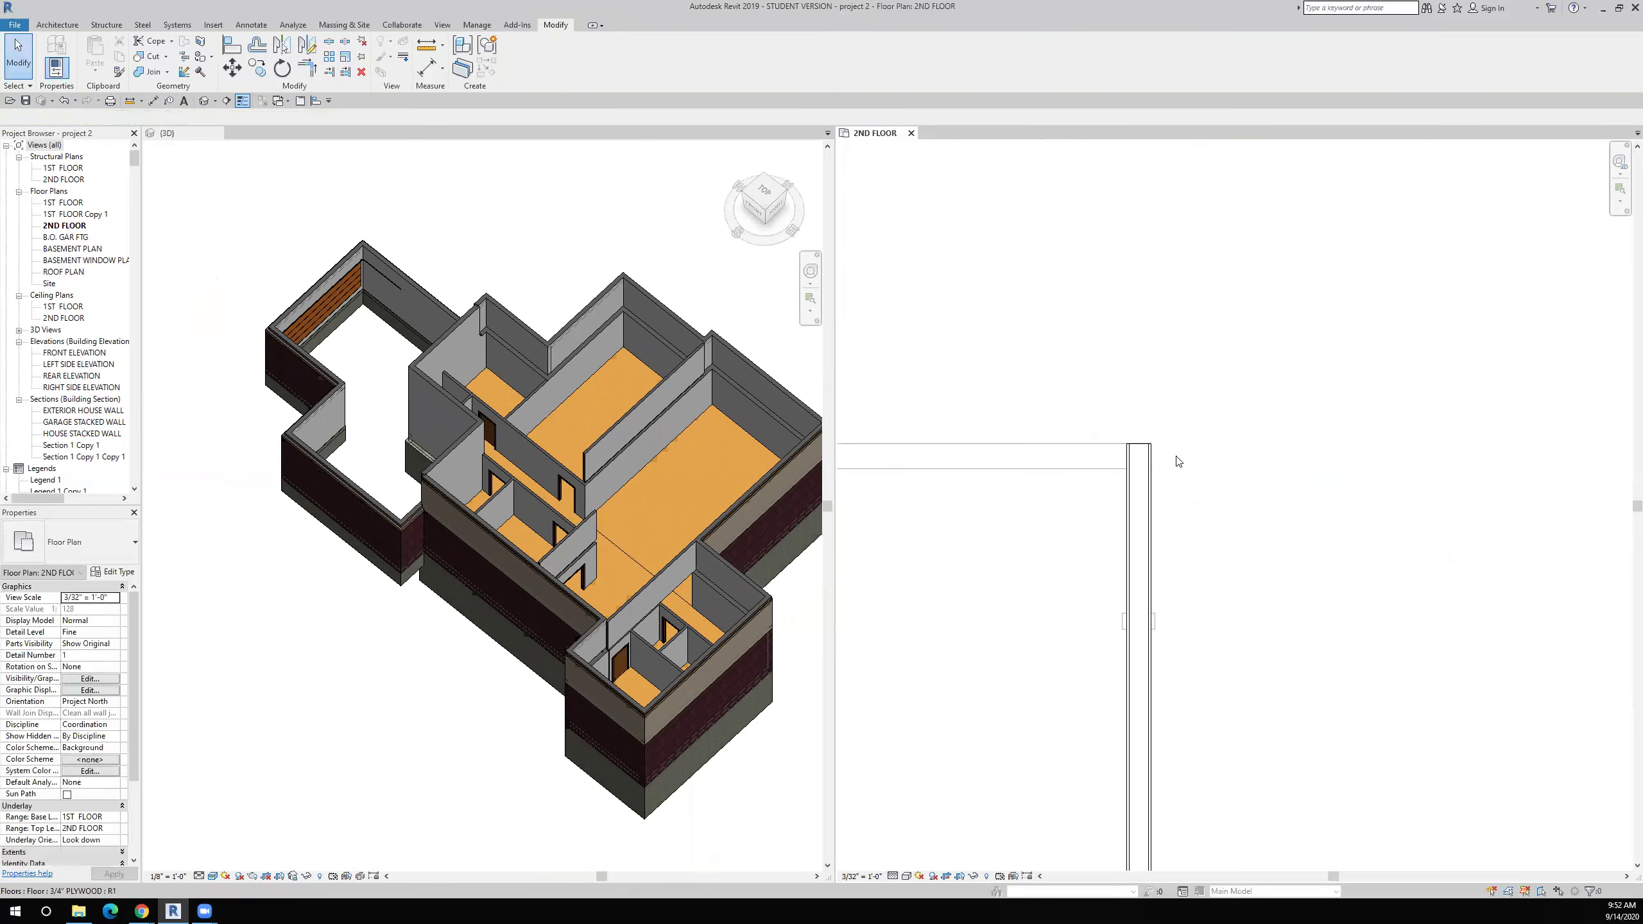
scroll(1178, 461, down, 3)
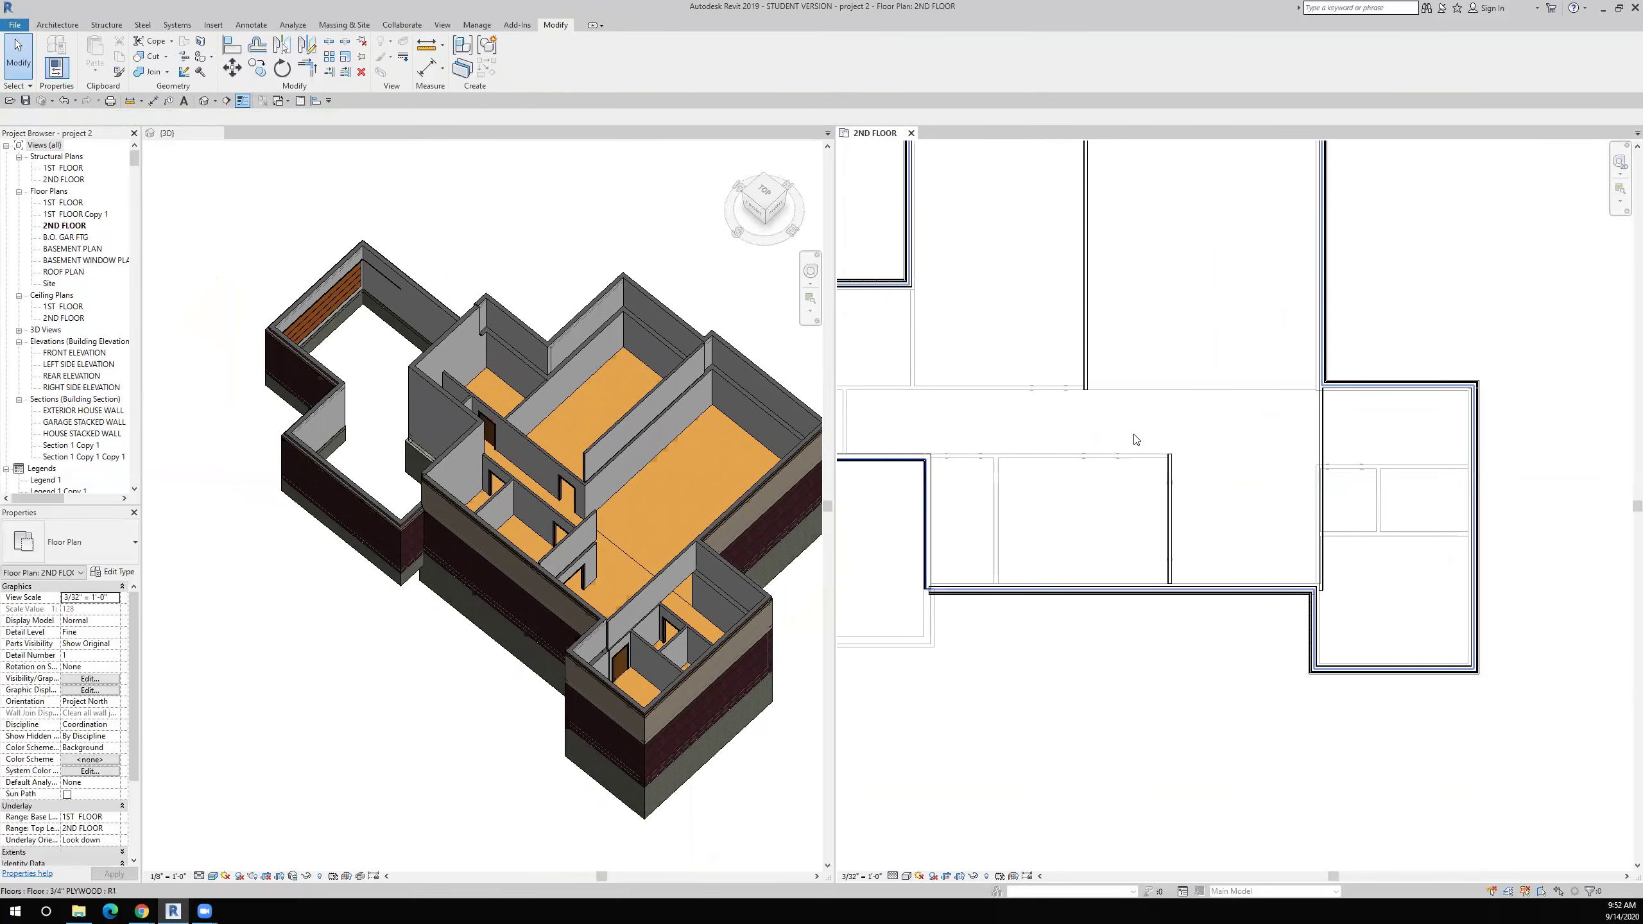
right_click(1171, 510)
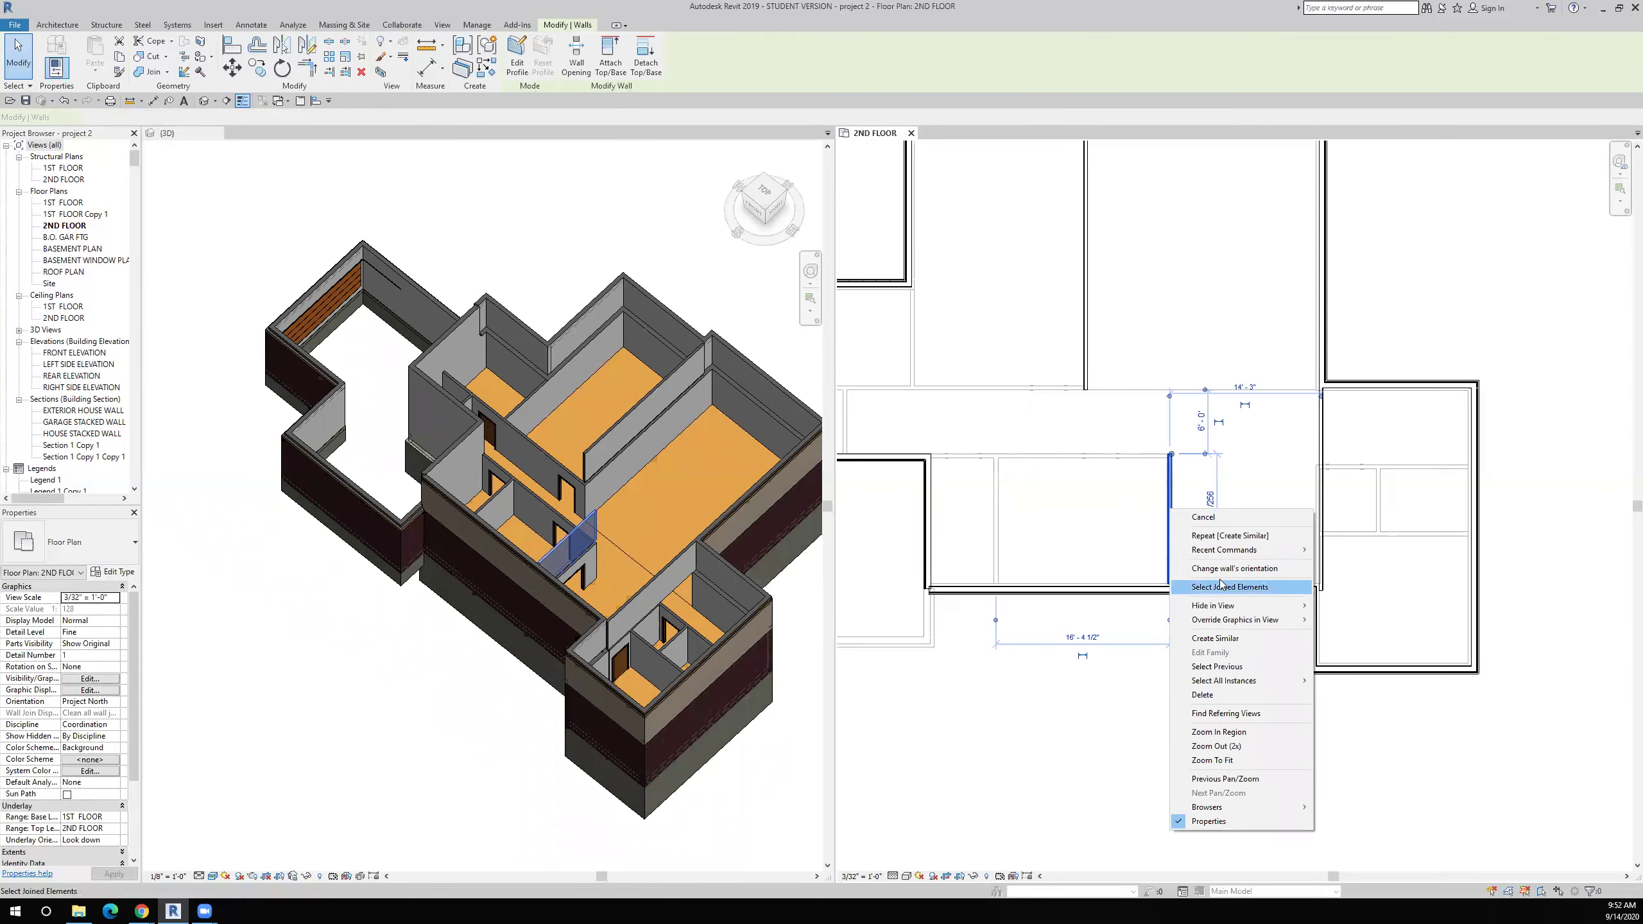
click(1216, 640)
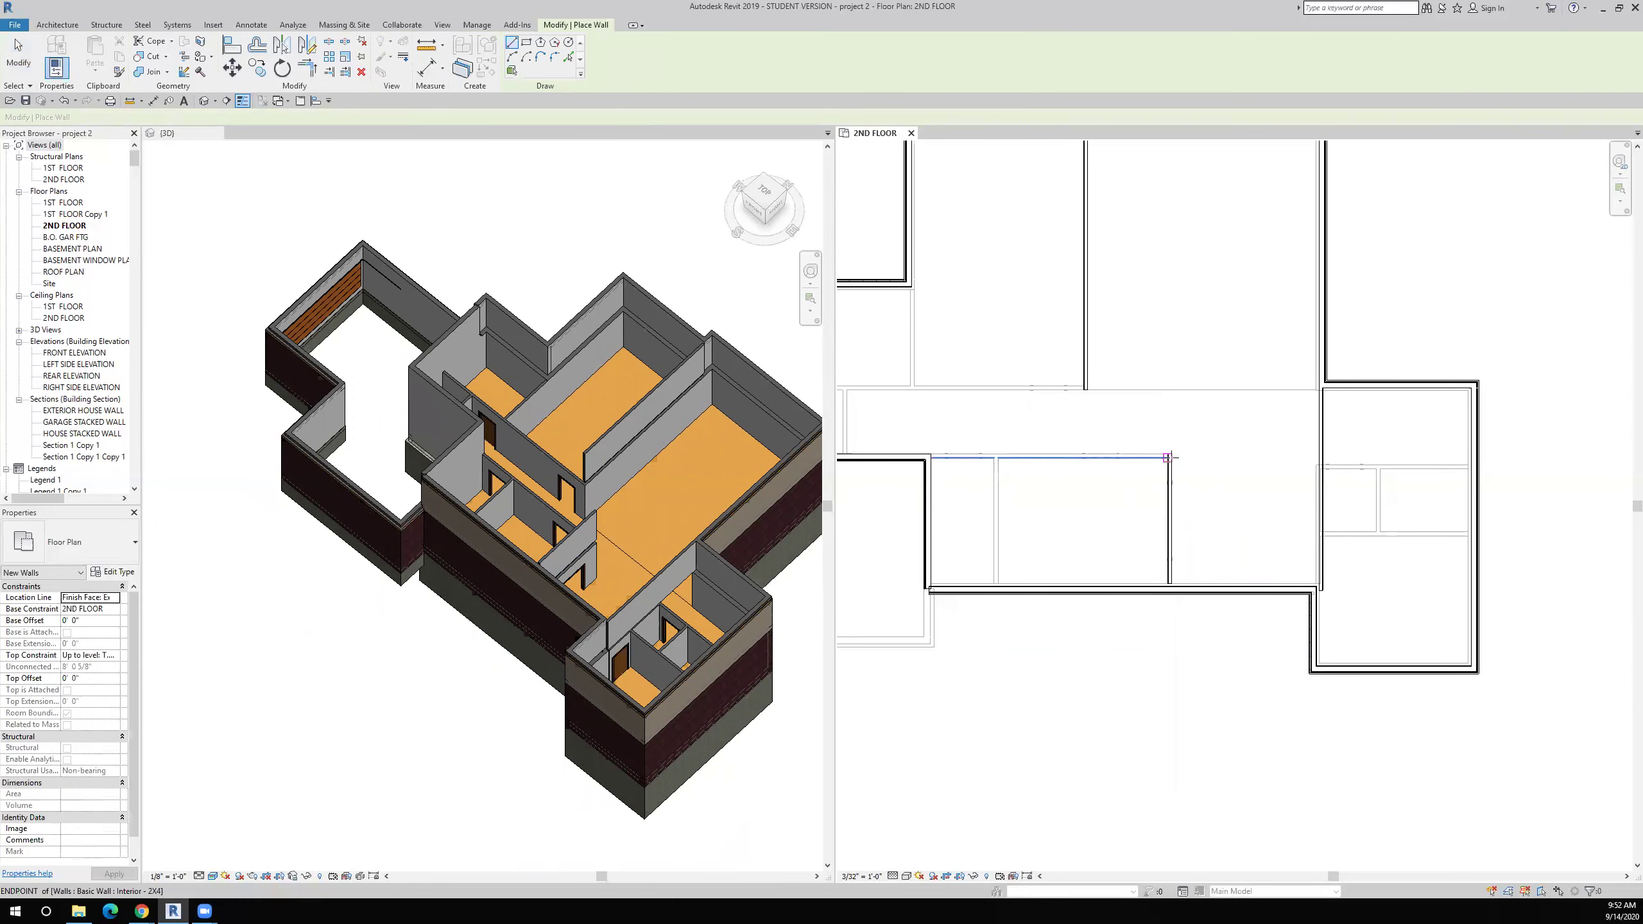
click(1168, 454)
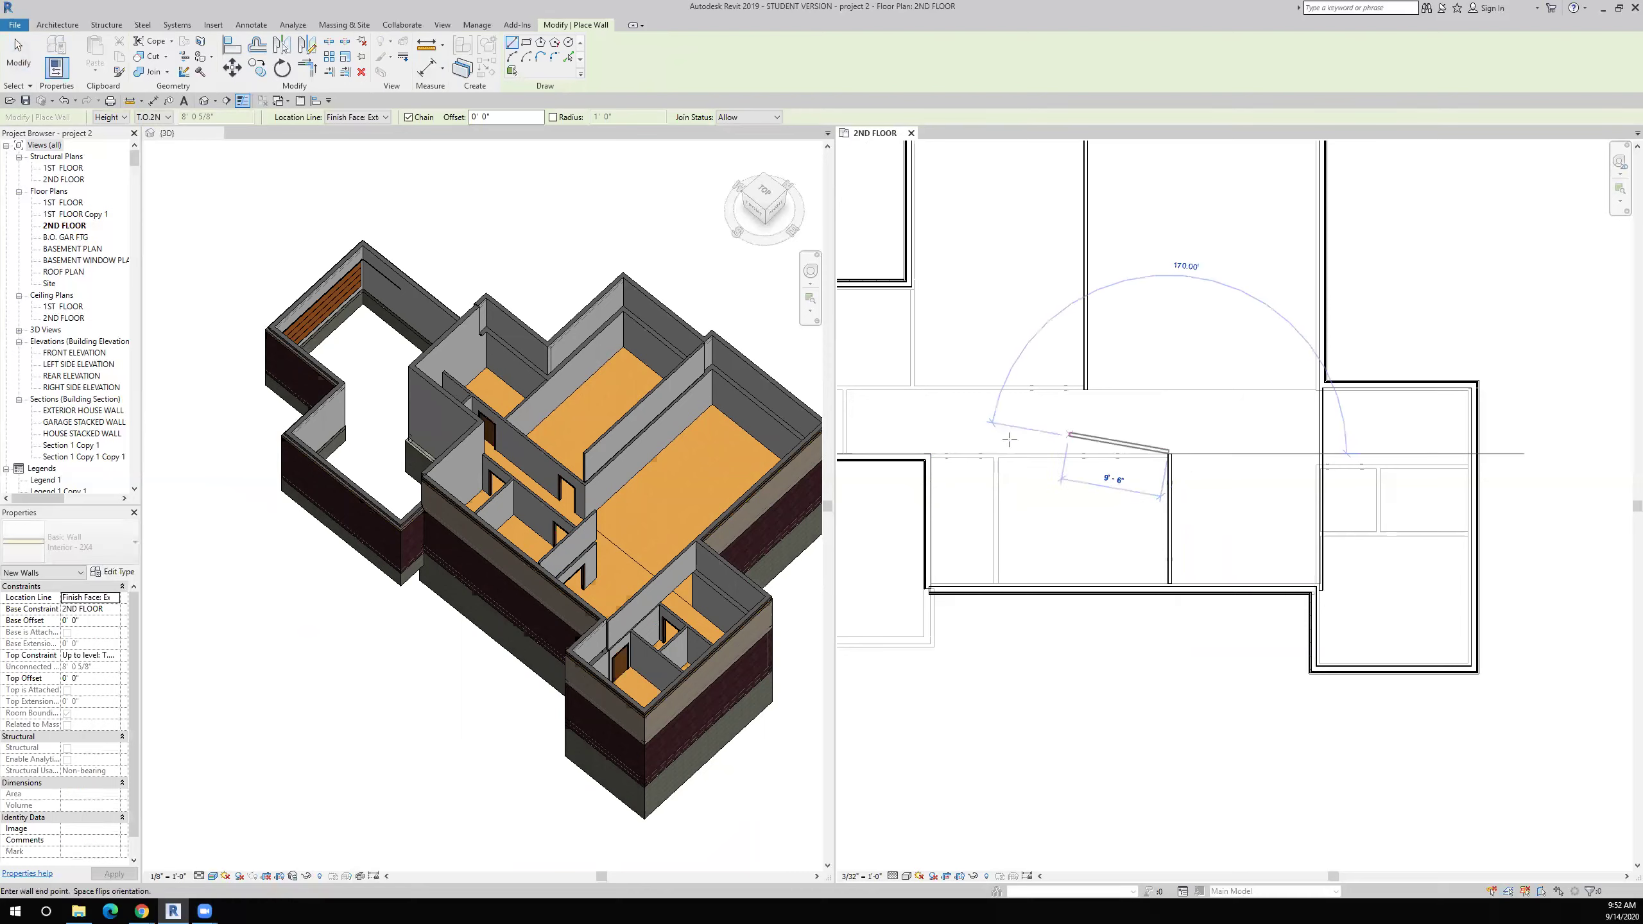
click(931, 454)
scroll(931, 454, down, 4)
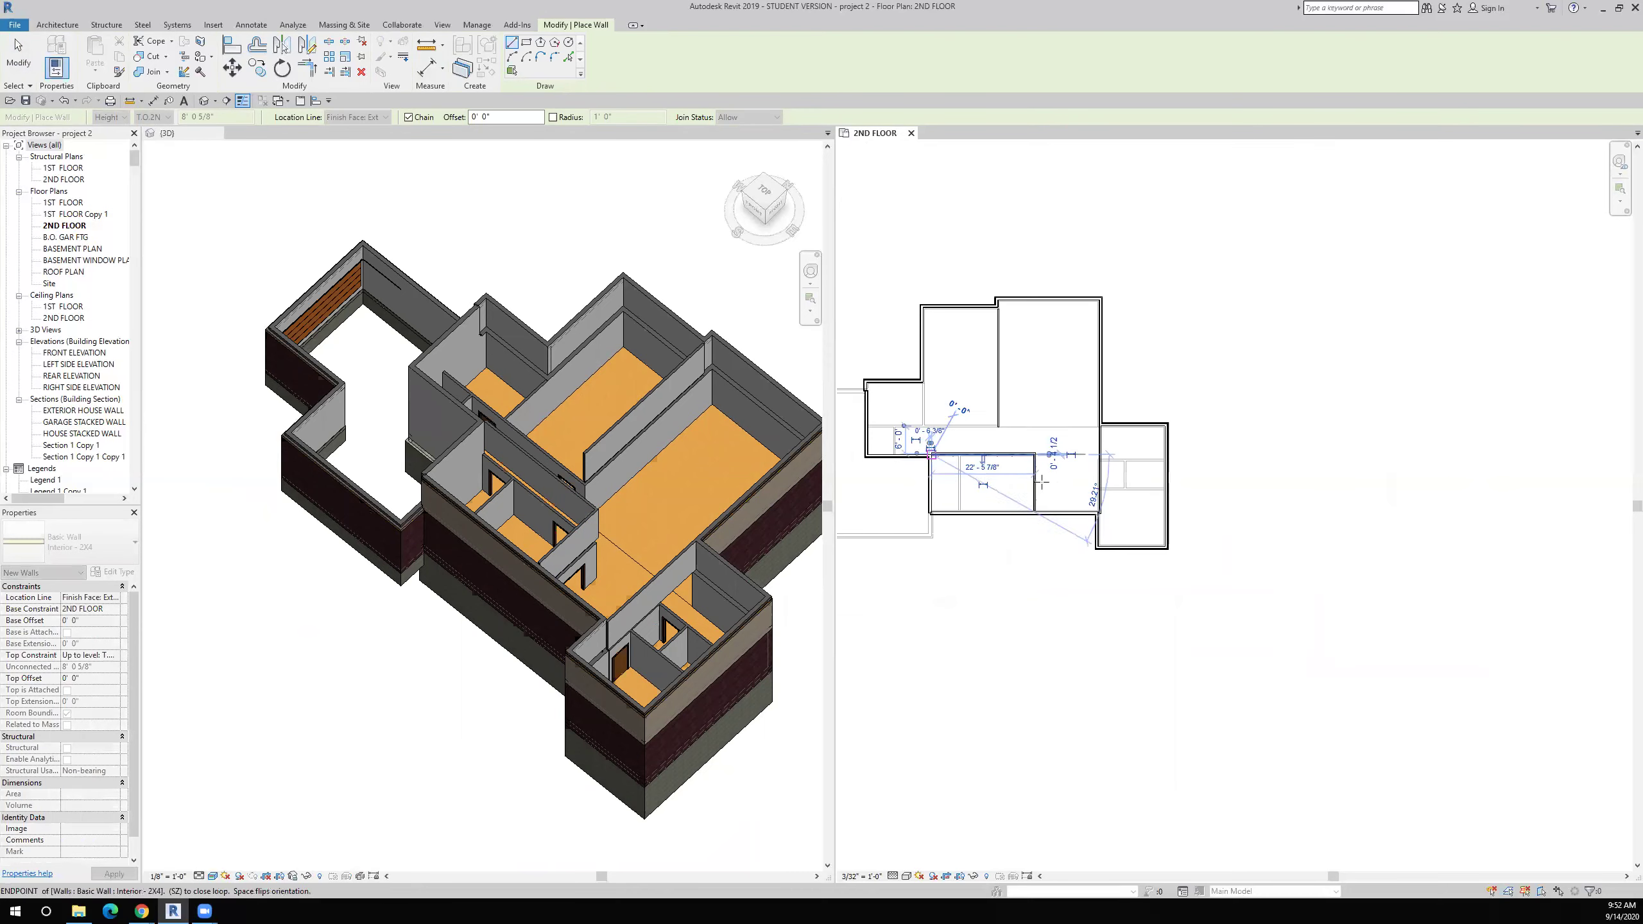
key(Escape)
key(Escape)
Step: Copy the new horizontal hallway wall north onto the underlay wall line on the hallway's opposite side
scroll(1029, 444, up, 2)
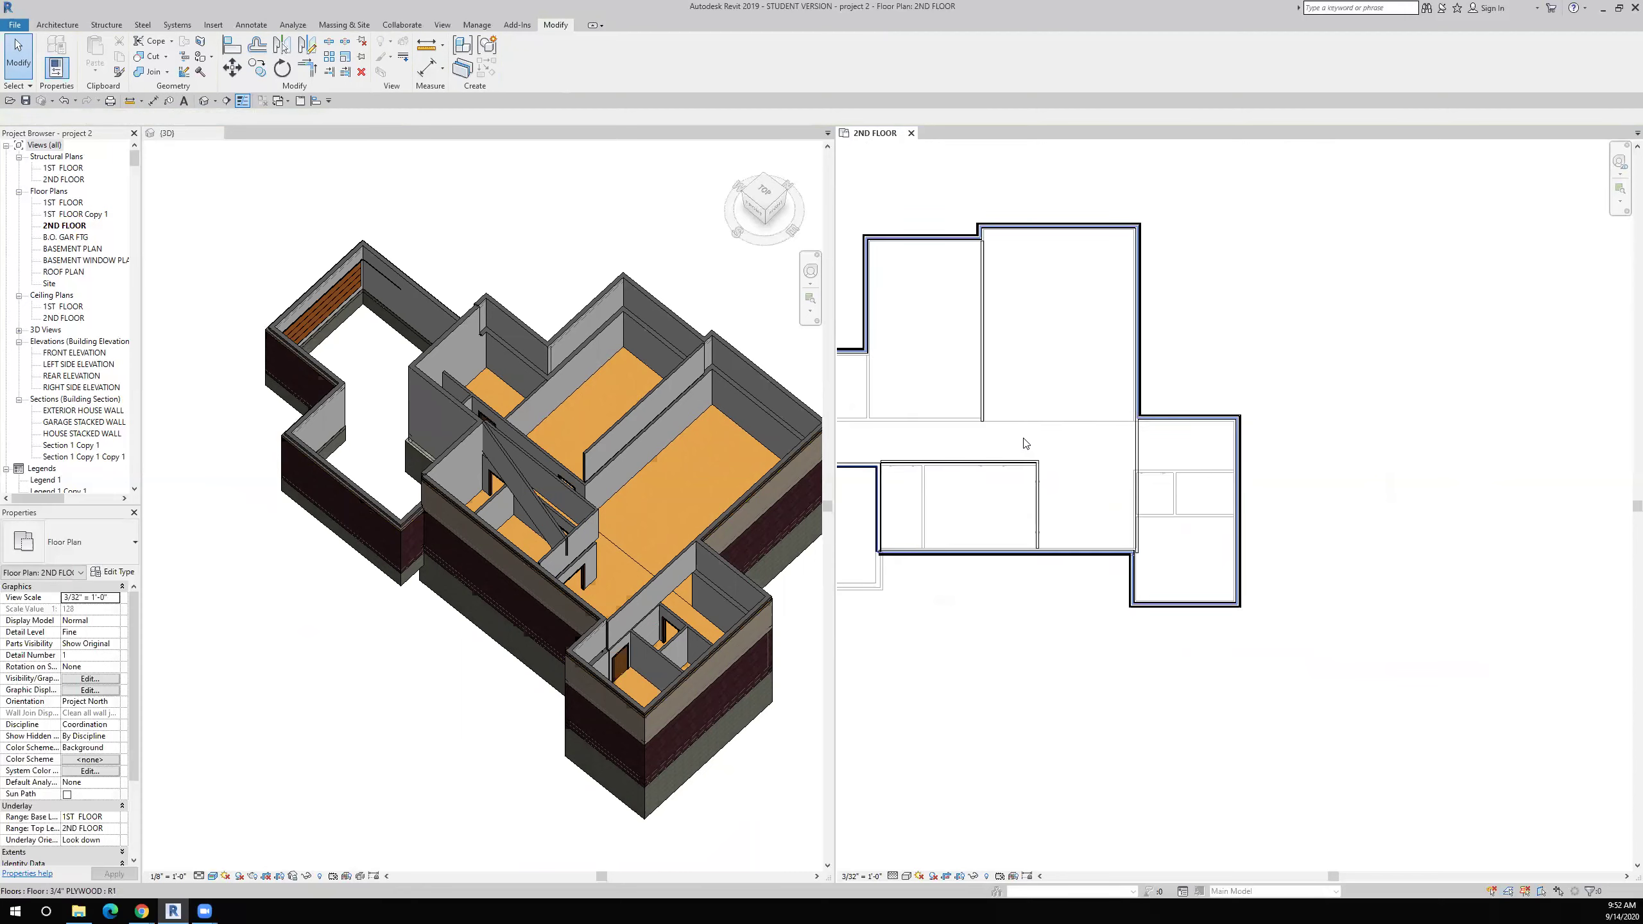
click(1156, 519)
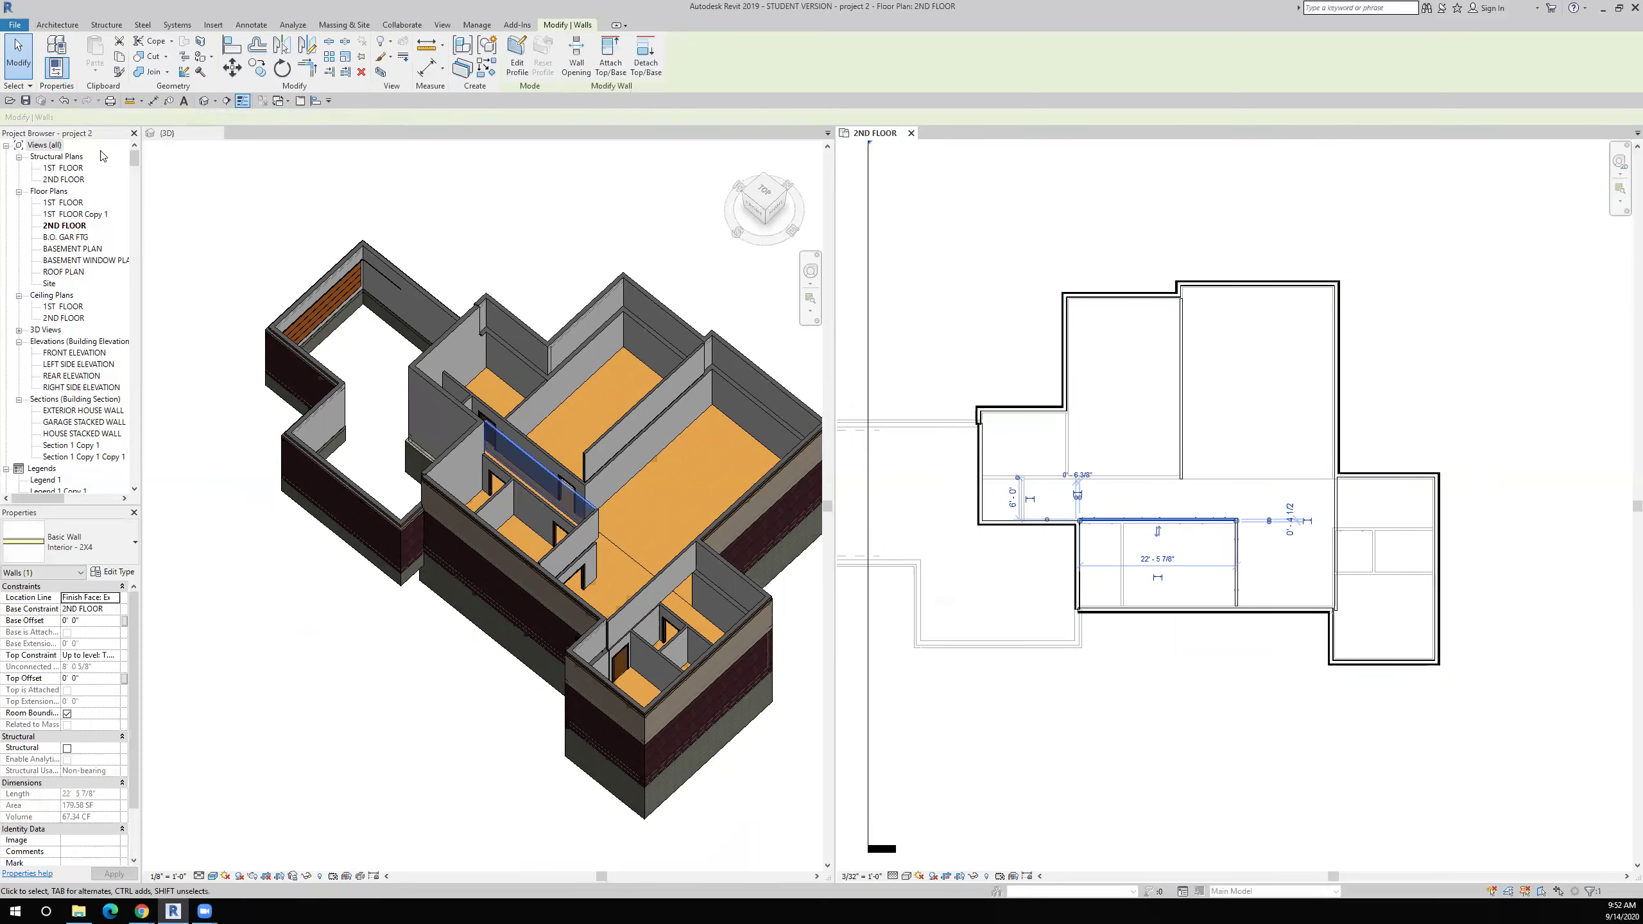
click(257, 68)
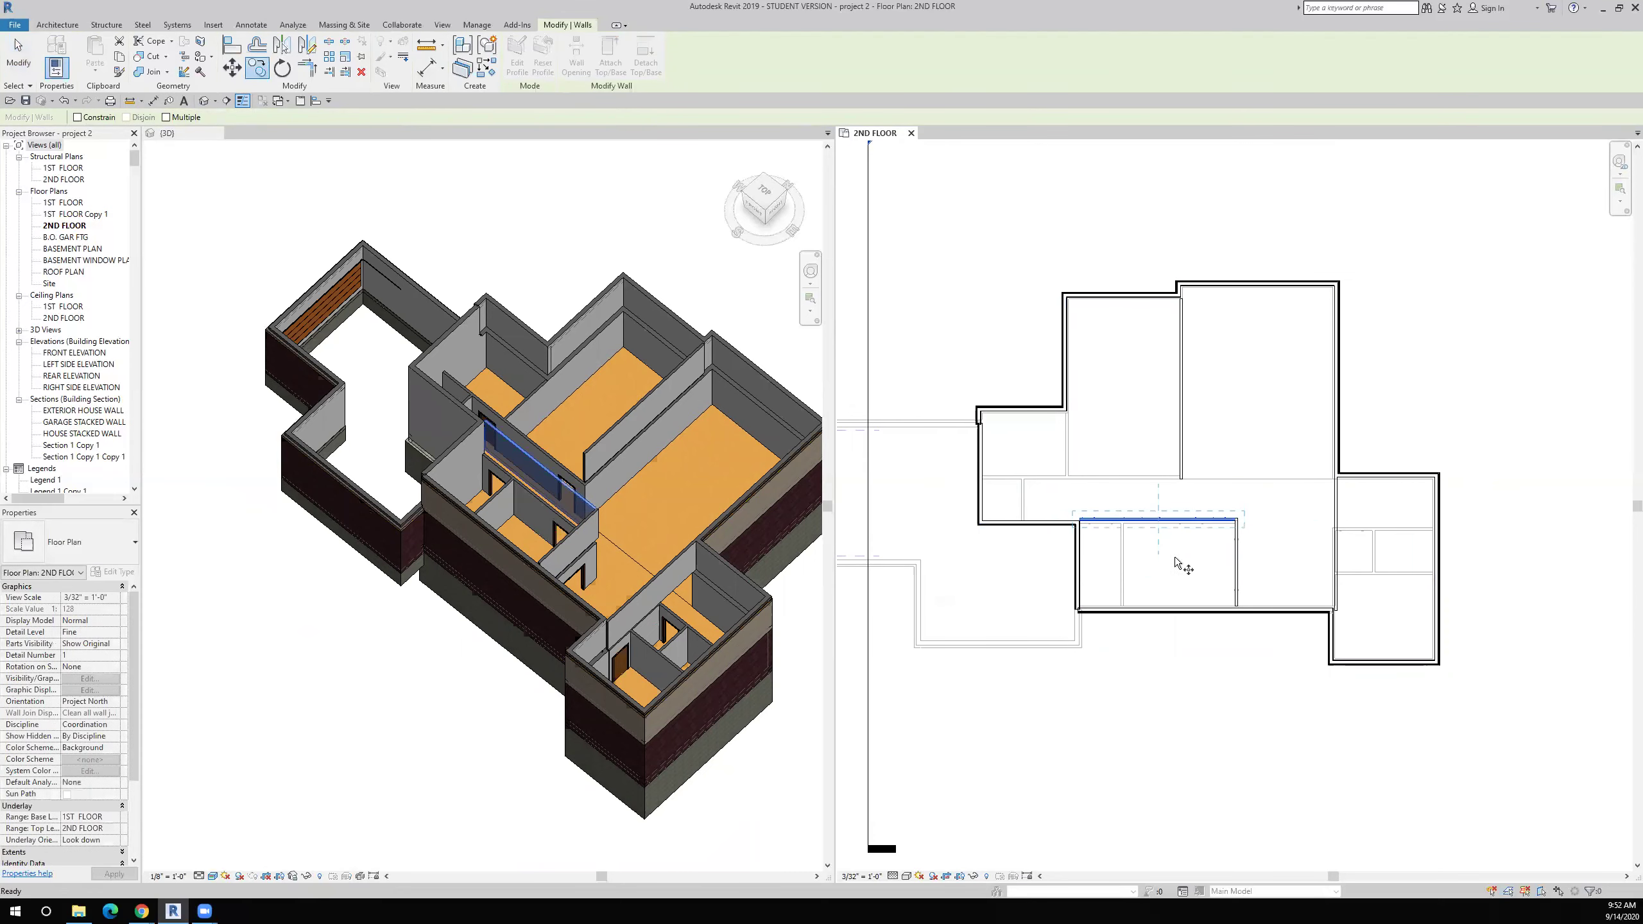
click(1079, 520)
click(1100, 478)
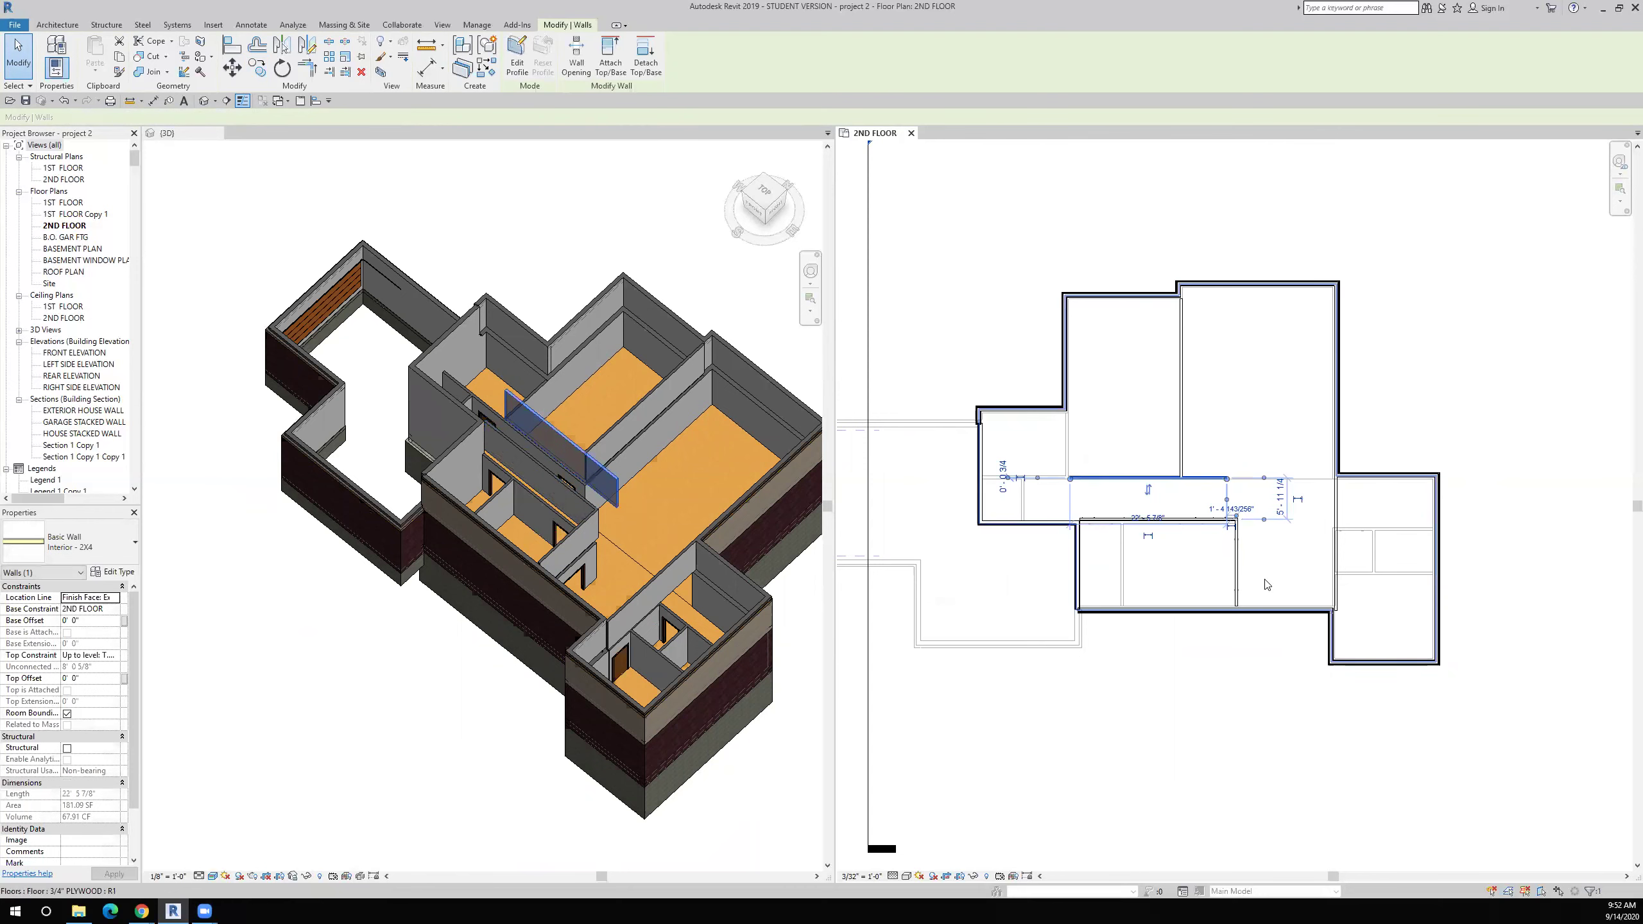
Step: Stretch the copied hallway wall's west end to the exterior wall and pull its east end back to the north partition
scroll(1158, 510, up, 3)
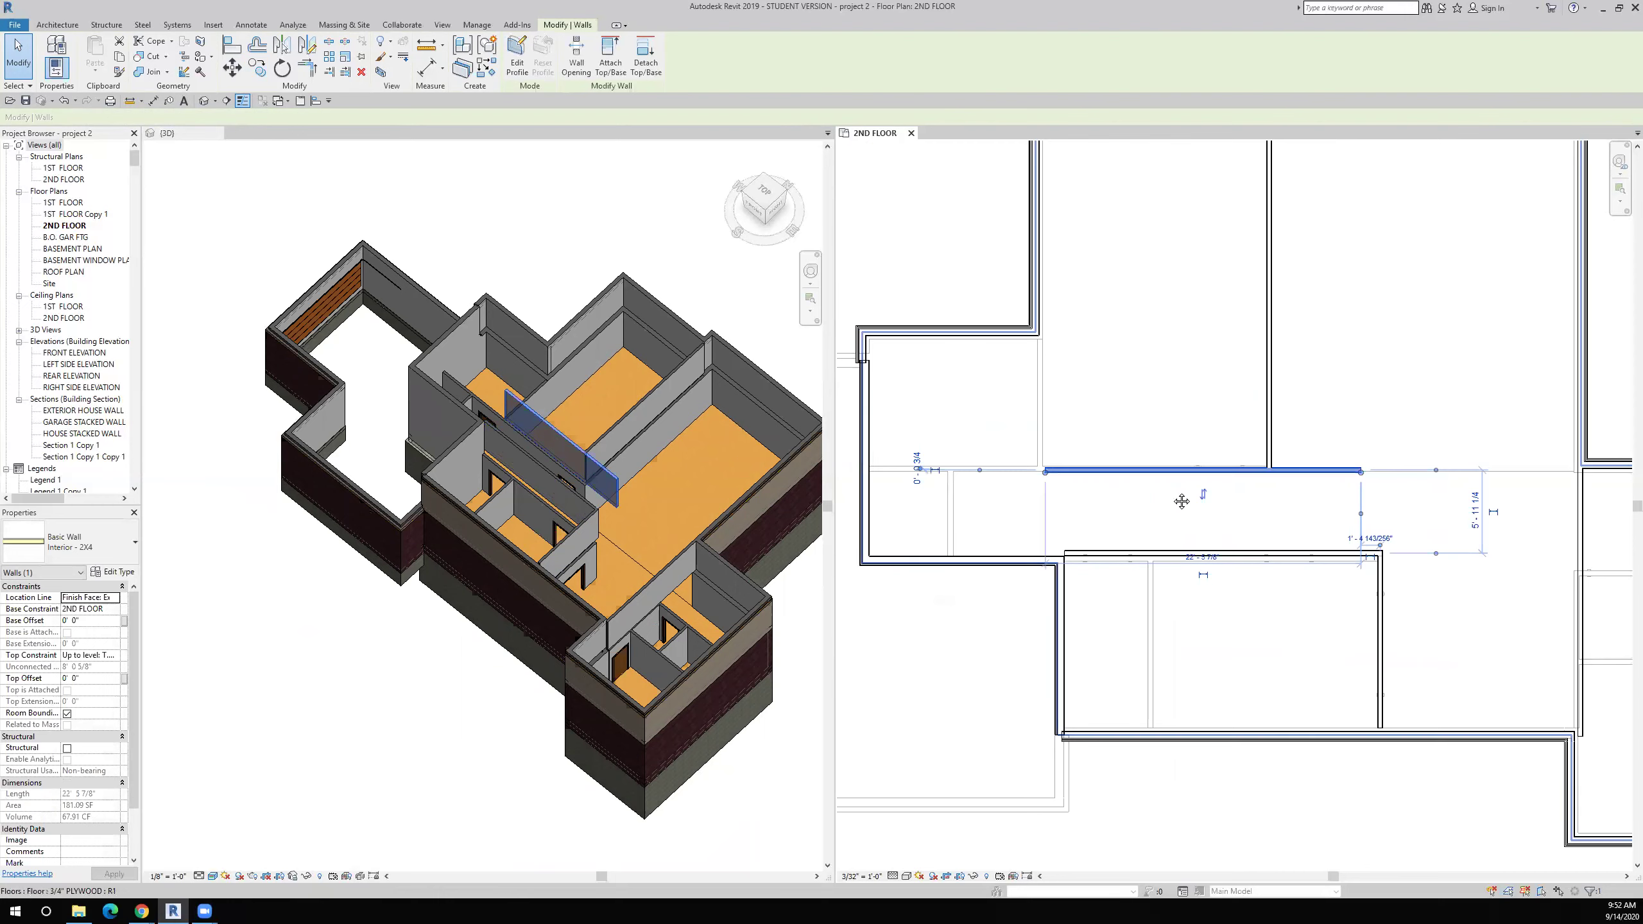
drag(1172, 473, 998, 467)
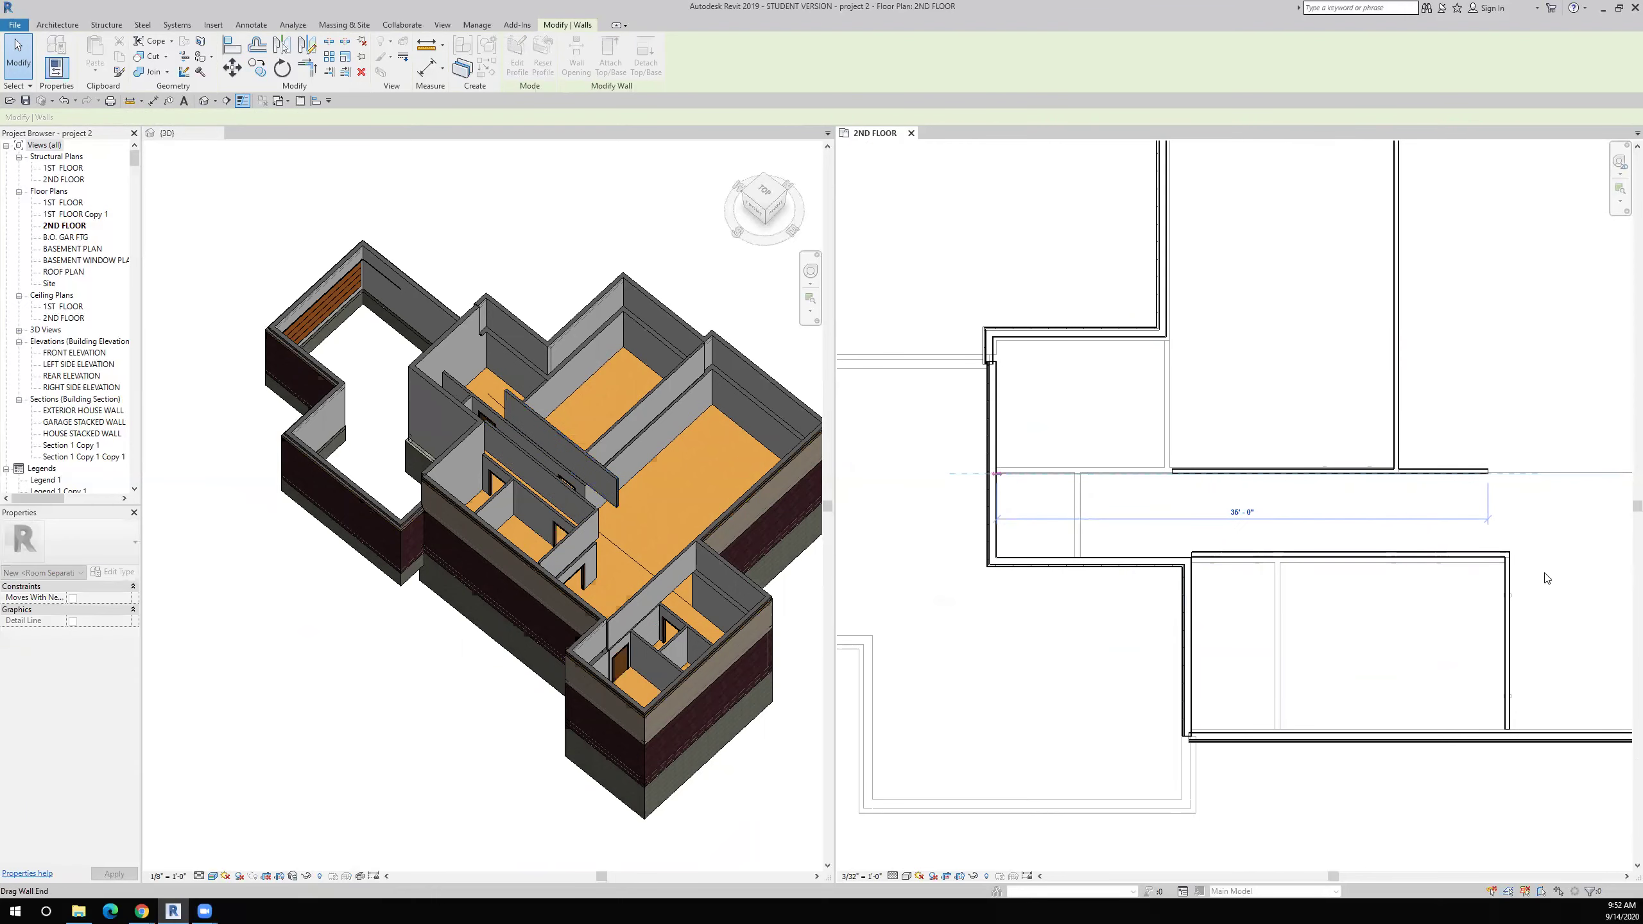
drag(1485, 472, 1397, 467)
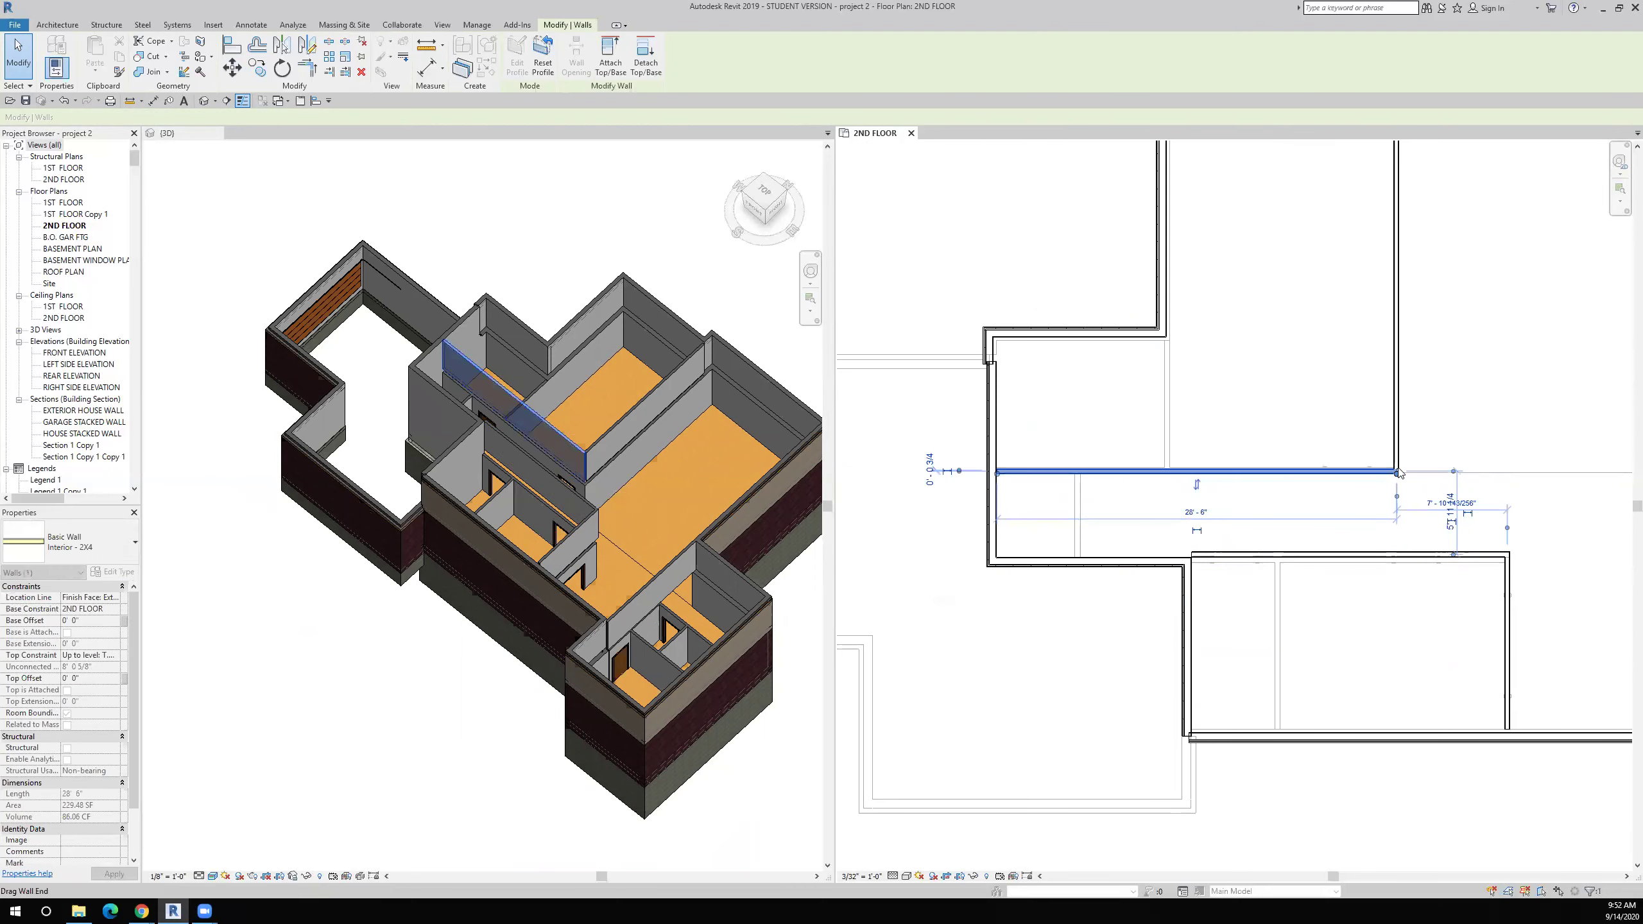
Step: Check the hand-sketched second-floor layout and shorten the north hallway wall from its west end to about 18'-6"
scroll(1223, 543, down, 2)
scroll(1250, 590, down, 4)
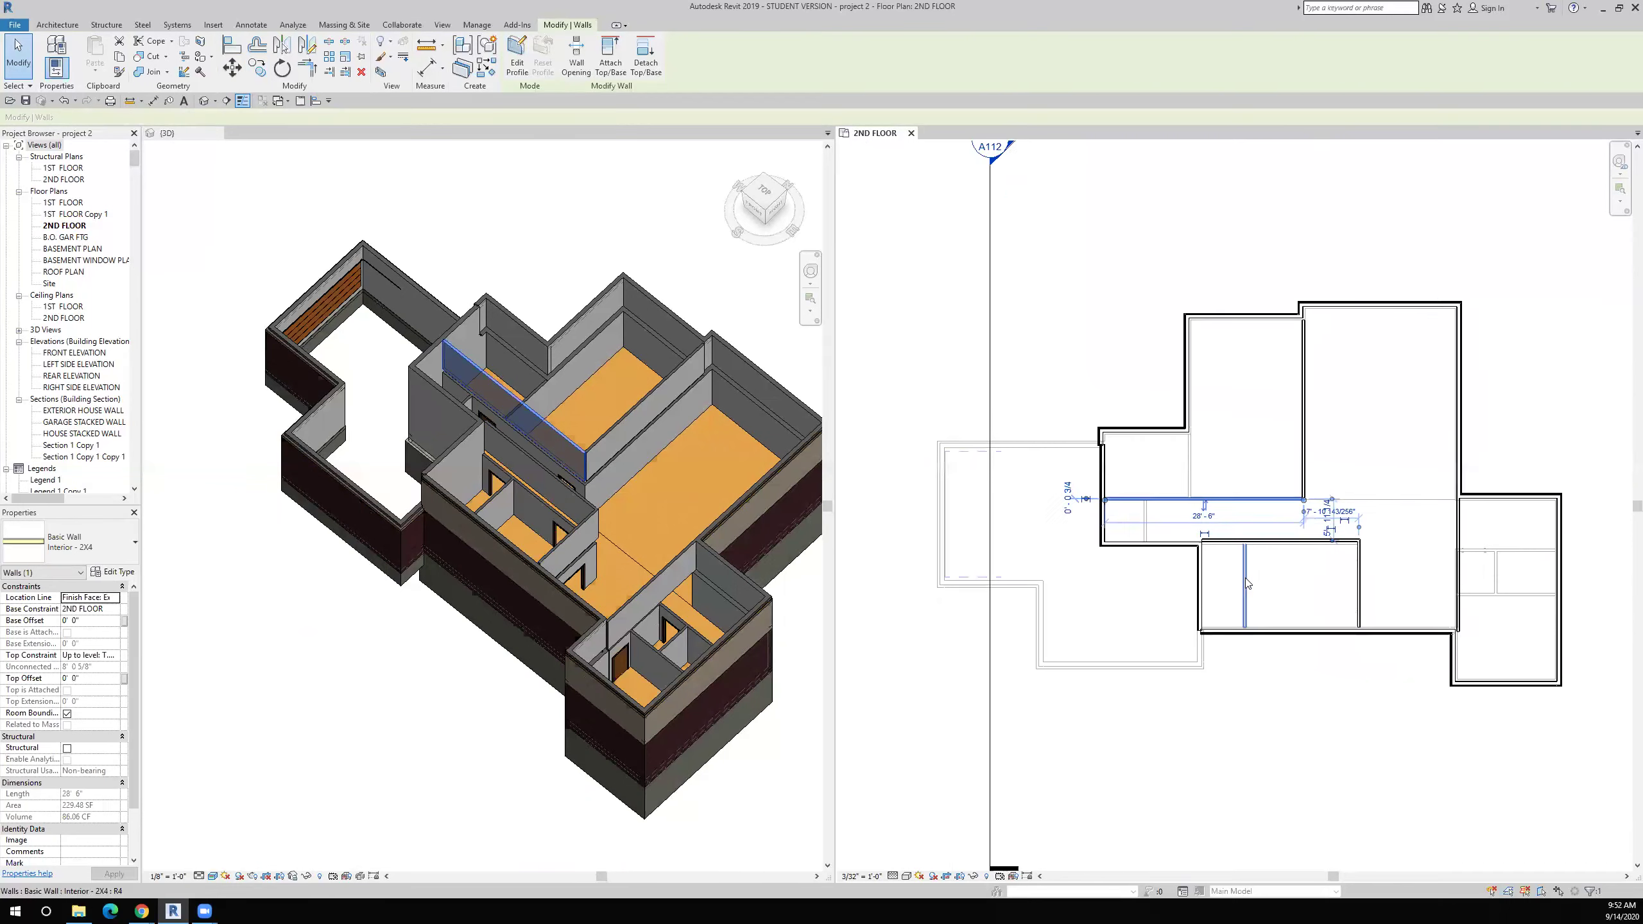
middle_drag(1276, 414, 1243, 485)
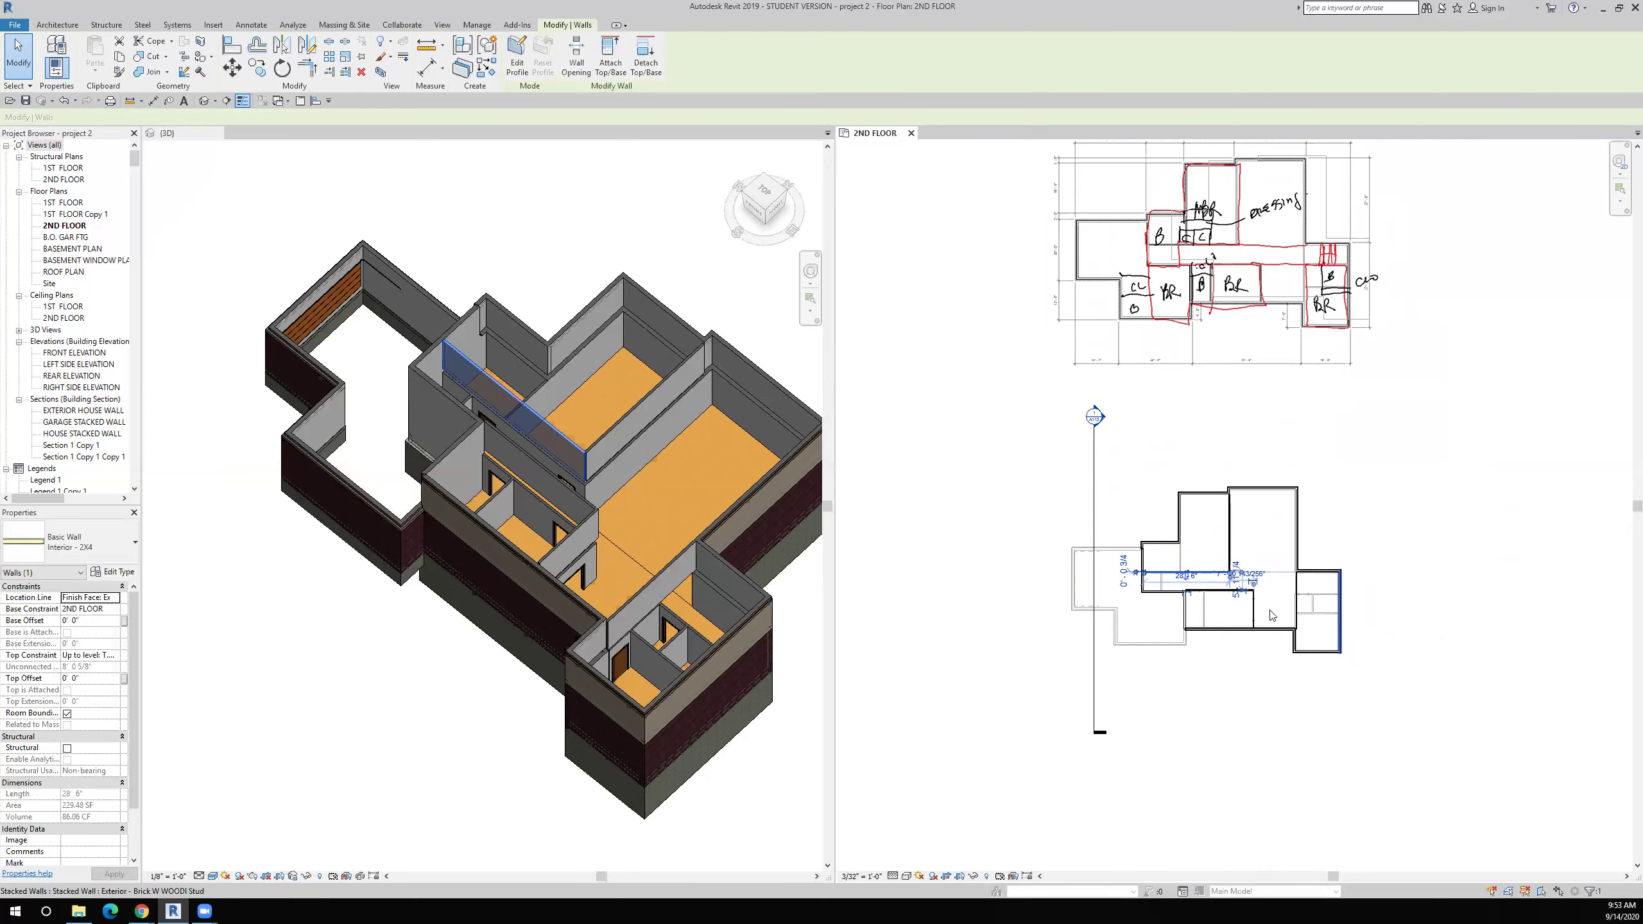
scroll(1186, 560, up, 5)
scroll(1186, 559, up, 1)
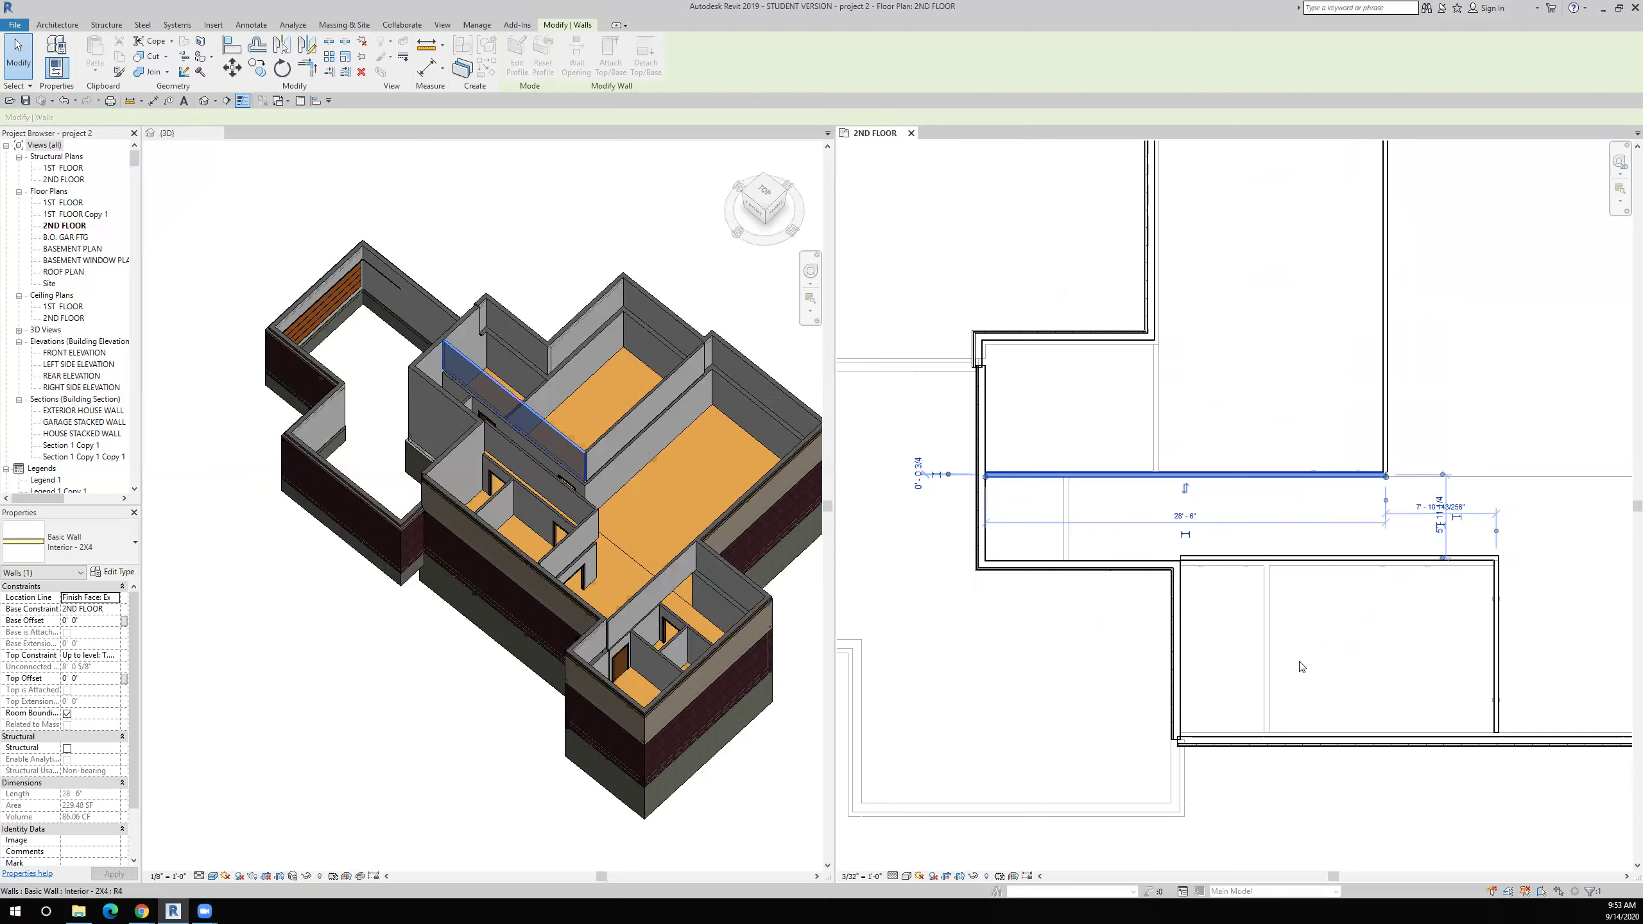
drag(986, 477, 1125, 477)
middle_drag(1153, 519, 1079, 467)
Step: Create a similar wall from the north hallway wall's west end, running about 5'-10" south toward the exterior wall
scroll(1079, 467, down, 6)
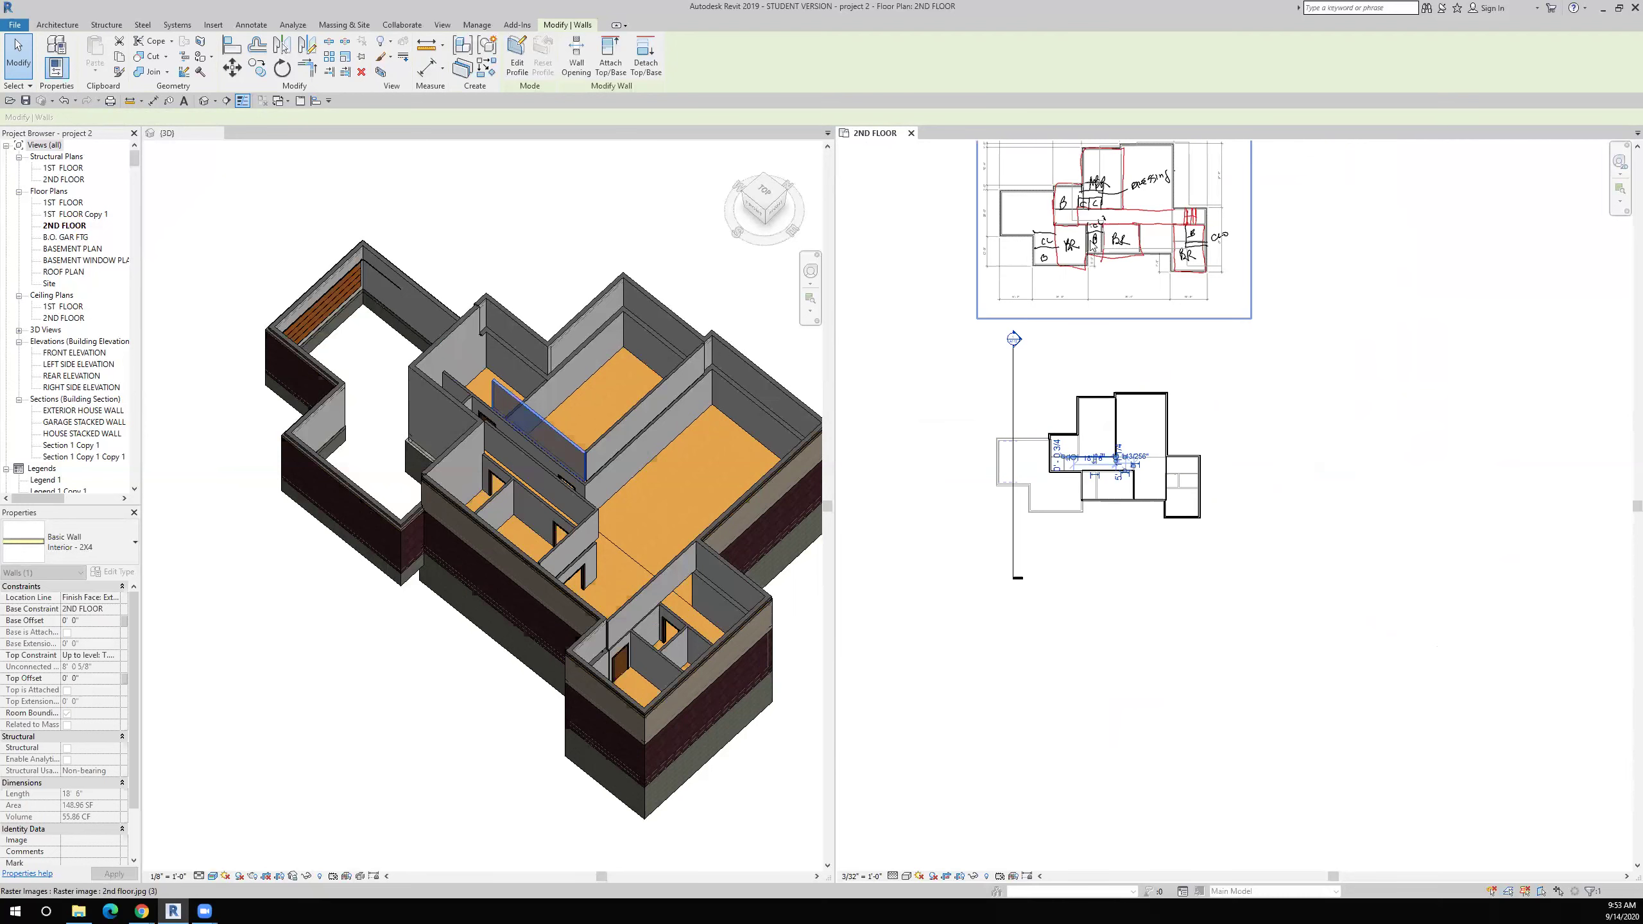
scroll(1092, 244, up, 6)
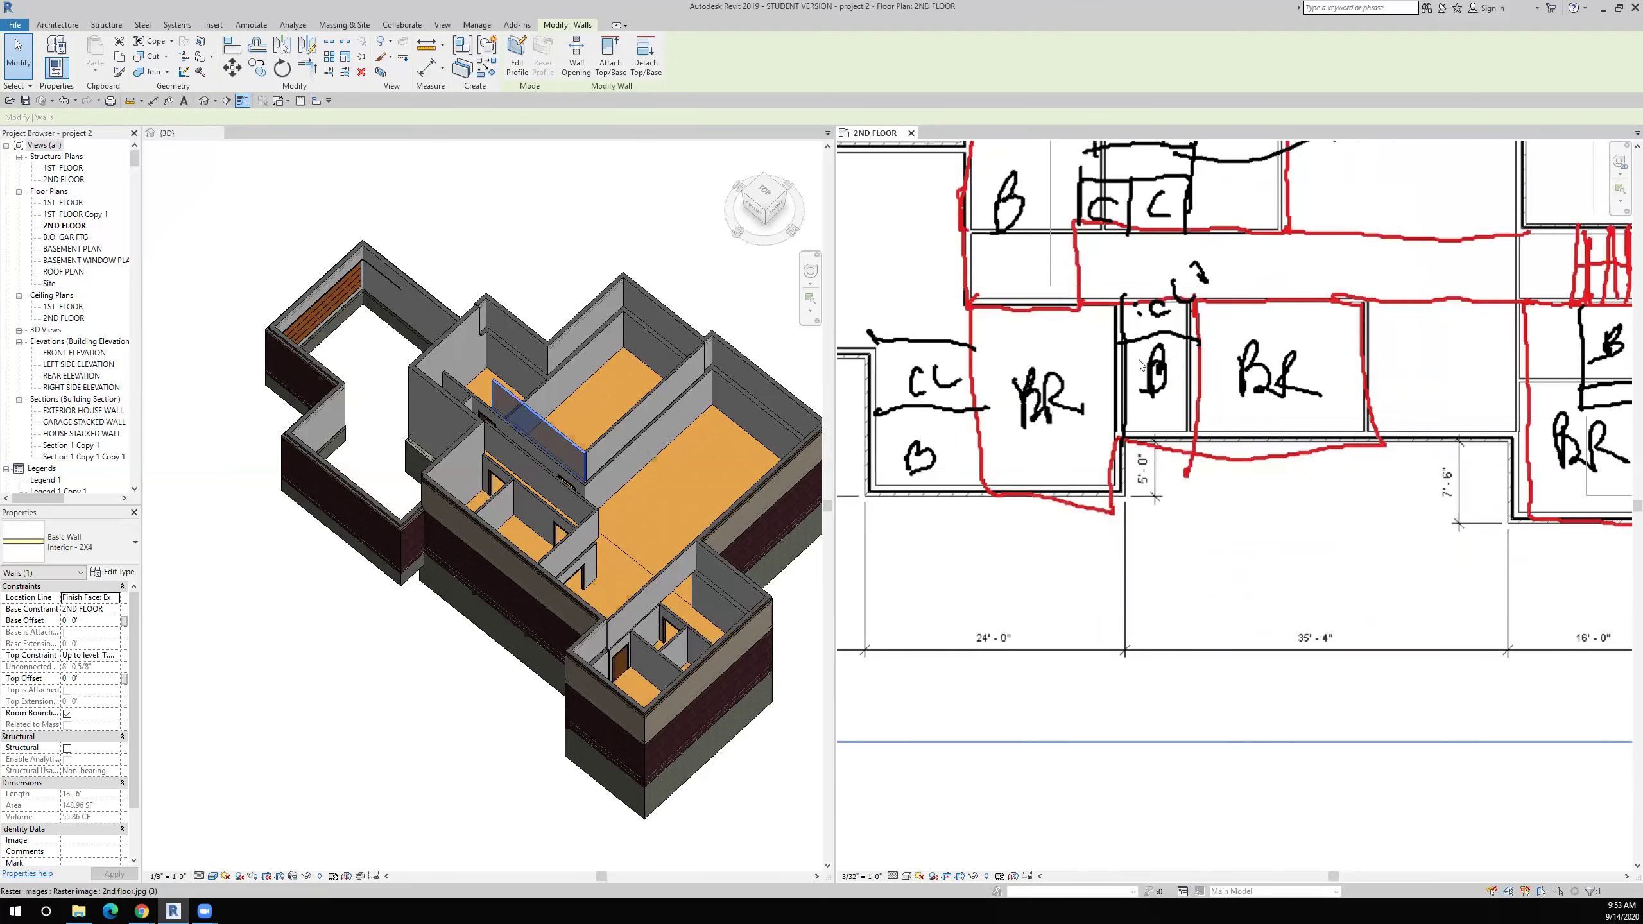
scroll(1101, 465, down, 6)
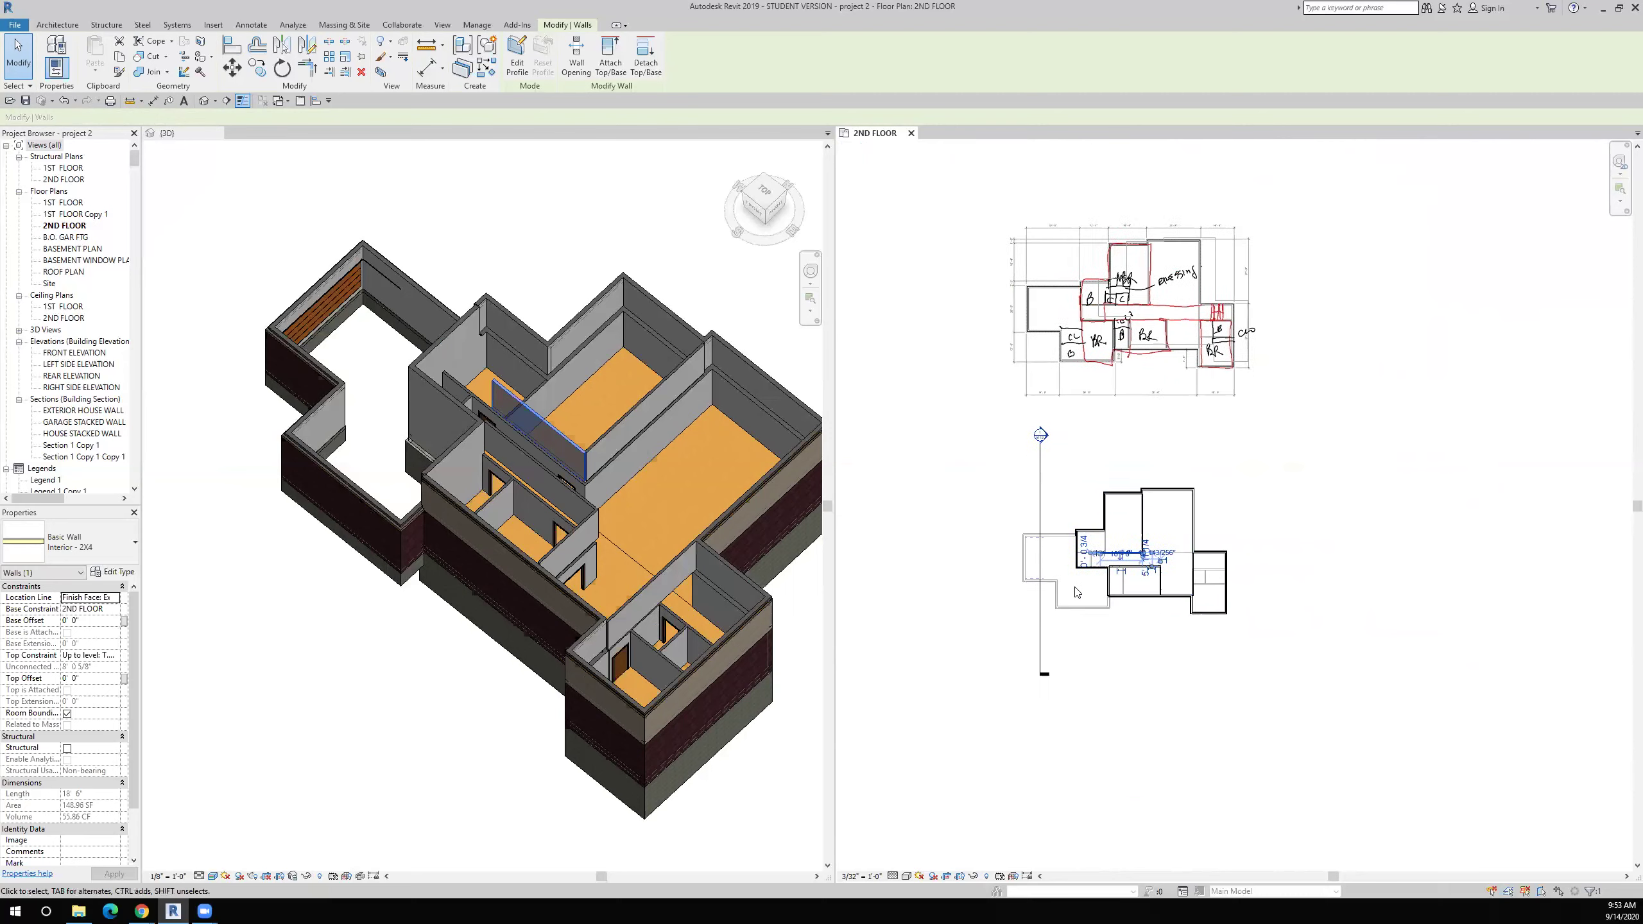
scroll(1171, 671, up, 2)
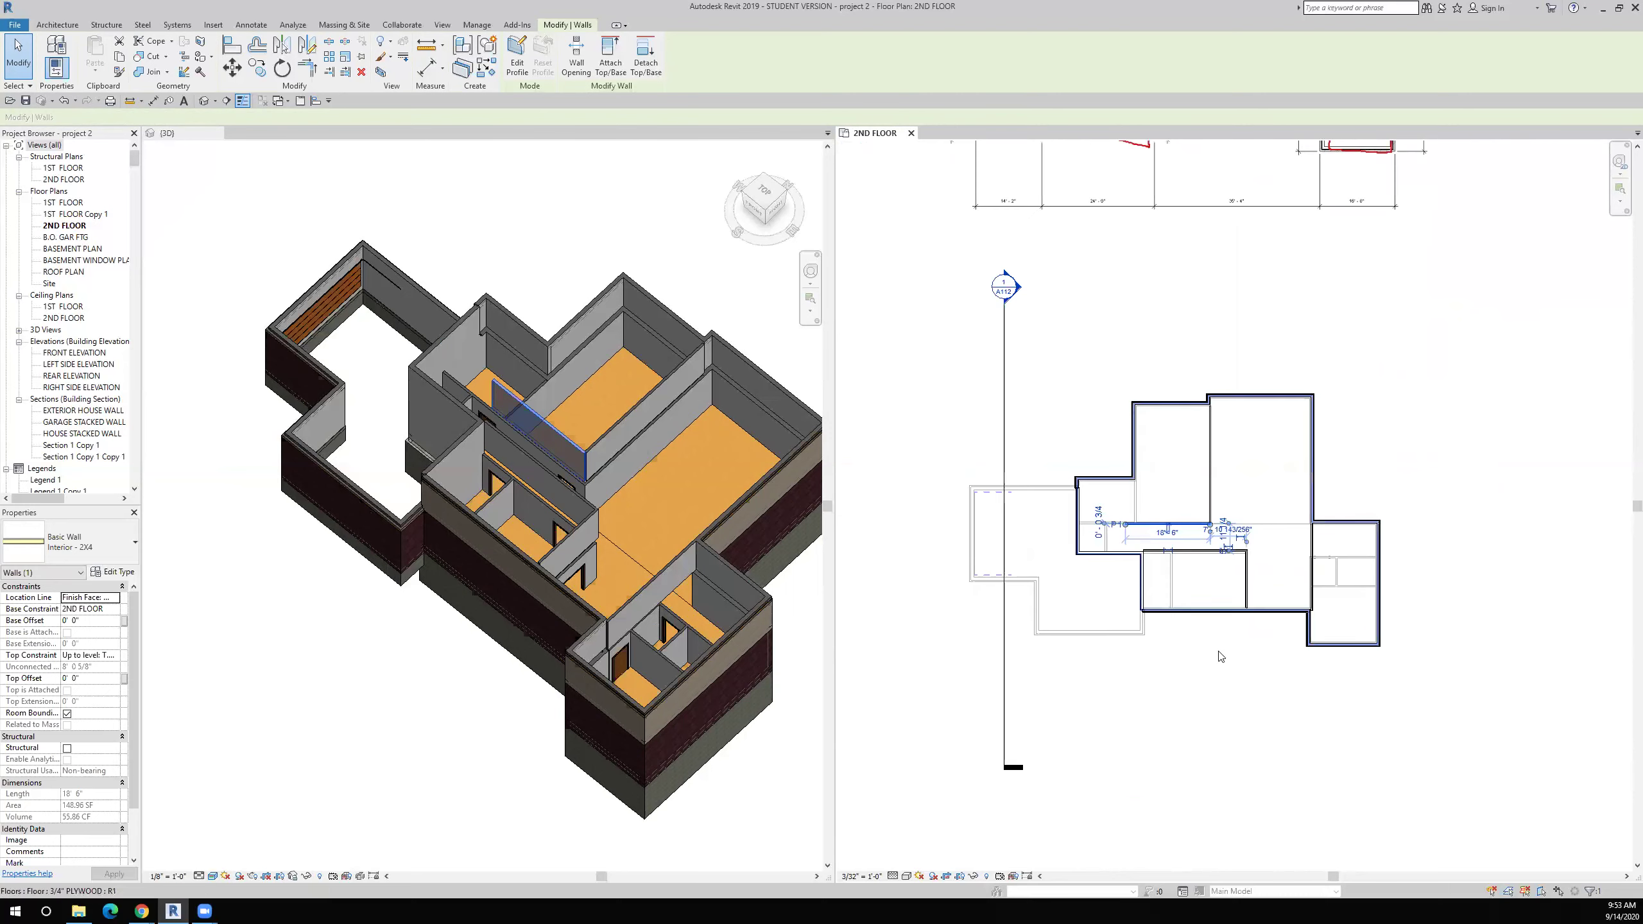
scroll(1141, 550, up, 3)
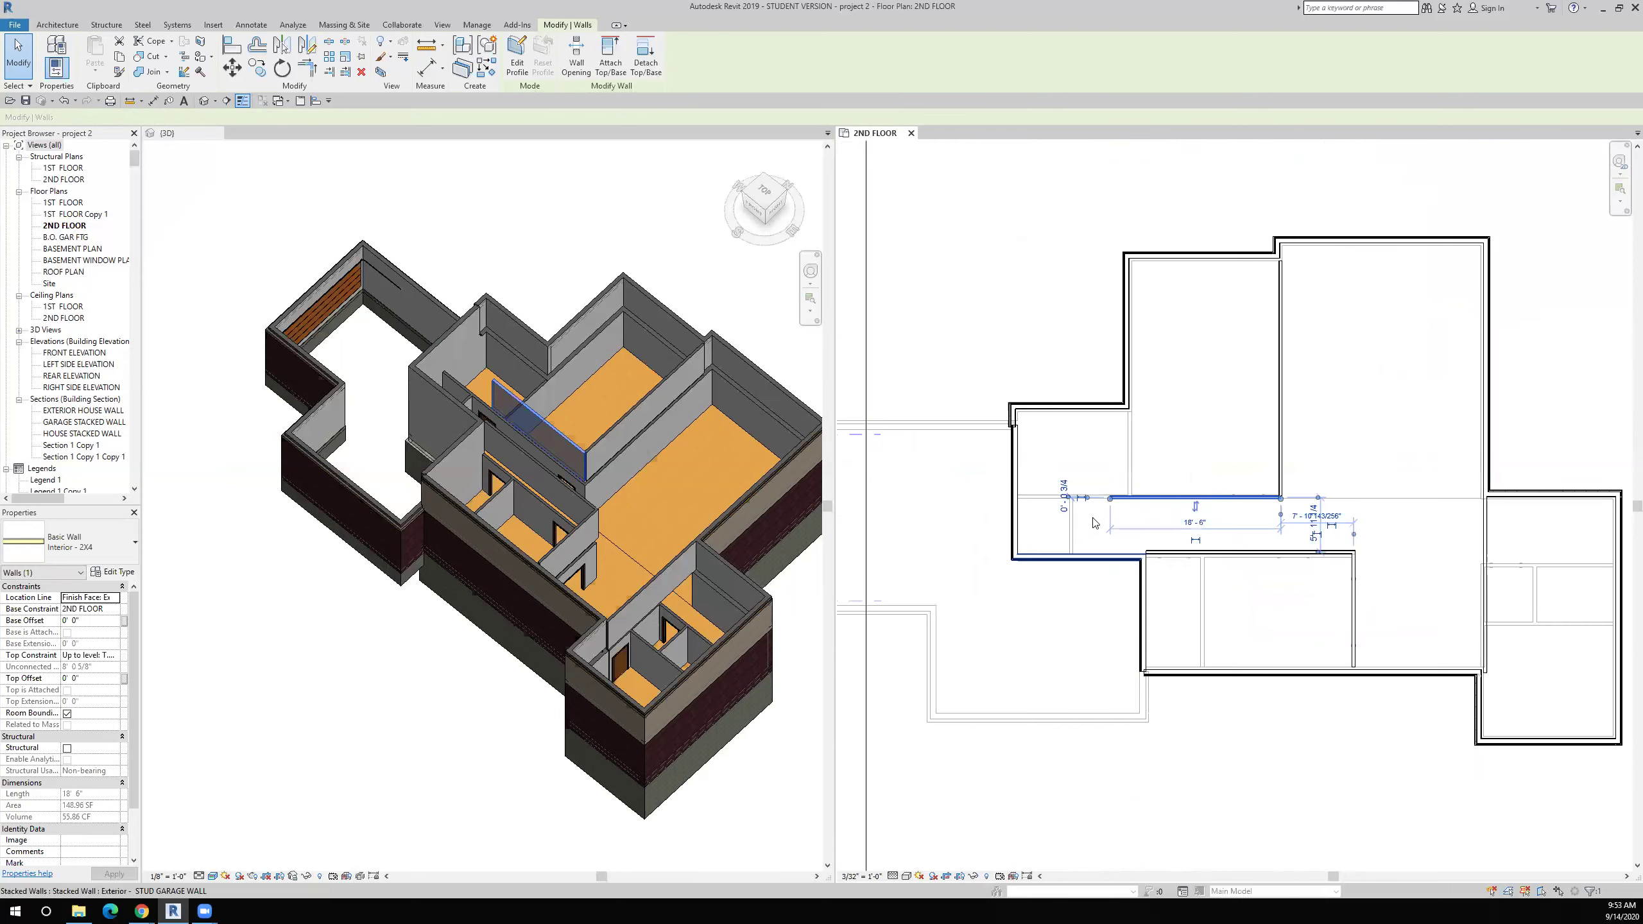
right_click(1162, 500)
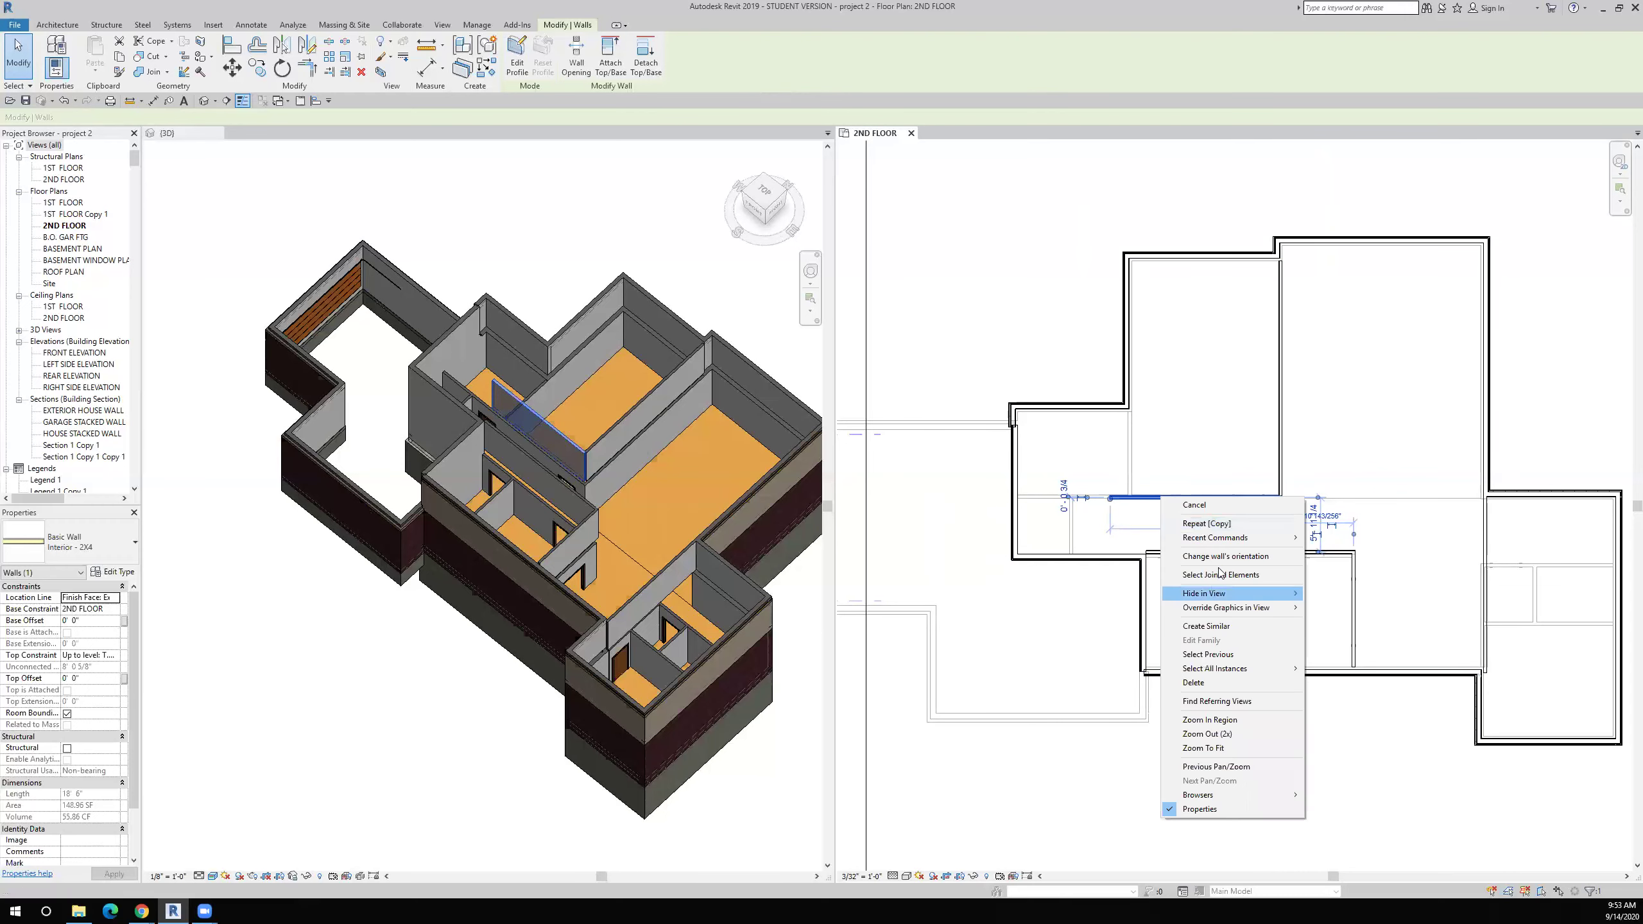
click(1190, 626)
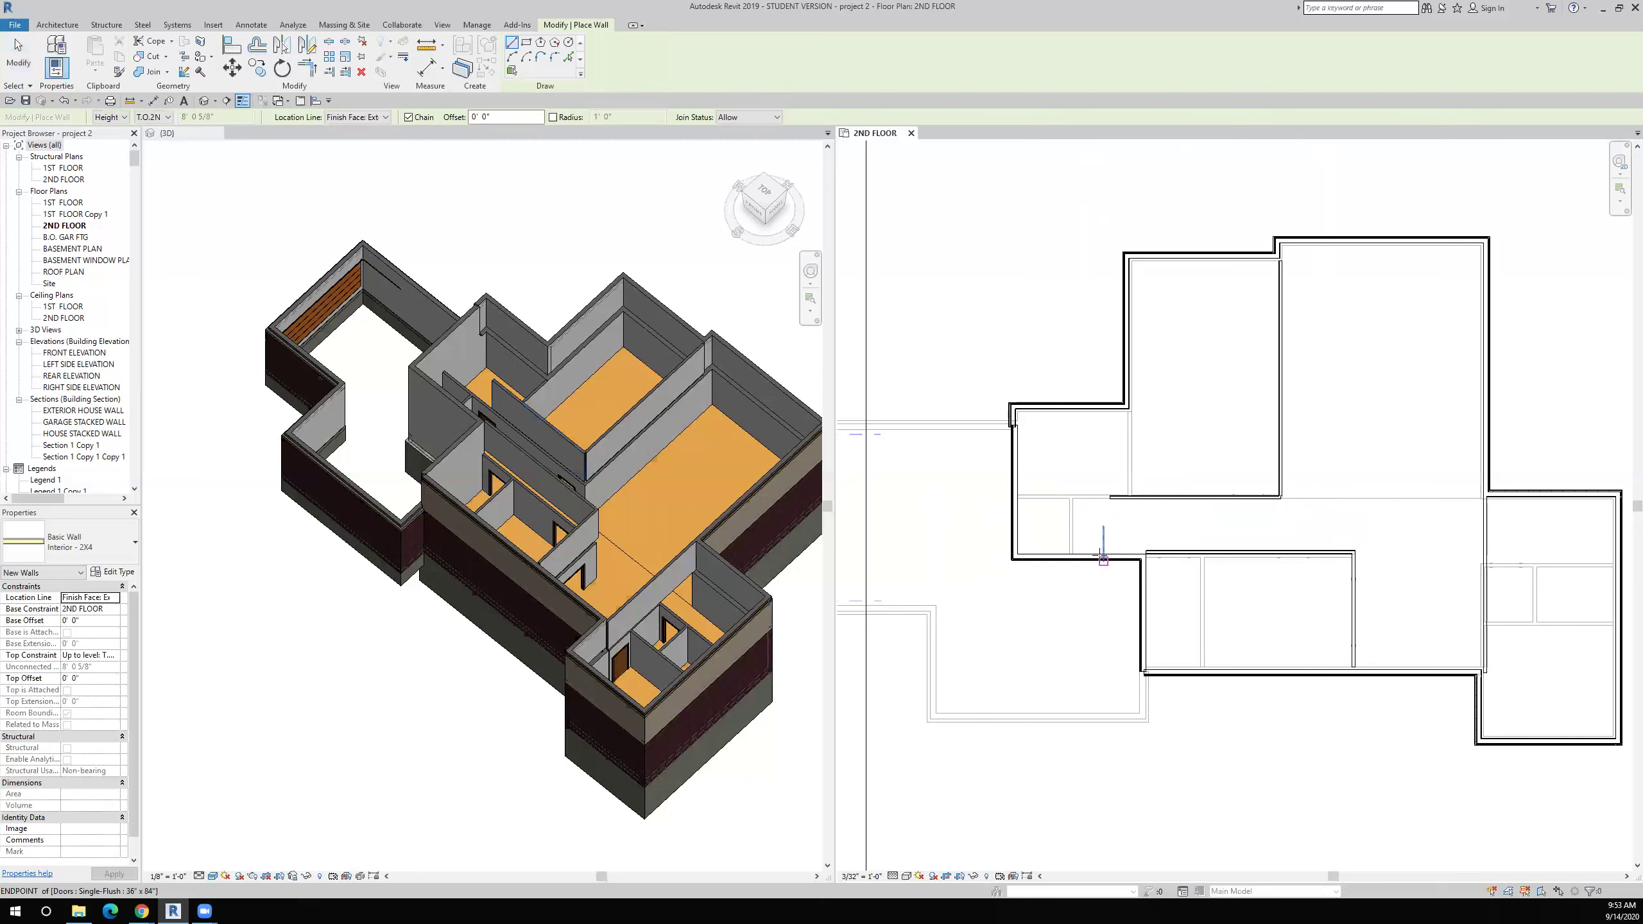
click(1110, 496)
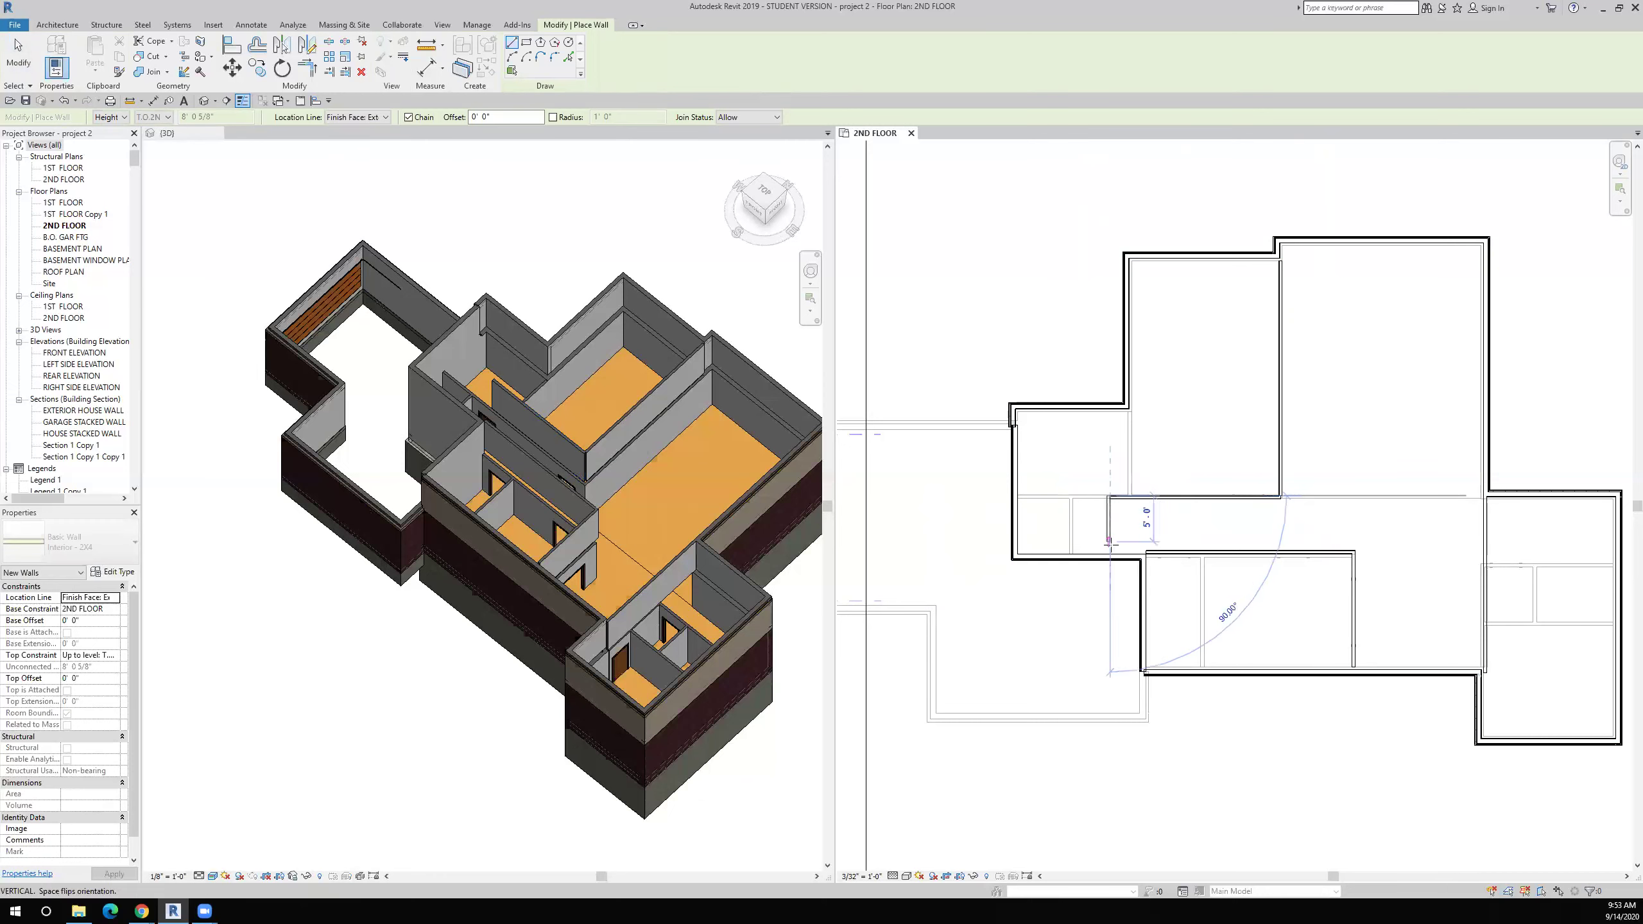
click(1110, 550)
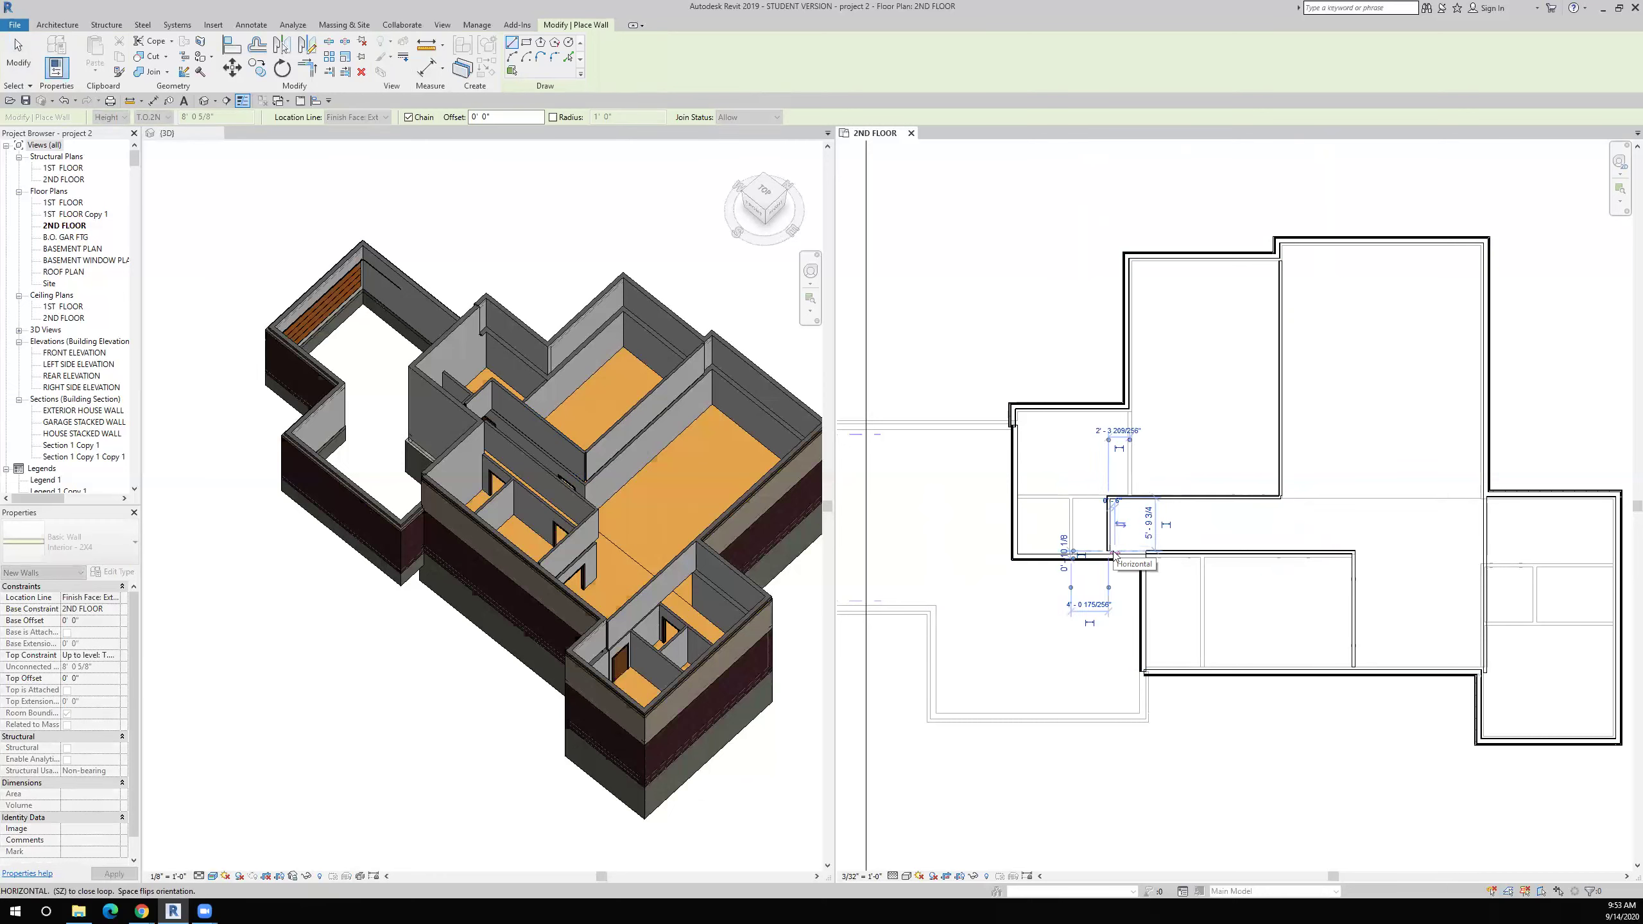
key(Escape)
key(Escape)
Step: Trim/extend the short hallway end wall and the south hallway wall to meet at a corner
scroll(1179, 612, up, 3)
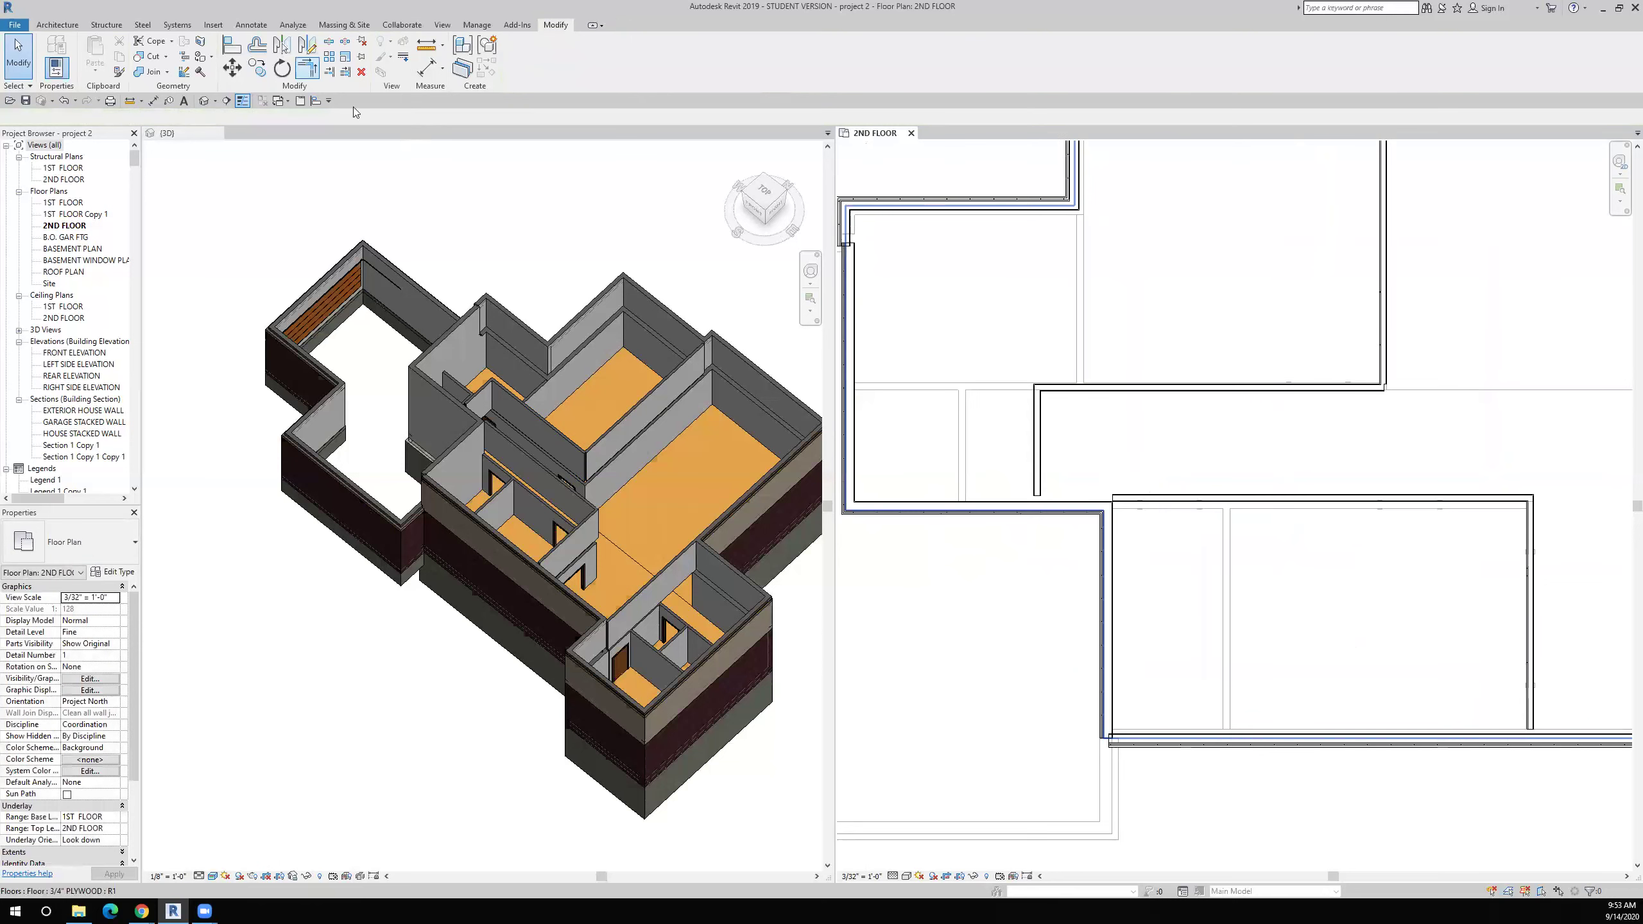
click(1040, 452)
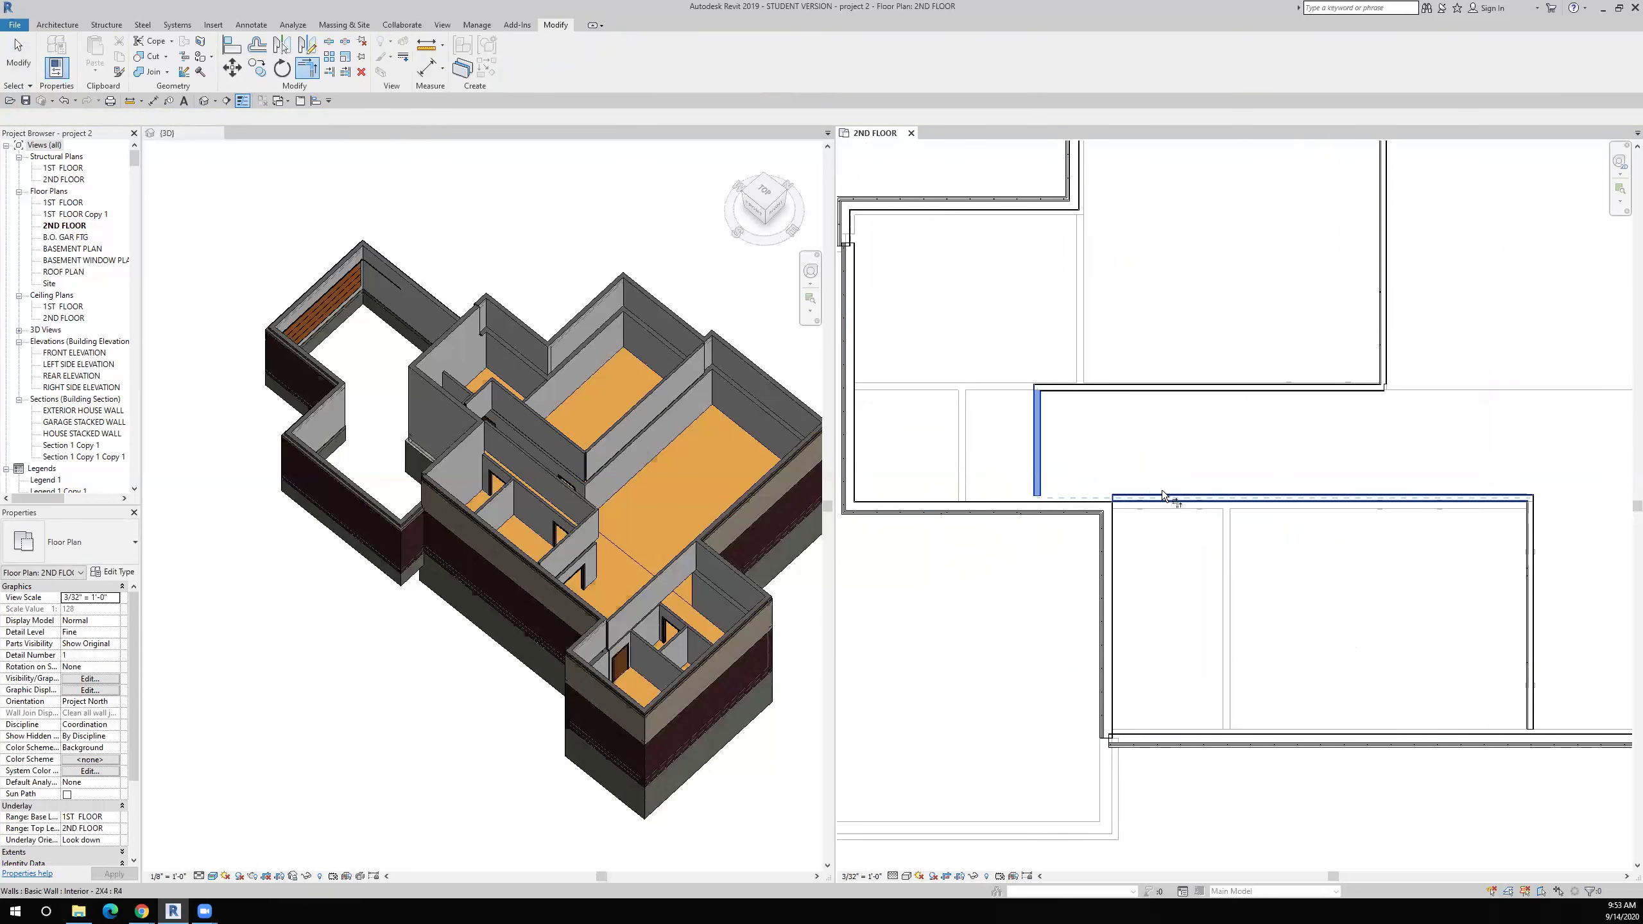
click(1162, 495)
middle_drag(1154, 495, 1145, 488)
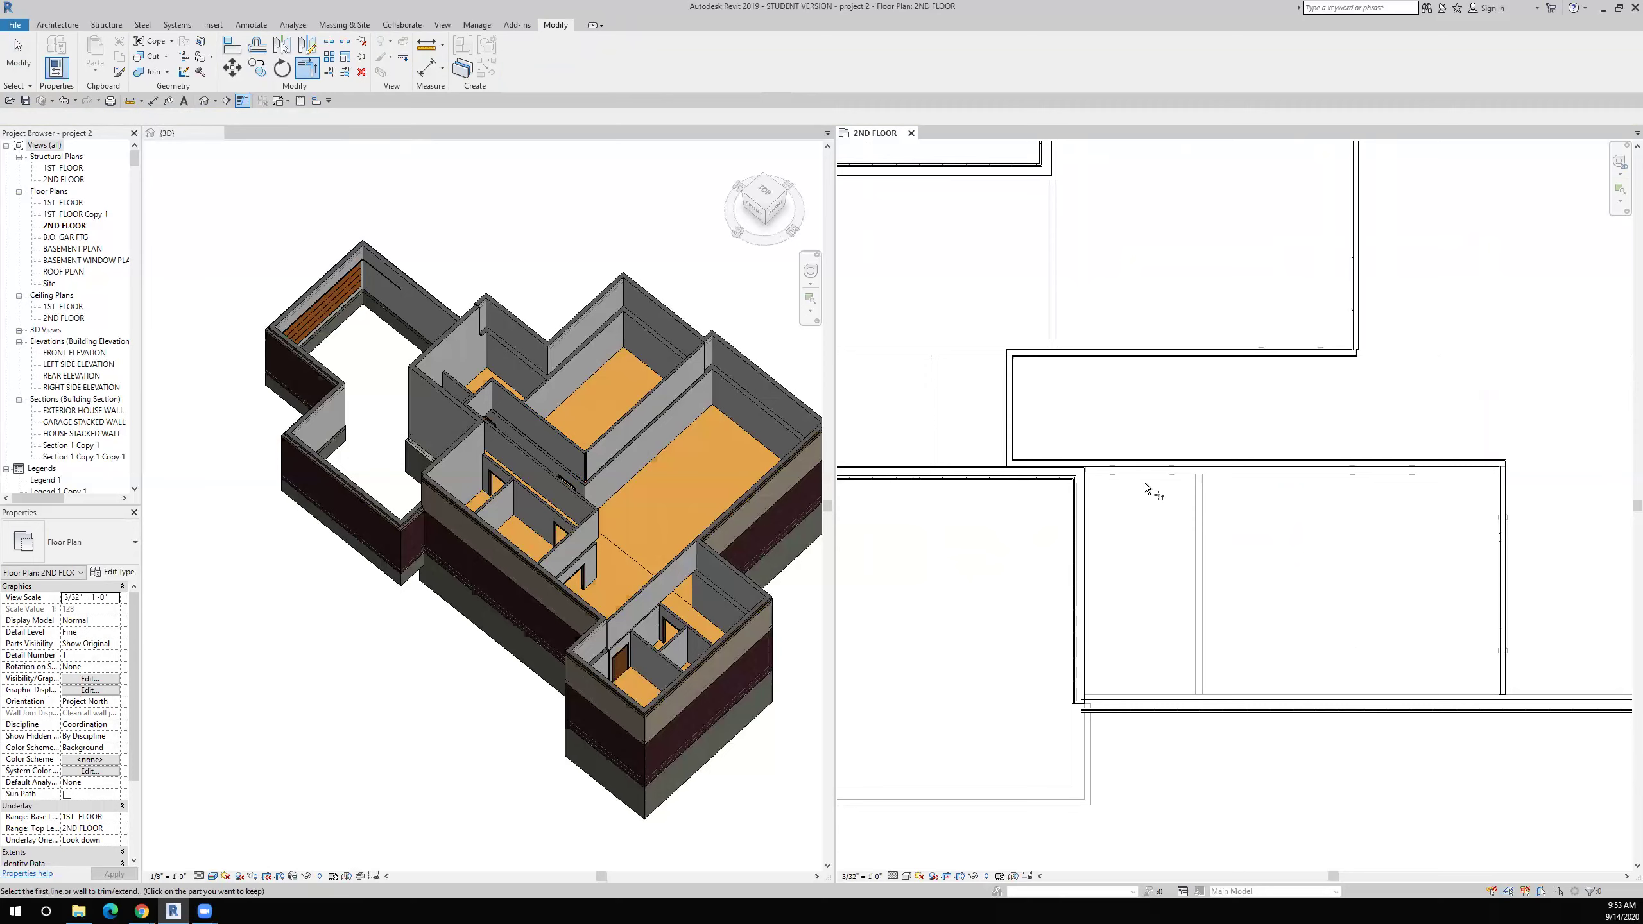
Step: Compare the drawn second-floor hallway walls with the hand-sketched layout, checking the hallway's west end beside the bathroom and bedrooms
scroll(1147, 483, down, 3)
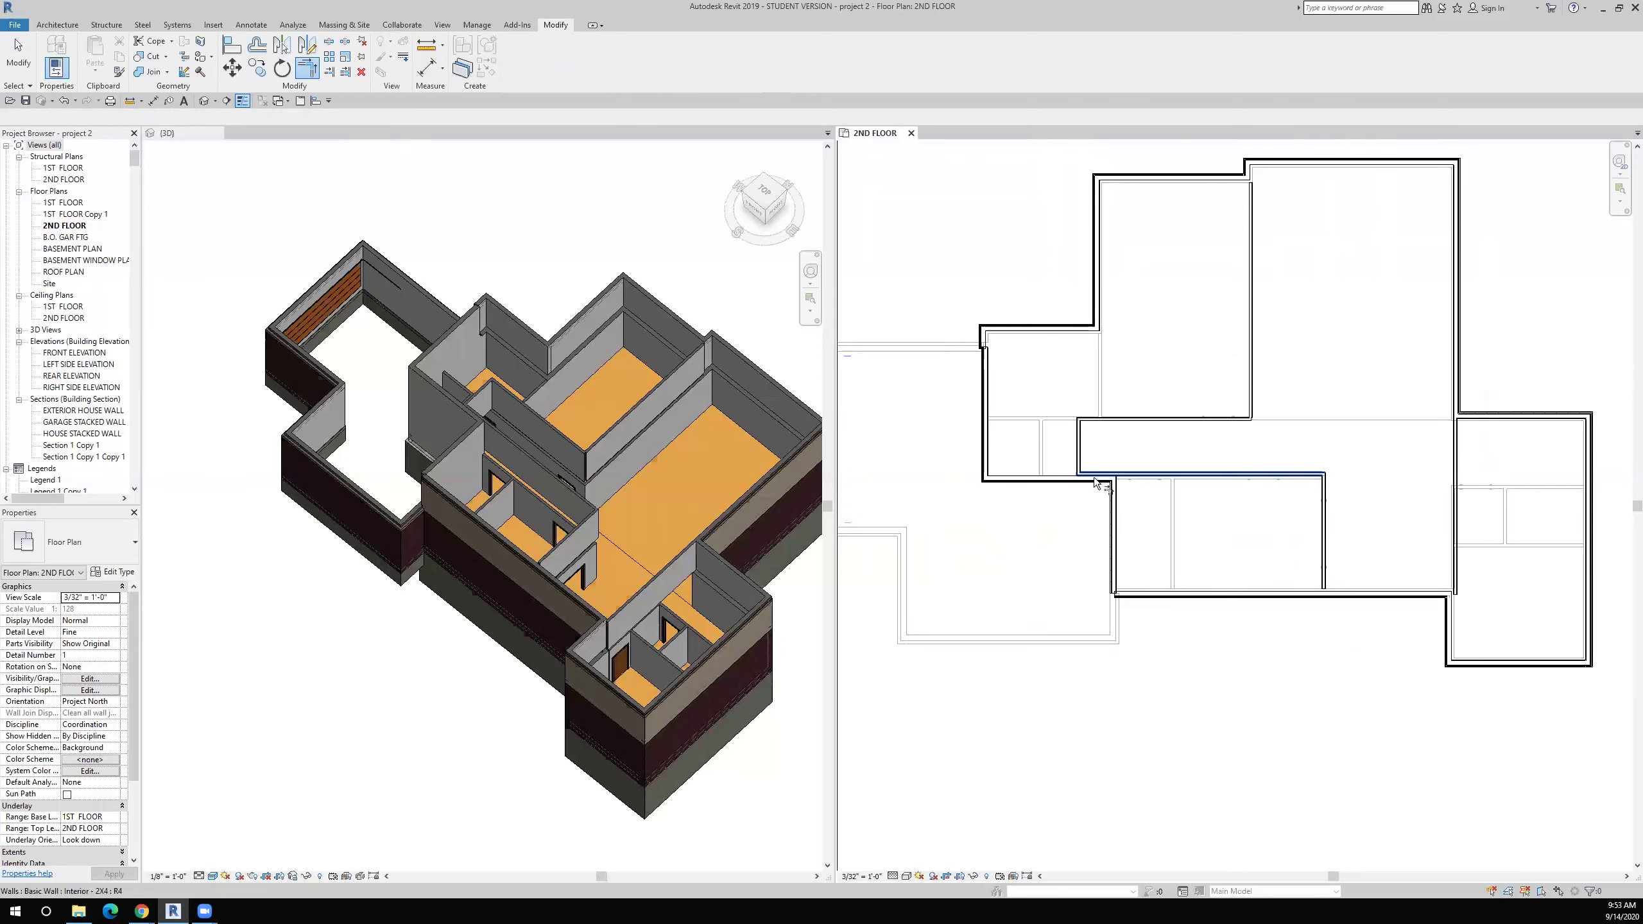
scroll(1094, 477, down, 3)
scroll(1142, 428, down, 2)
scroll(1143, 318, up, 6)
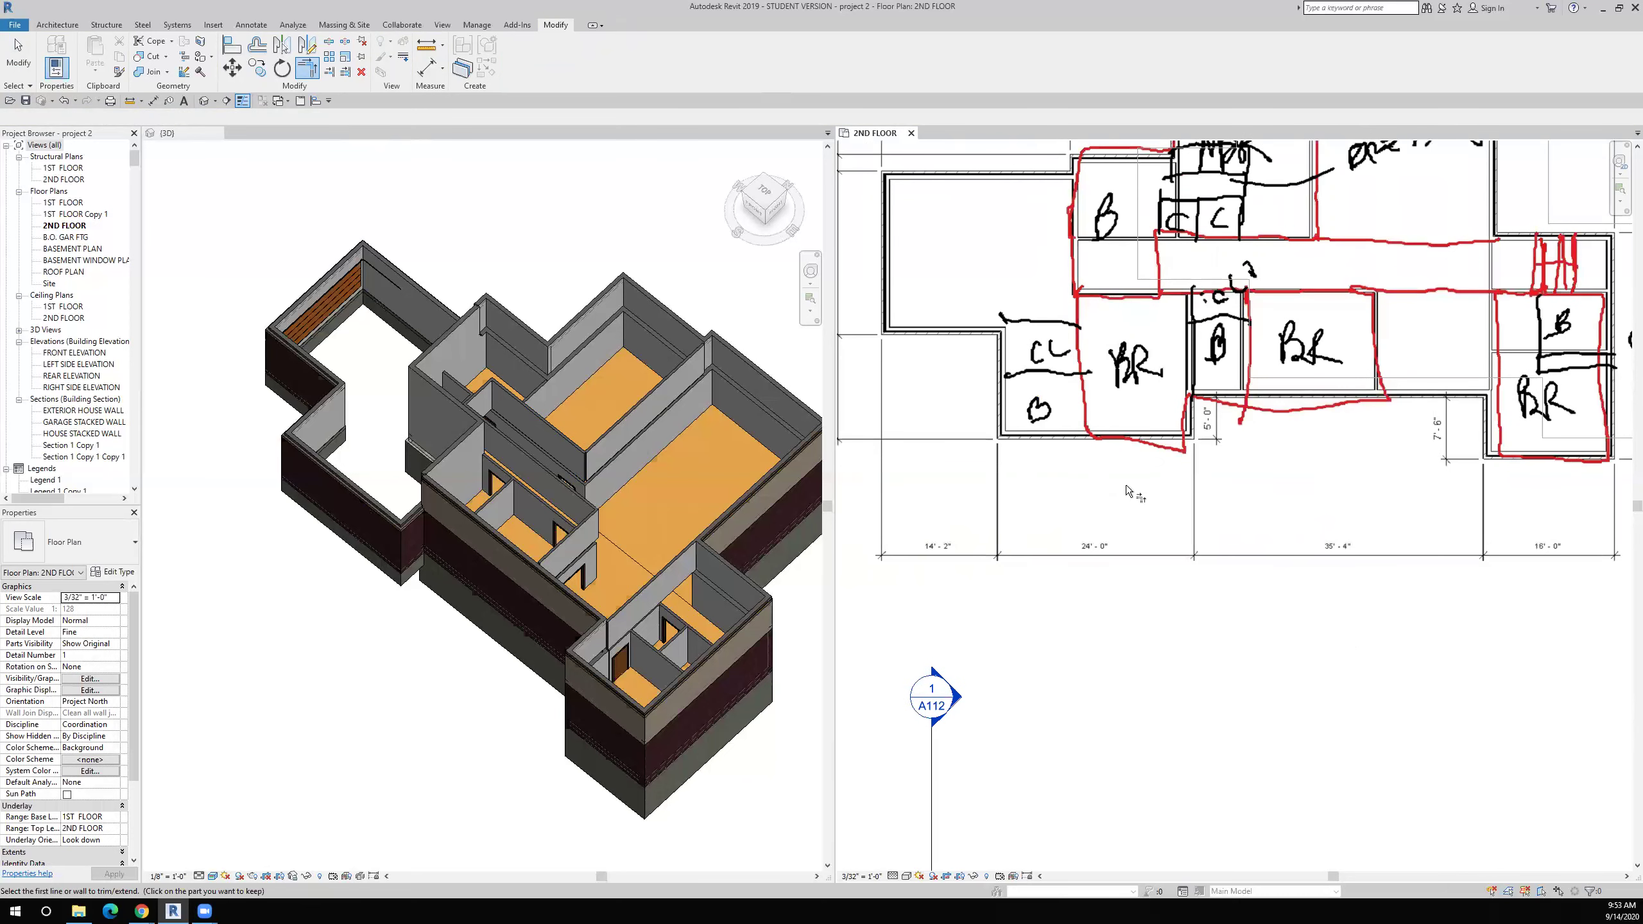
scroll(1107, 602, down, 3)
middle_drag(1107, 607, 1092, 498)
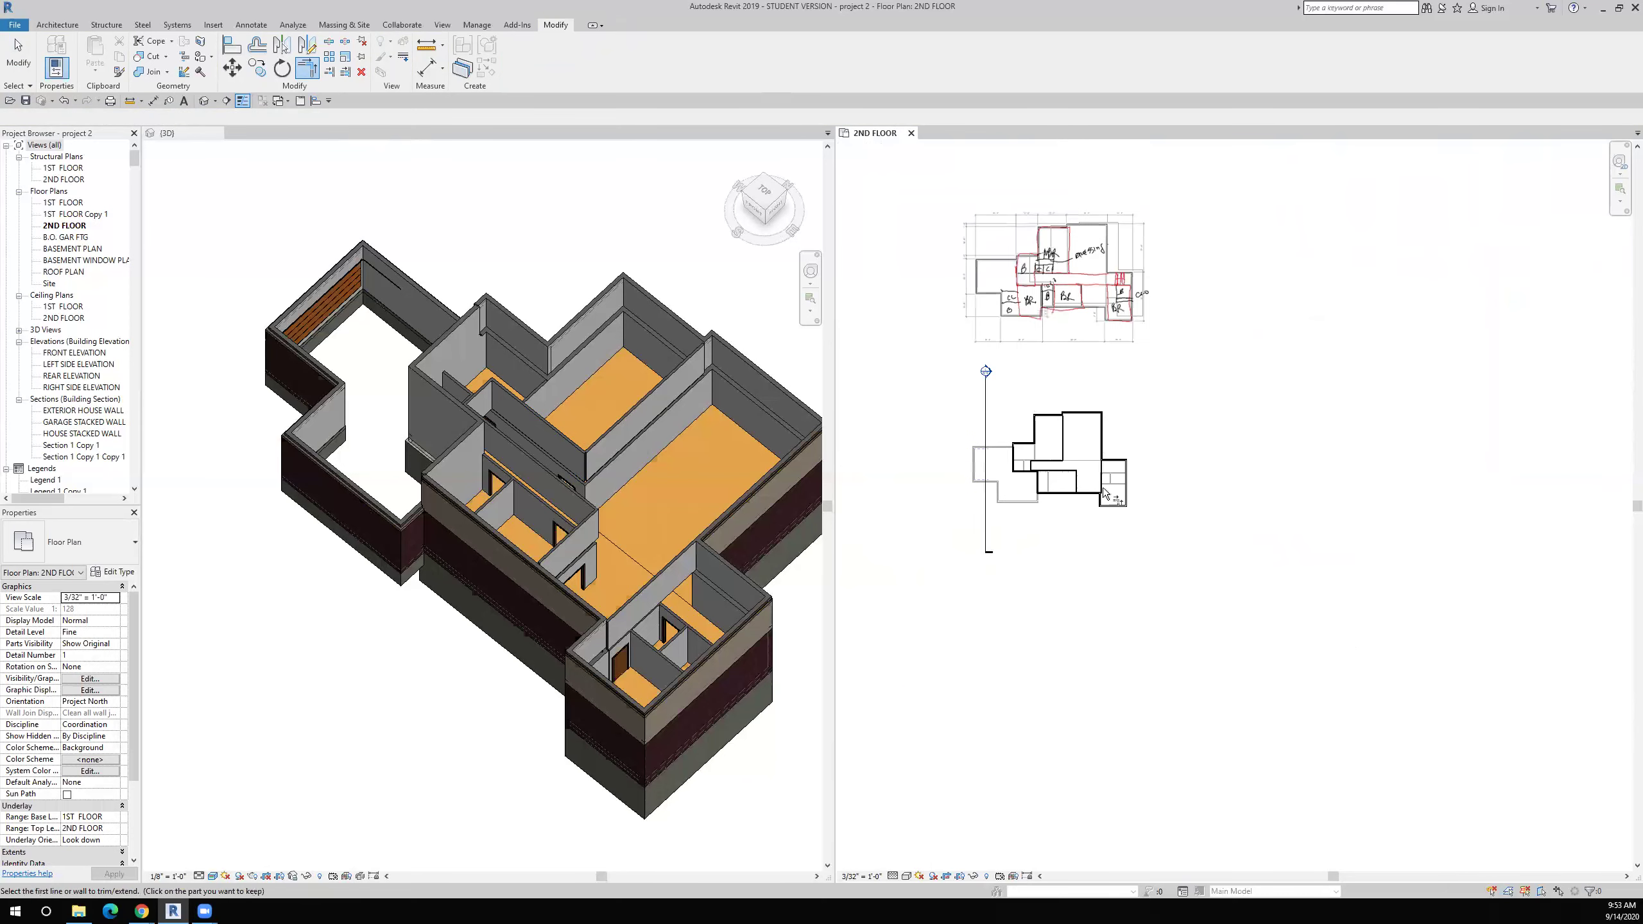
scroll(1081, 449, up, 2)
scroll(1081, 446, up, 5)
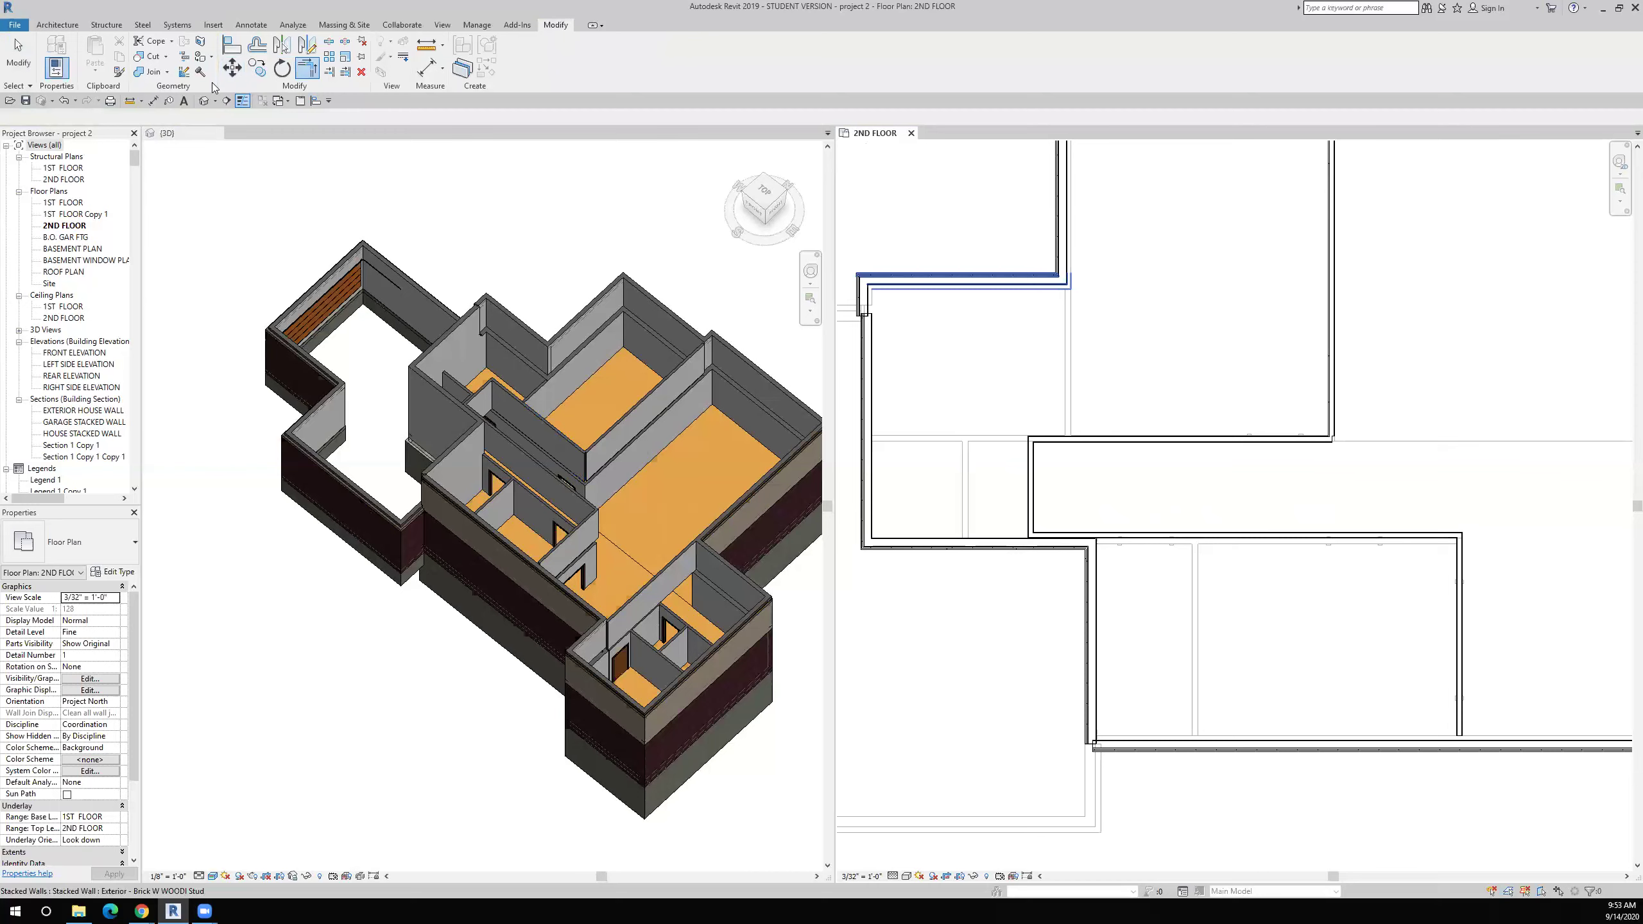
Step: Place an aligned dimension from the east face of the short hallway end wall to the outer face of the exterior wall southeast of it
click(153, 101)
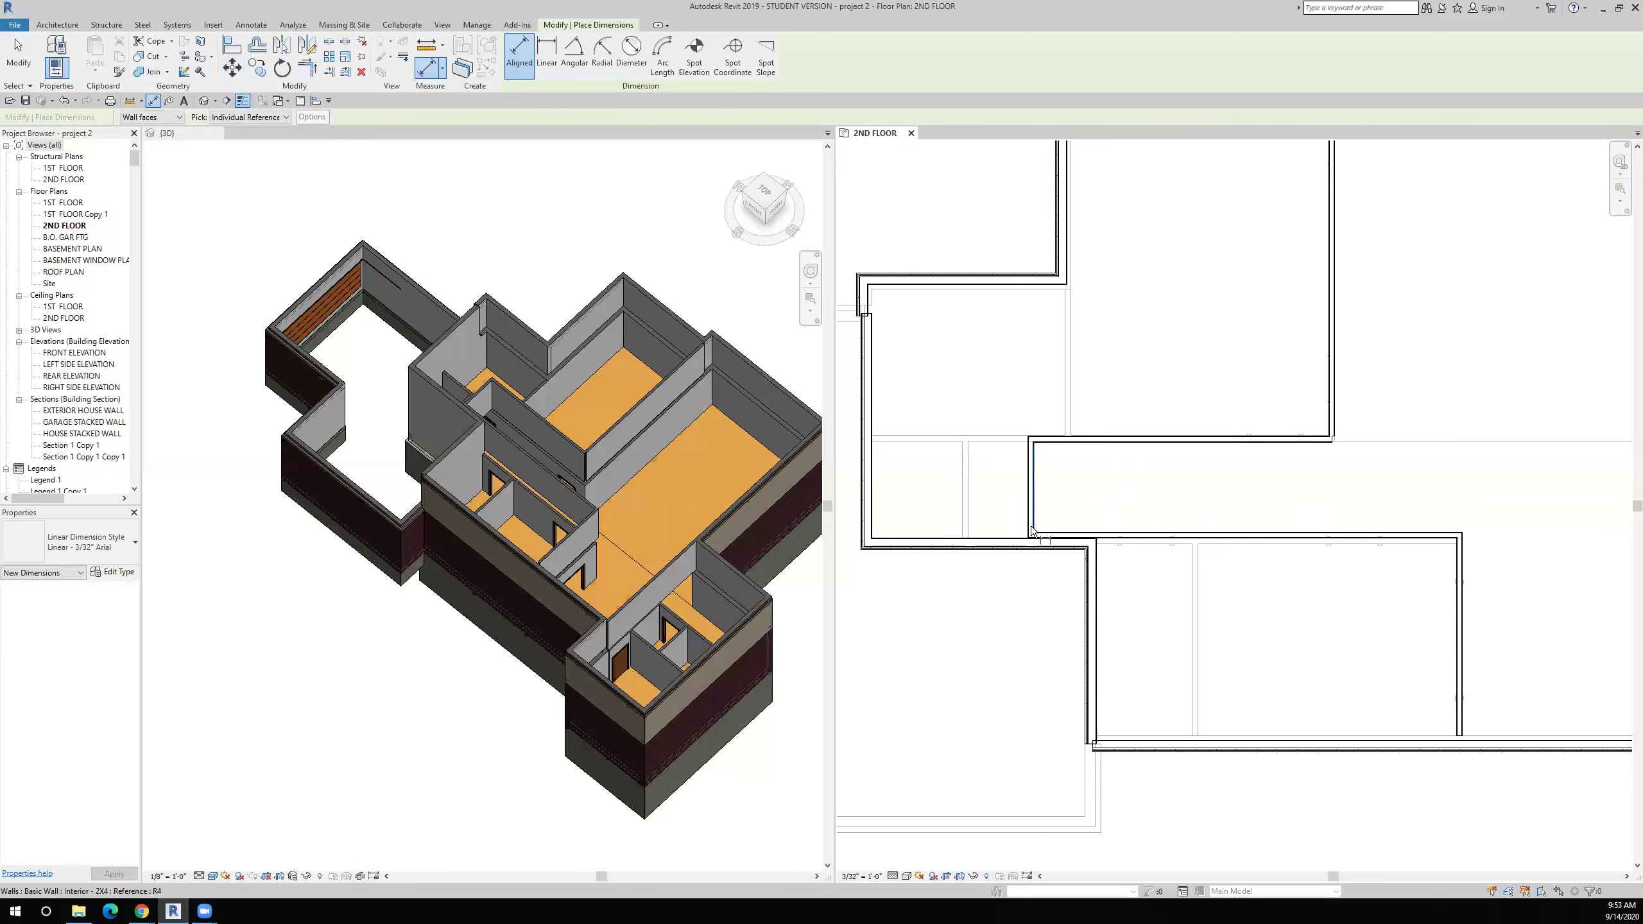
click(1035, 505)
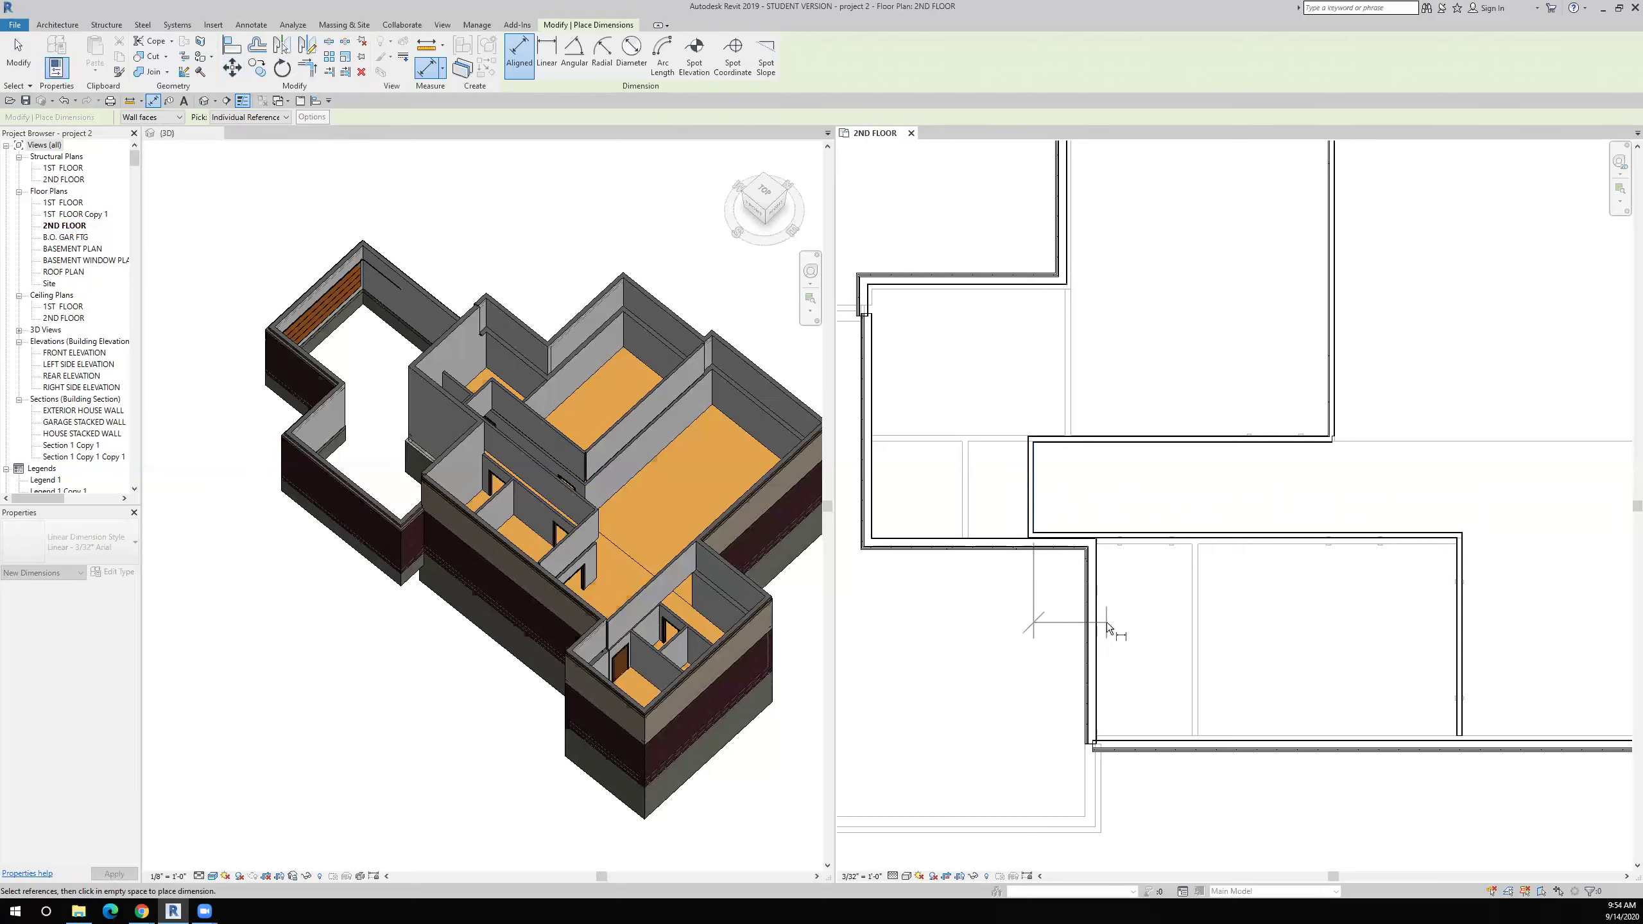
click(1085, 629)
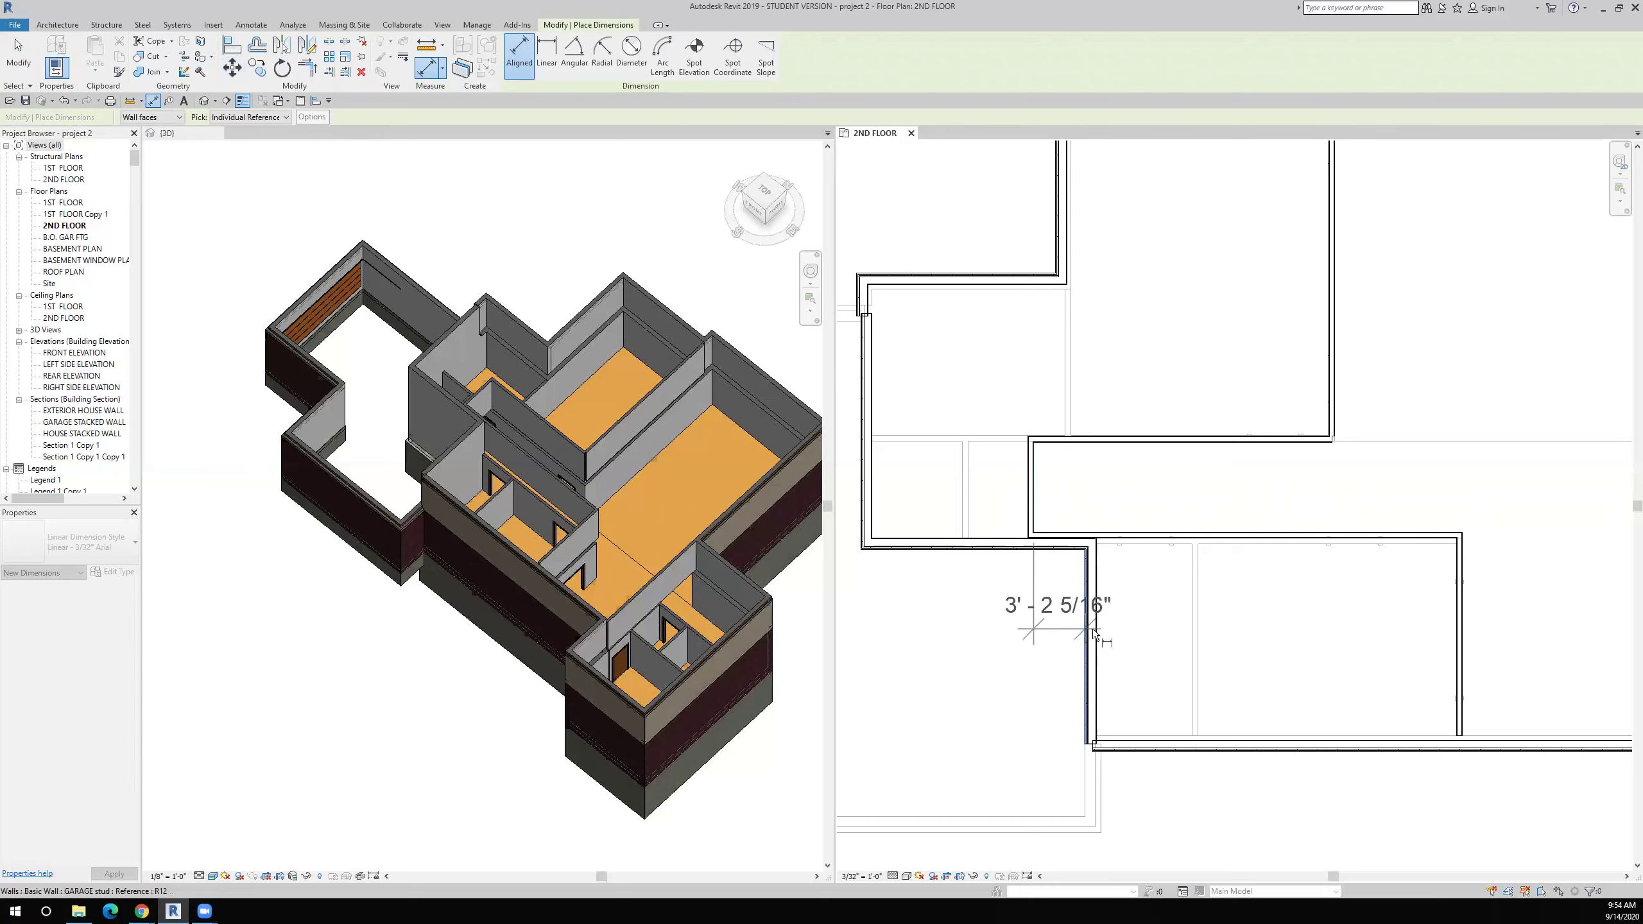
click(1131, 629)
key(Escape)
key(Escape)
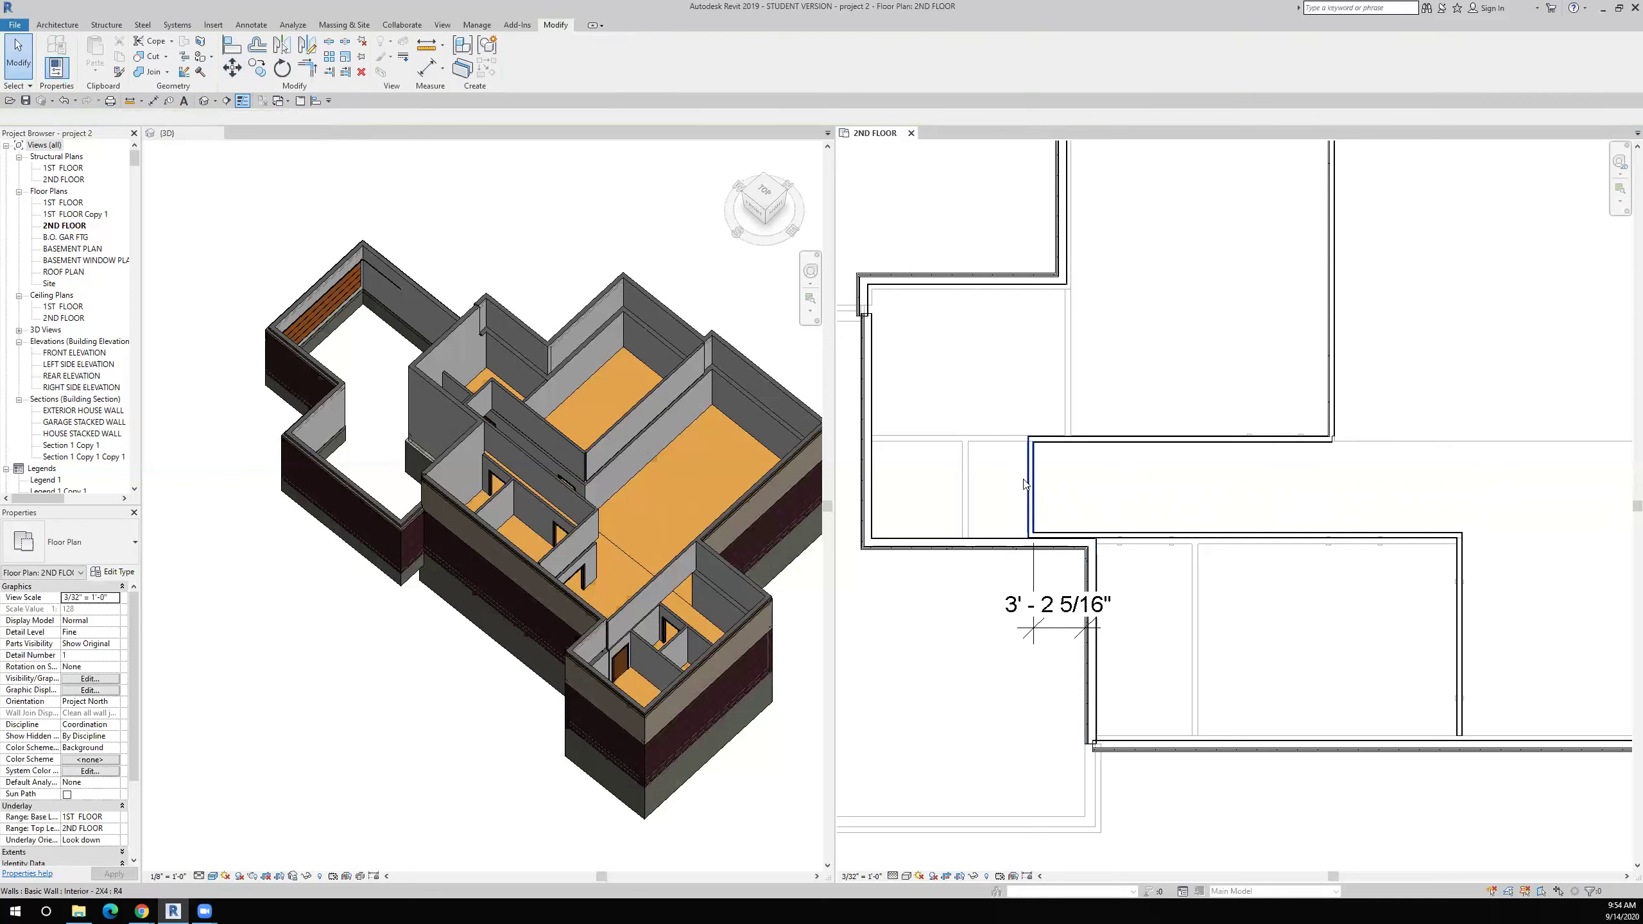
Step: Move the short hallway end wall by setting its dimension to the exterior wall to 4', and delete that dimension
click(1025, 482)
click(1058, 611)
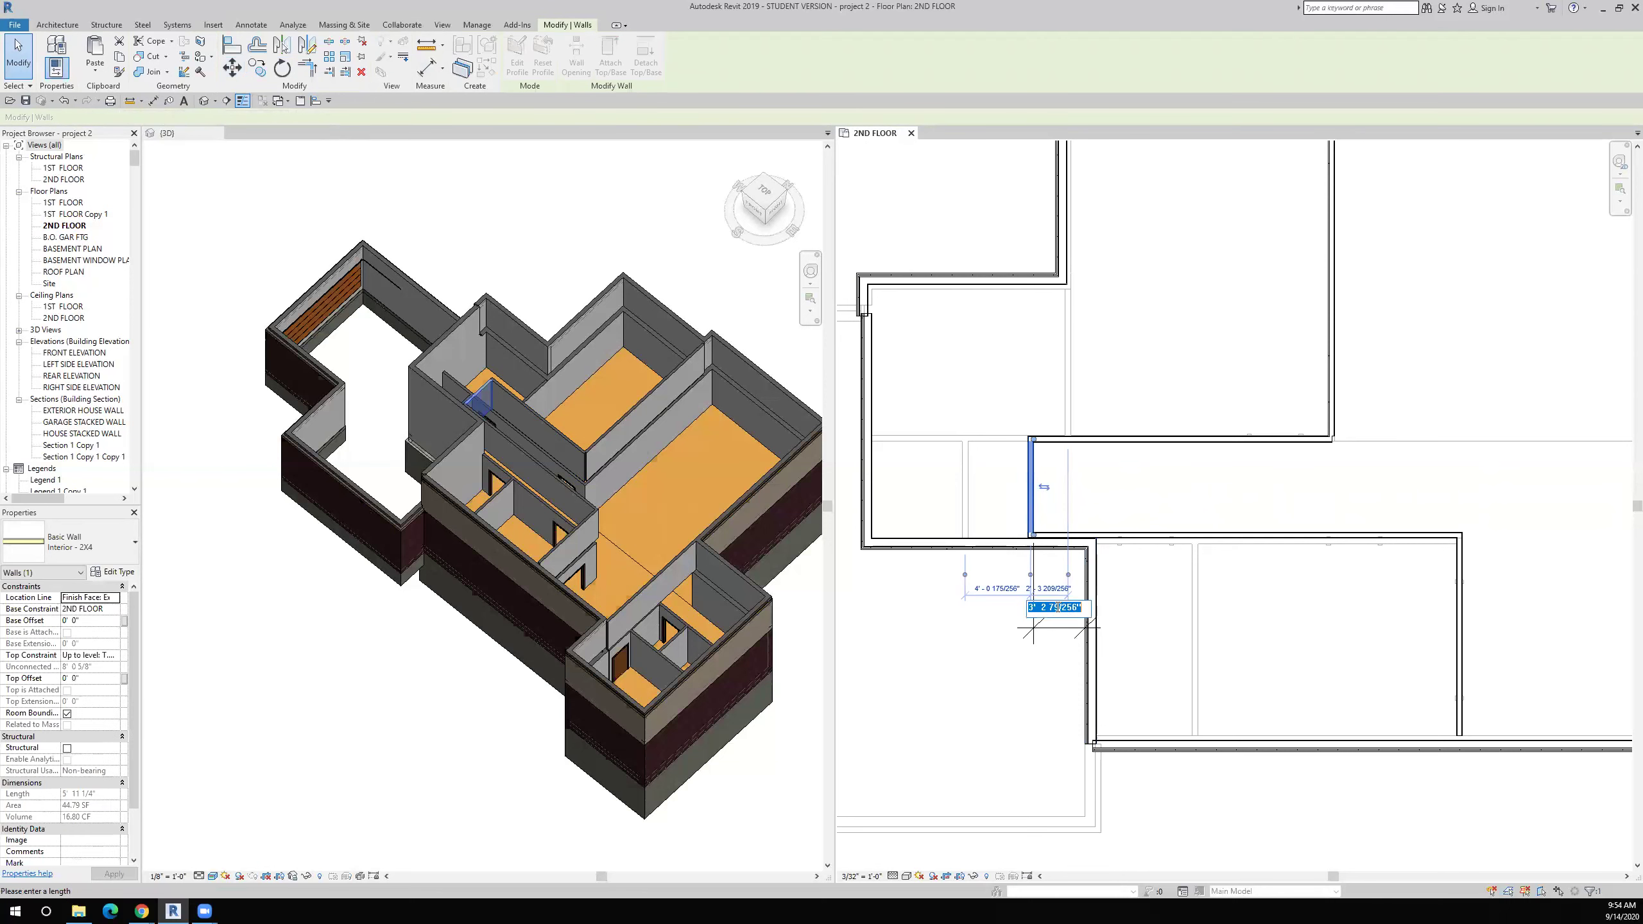
text(4)
key(Return)
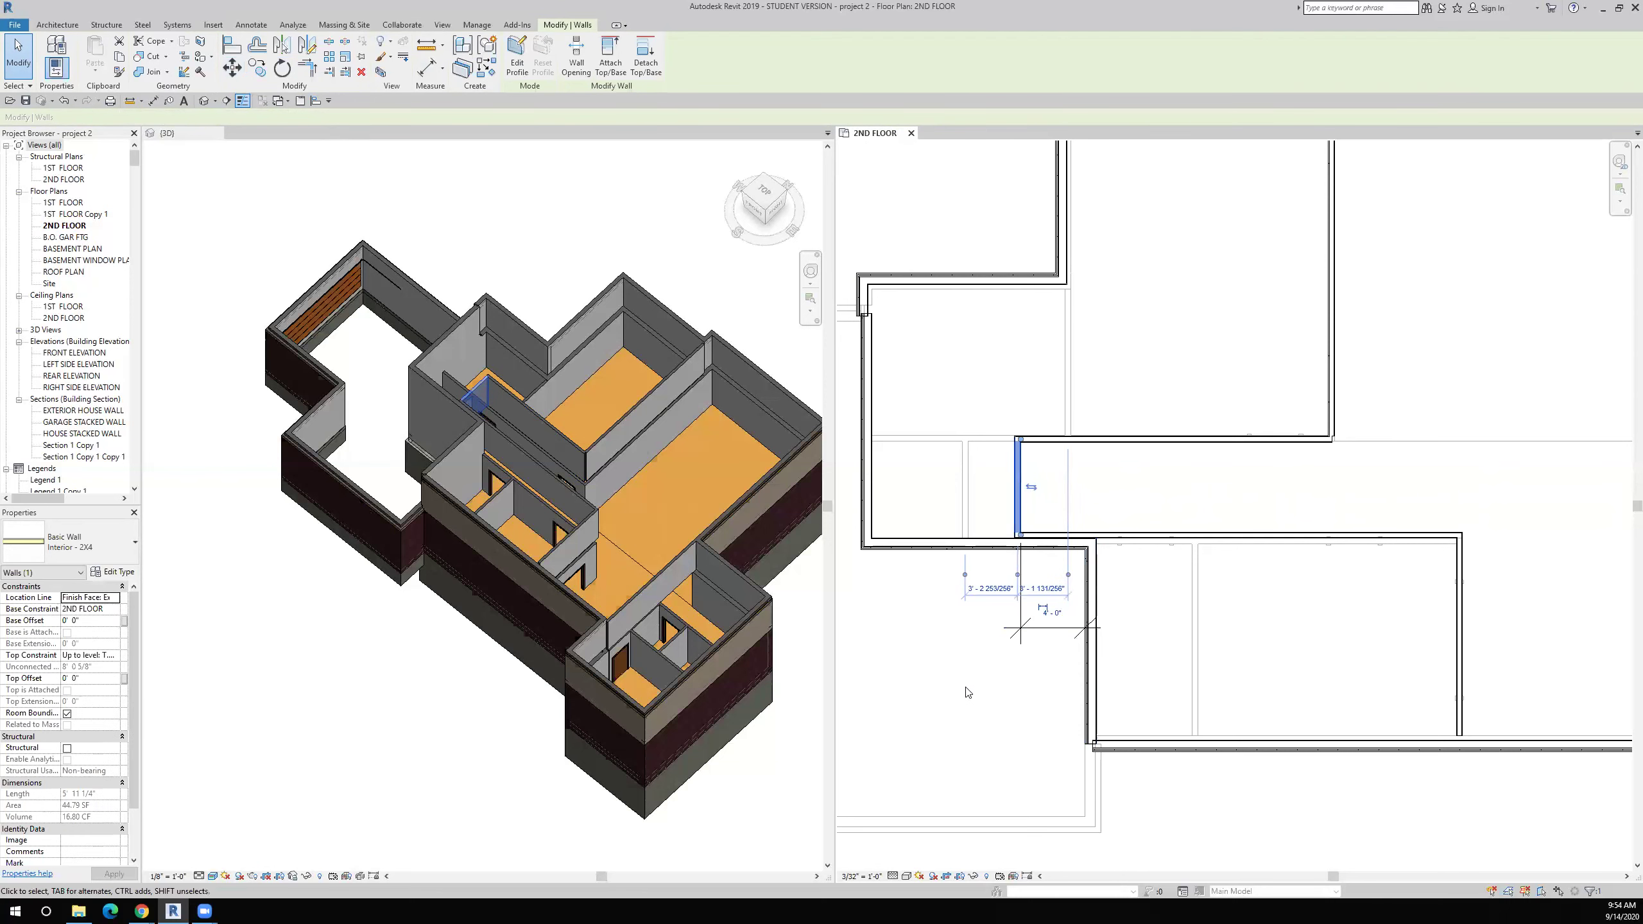
key(Escape)
click(1044, 633)
key(Delete)
Step: Create similar Interior 2X4 walls from the garage's inner corner, running east and then north to the southwest corner of the house's exterior wall
scroll(1044, 636, down, 3)
middle_drag(1053, 641, 1064, 618)
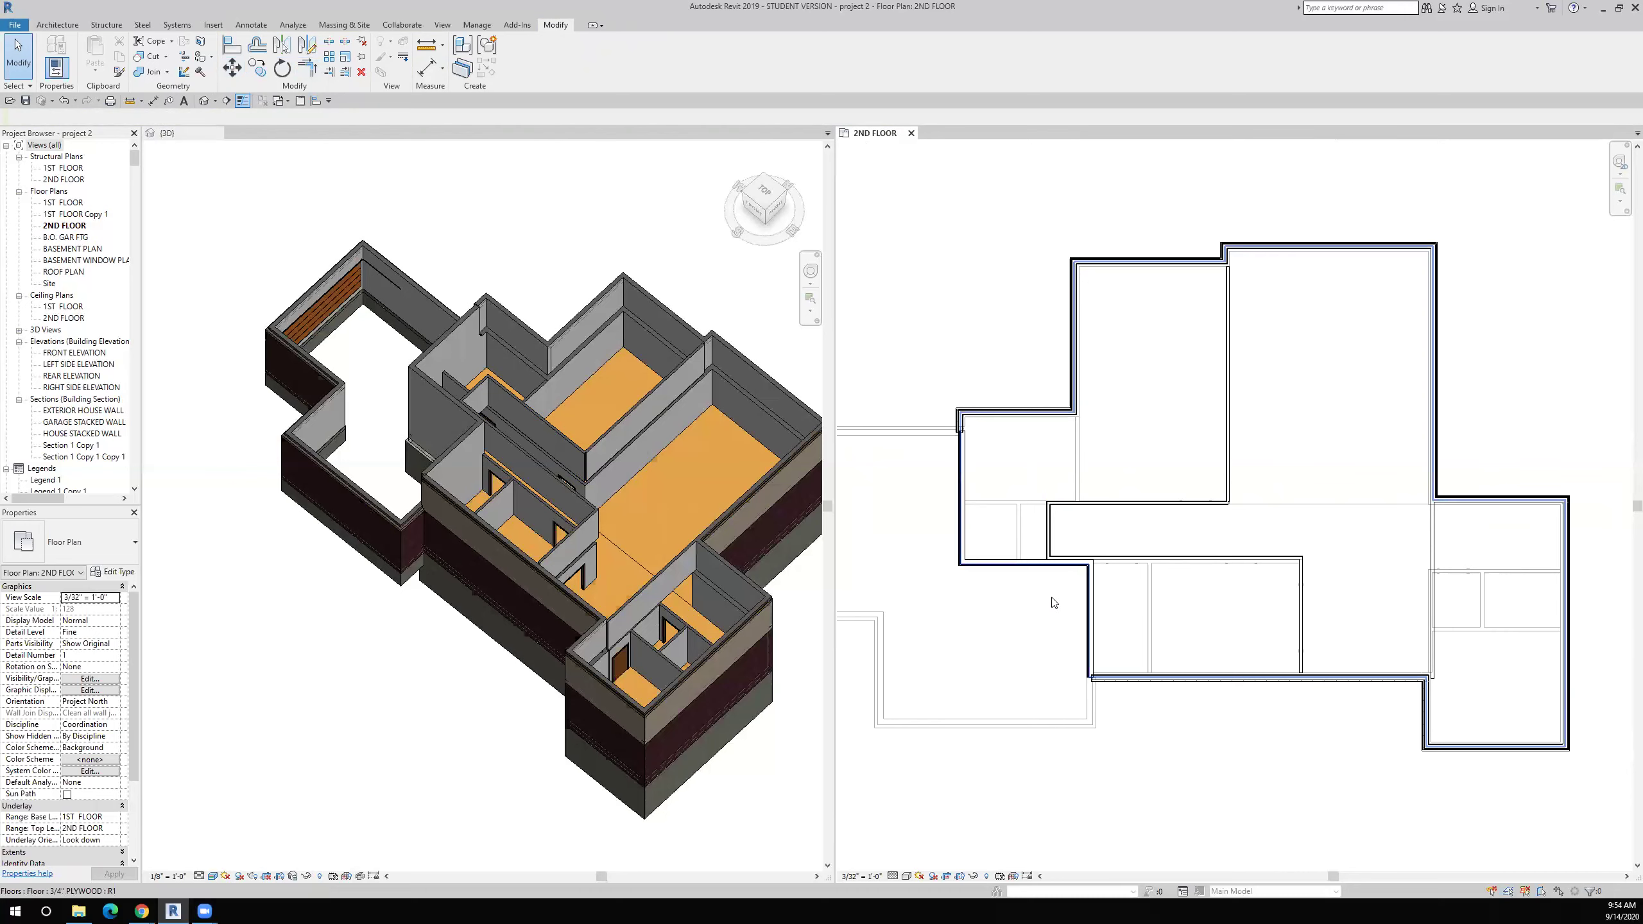
scroll(1074, 569, down, 5)
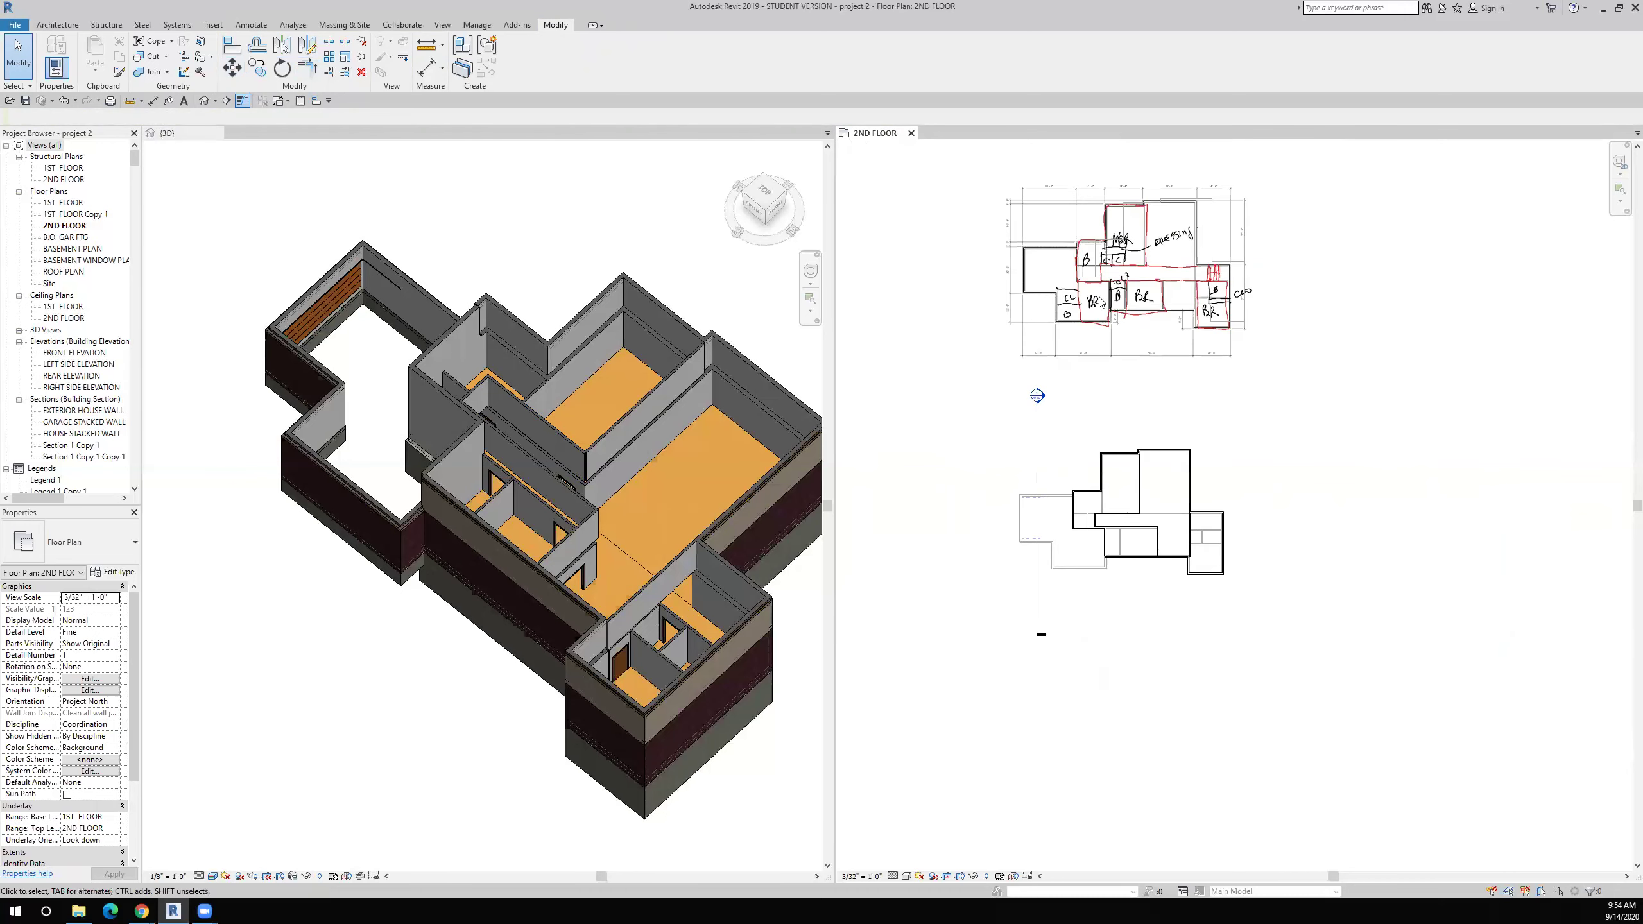
scroll(1100, 302, up, 3)
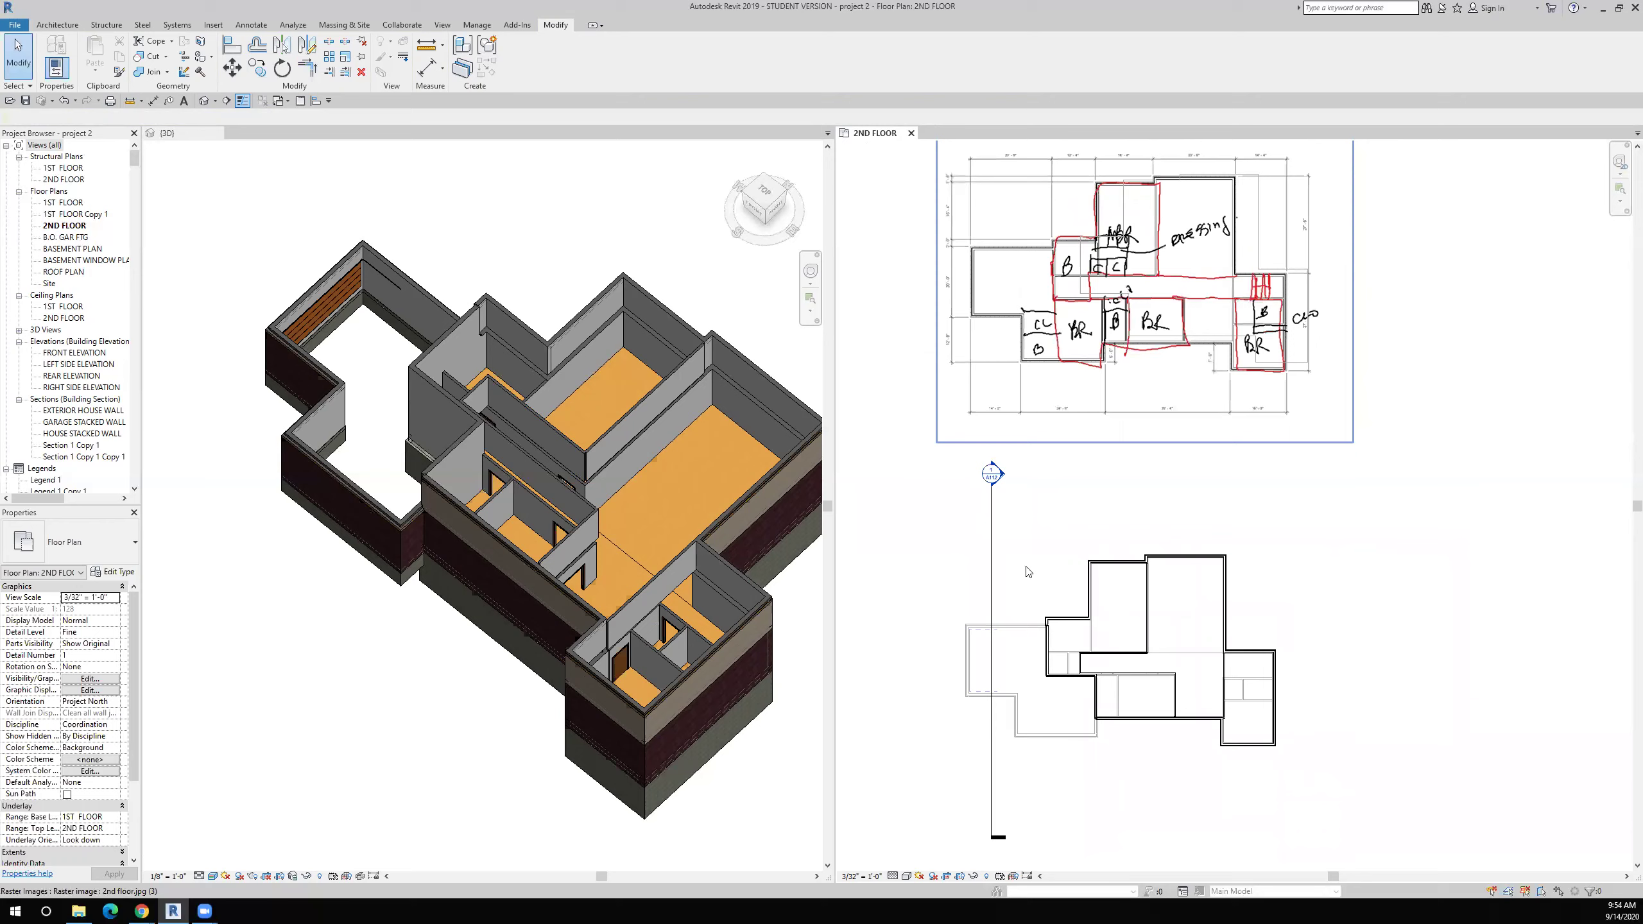
scroll(1029, 660, up, 4)
middle_drag(1029, 662, 1112, 624)
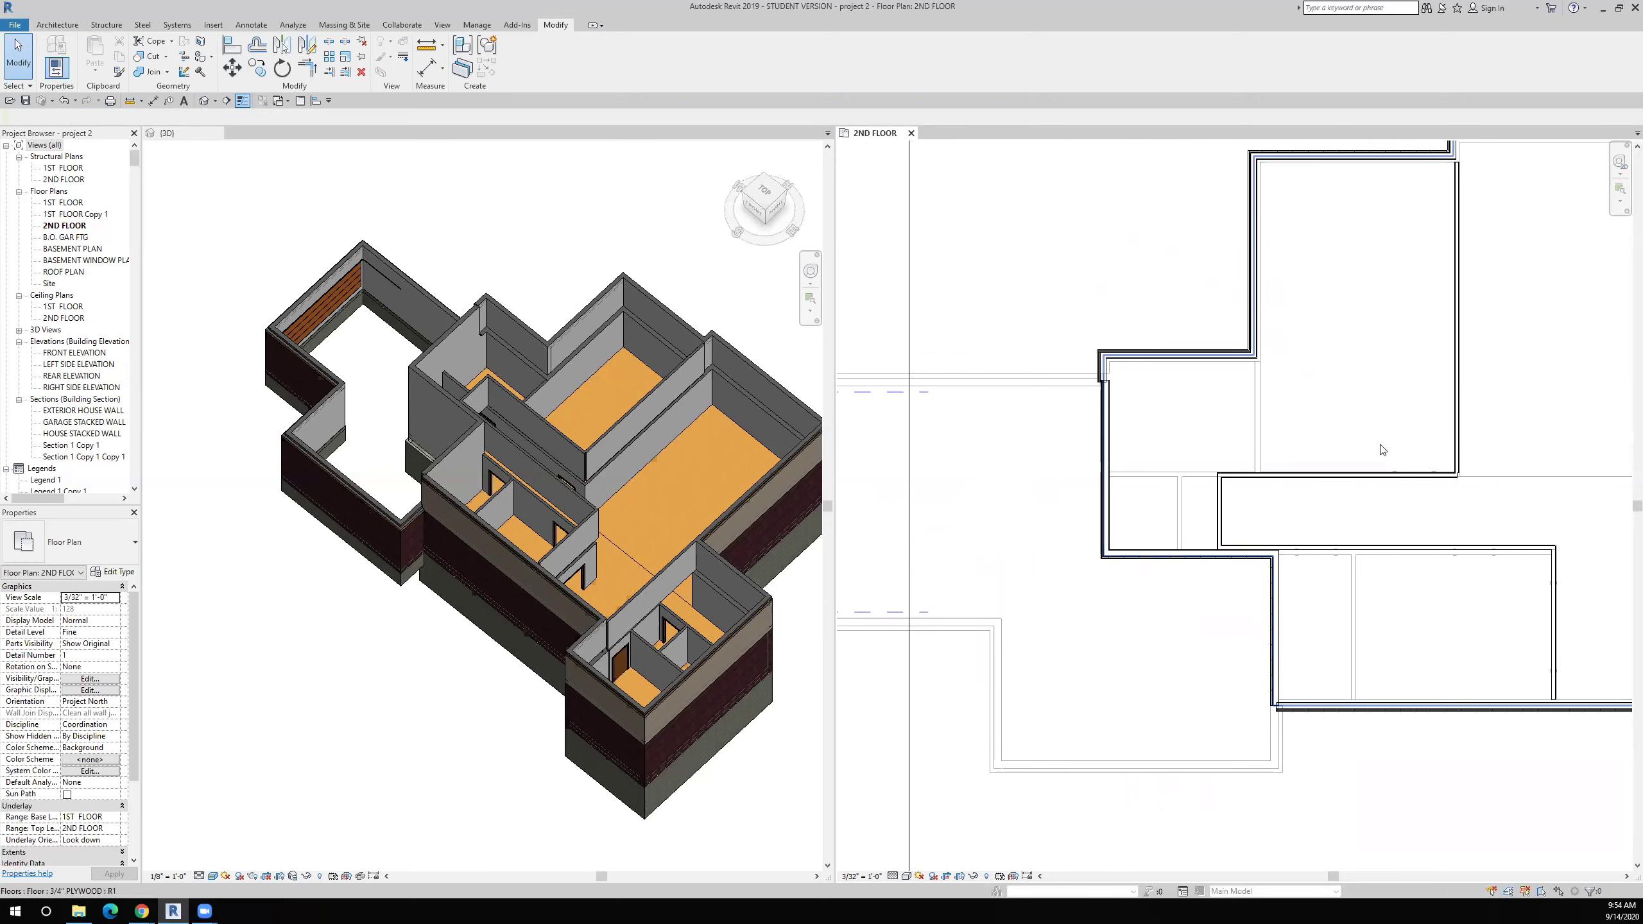
right_click(1460, 408)
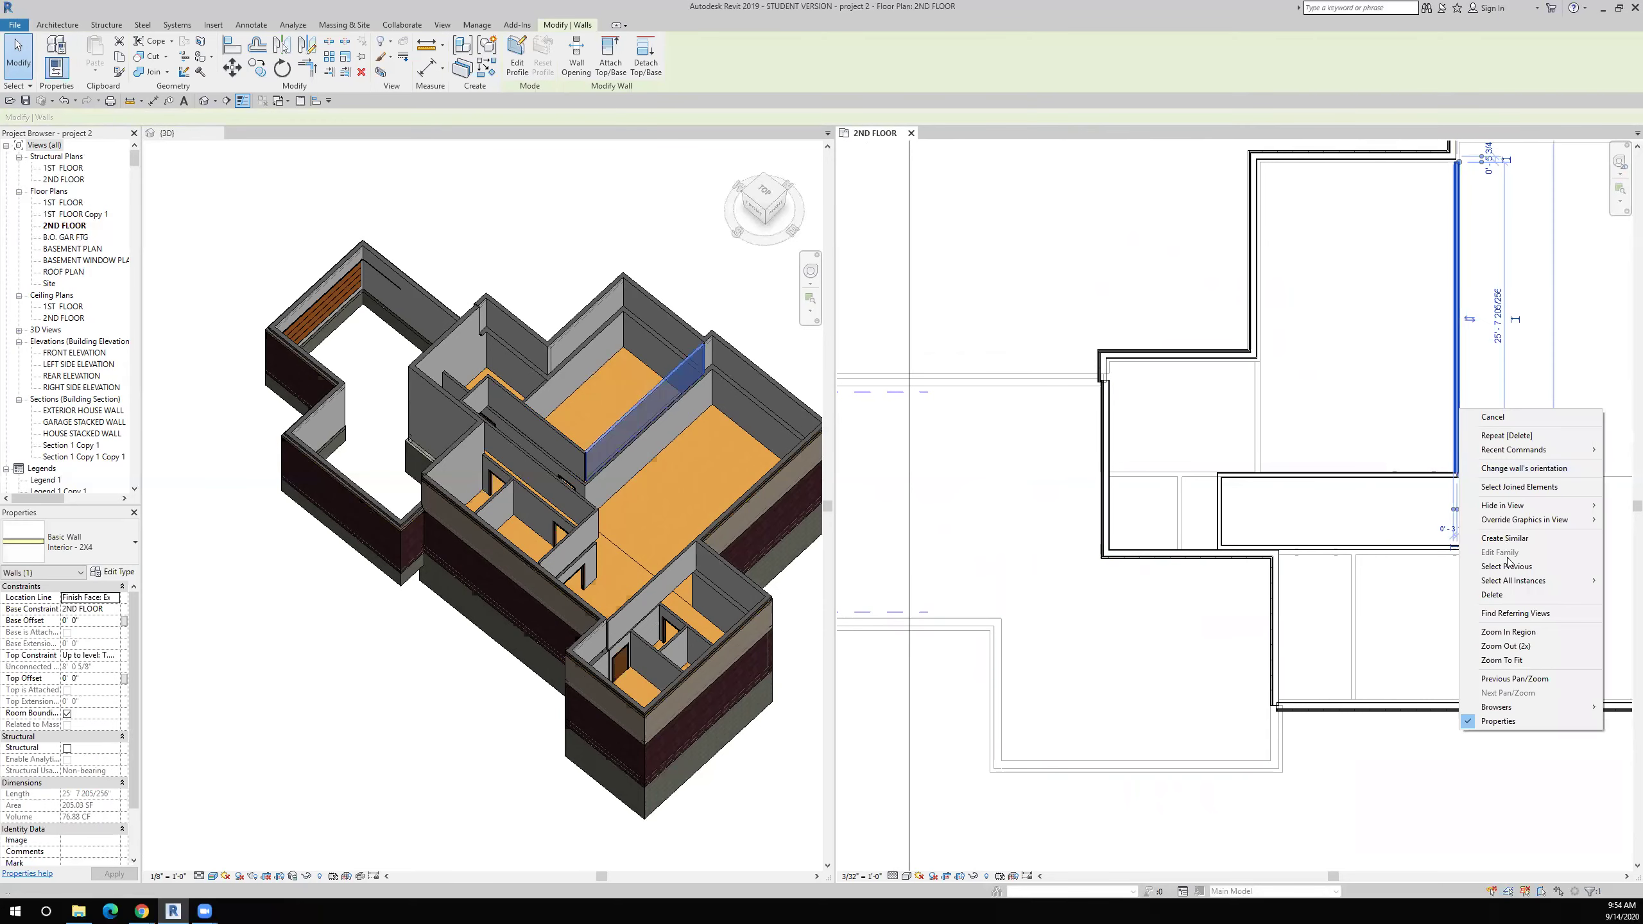
key(Return)
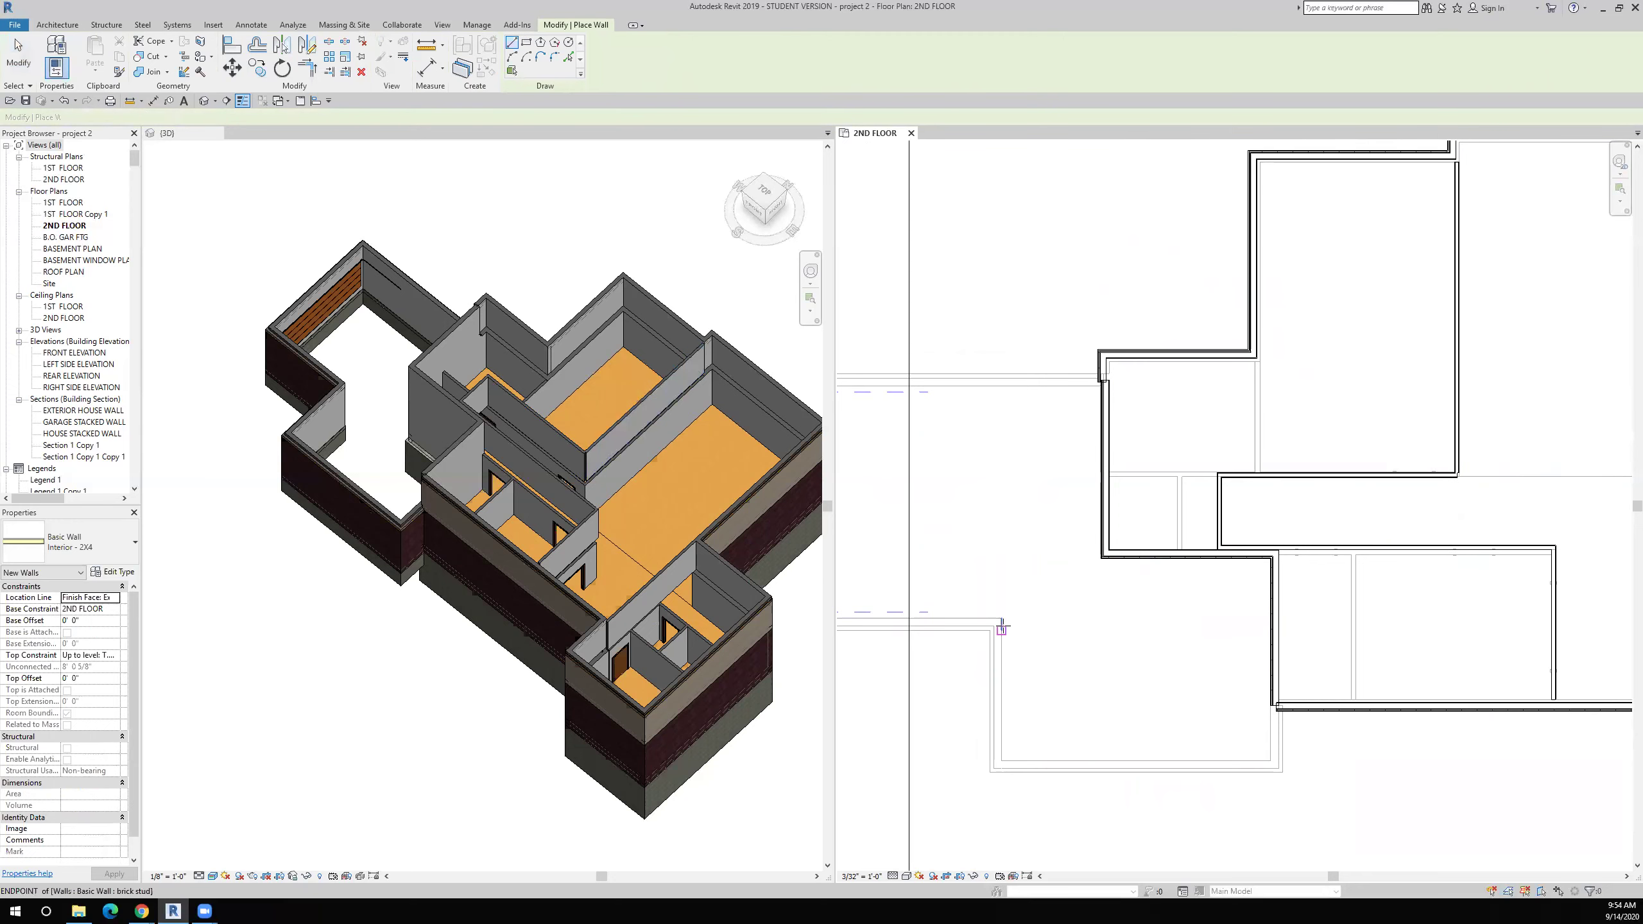
click(1002, 620)
click(1102, 633)
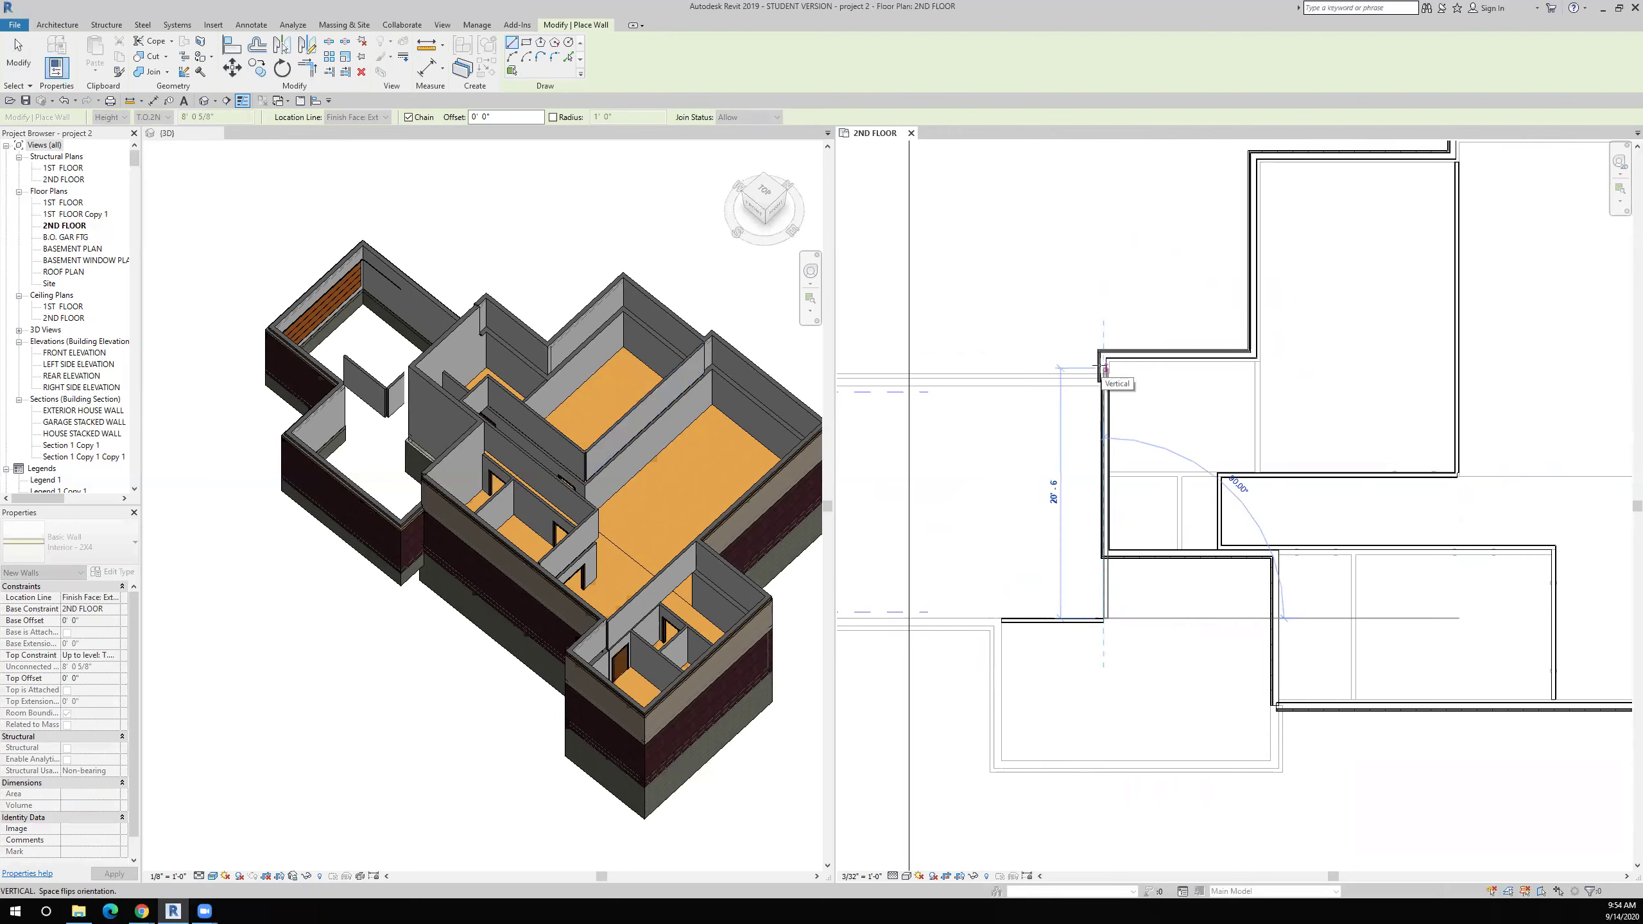
click(1103, 560)
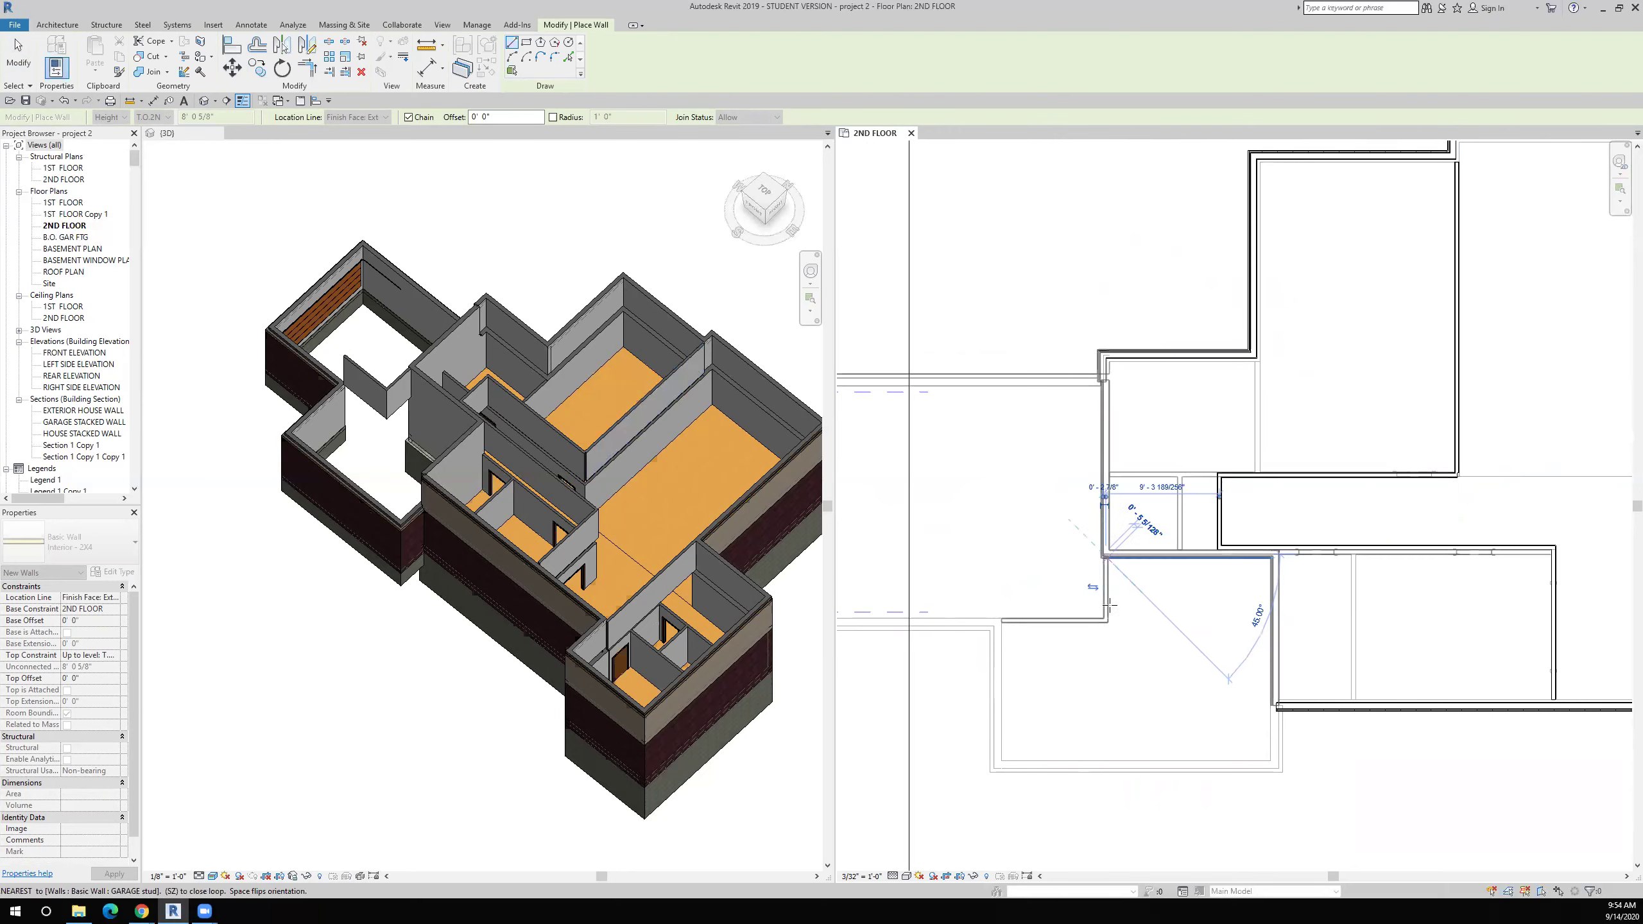
key(Escape)
key(Escape)
Step: Select the garage's south stacked wall to check its type, and locate the separate row of sample walls in the plan
scroll(1137, 631, down, 3)
middle_drag(1136, 631, 1048, 573)
scroll(1048, 574, up, 1)
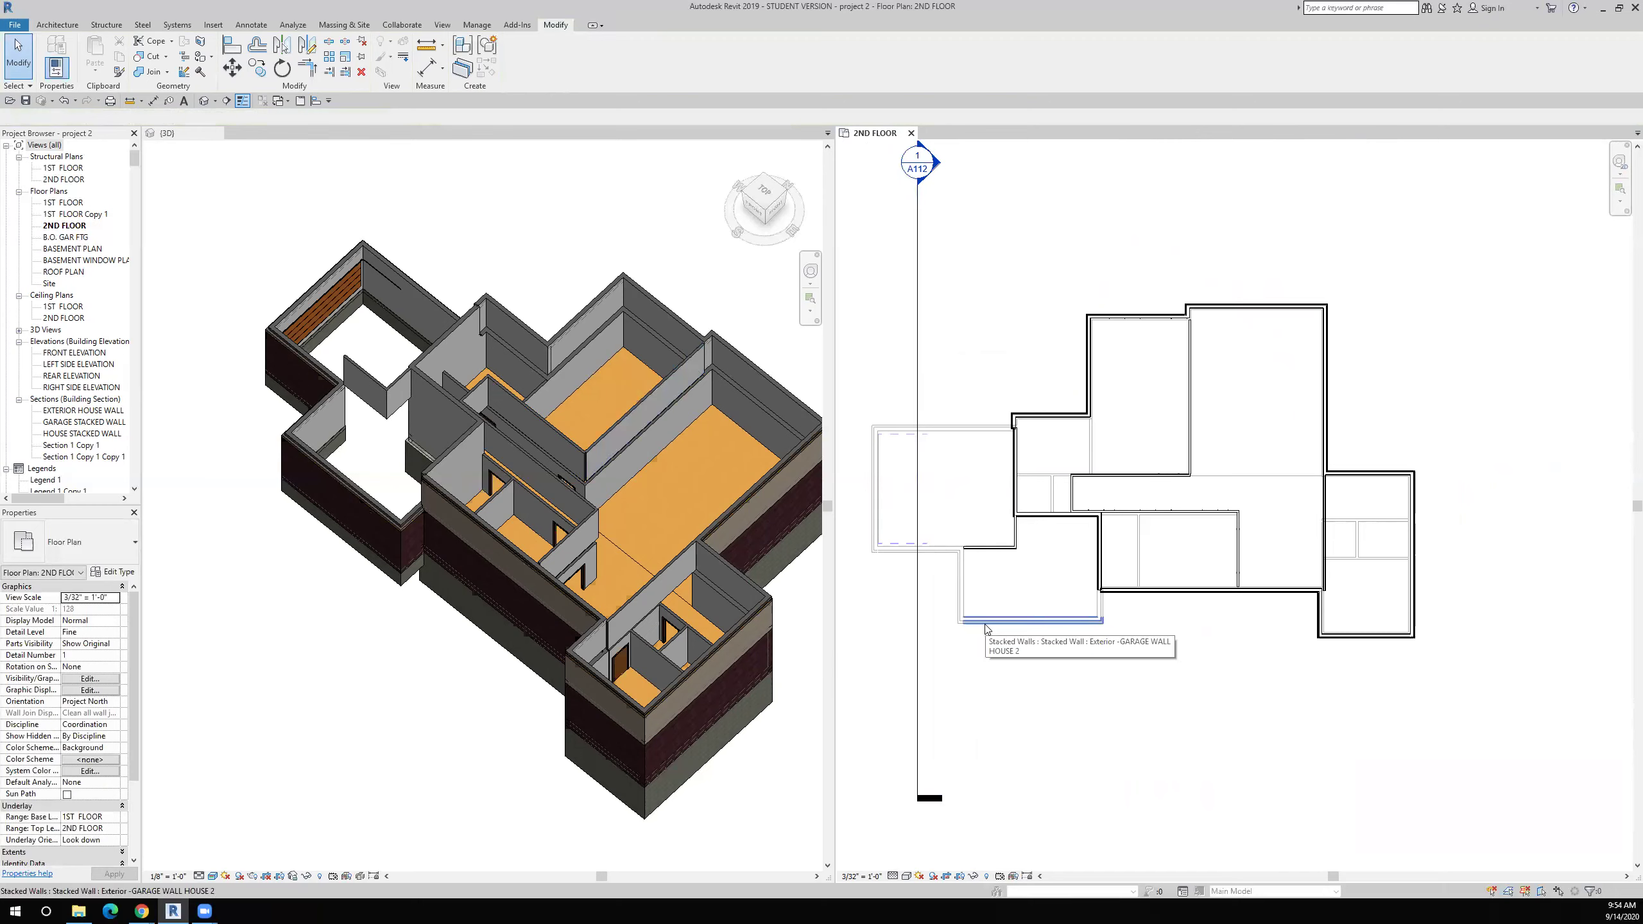
click(343, 481)
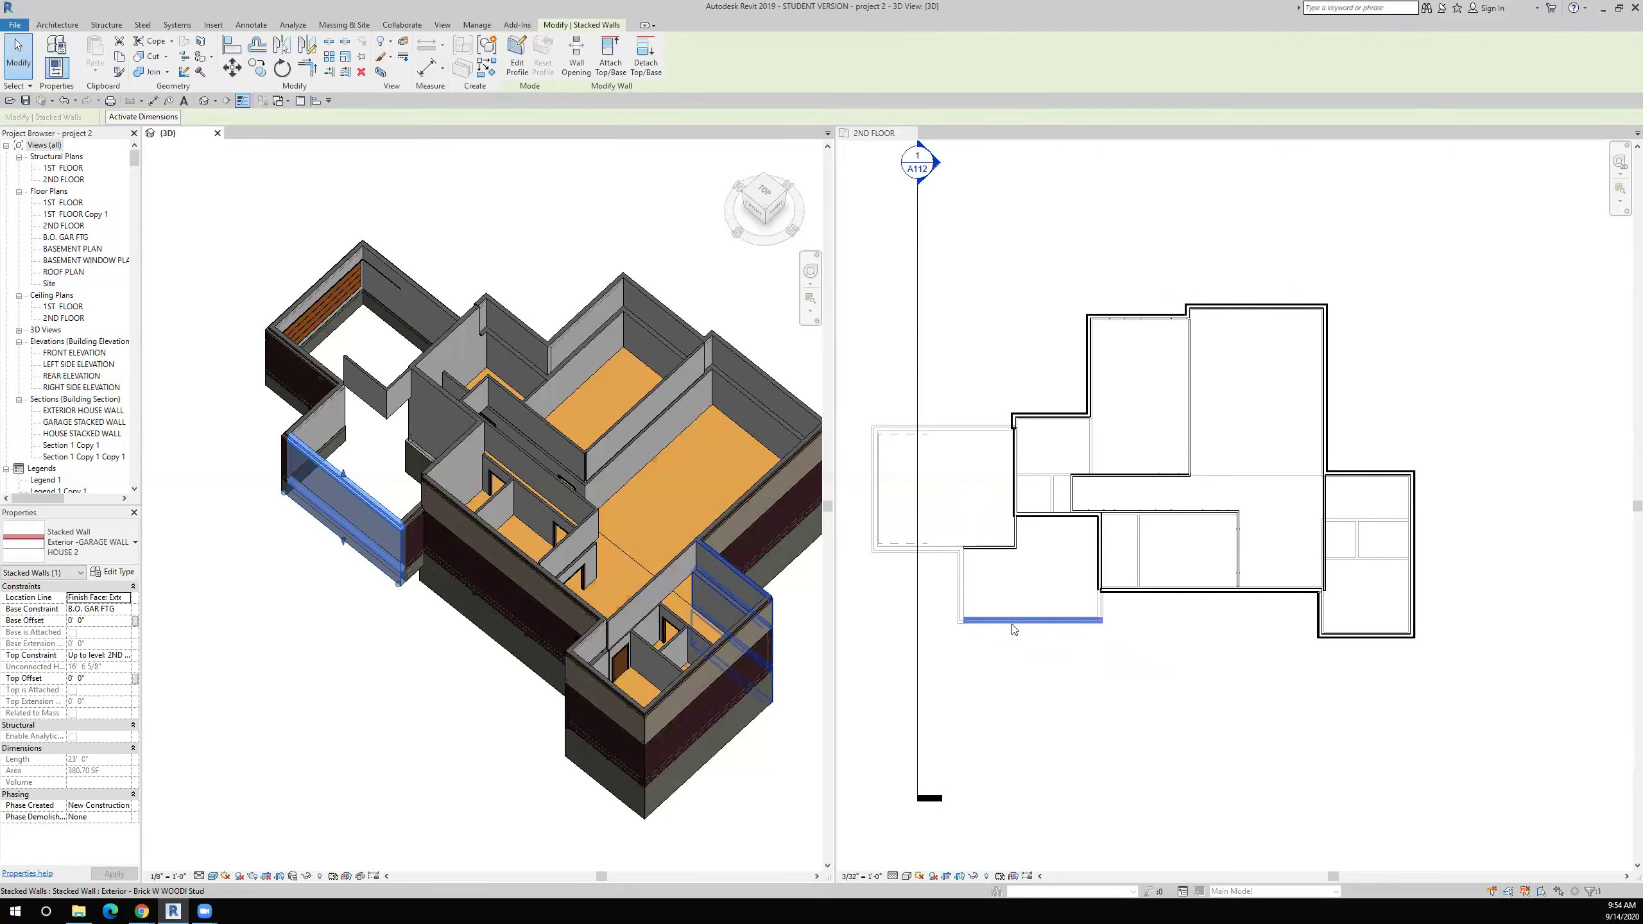
scroll(1013, 629, down, 10)
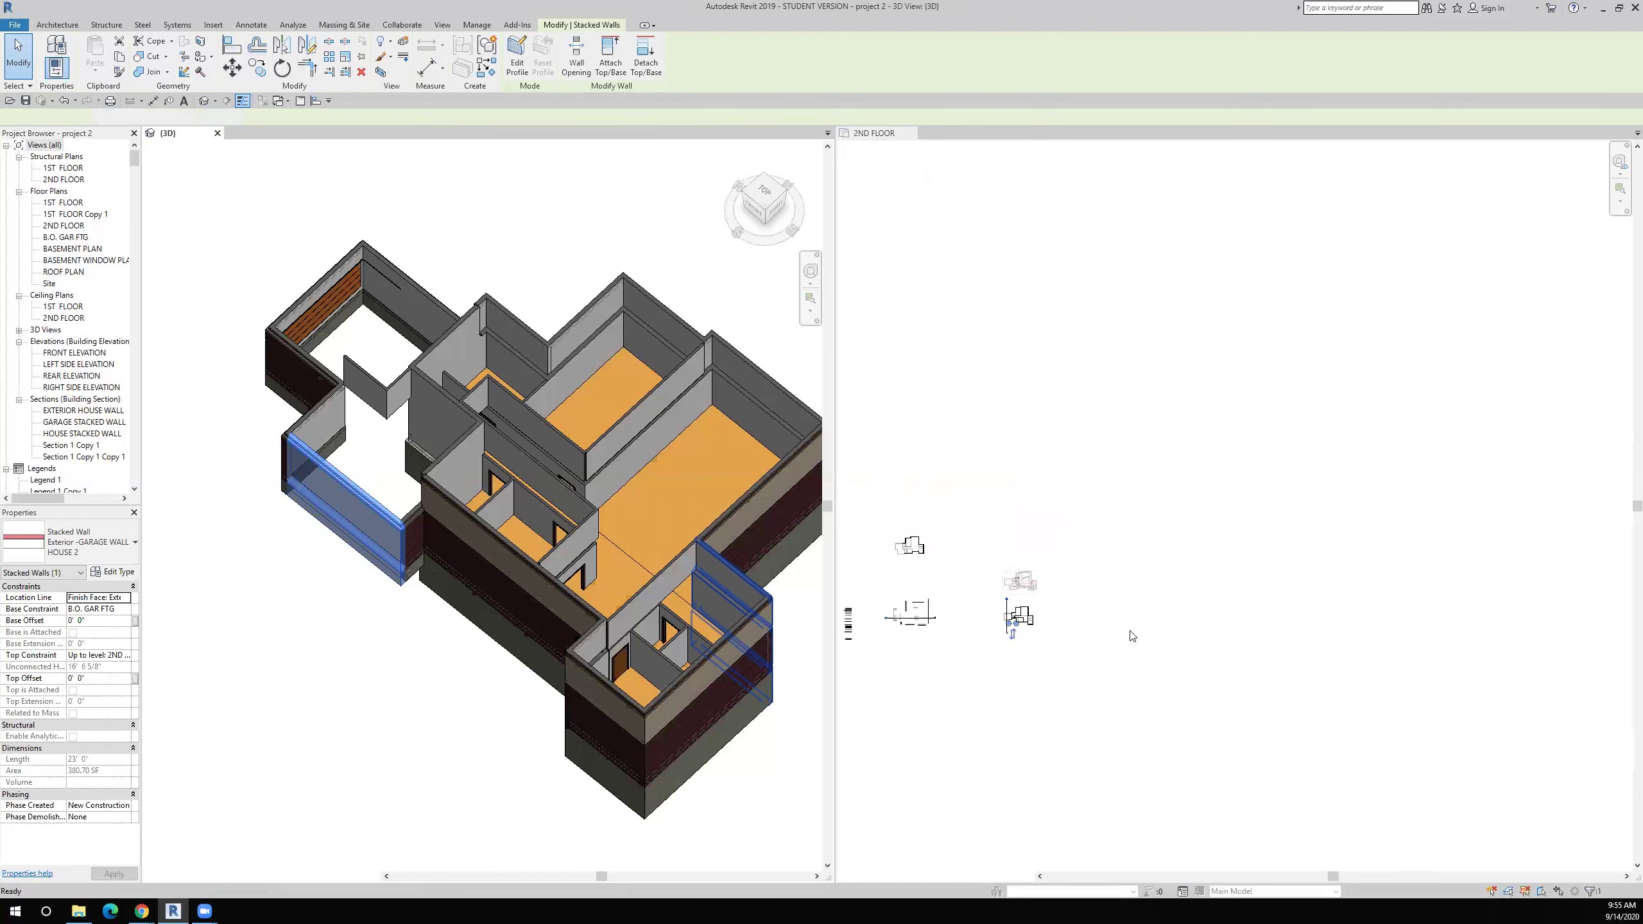
middle_drag(864, 634, 999, 635)
scroll(999, 635, up, 5)
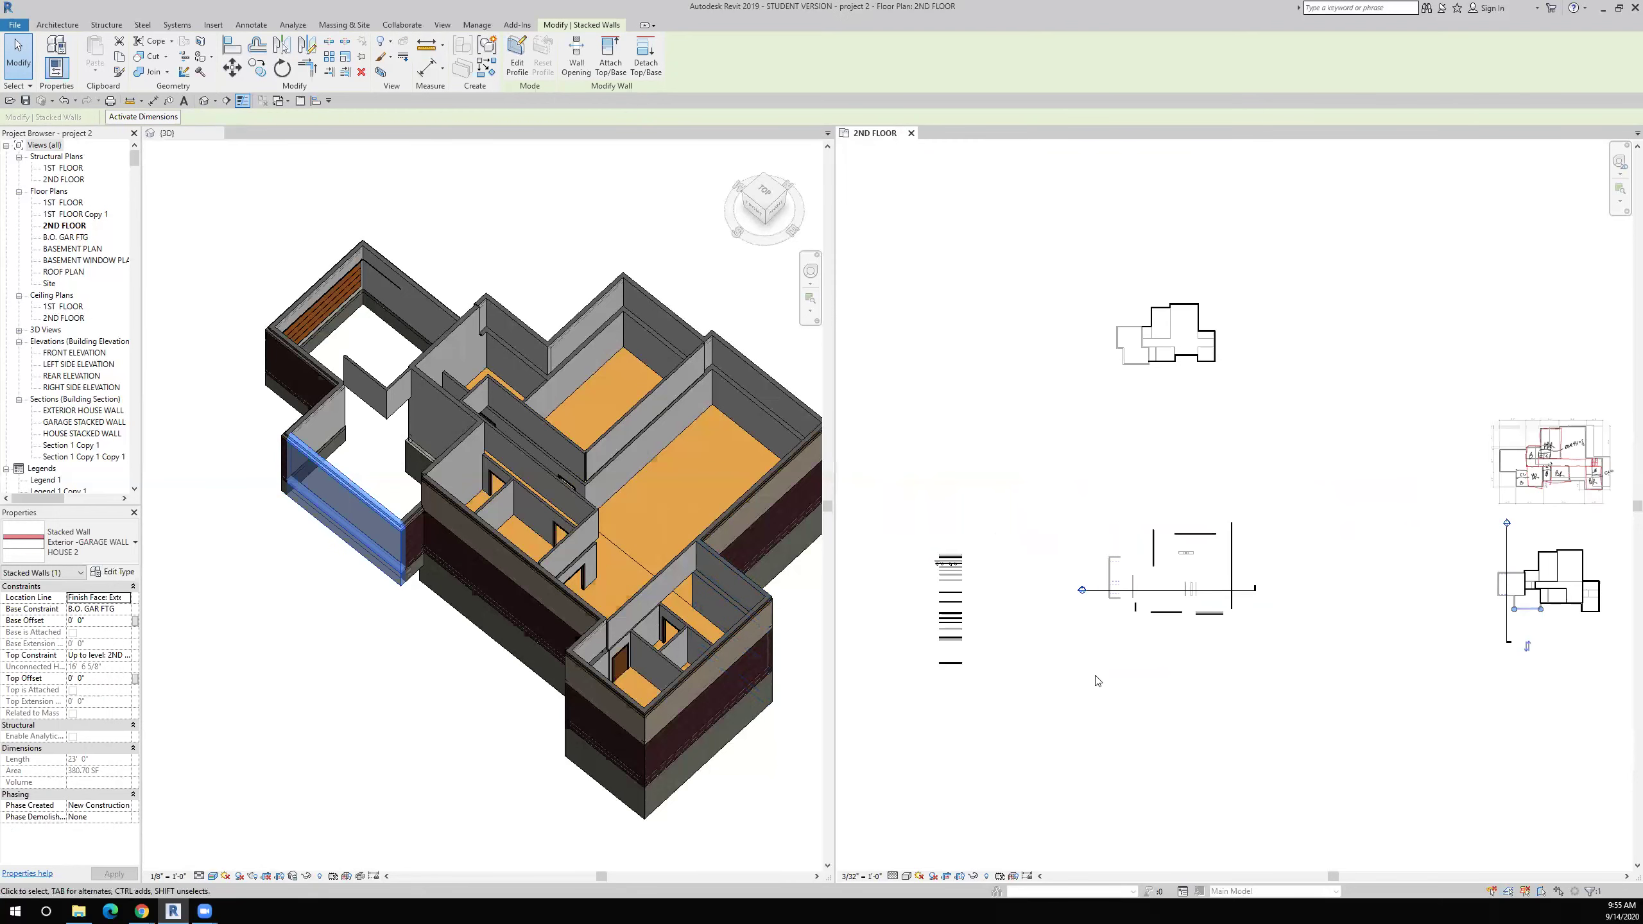
Step: Extend the extents of the north-south building section through the sample walls past the southernmost one, and open the section's view
click(1508, 552)
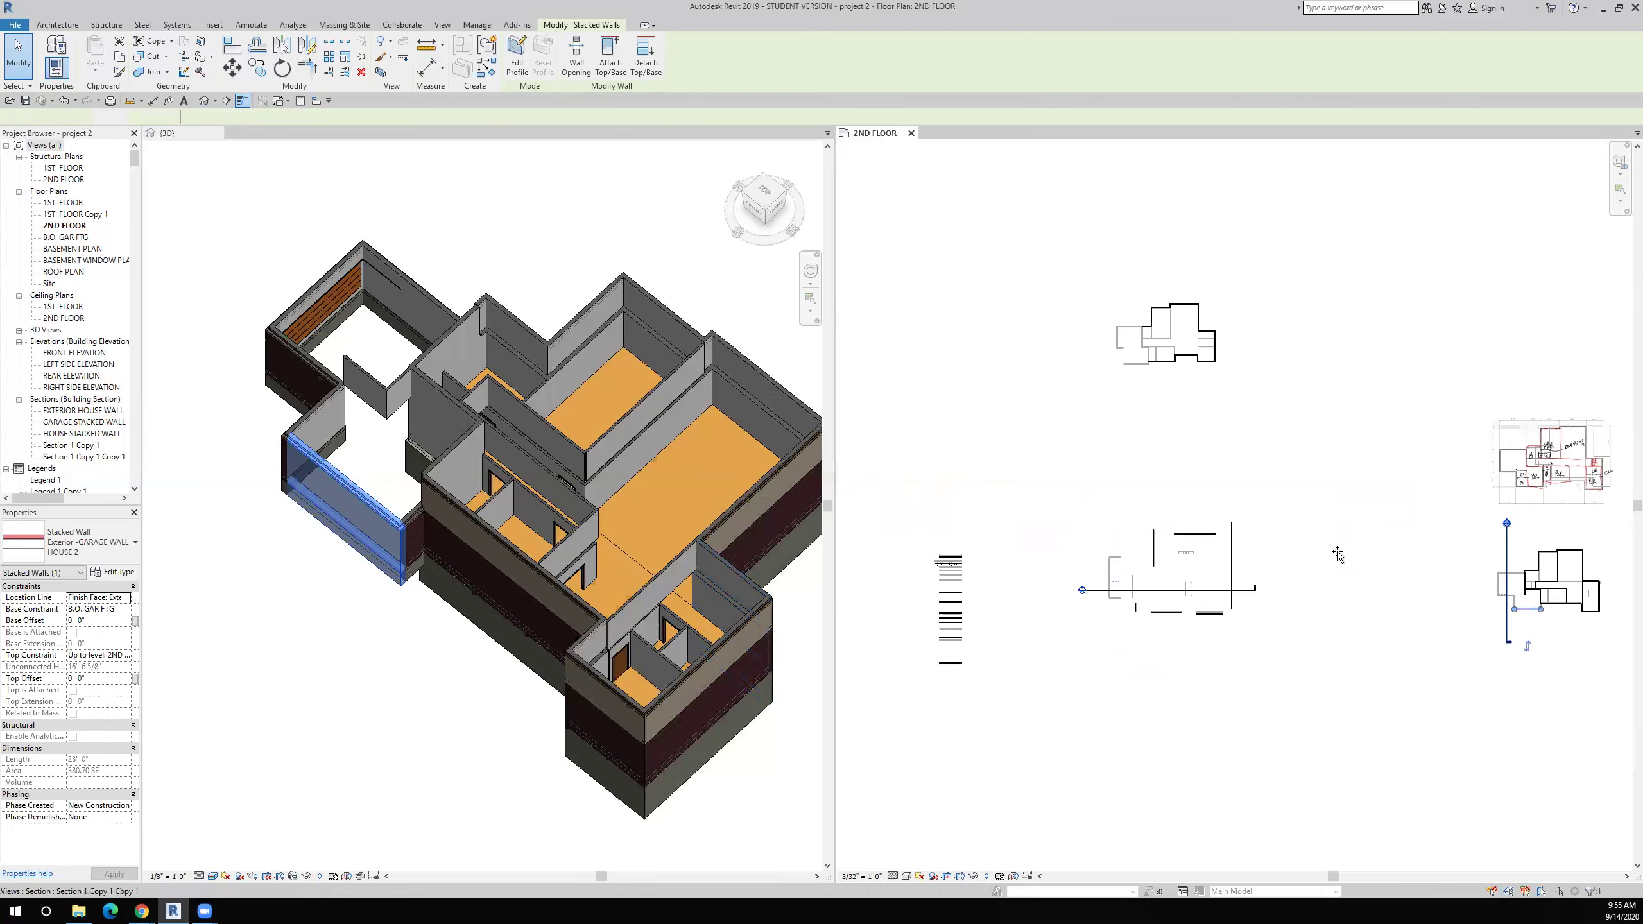
click(950, 544)
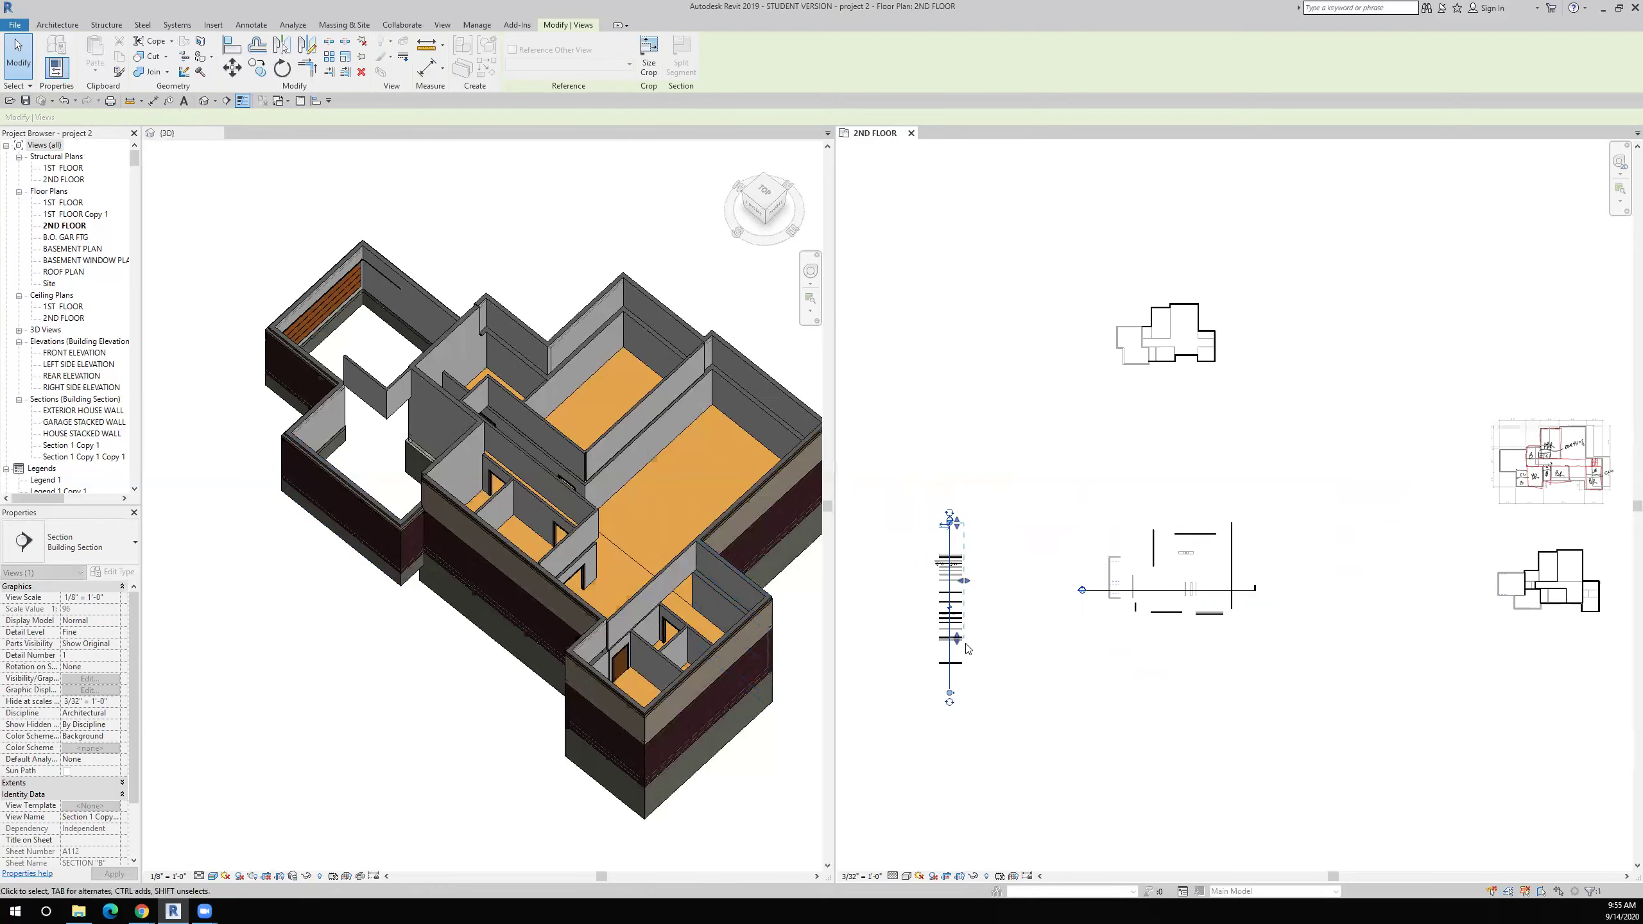
drag(961, 652, 962, 680)
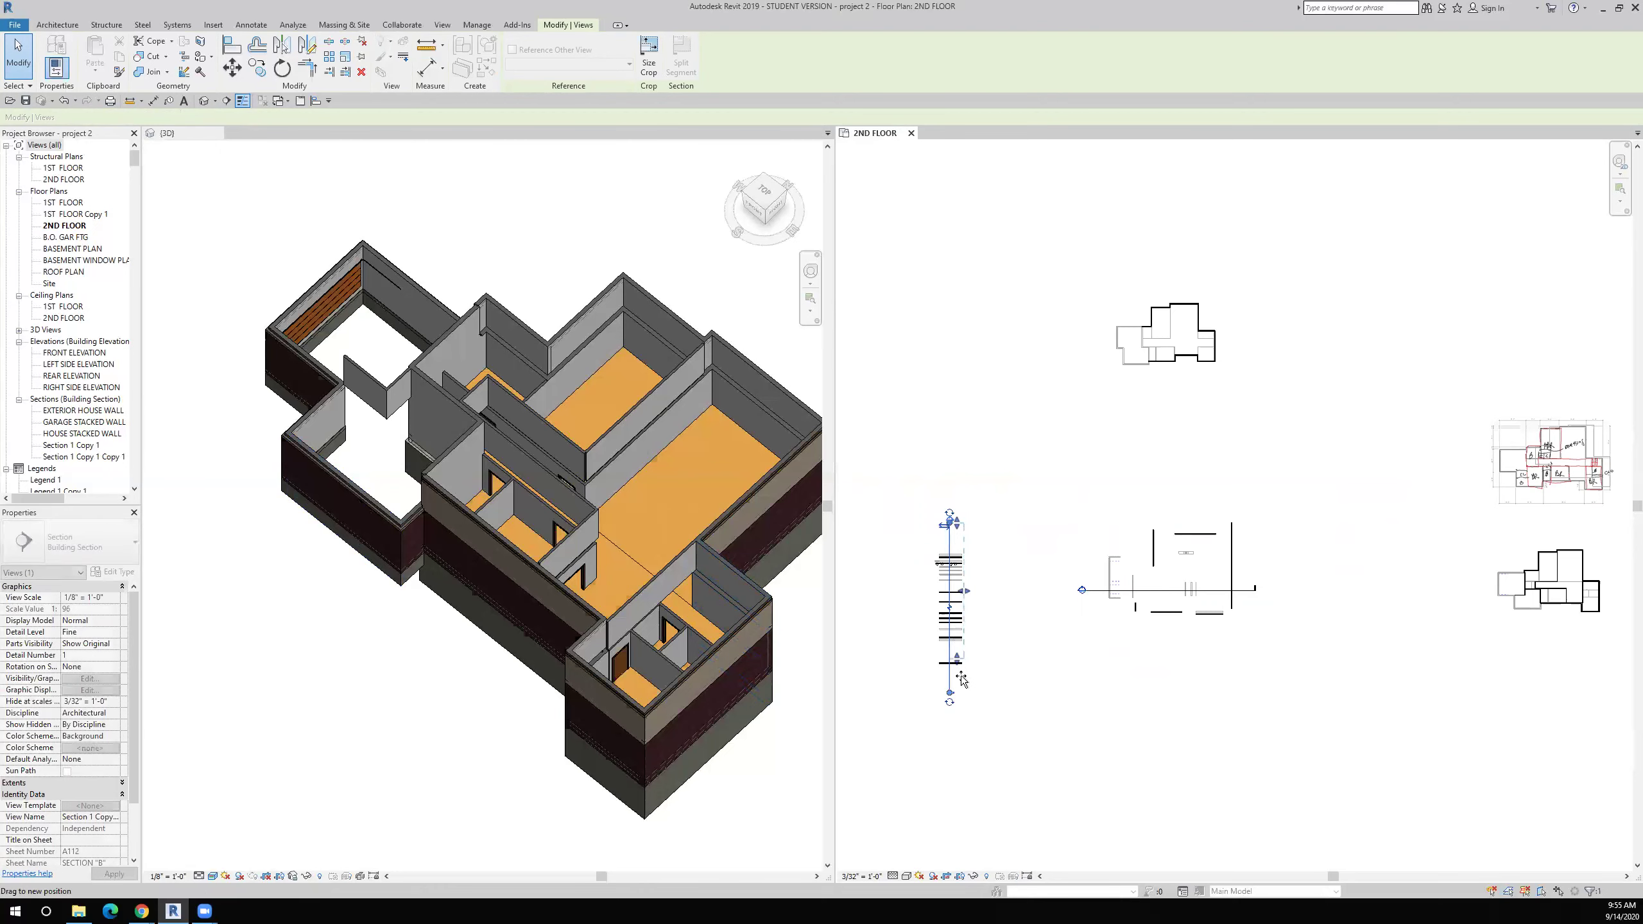
right_click(951, 549)
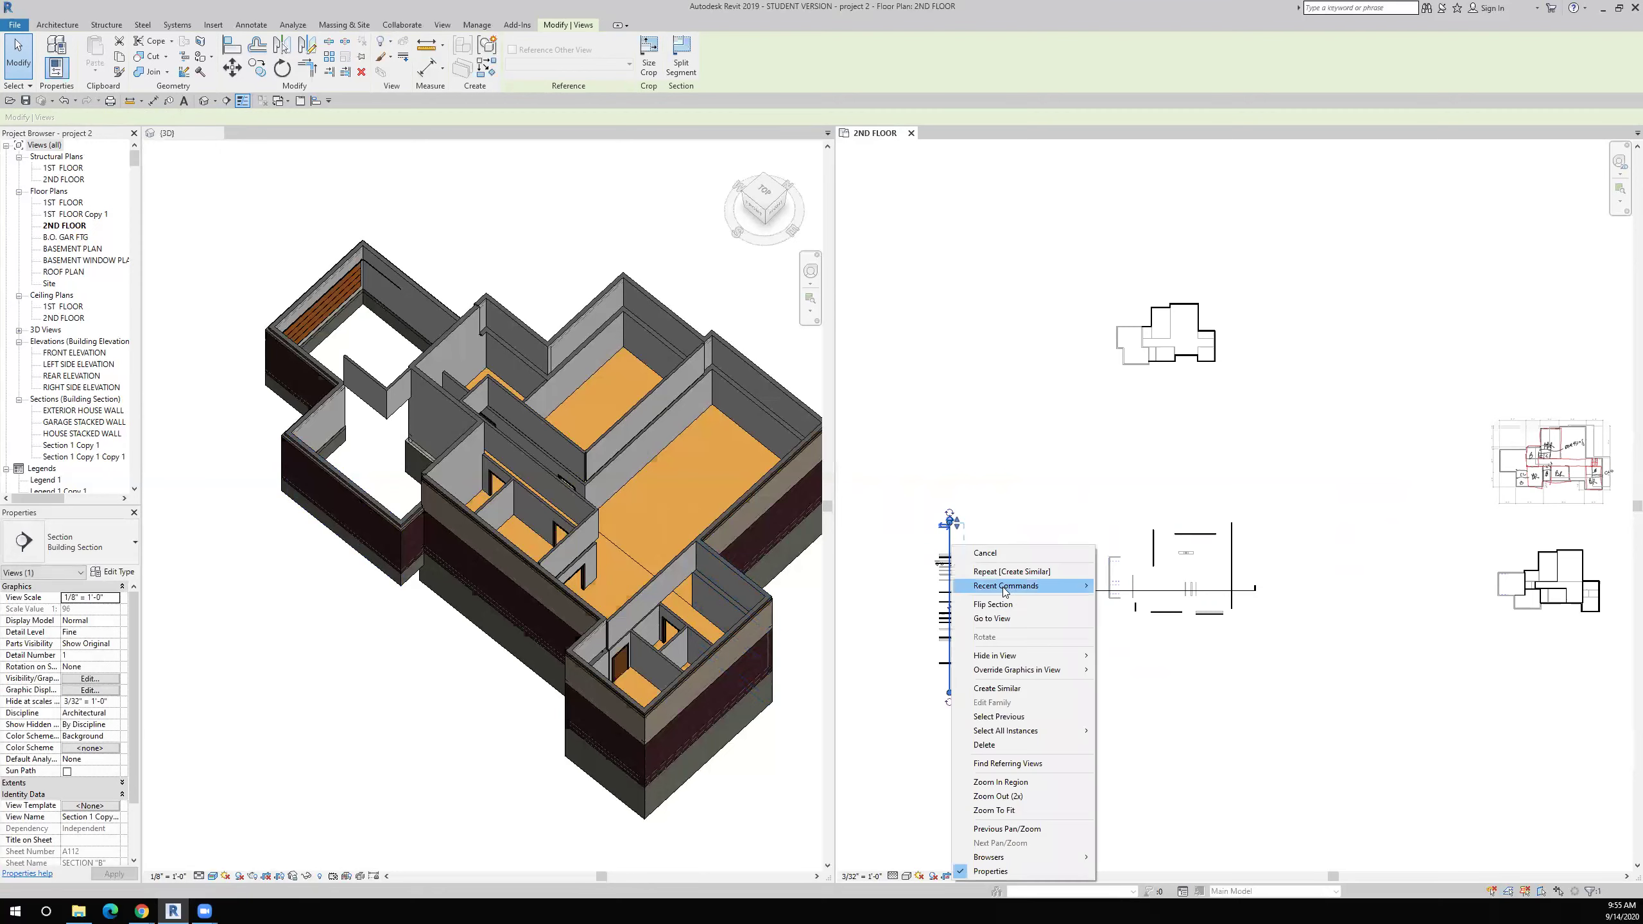
click(993, 619)
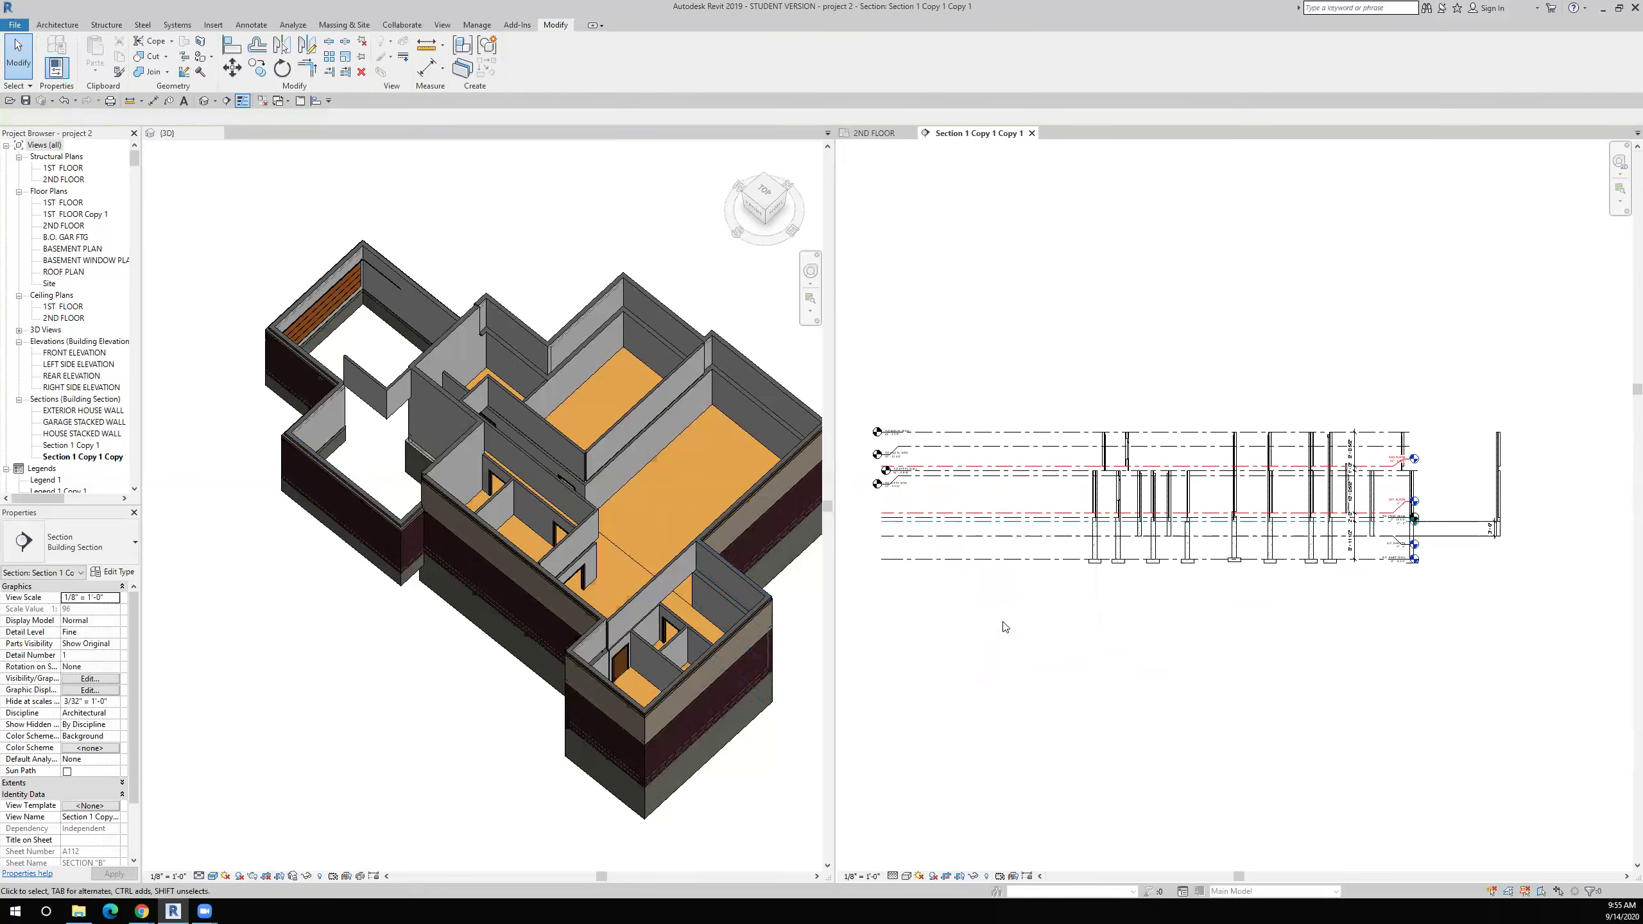
Step: Examine the isolated two-story garage stacked wall in the section and select it to check its type and constraints
scroll(1478, 594, up, 2)
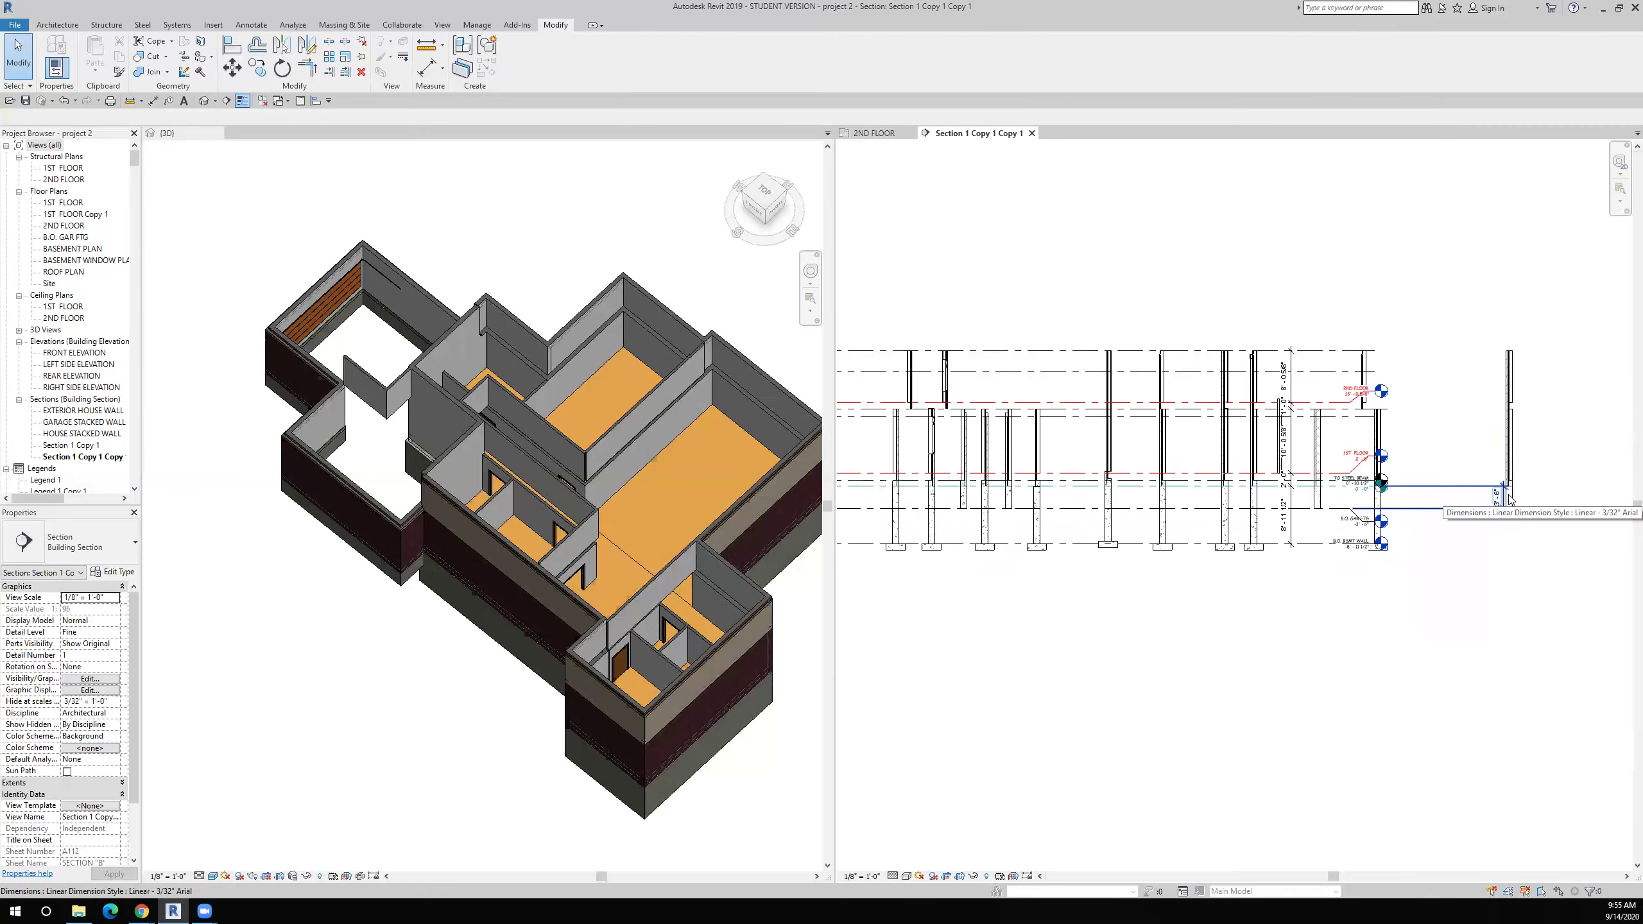
scroll(1509, 498, down, 2)
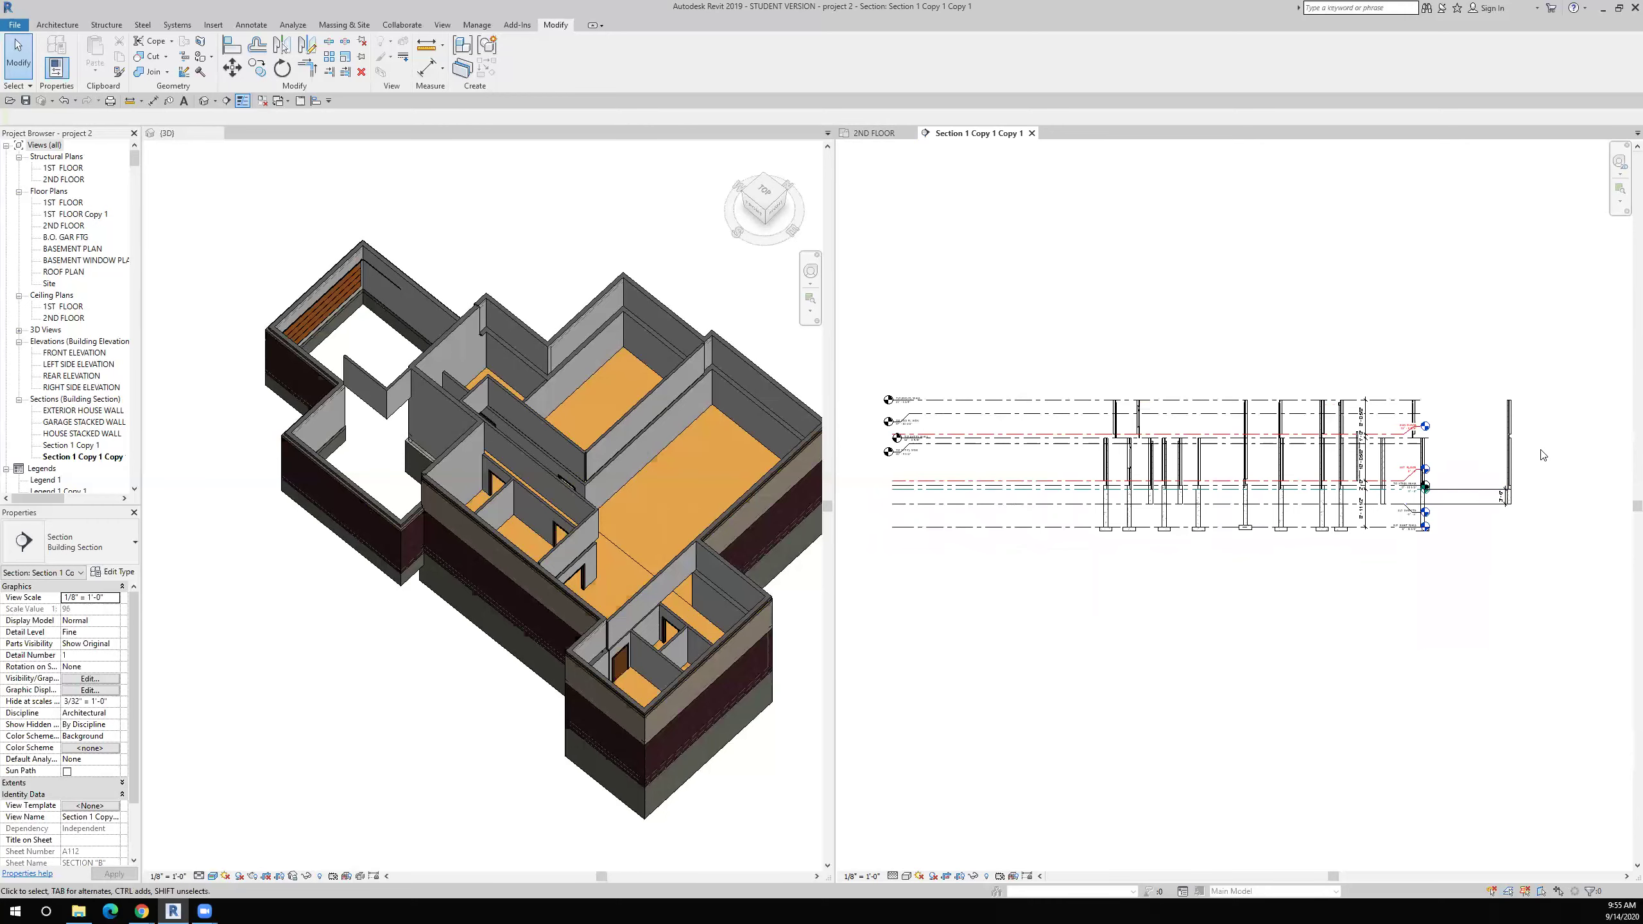
scroll(1541, 455, up, 2)
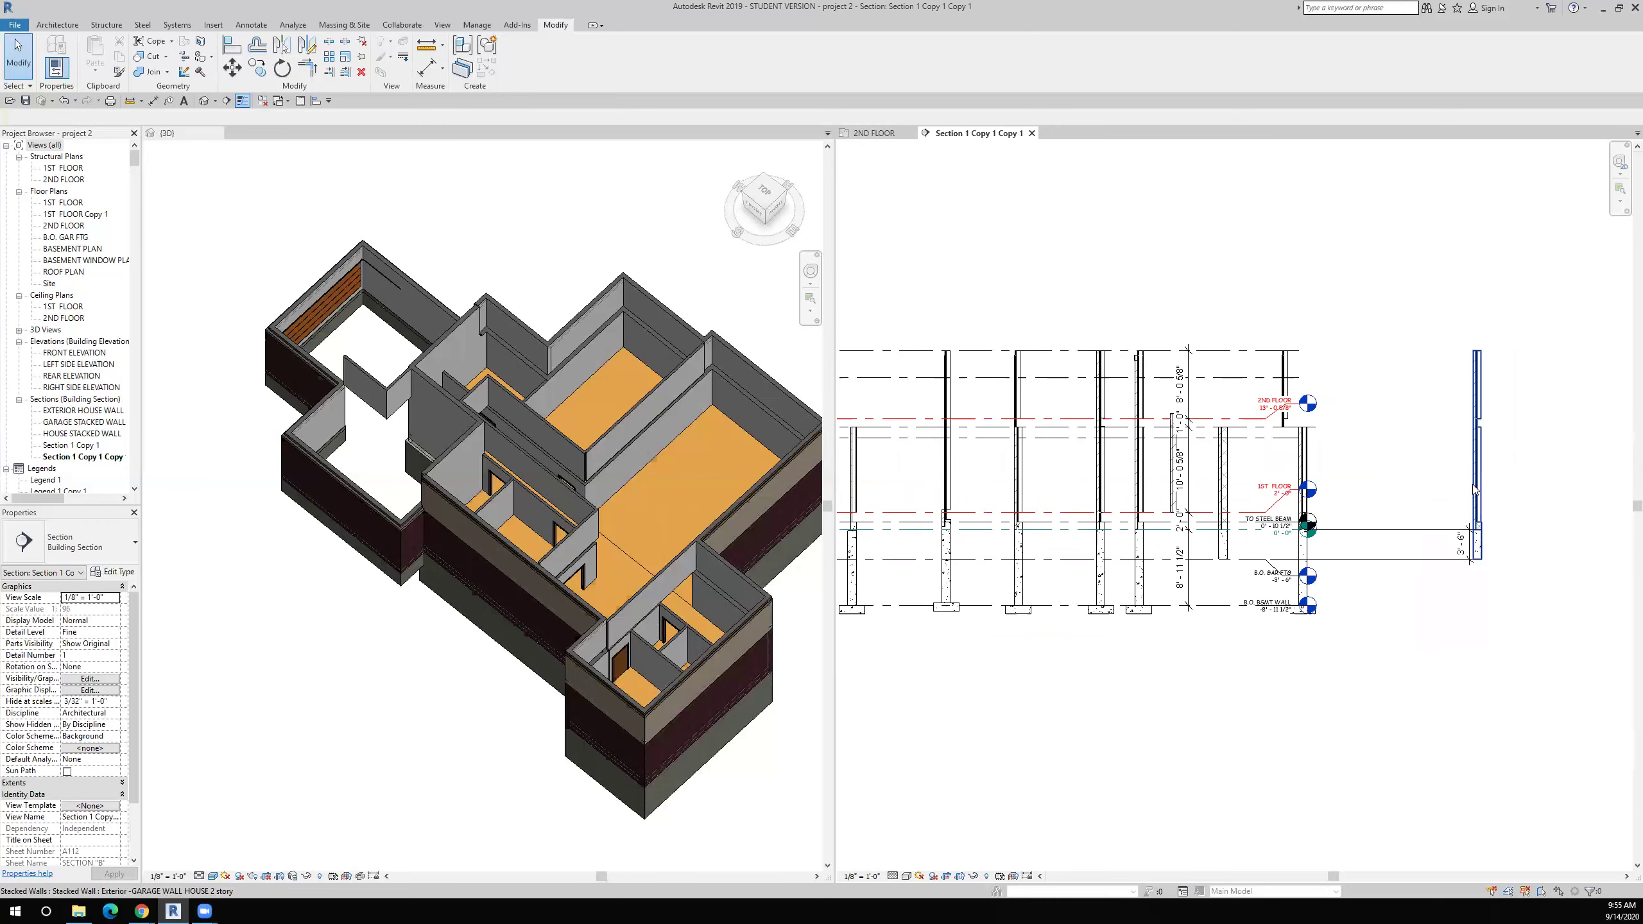
click(1475, 490)
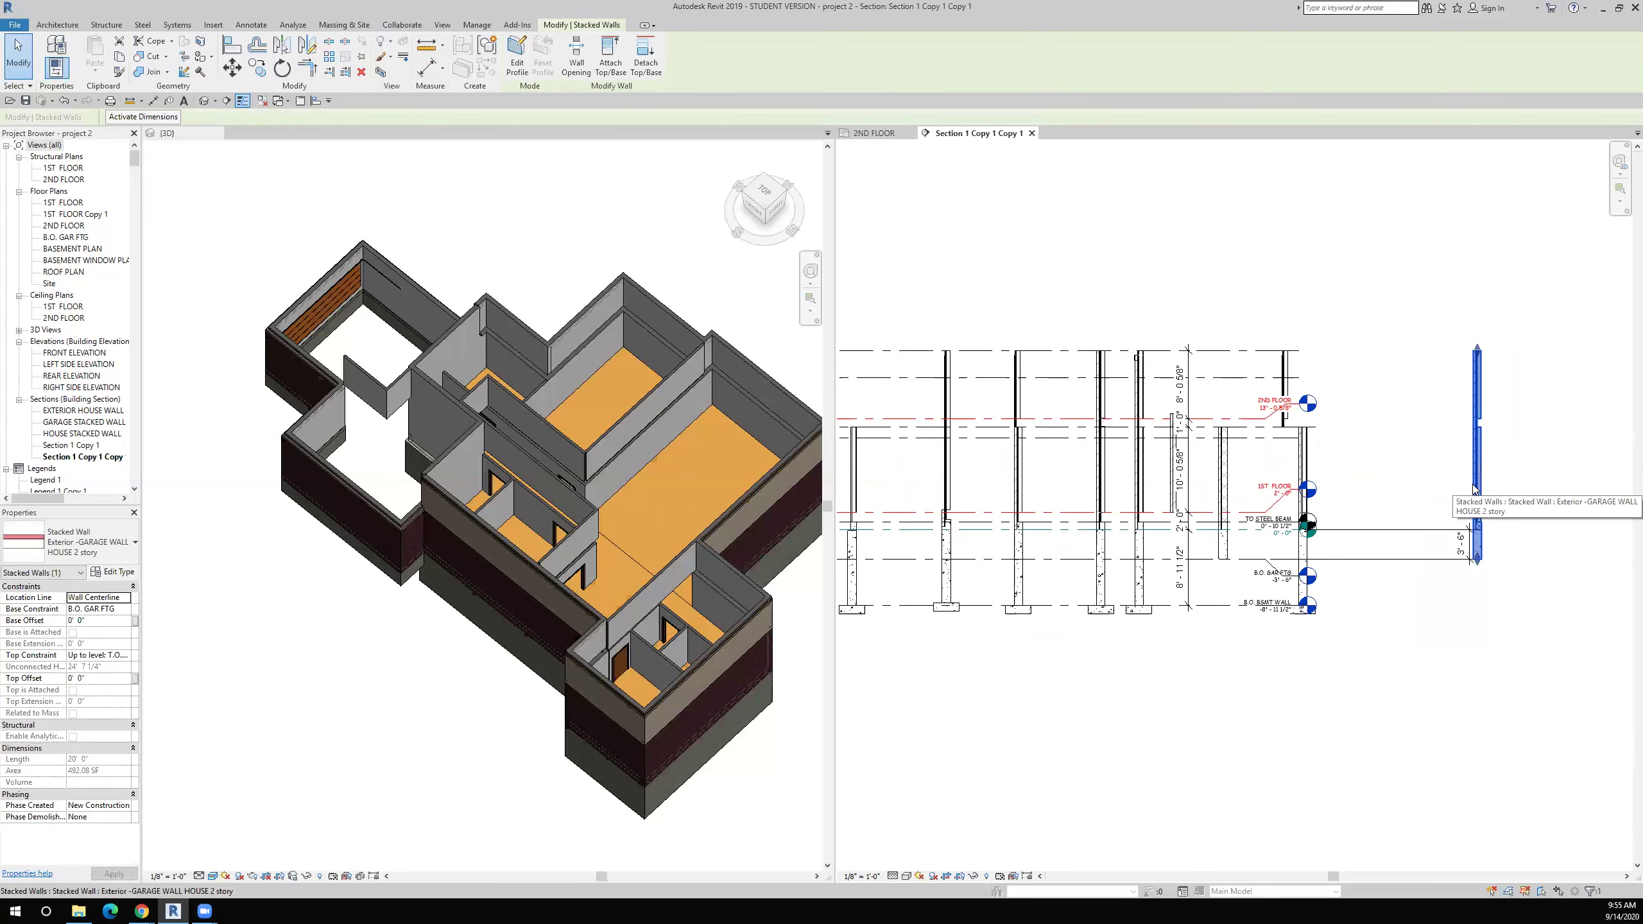
Step: In the 2ND FLOOR plan, match the southern garage wing's exterior walls to the type of the isolated two-story garage sample wall
click(875, 133)
scroll(1054, 624, up, 5)
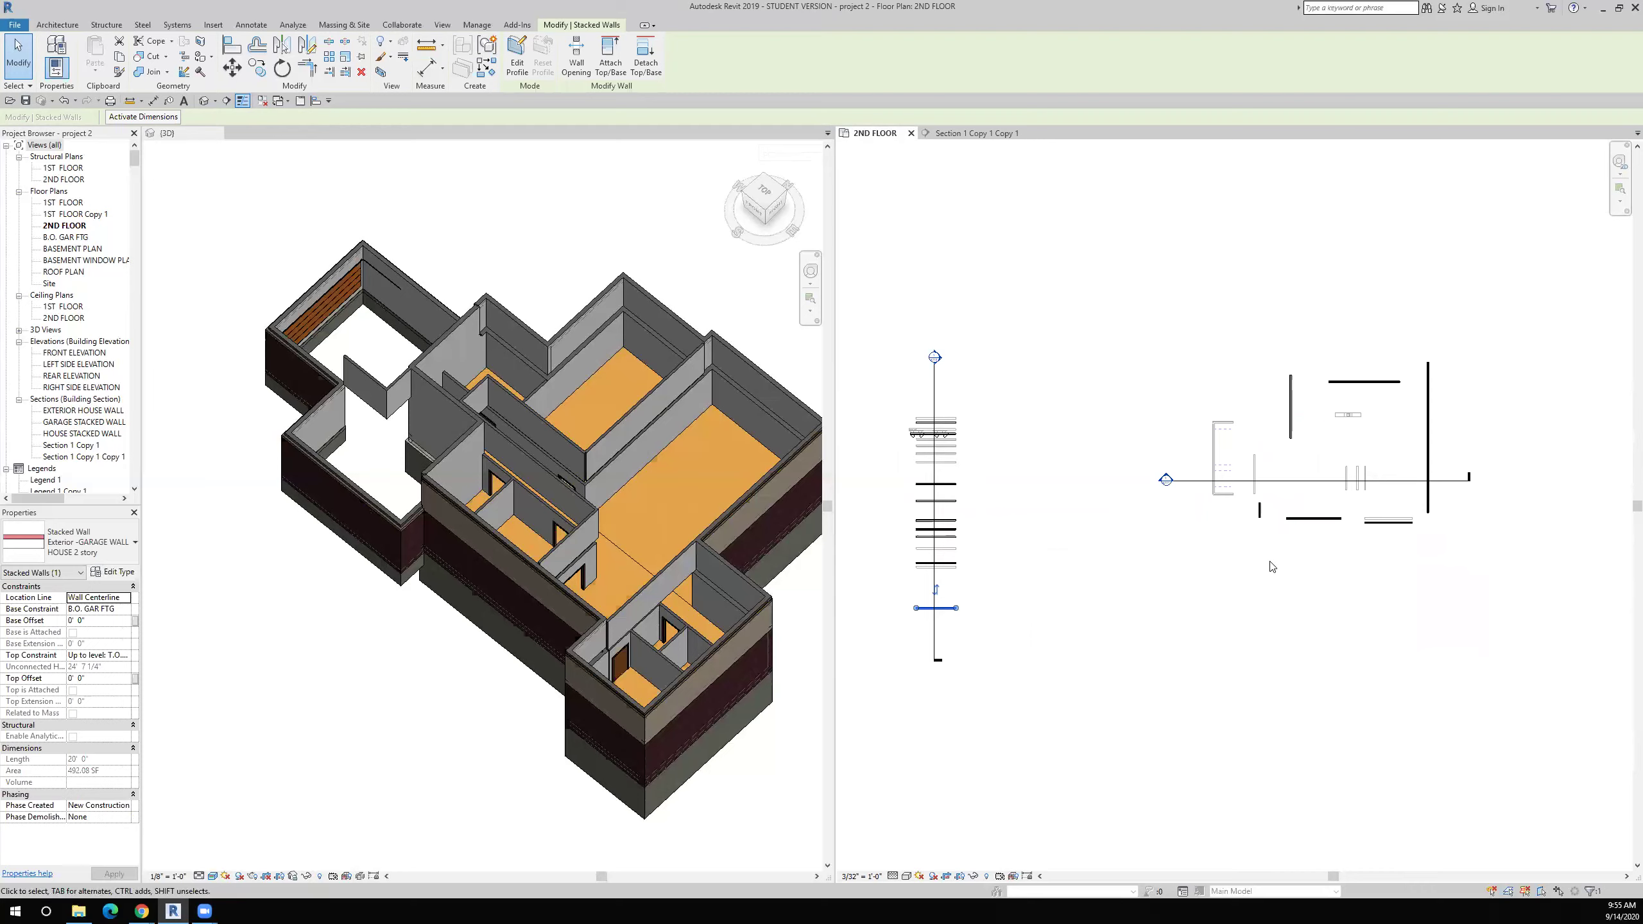
scroll(1503, 543, down, 3)
middle_drag(1503, 543, 1286, 487)
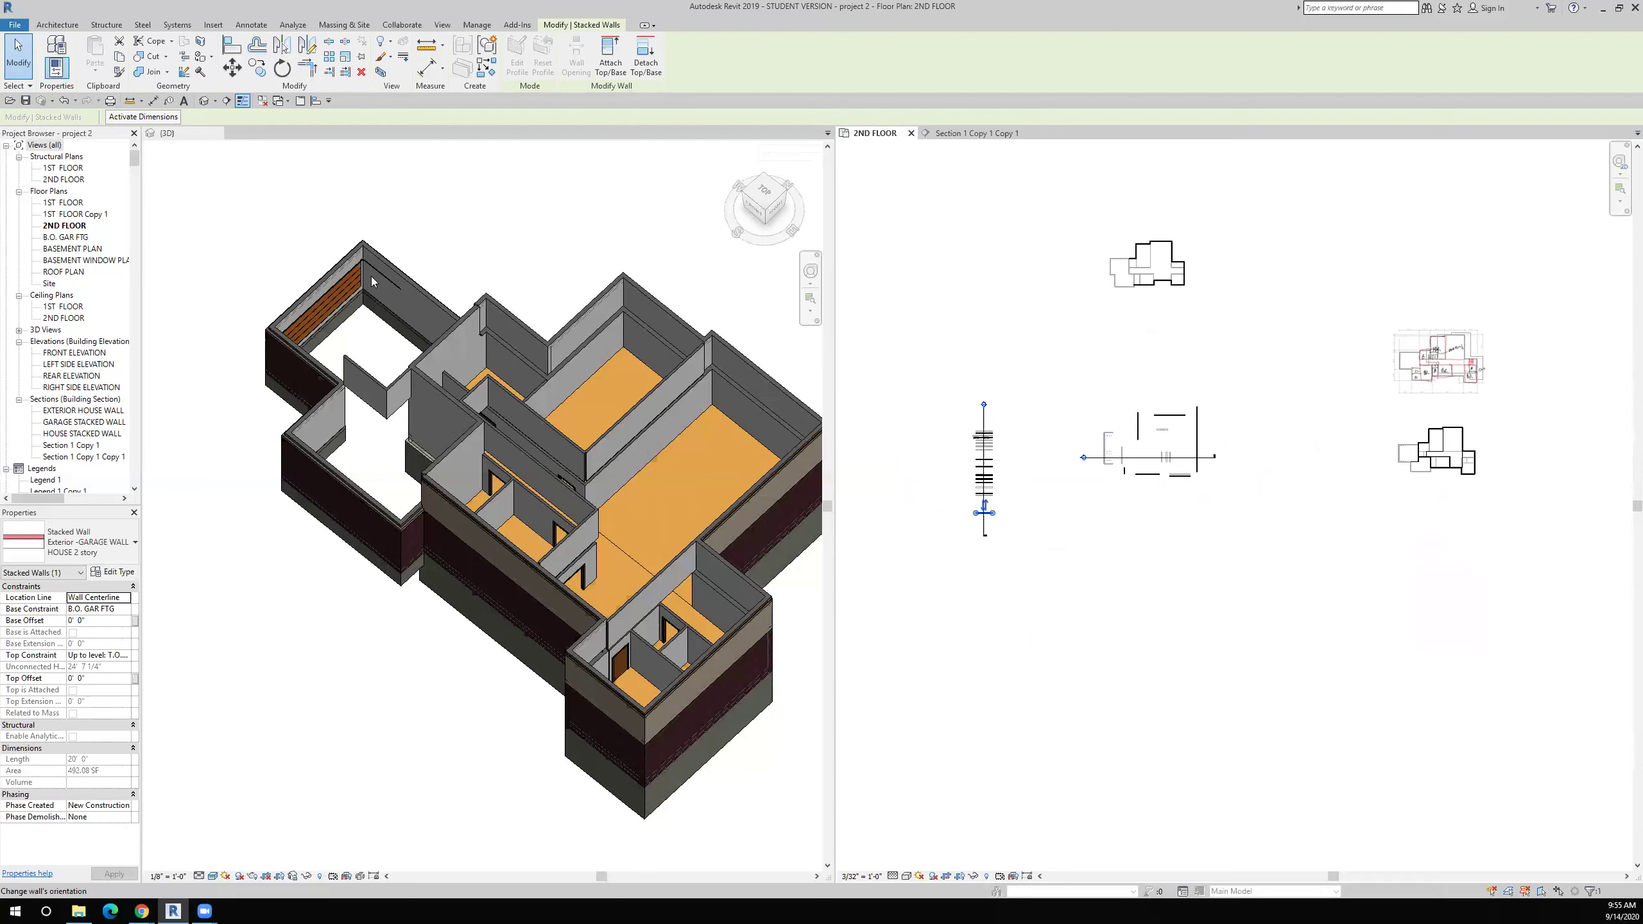
click(118, 73)
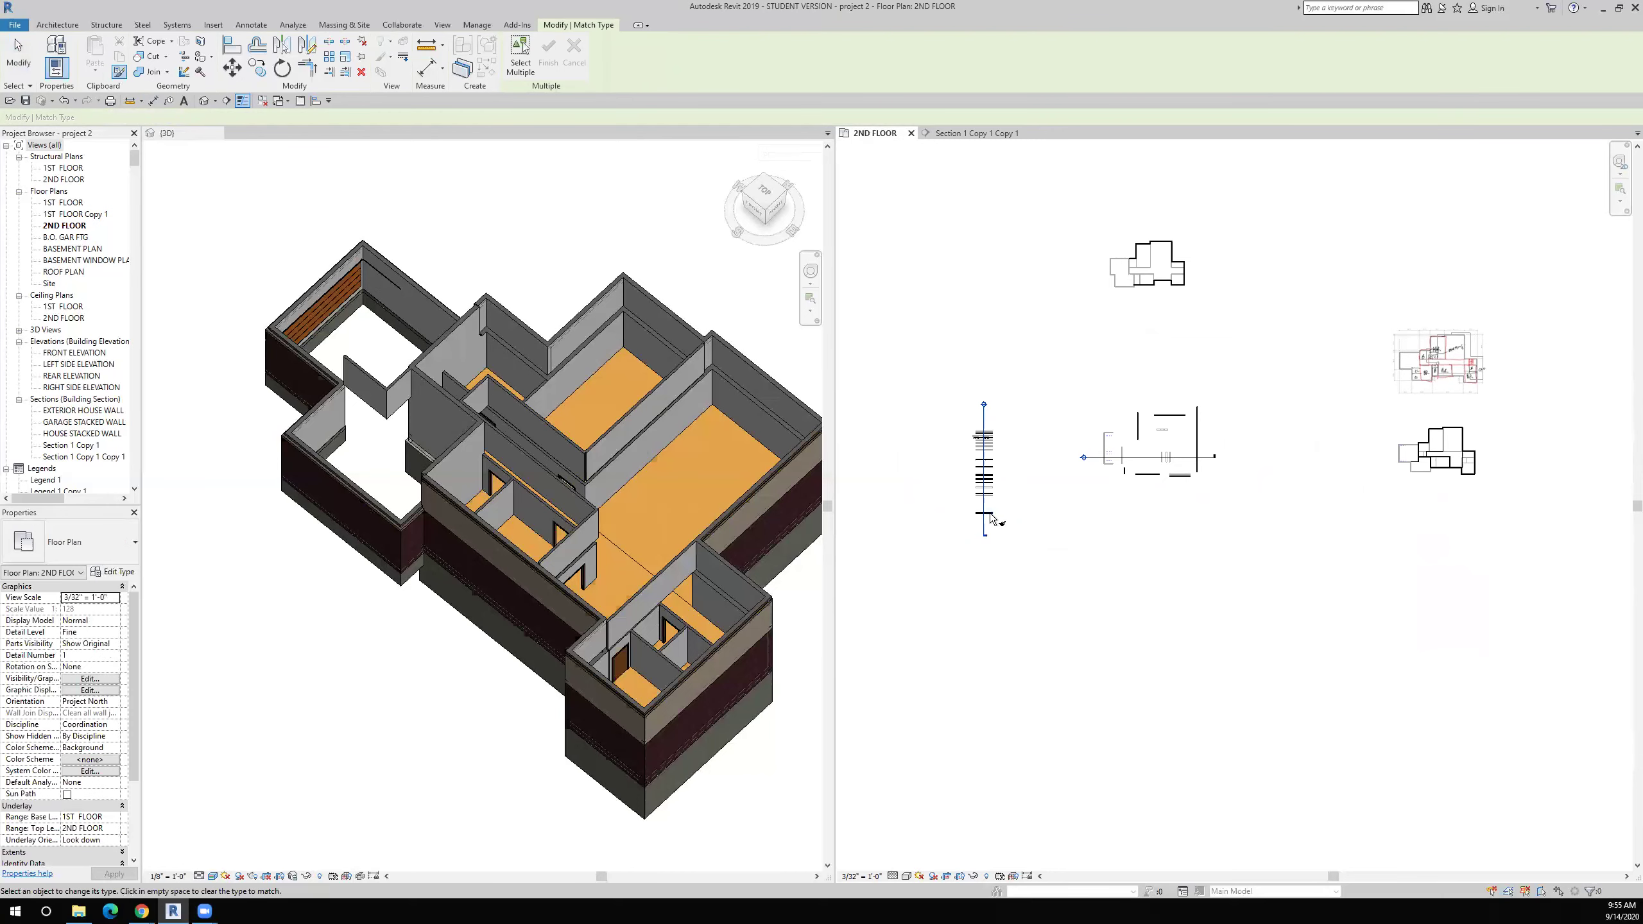
click(119, 72)
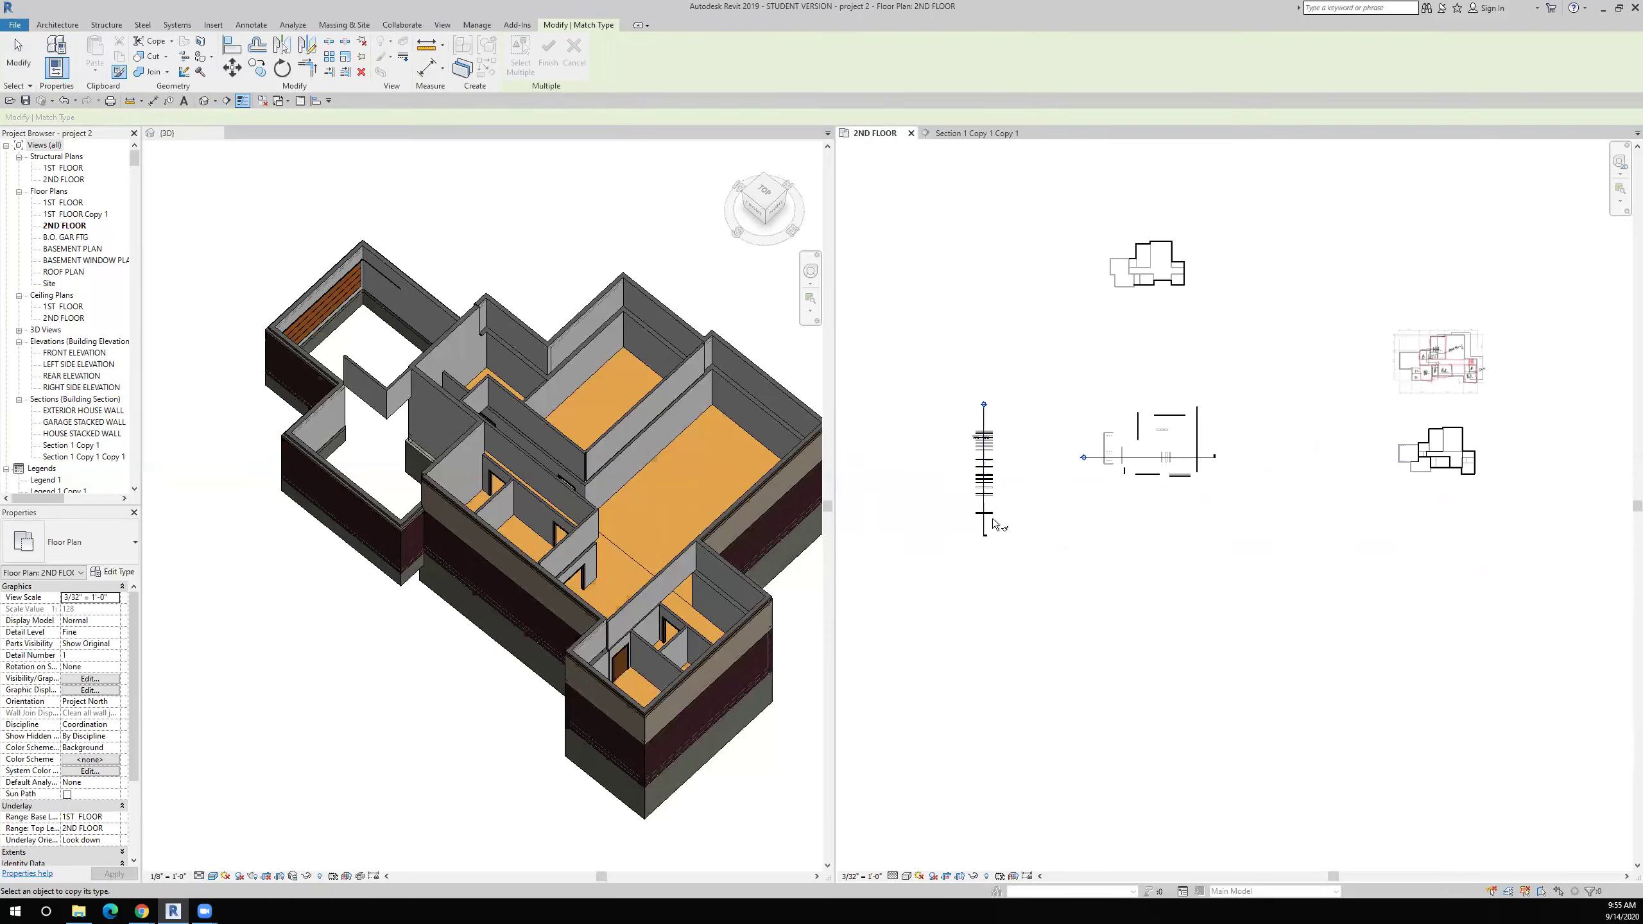
scroll(1409, 445, up, 5)
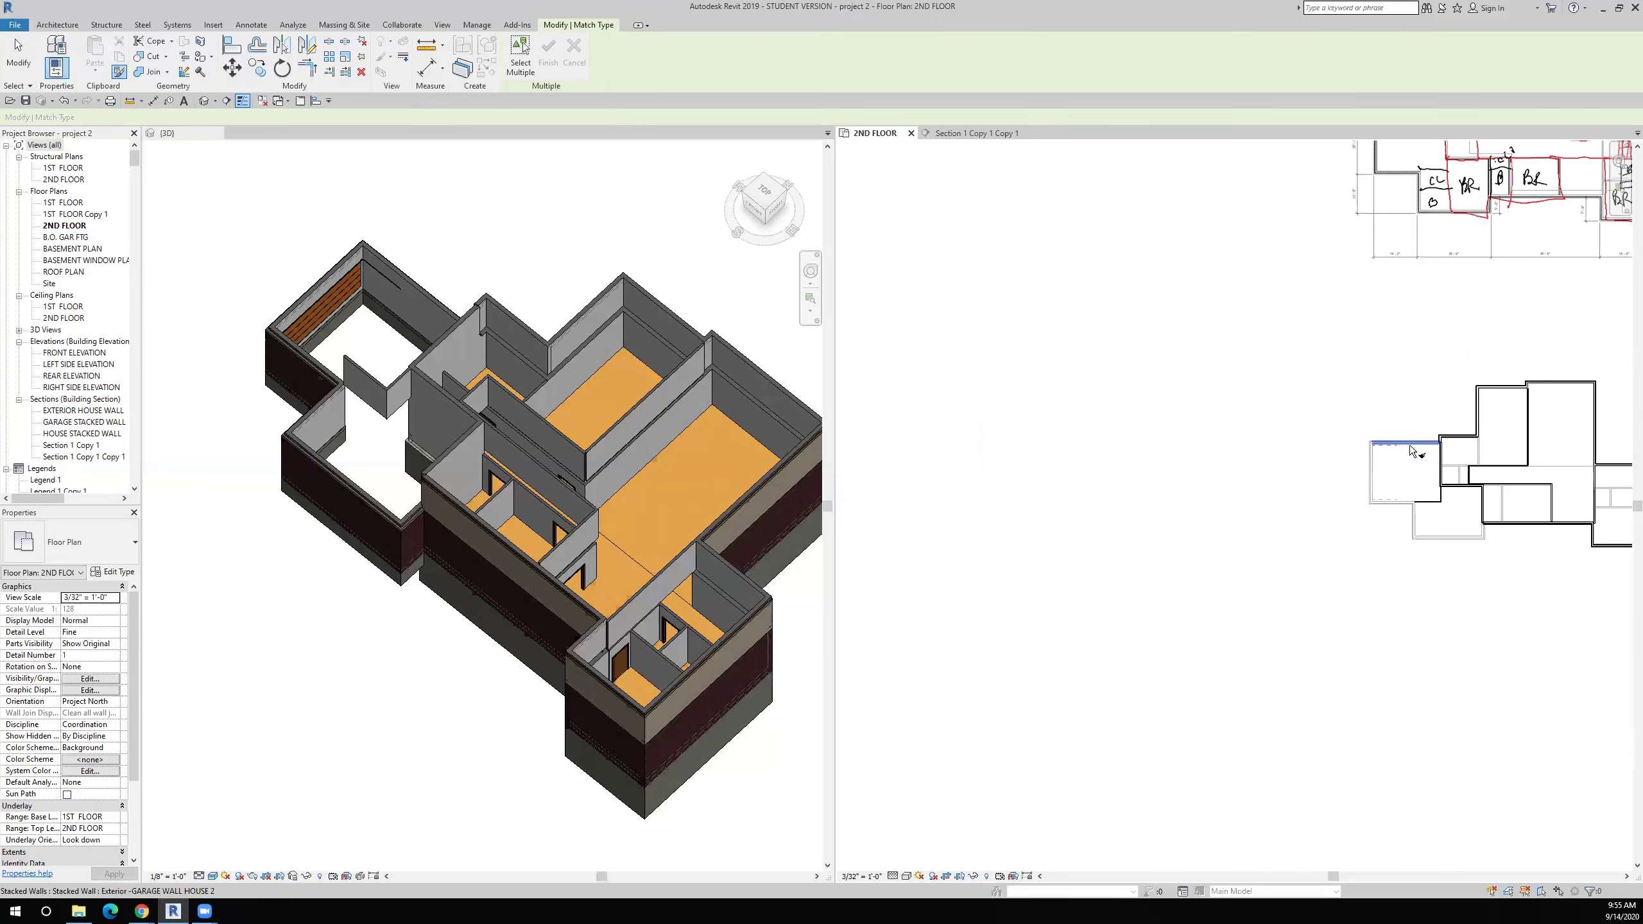
click(1409, 445)
scroll(1410, 445, up, 2)
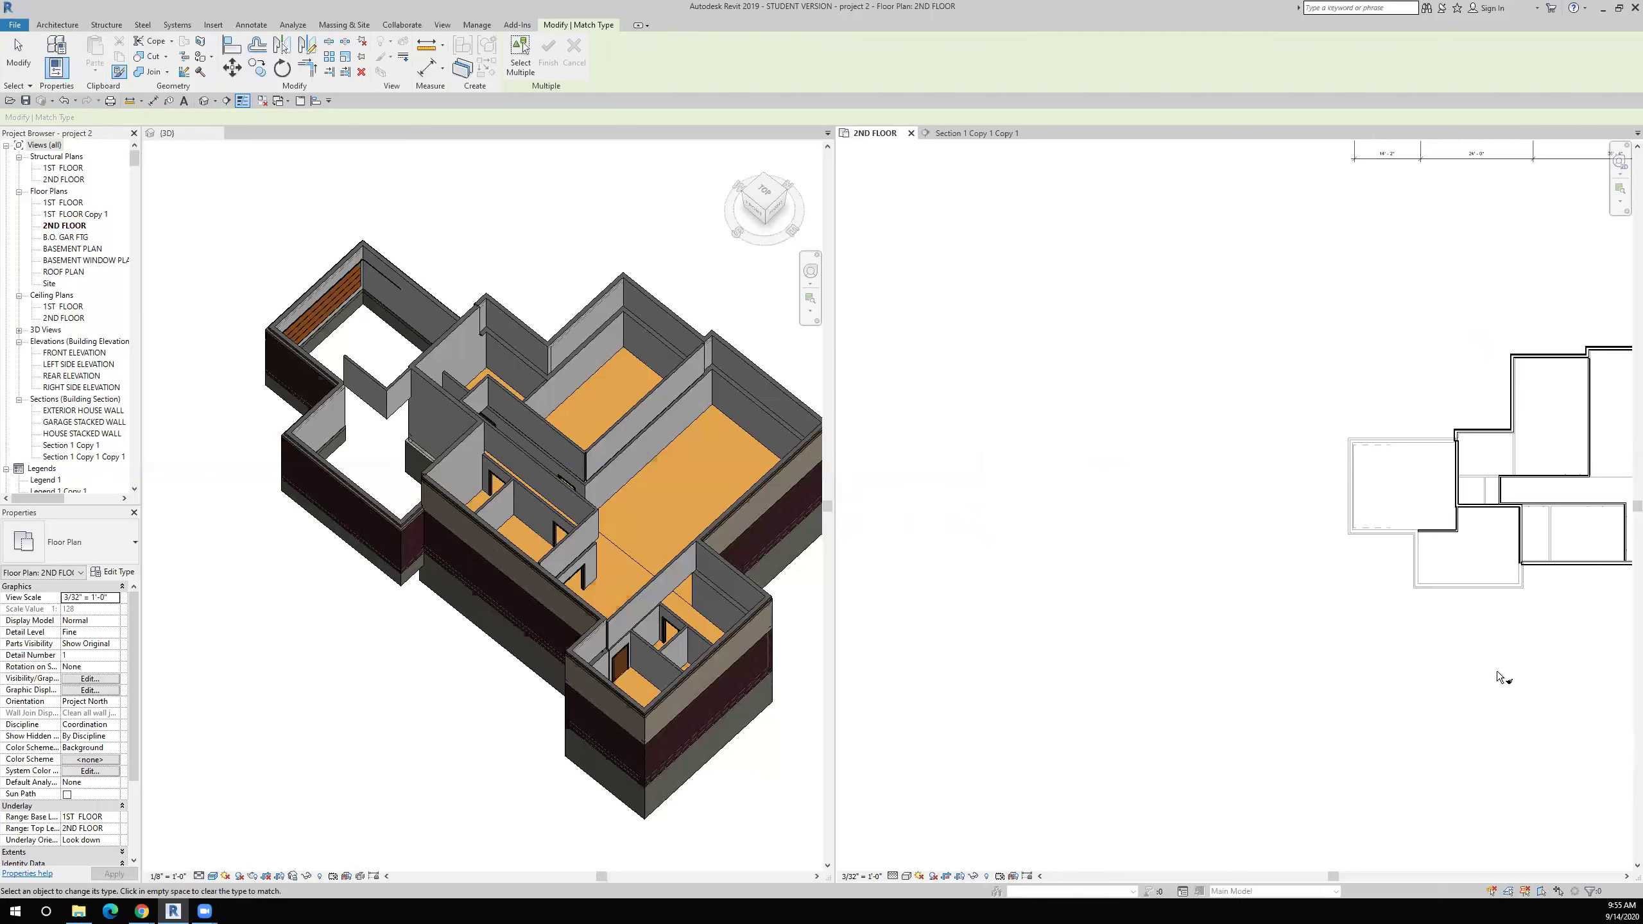
click(1422, 629)
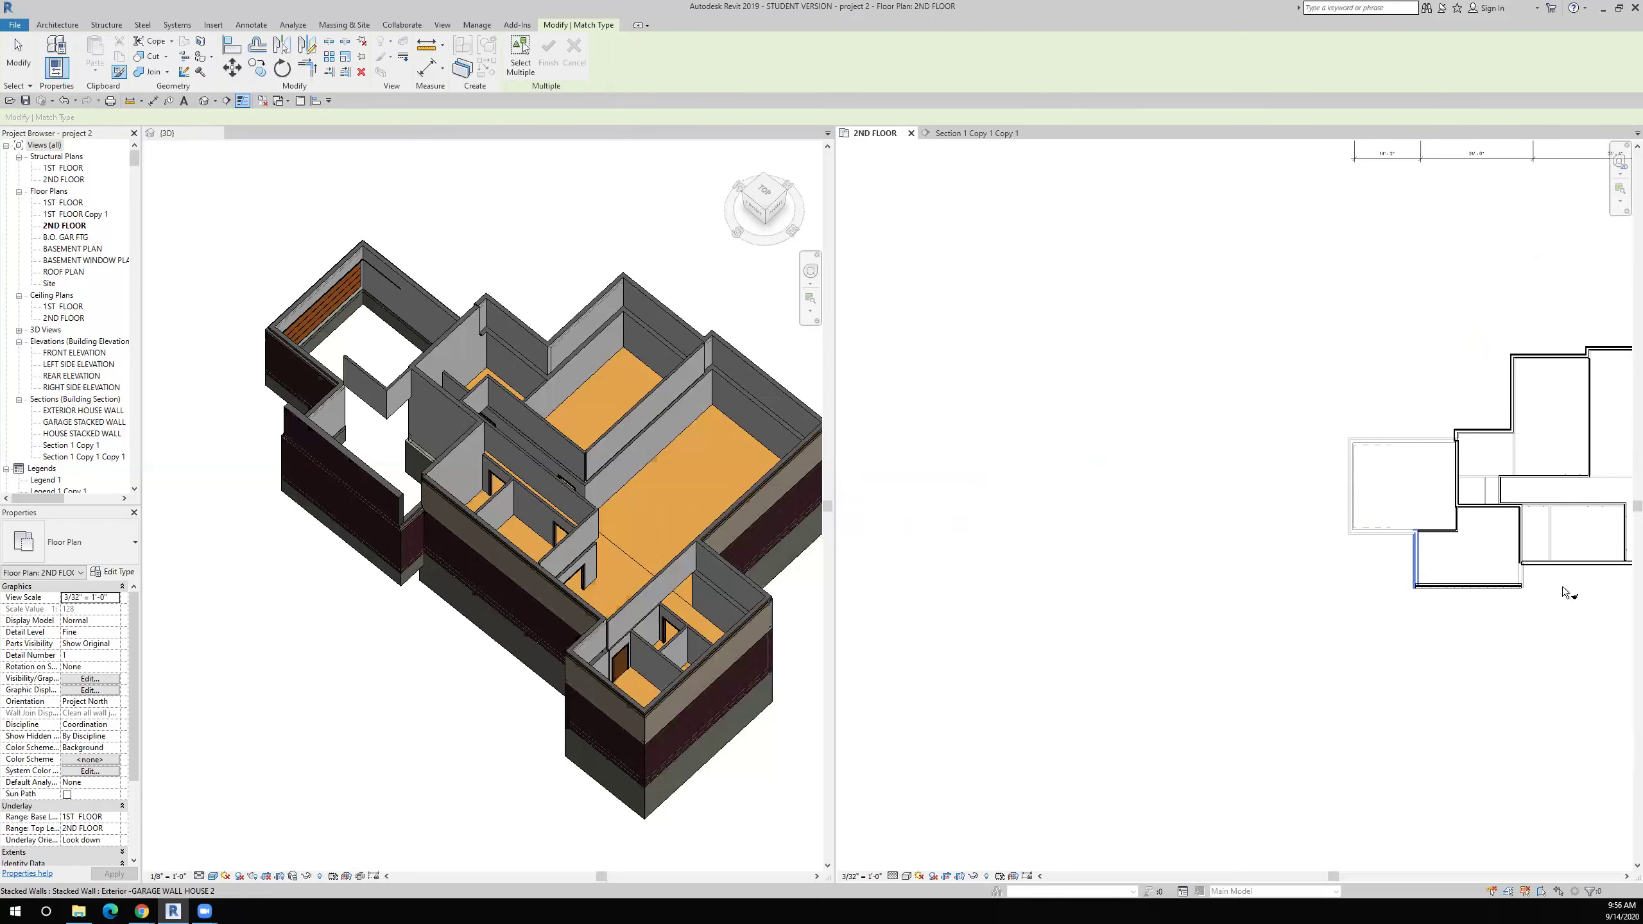
click(1524, 583)
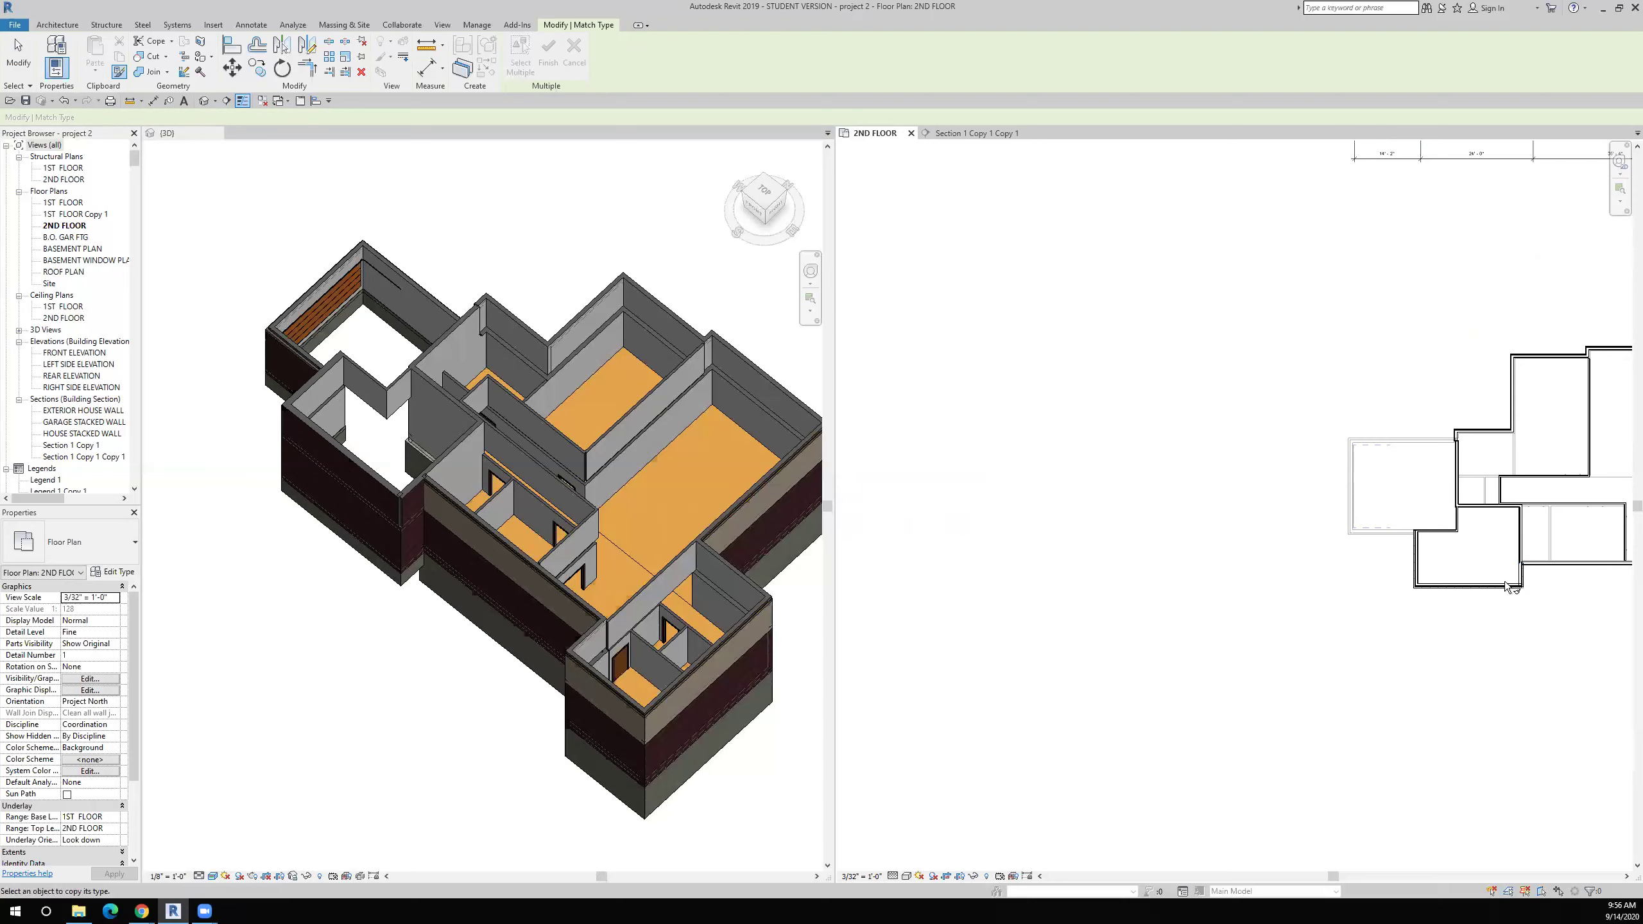
Step: Examine the converted garage walls in the 3D view and compare the second-floor plan with the hand sketch above it
scroll(1415, 648, down, 2)
scroll(1414, 649, up, 1)
scroll(501, 450, down, 3)
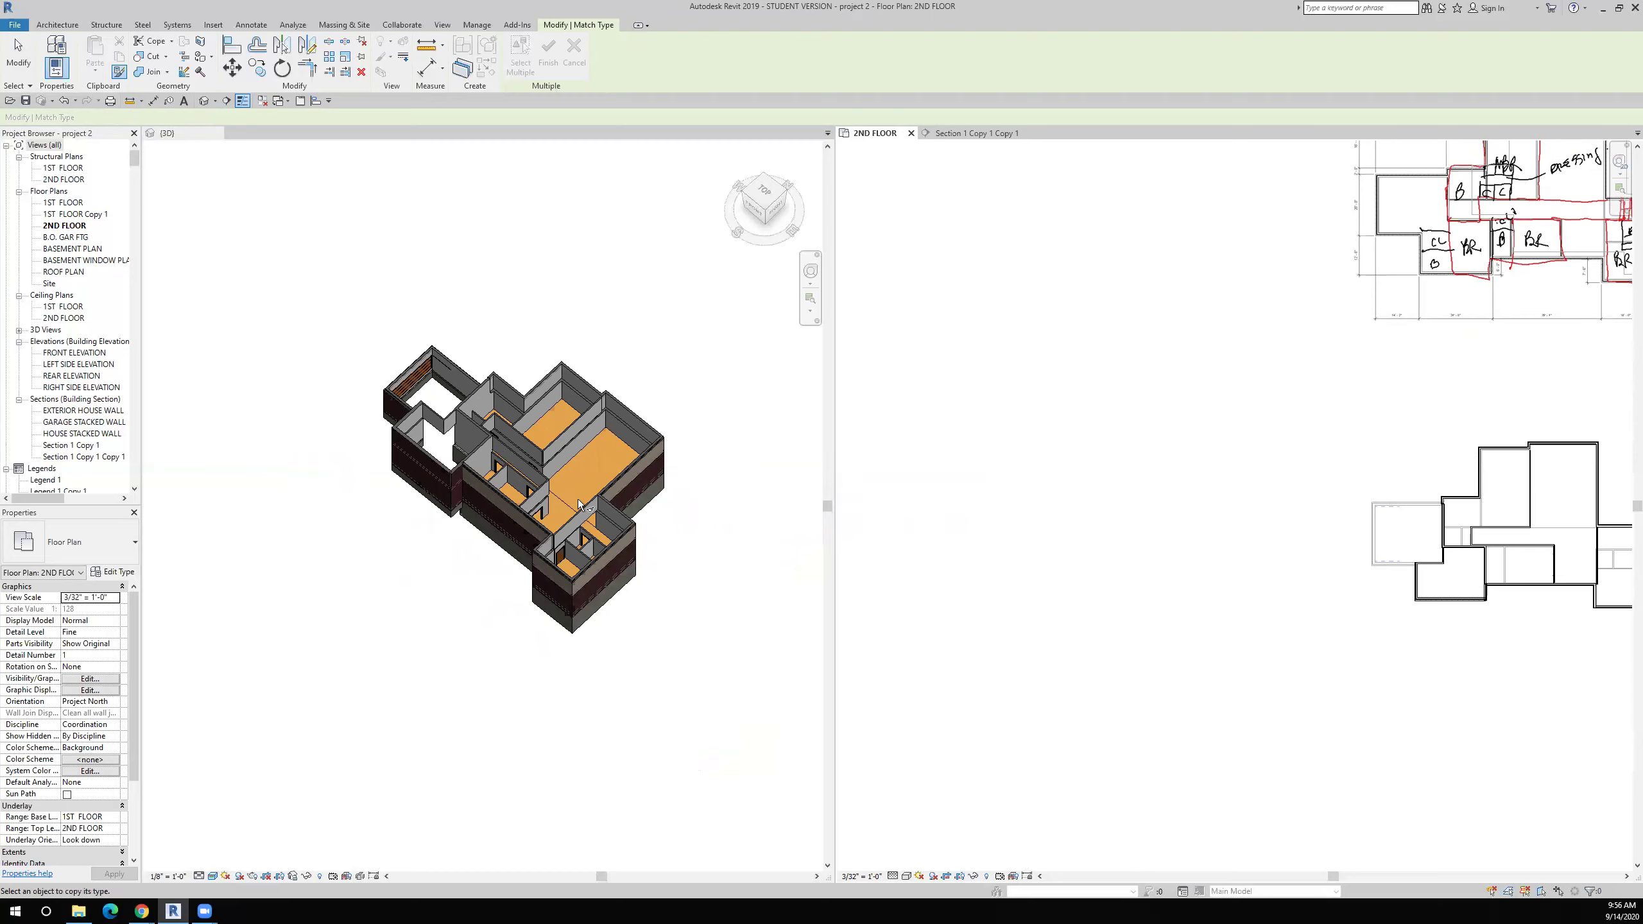
mouse_move(1249, 616)
middle_down()
mouse_move(1317, 620)
mouse_move(1177, 565)
mouse_move(1118, 684)
middle_up()
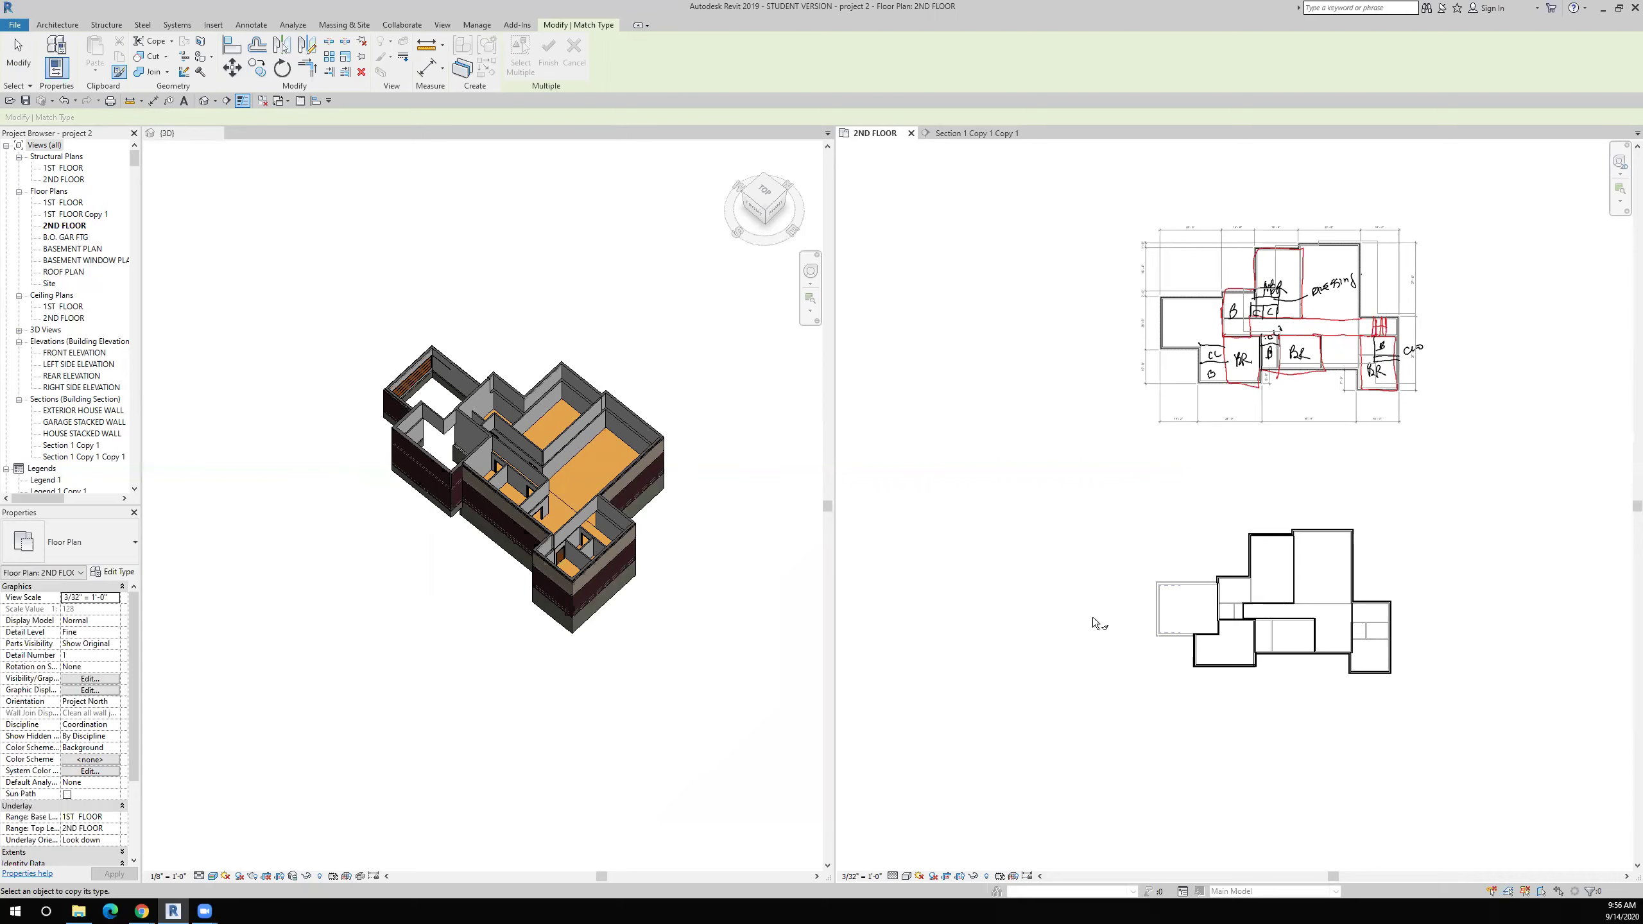
scroll(529, 498, up, 4)
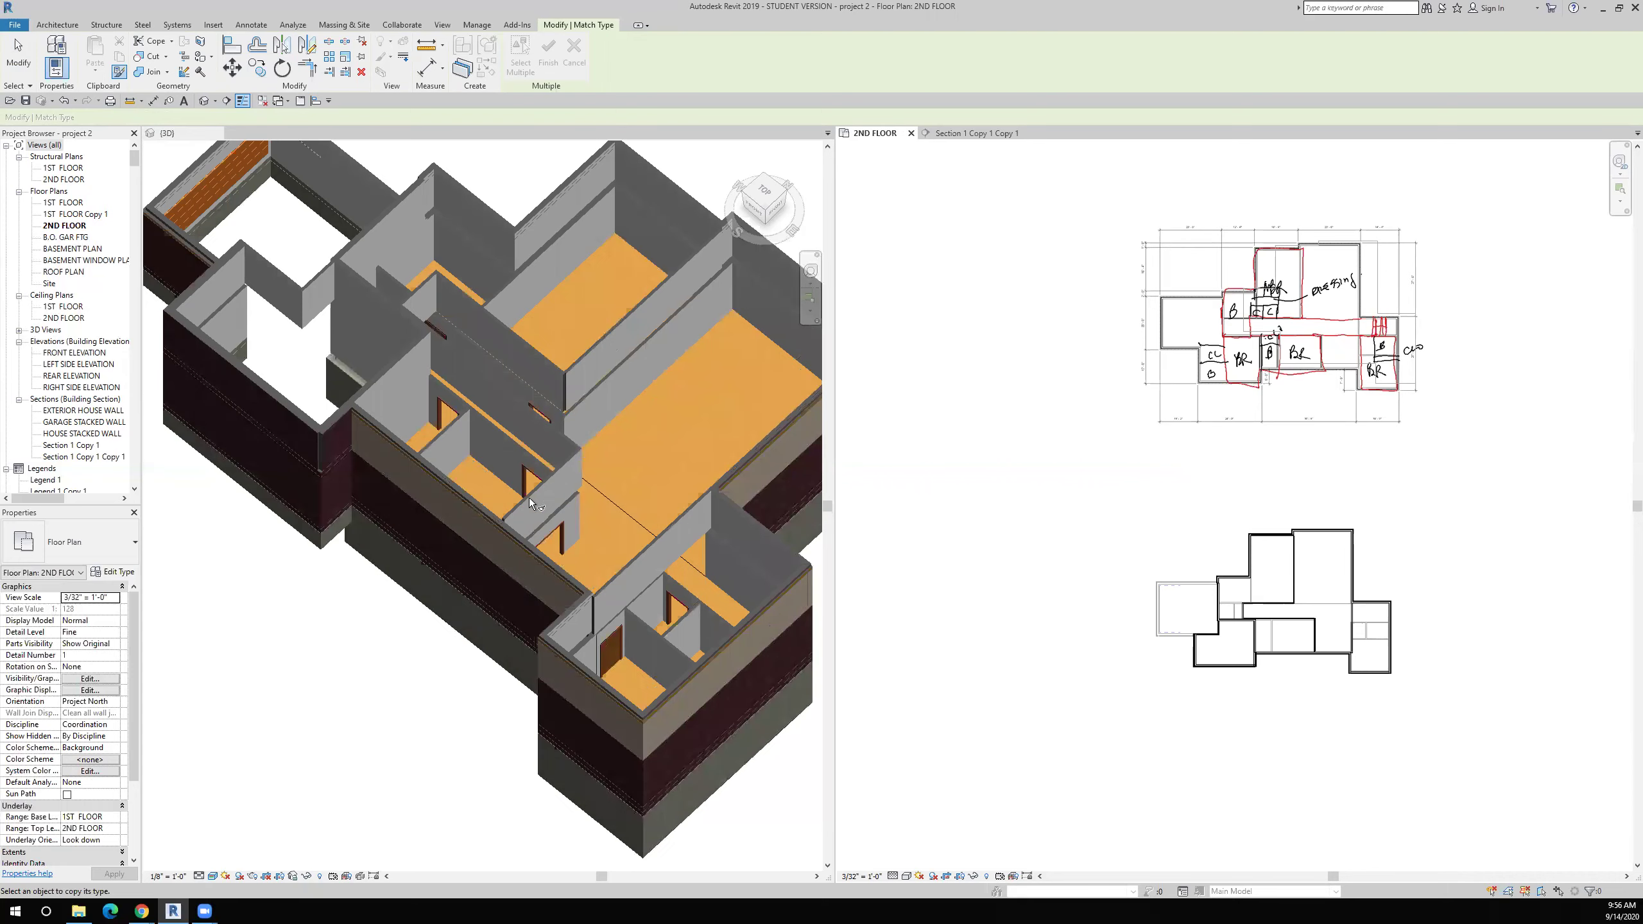
scroll(529, 498, down, 2)
click(570, 417)
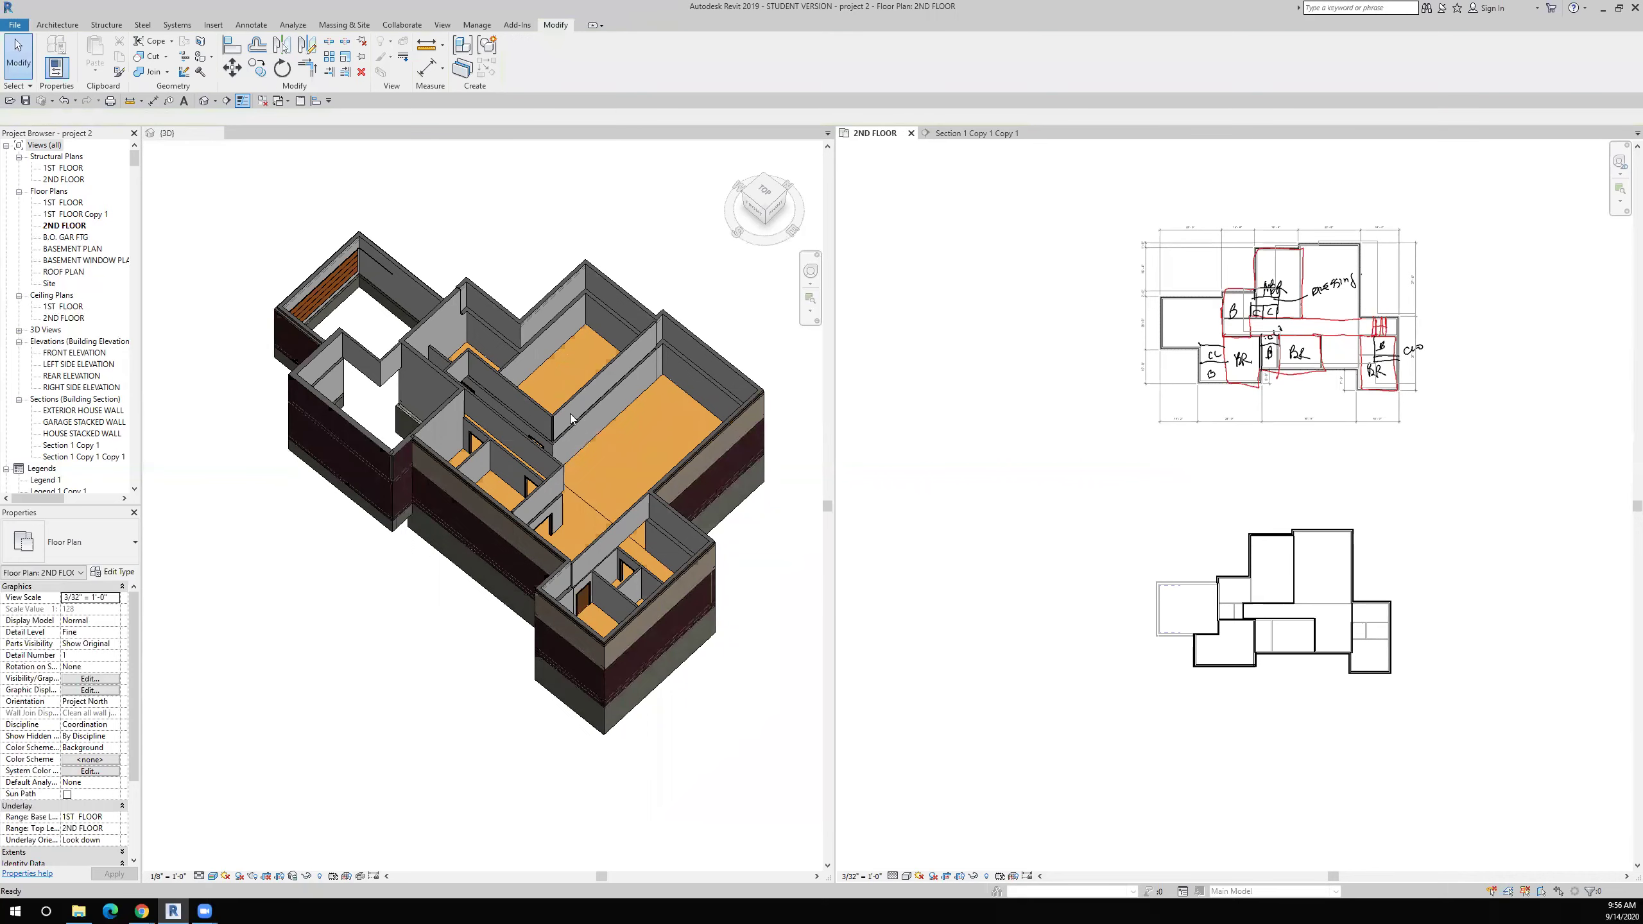
double_click(570, 418)
shift+middle_drag(636, 453, 552, 392)
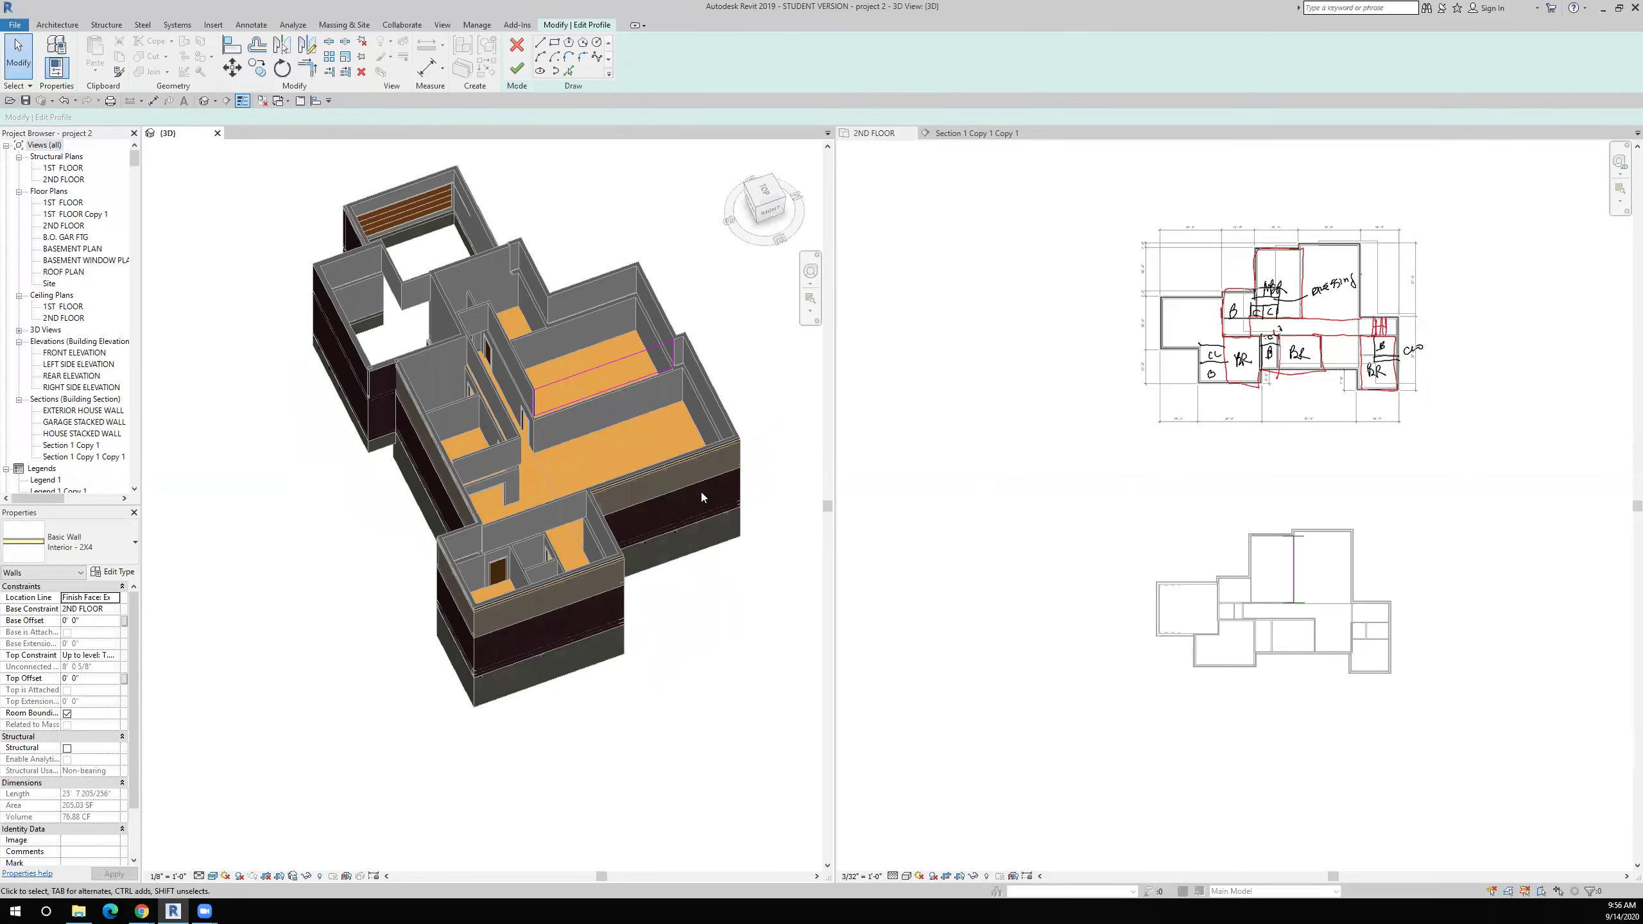
click(516, 45)
Step: Examine the building in 3D from the rear, garage and front sides, and clear the wall selection in the 2ND FLOOR plan
shift+middle_drag(607, 389, 672, 637)
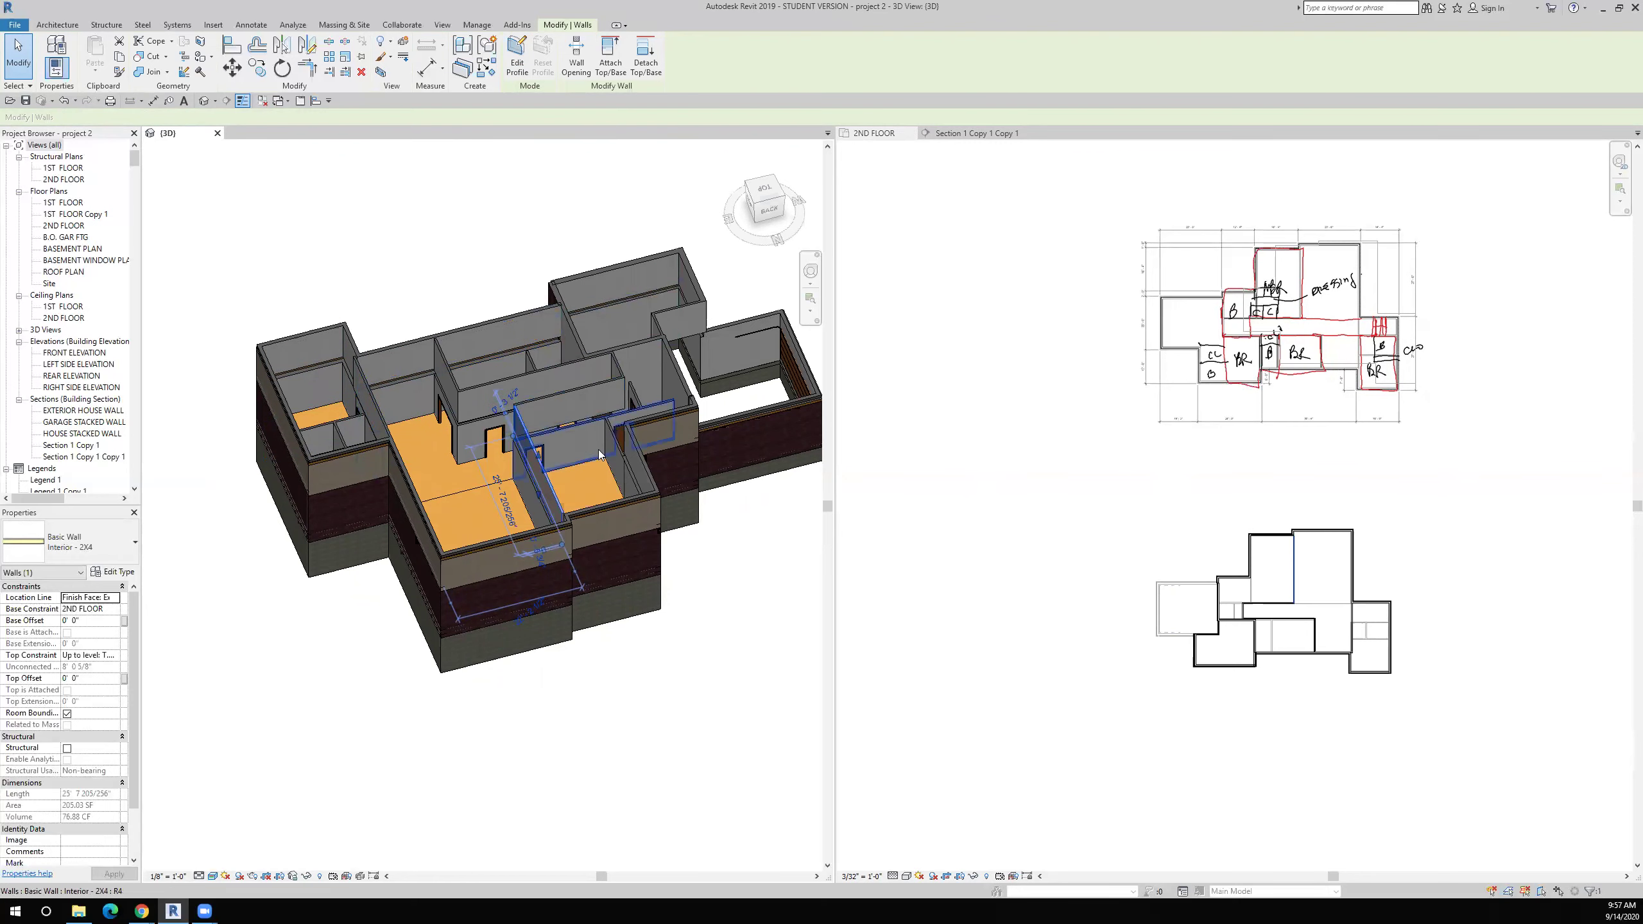
shift+middle_drag(569, 466, 557, 536)
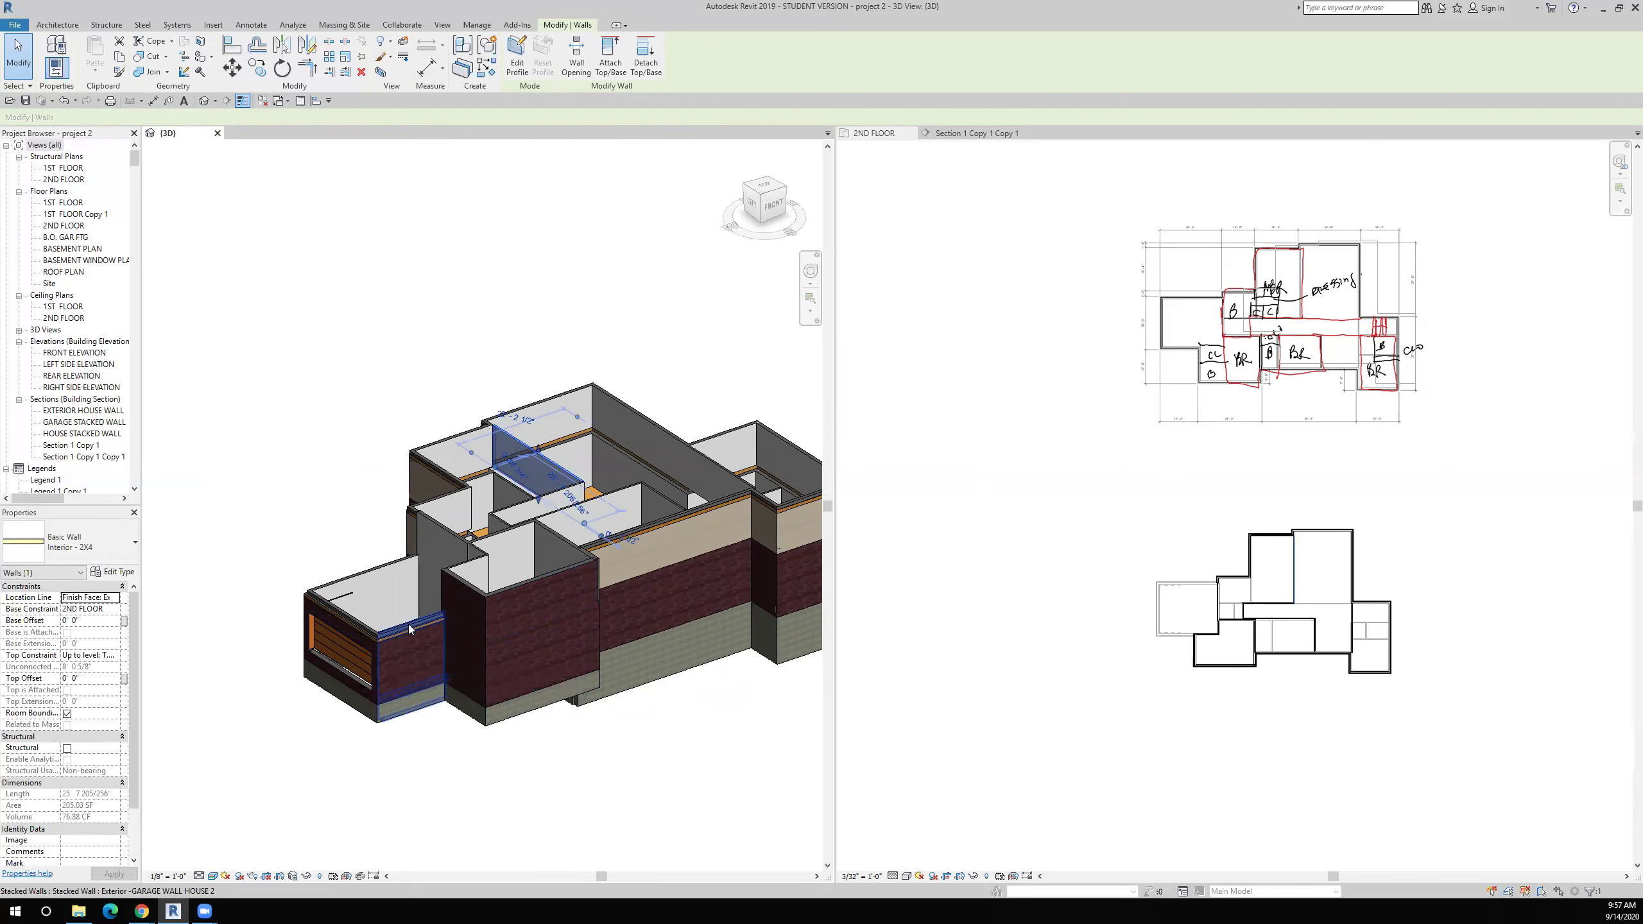
shift+middle_drag(543, 663, 405, 658)
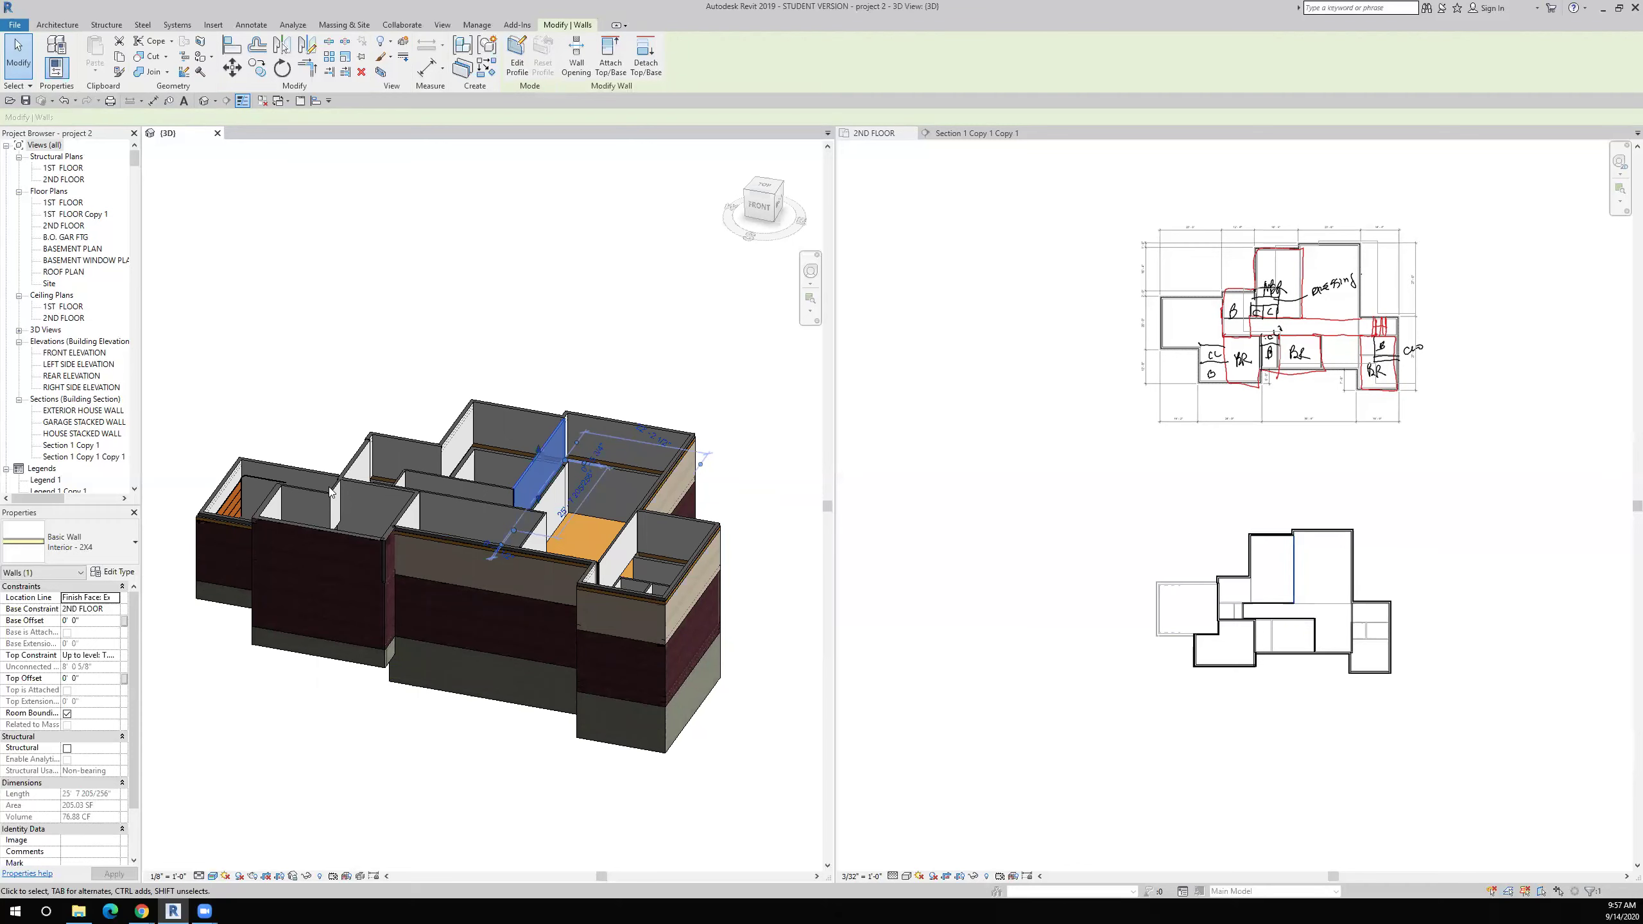
scroll(414, 548, down, 1)
shift+middle_drag(422, 549, 374, 592)
click(993, 634)
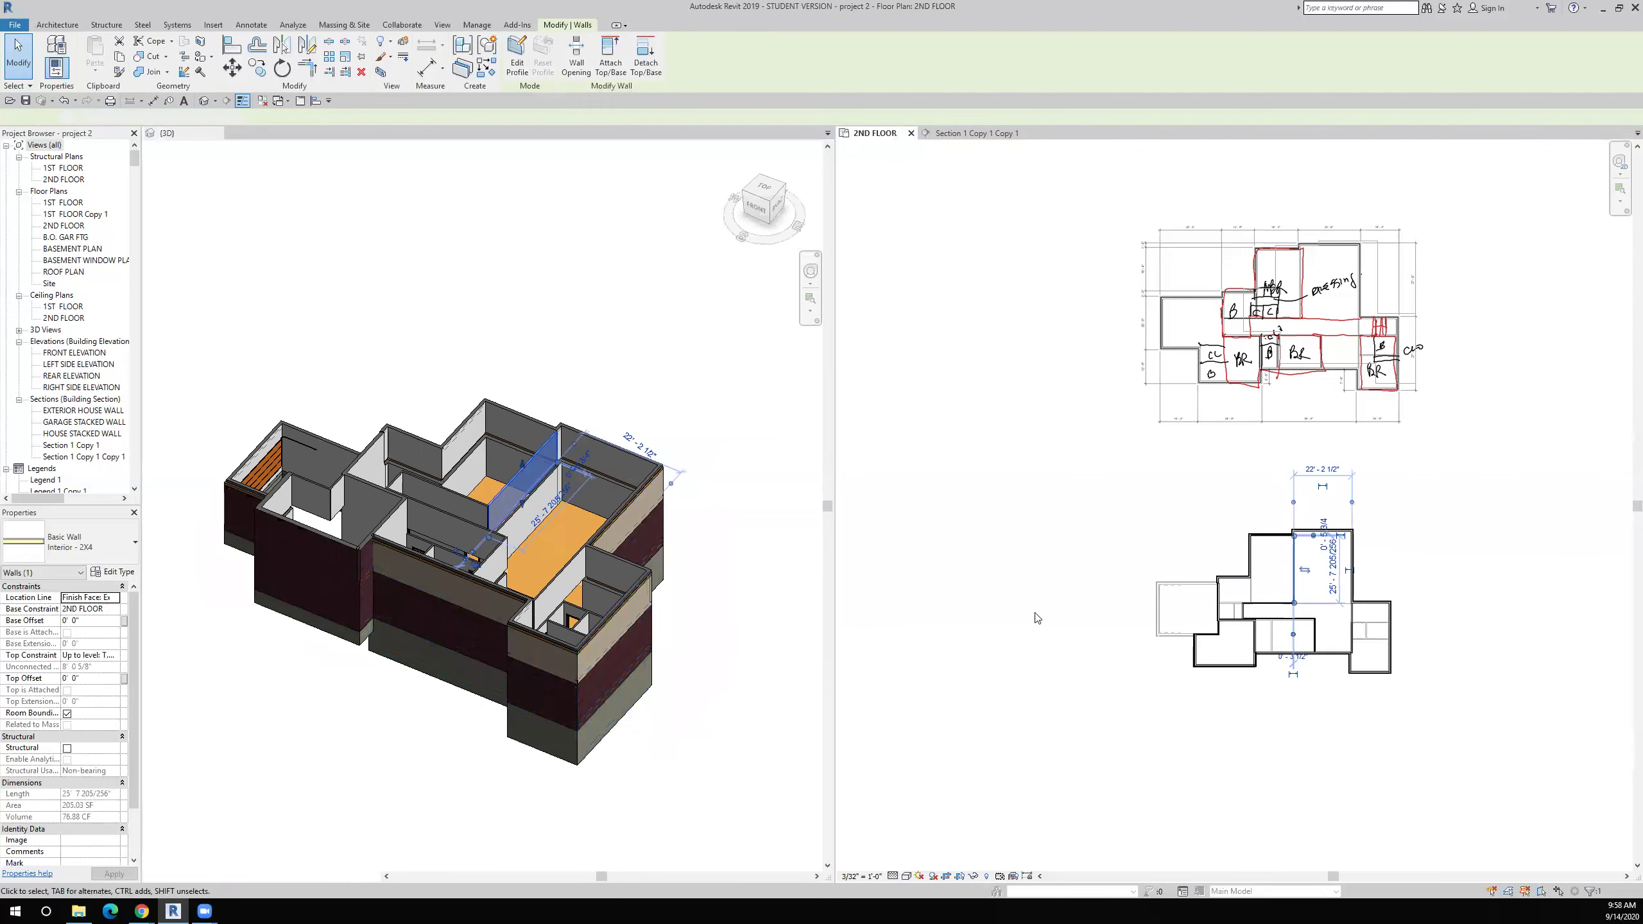
middle_drag(1038, 617, 894, 587)
key(Escape)
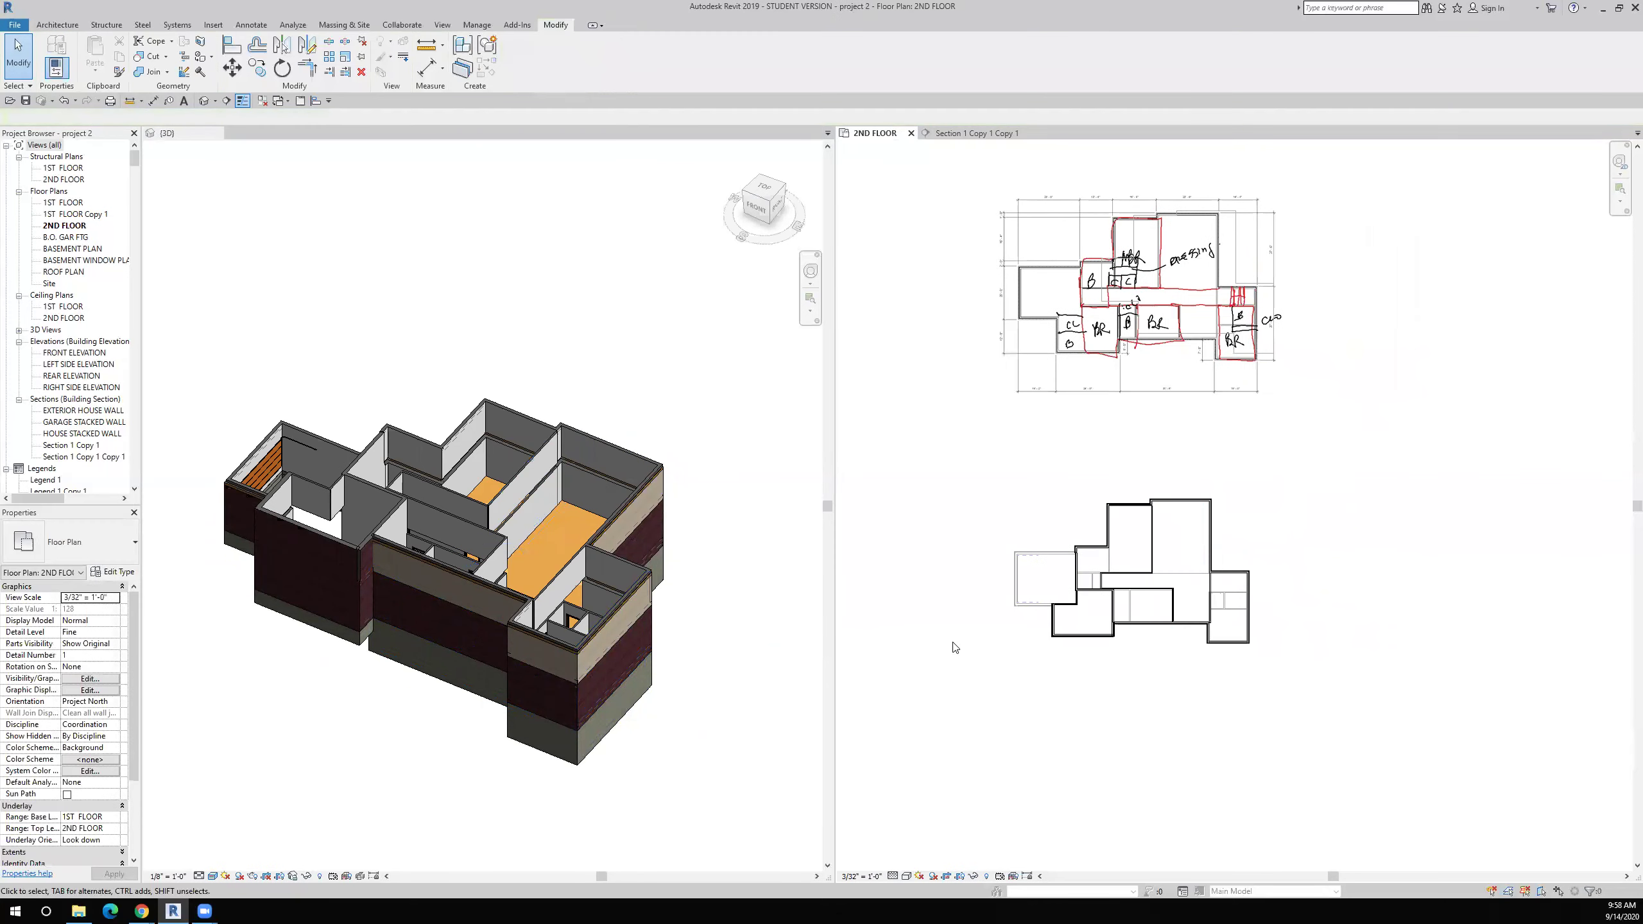